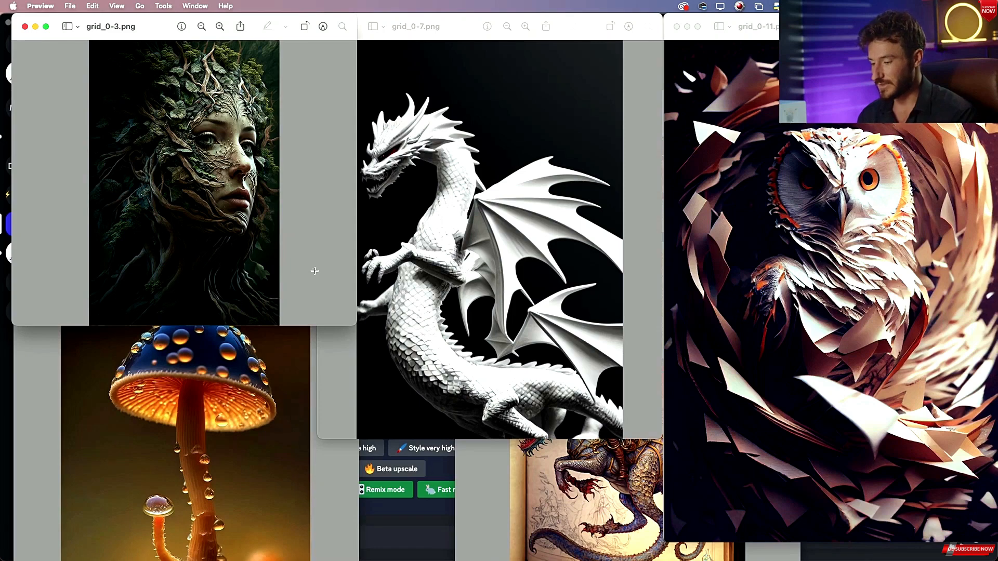
# Bring the mushroom image window to the front, move it higher and enlarge it for a closer look.
pyautogui.click(317, 355)
pyautogui.click(297, 337)
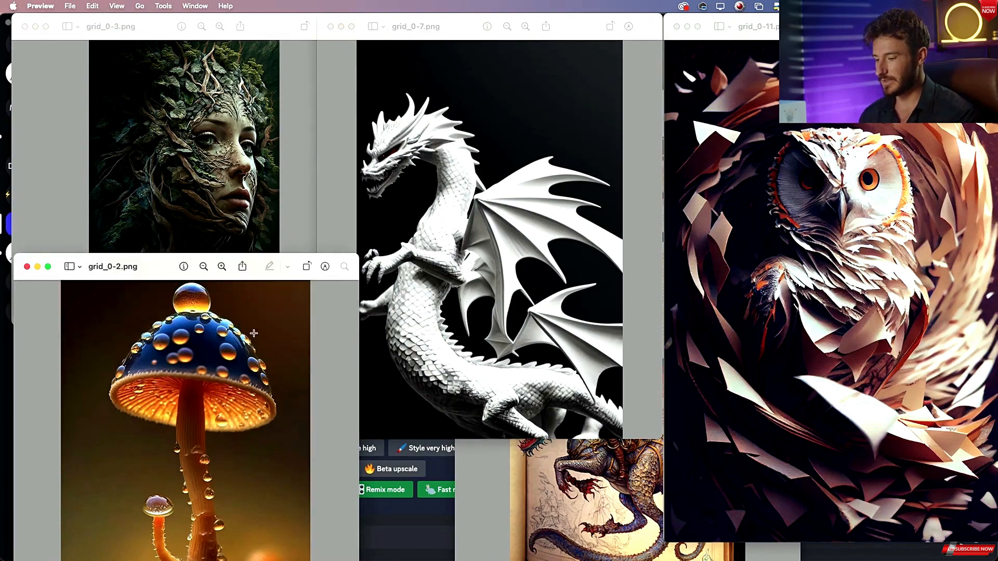
pyautogui.scroll(2, 232, 395)
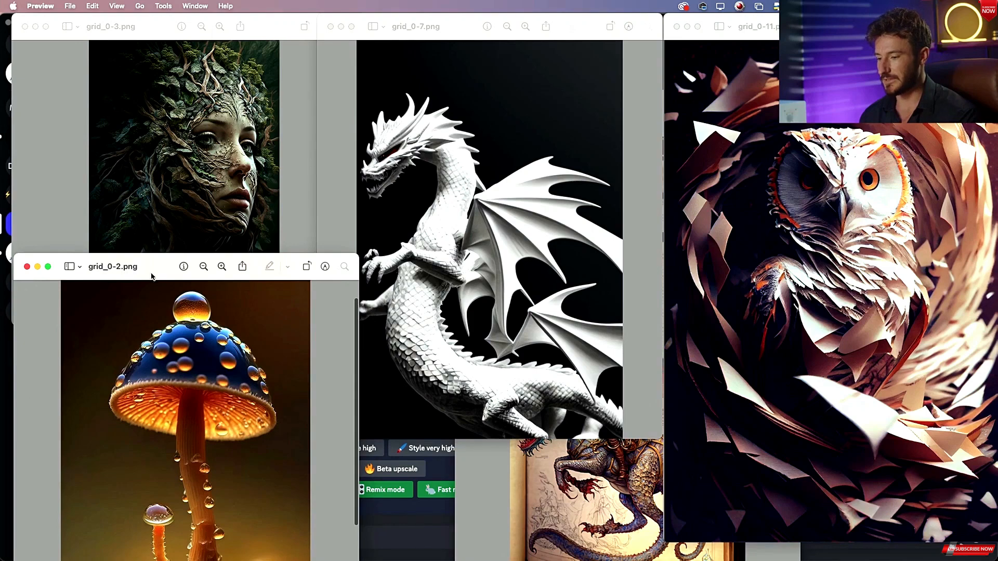
pyautogui.moveTo(152, 276); pyautogui.dragTo(172, 134)
pyautogui.moveTo(368, 447); pyautogui.dragTo(540, 555)
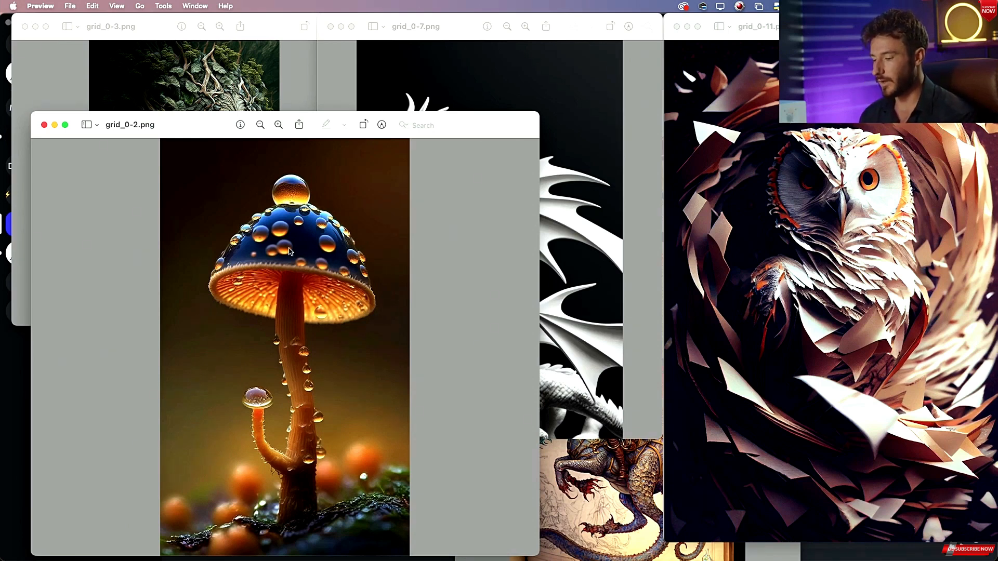
pyautogui.press('cmd+Tab')
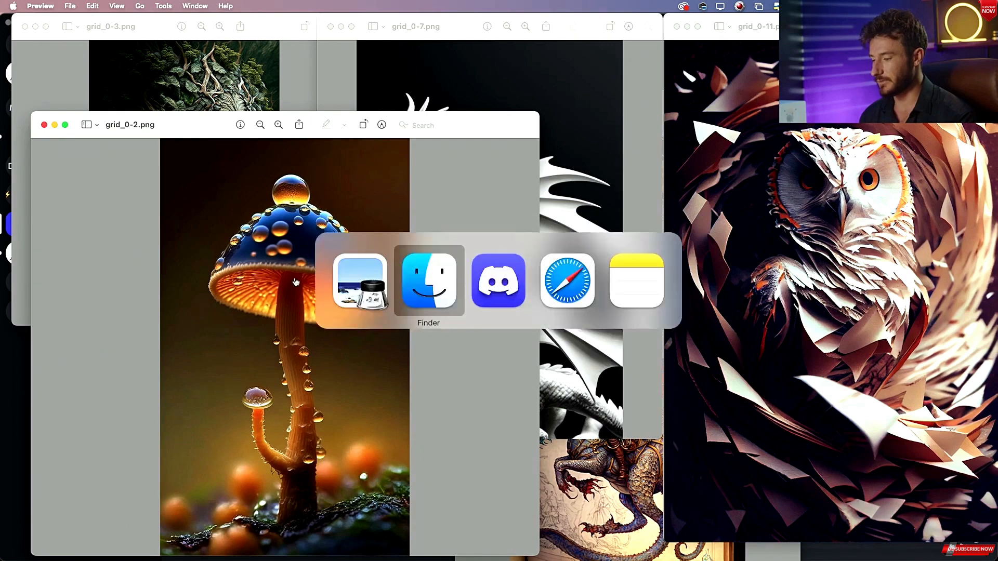
pyautogui.press('super+Tab')
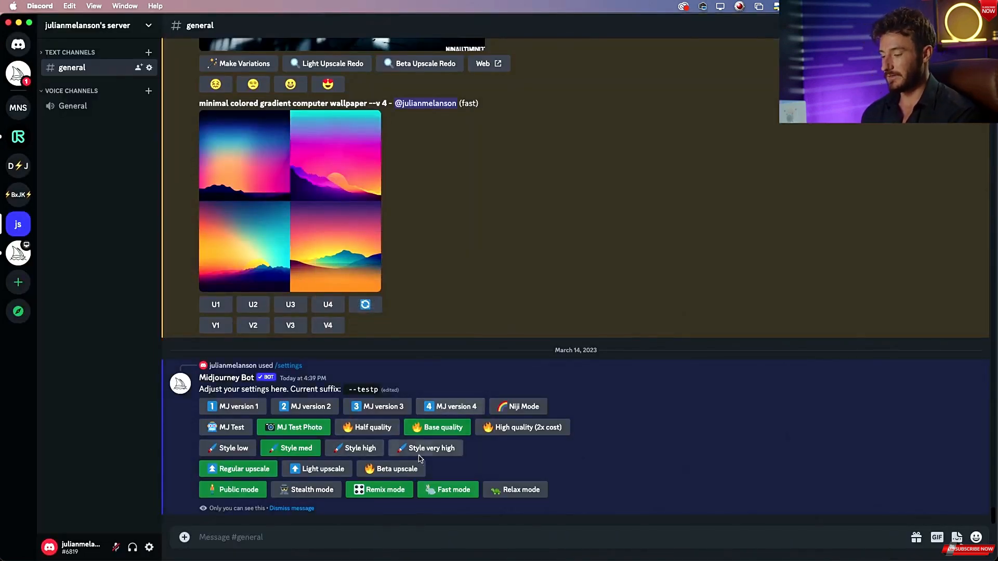
pyautogui.press('super+Tab')
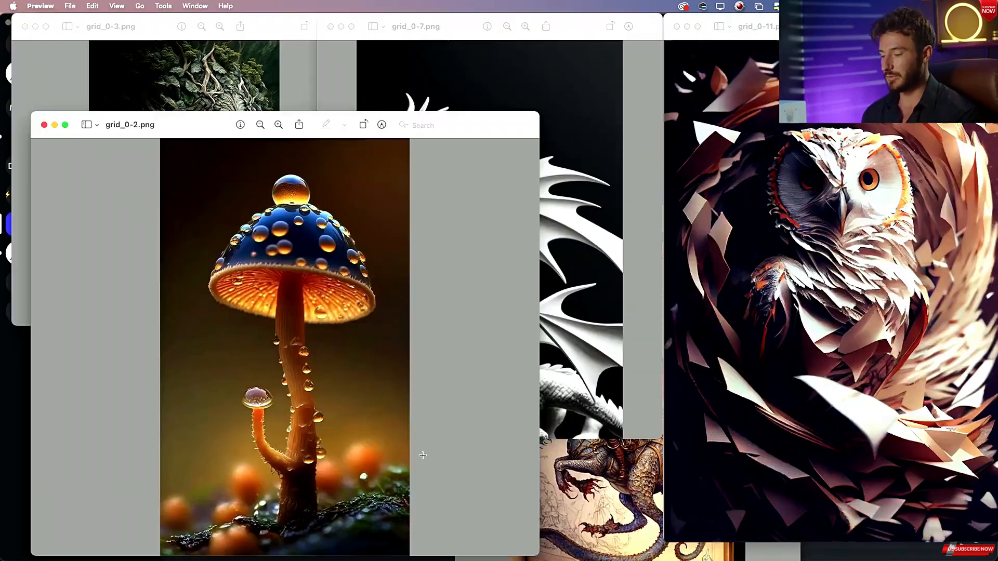
# Bring the forest-face portrait window to the front and enlarge it.
pyautogui.click(169, 40)
pyautogui.click(447, 33)
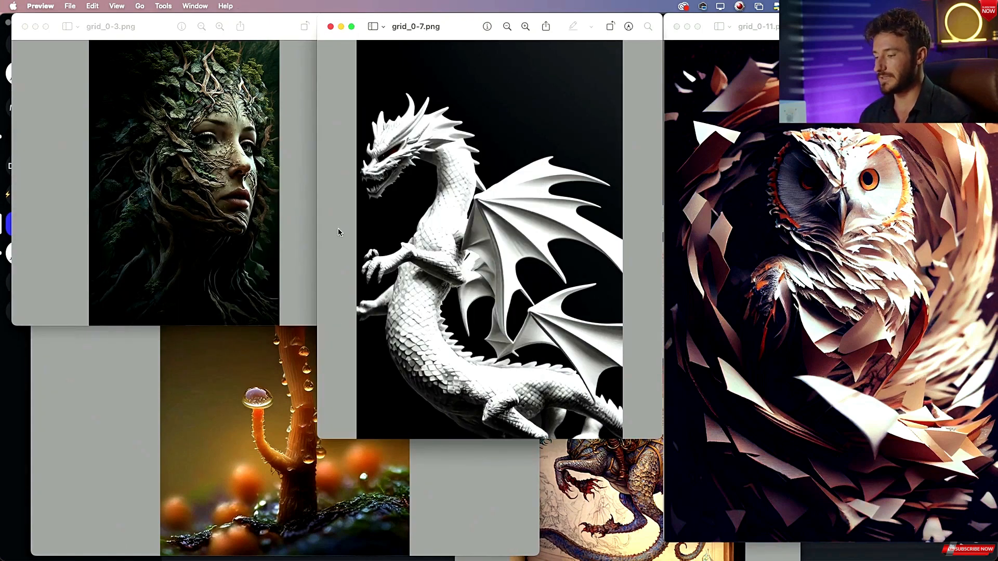
pyautogui.click(141, 393)
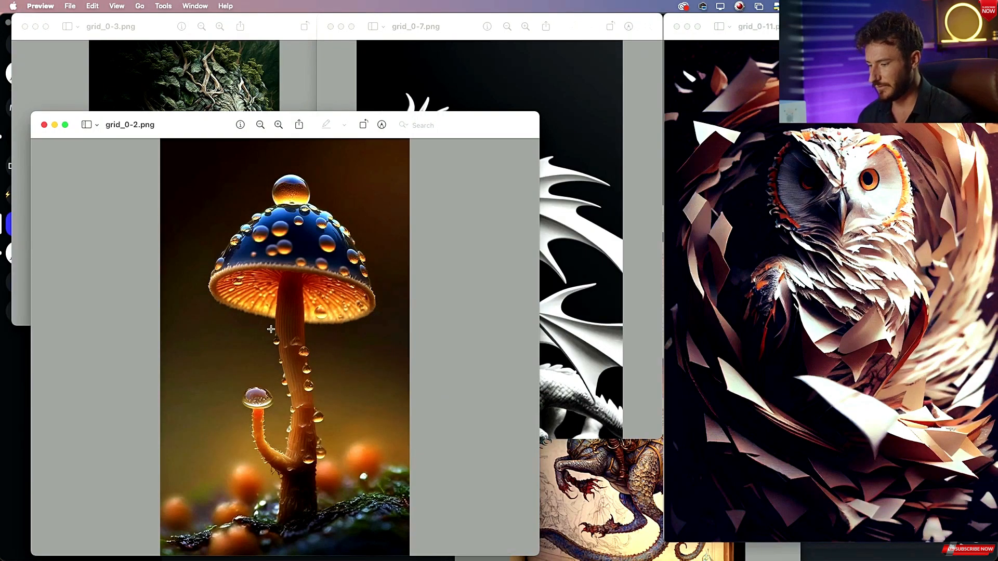
pyautogui.click(157, 28)
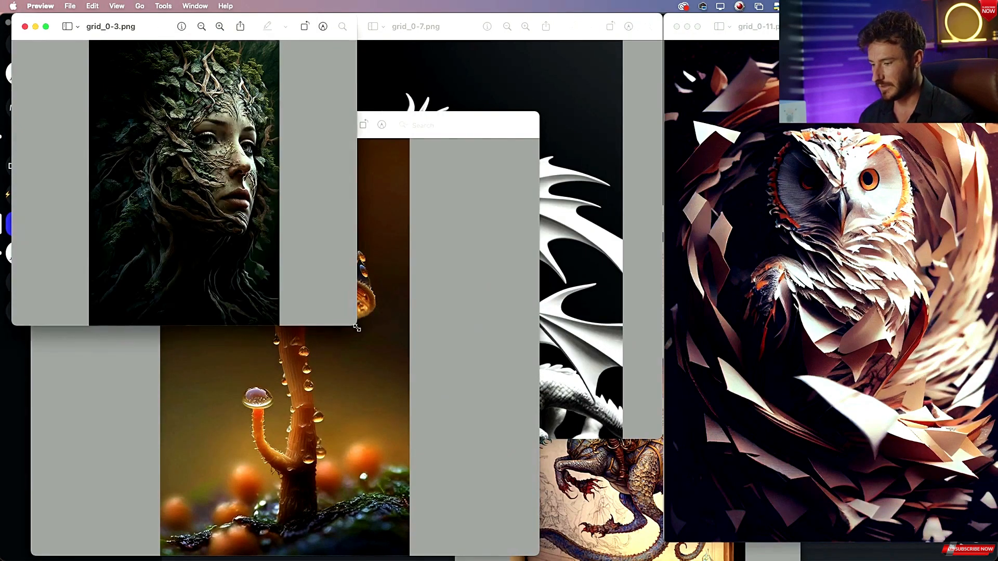
pyautogui.moveTo(357, 328); pyautogui.dragTo(508, 466)
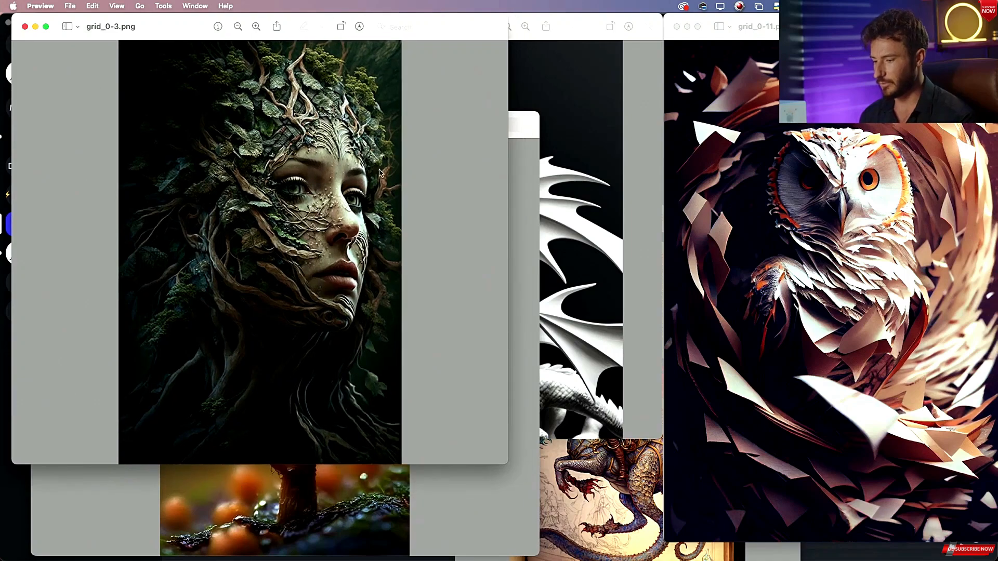
# Switch to Discord and start an /imagine command with the prompt "macro shot of a warm glowing mushroom".
pyautogui.click(533, 137)
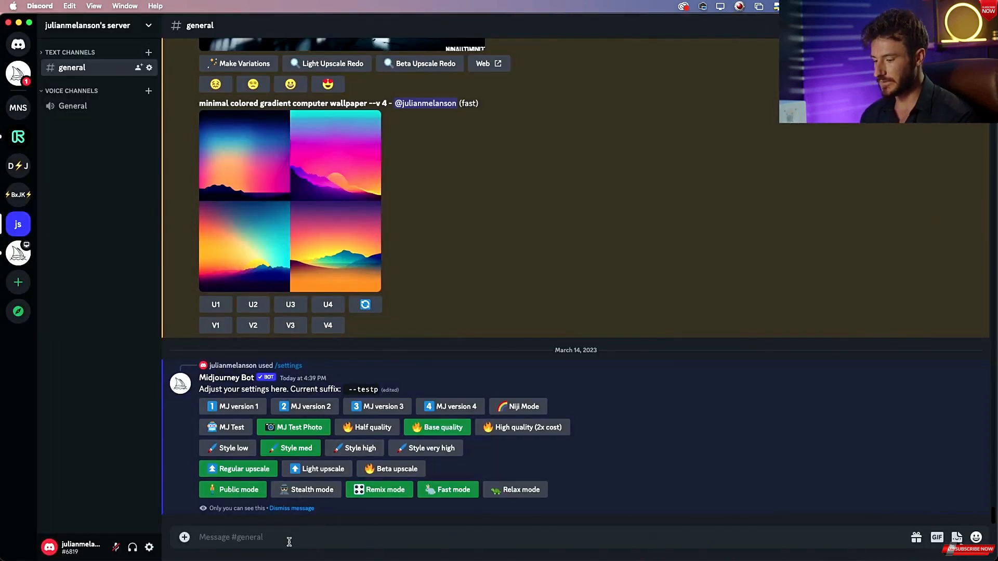
pyautogui.write('/imag')
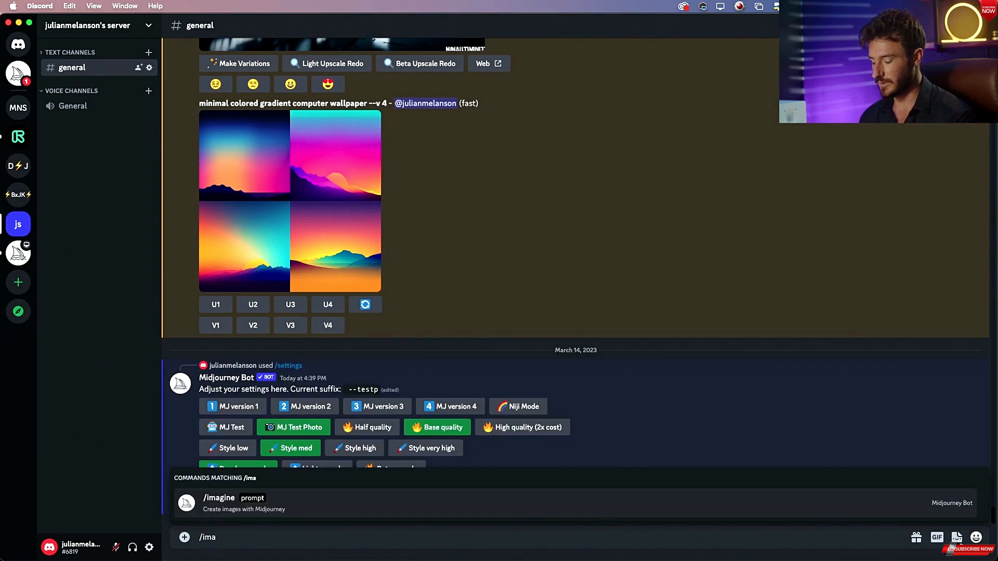
pyautogui.press('Tab')
pyautogui.write('mac')
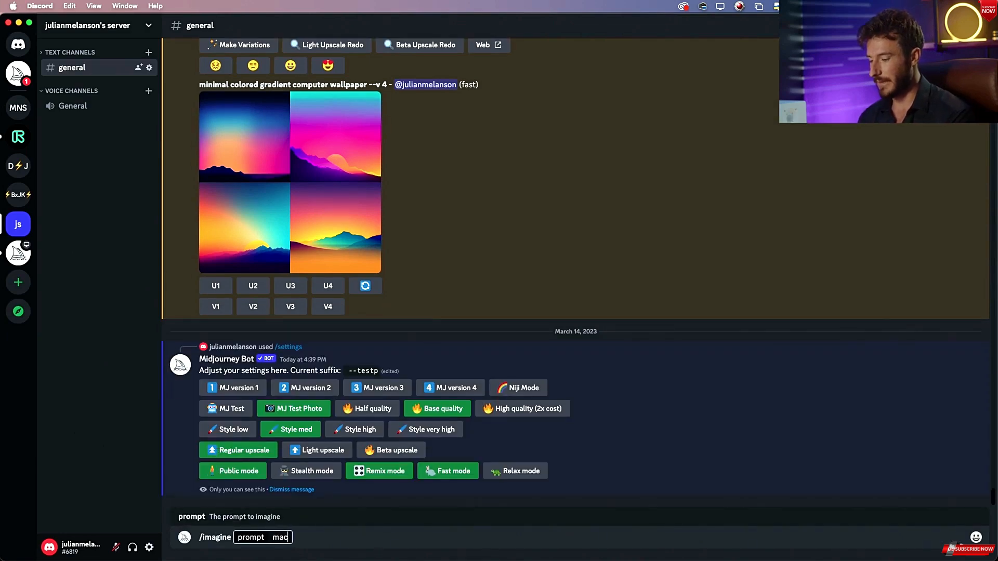
pyautogui.write('ro shot of')
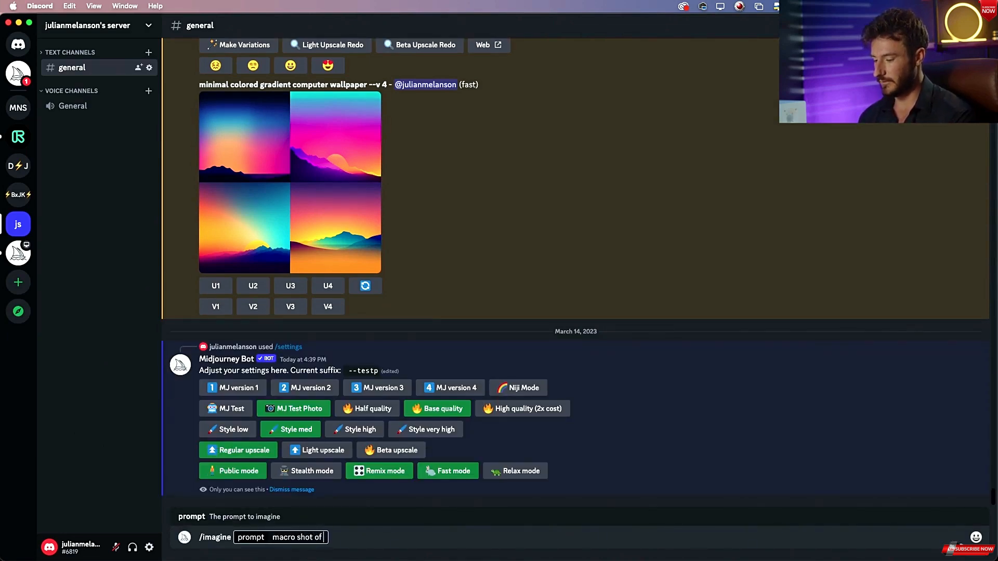
pyautogui.write(' a')
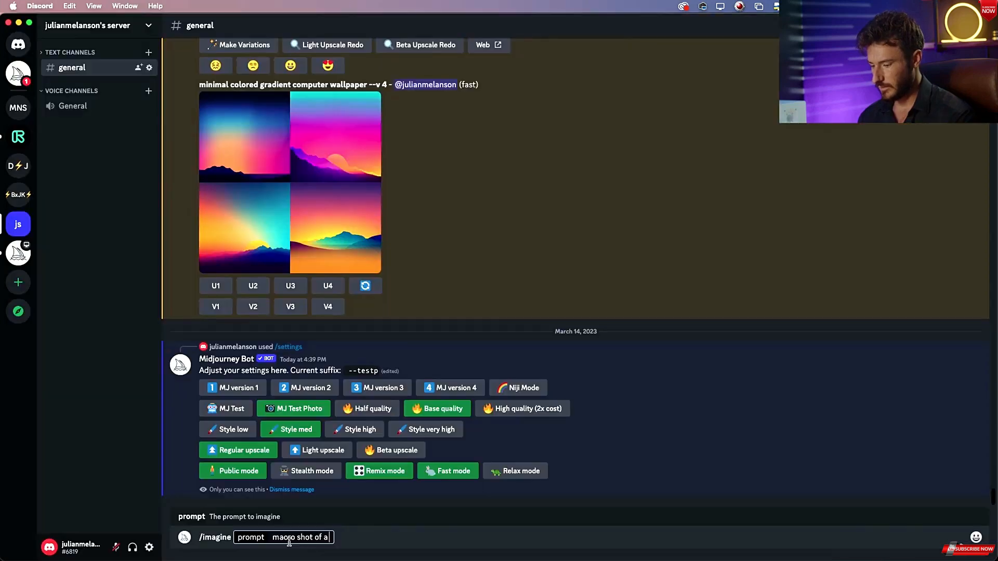
pyautogui.write('warm glo')
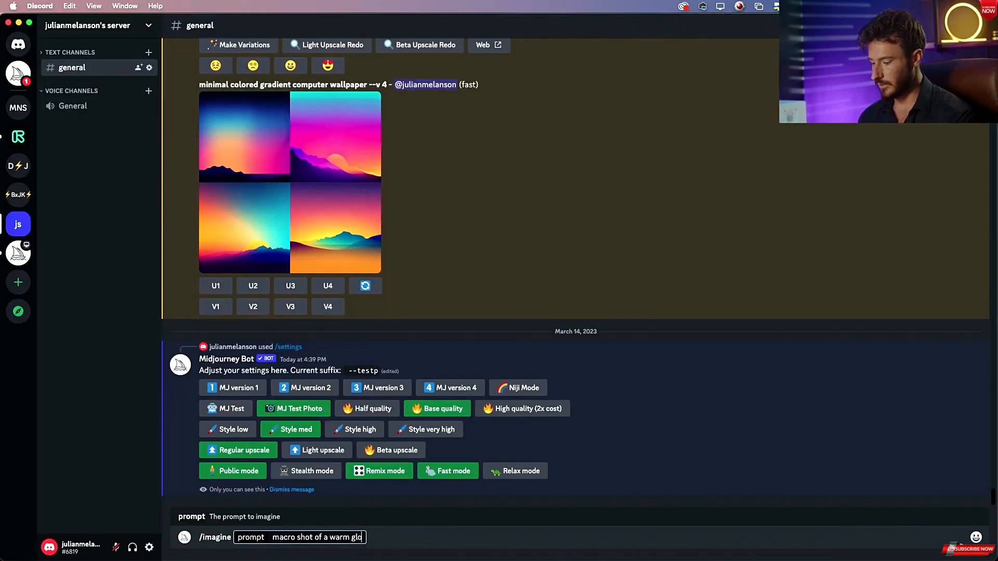
pyautogui.write('wing mushroom')
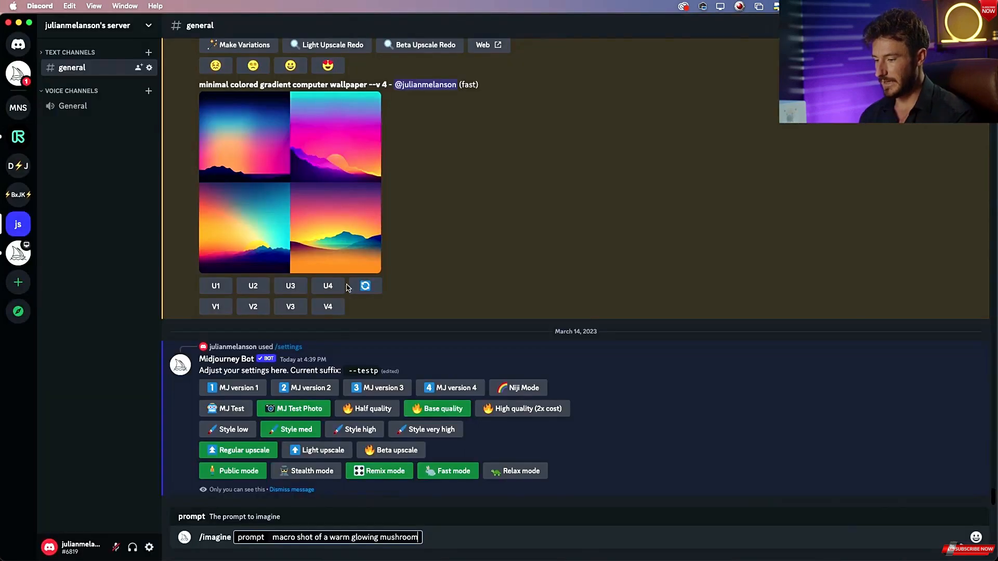
# Extend the prompt with "with water droplets, shallow depth of field".
pyautogui.write('w')
pyautogui.press('BackSpace')
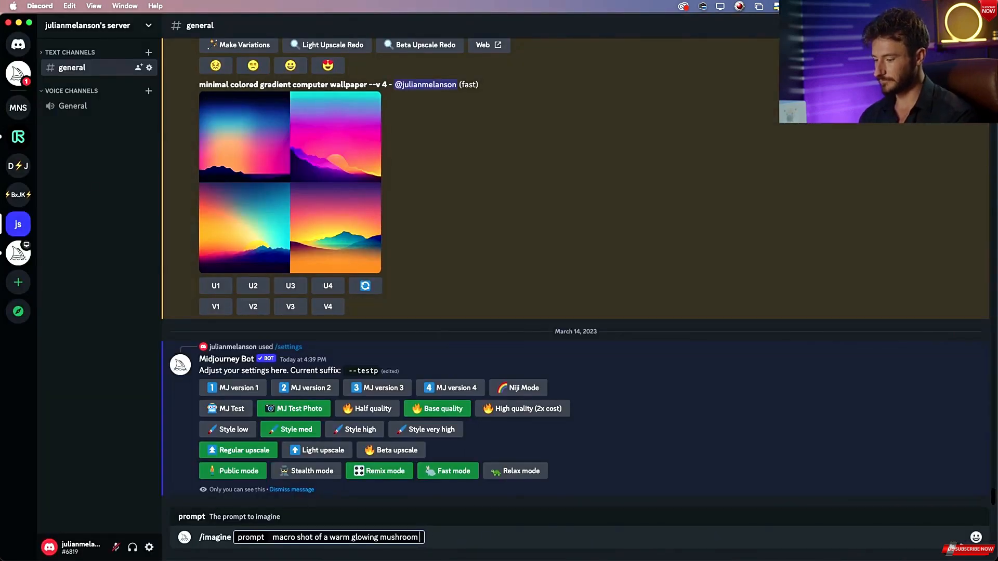
pyautogui.write('with')
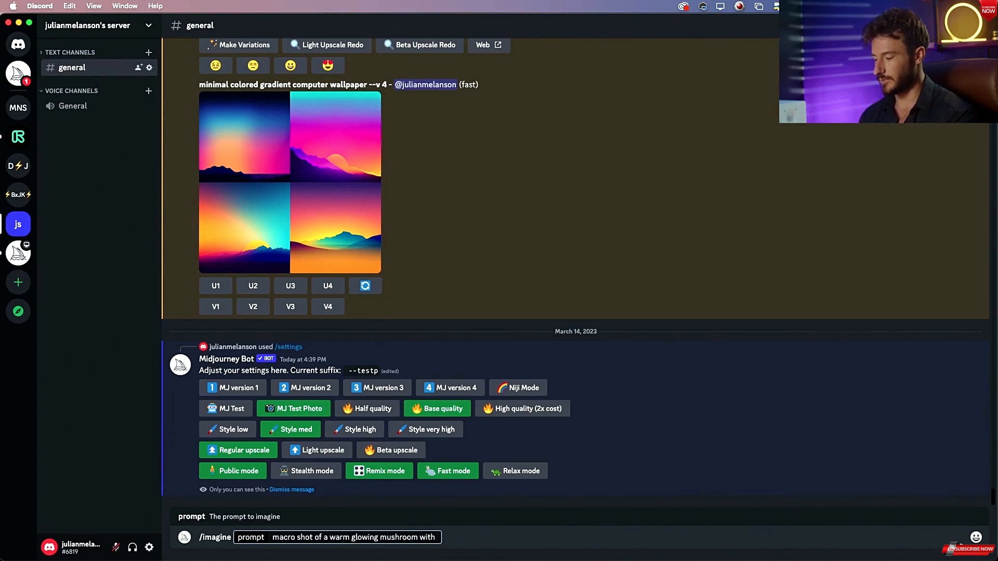
pyautogui.write(' water droplet')
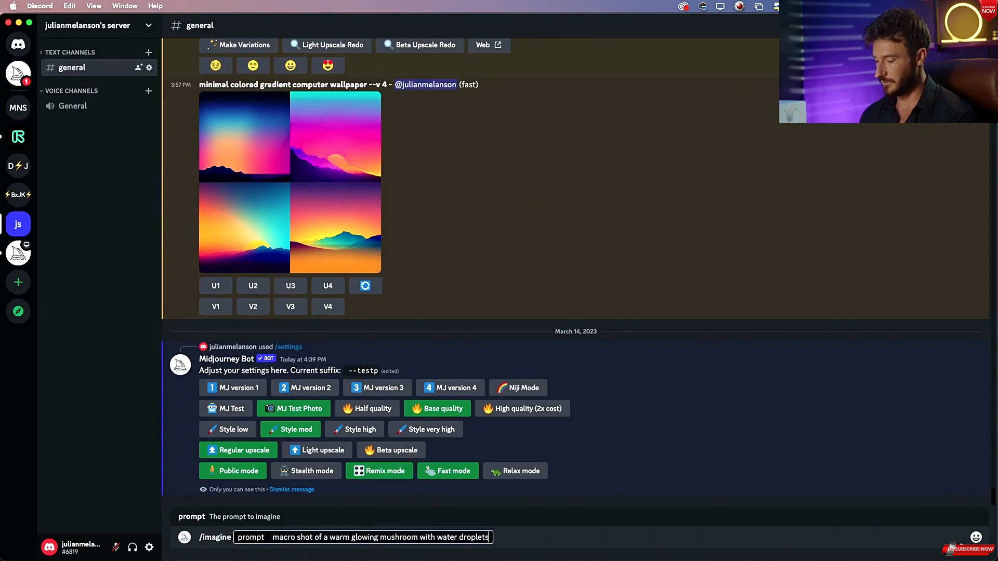
pyautogui.write(', shallow')
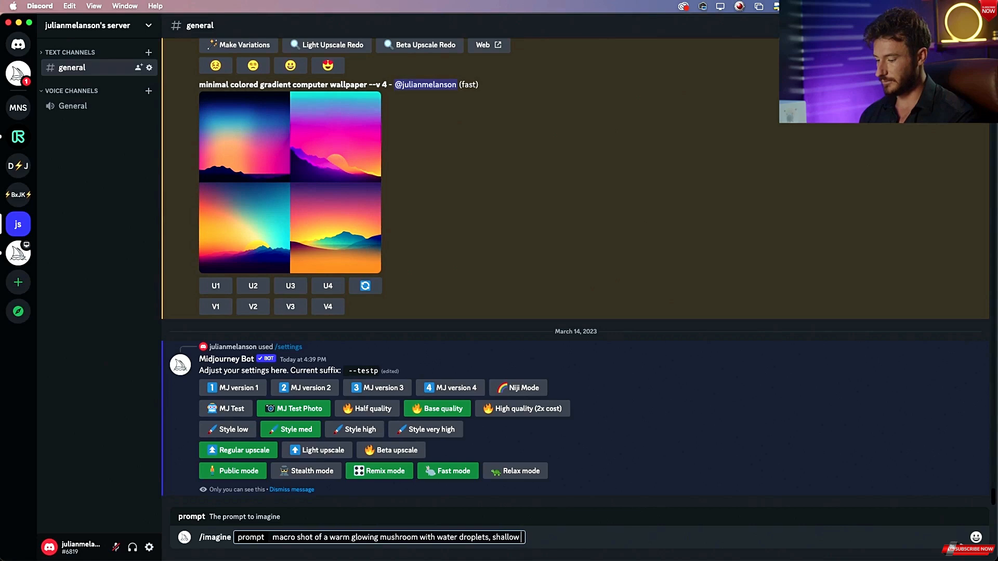
pyautogui.write(' depth of field')
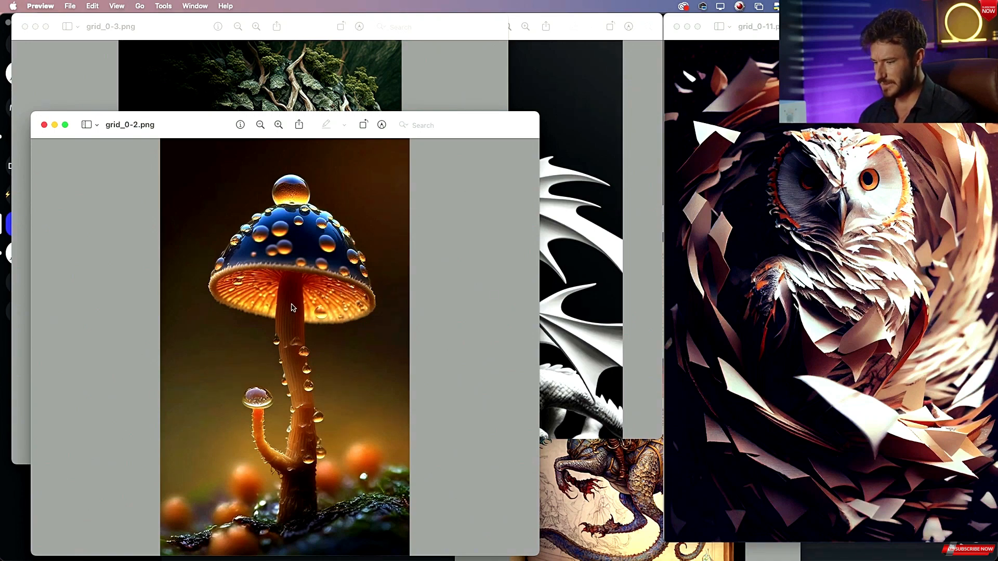
pyautogui.press('super+Tab')
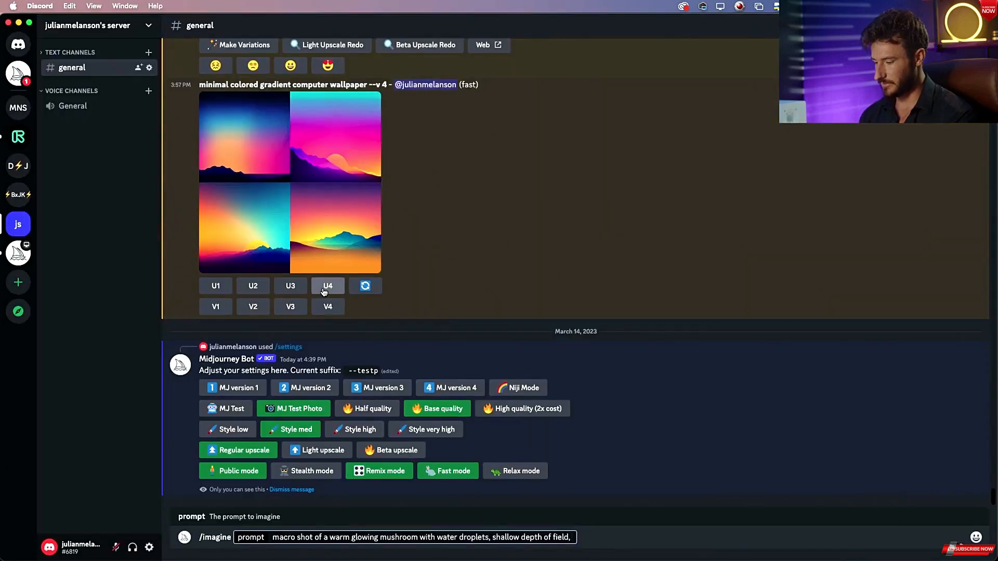
pyautogui.write('vibra')
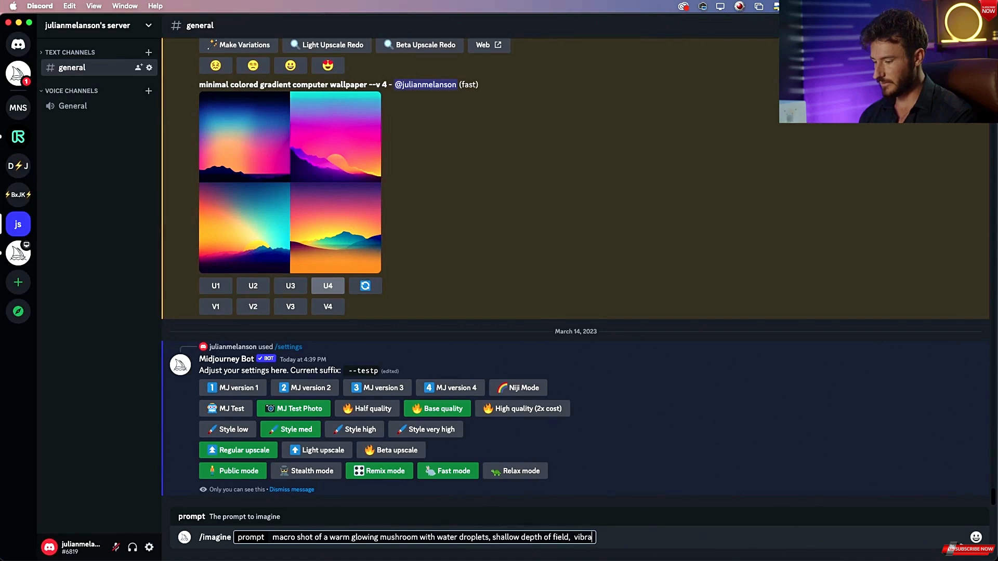
pyautogui.press('BackSpace')
pyautogui.press('BackSpace')
pyautogui.press('BackSpace')
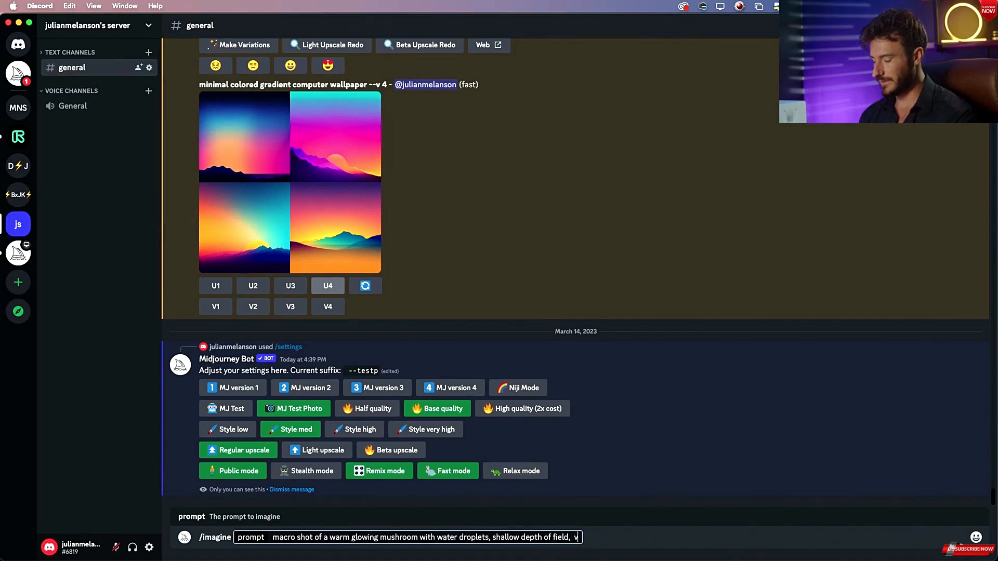
pyautogui.press('super+Tab')
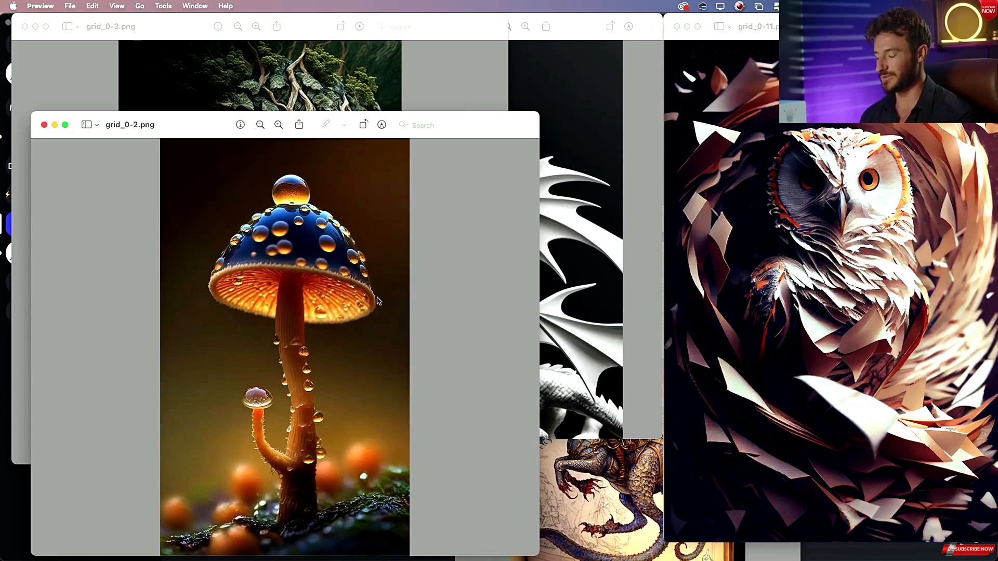
pyautogui.press('super+Tab')
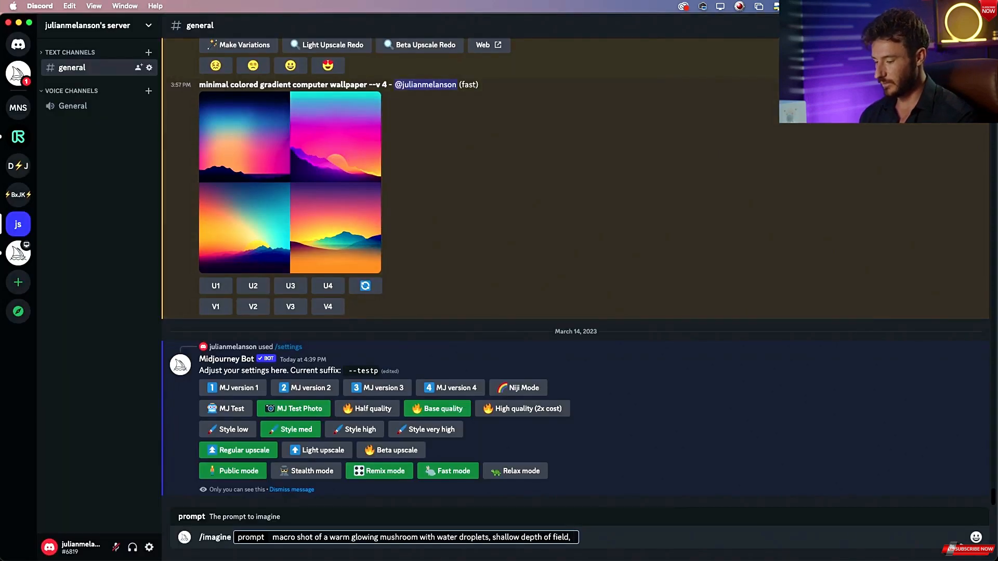
# Finish the prompt with "warm, saturated, soft lighting" and submit the /imagine command.
pyautogui.write('warm,')
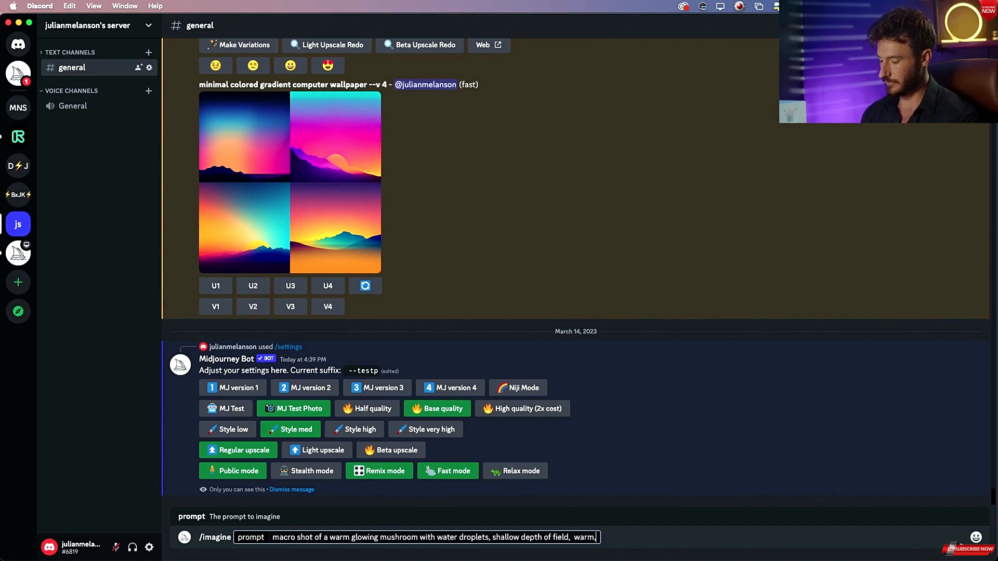
pyautogui.write(' satu')
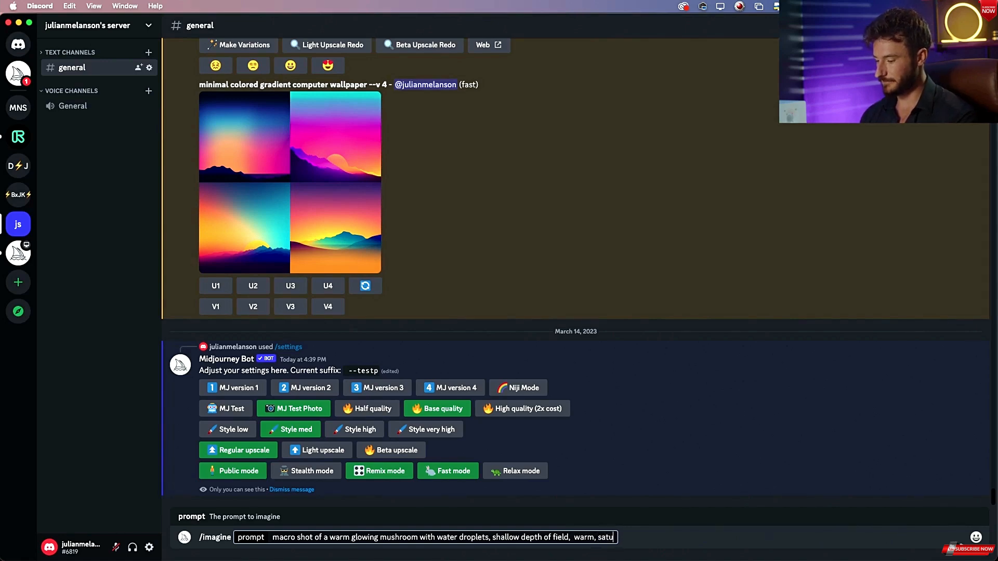
pyautogui.write('rated ,')
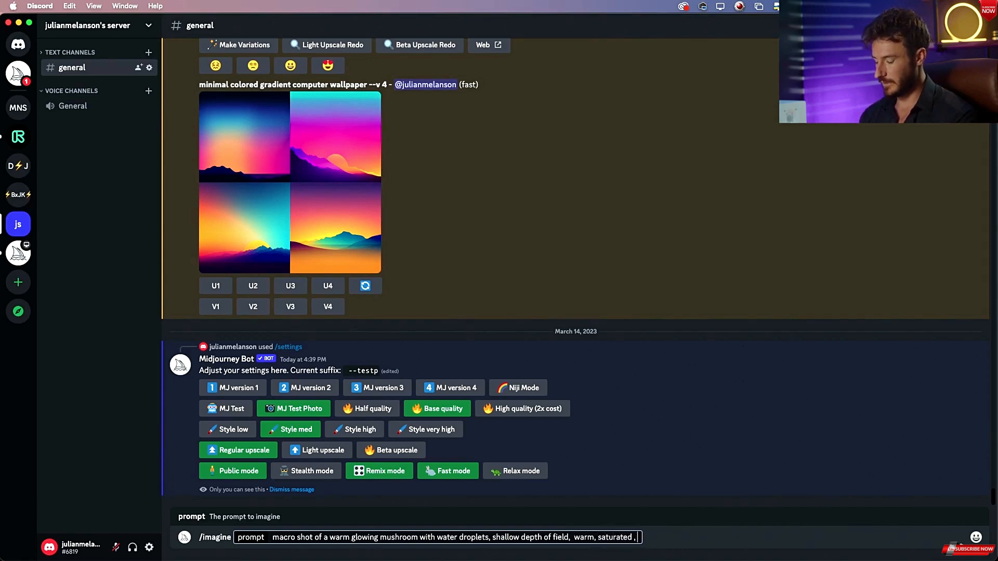
pyautogui.press('super+Tab')
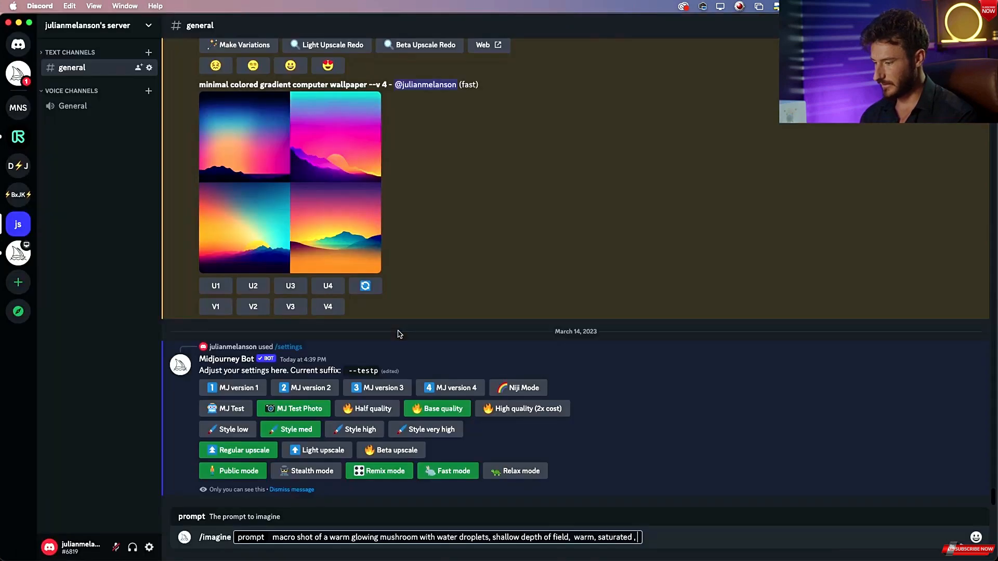
pyautogui.write(', soft')
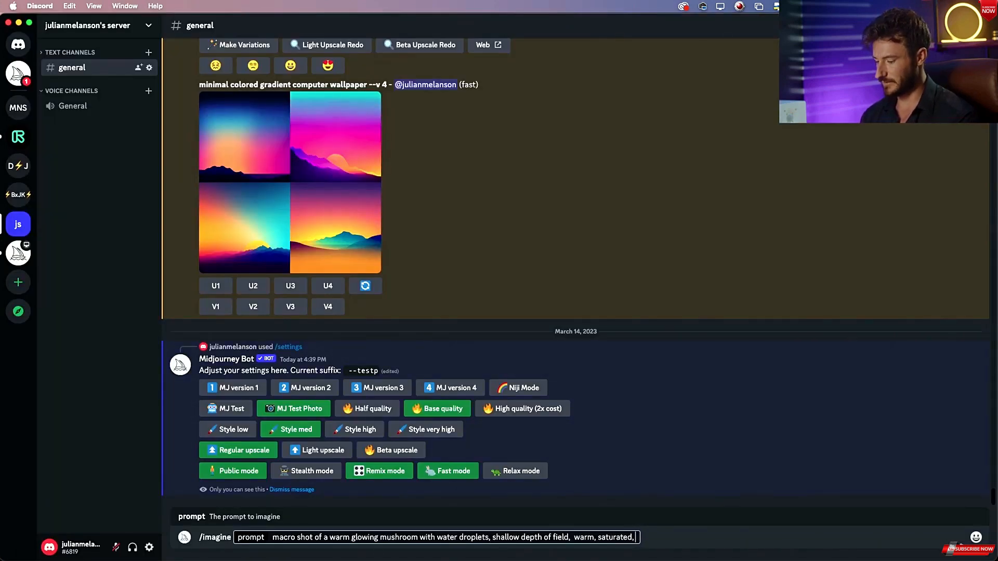
pyautogui.write(' lighting')
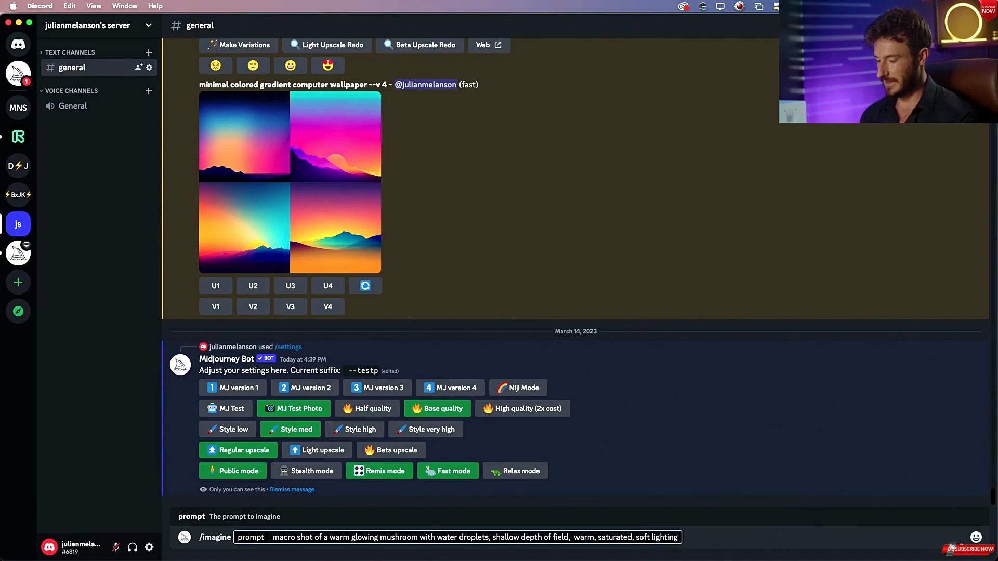
pyautogui.press('Return')
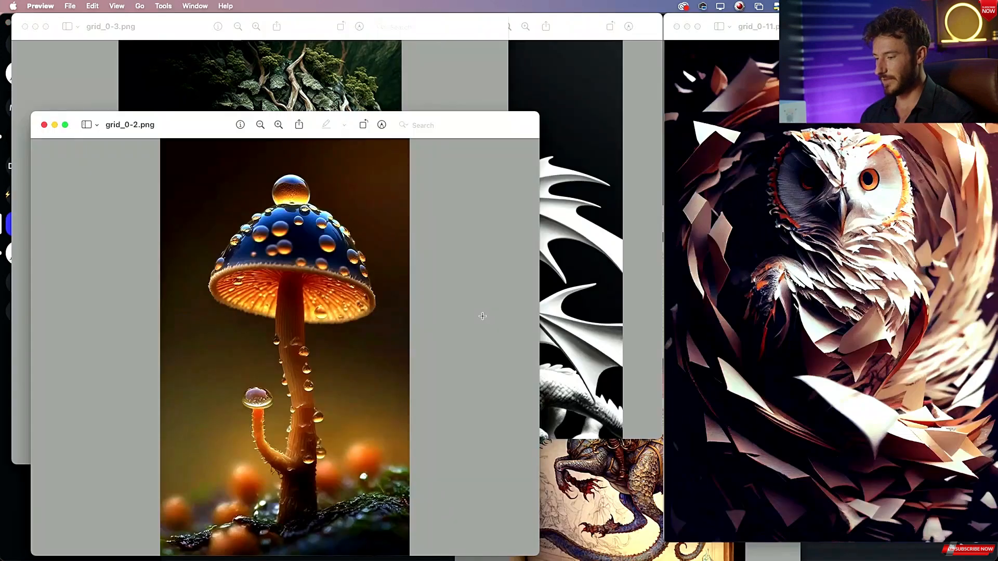
# Bring the forest-face portrait window back to the front.
pyautogui.click(200, 30)
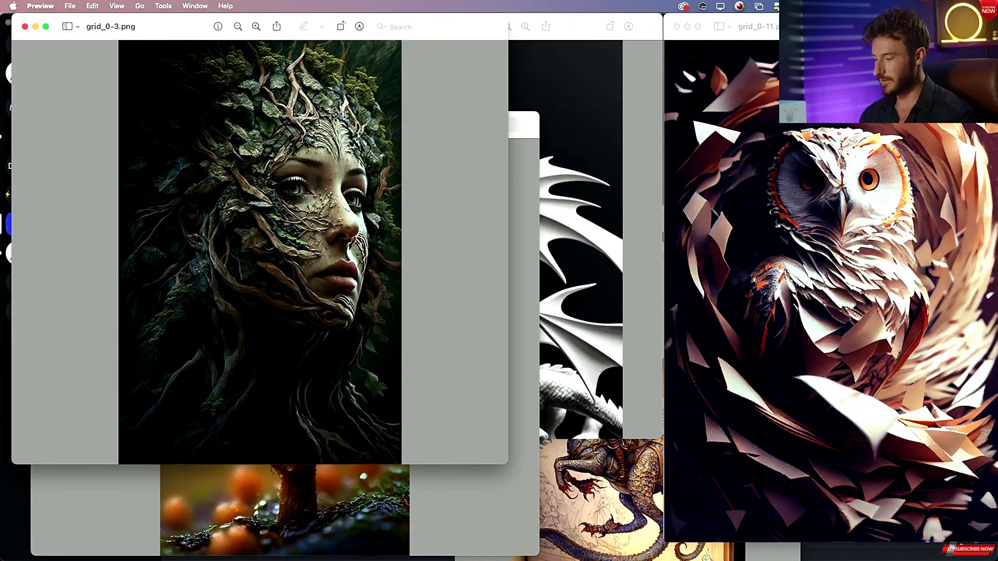
# Rearrange the reference image windows and bring the white dragon image to the front for a closer look.
pyautogui.click(601, 113)
pyautogui.click(613, 521)
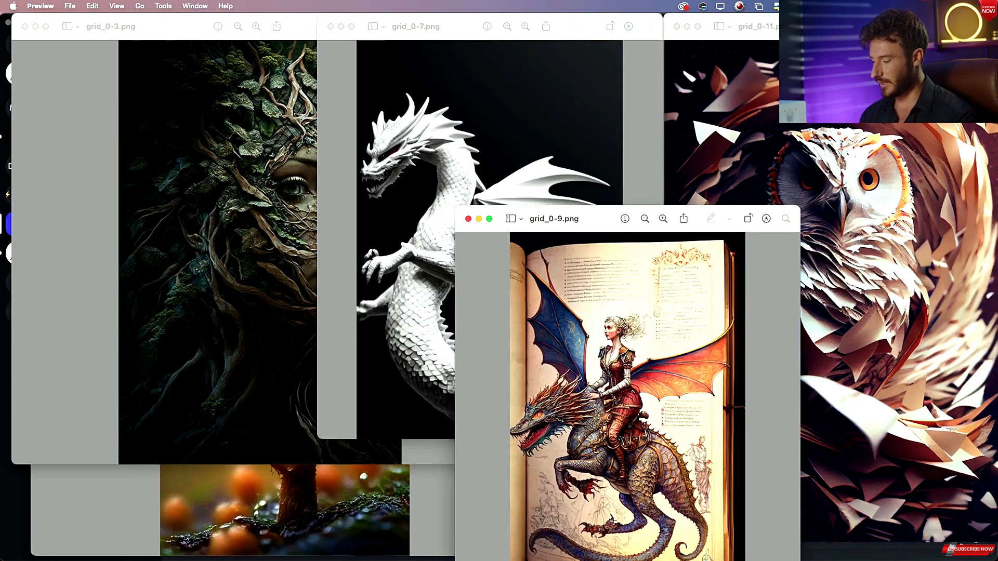
pyautogui.moveTo(593, 211); pyautogui.dragTo(483, 205)
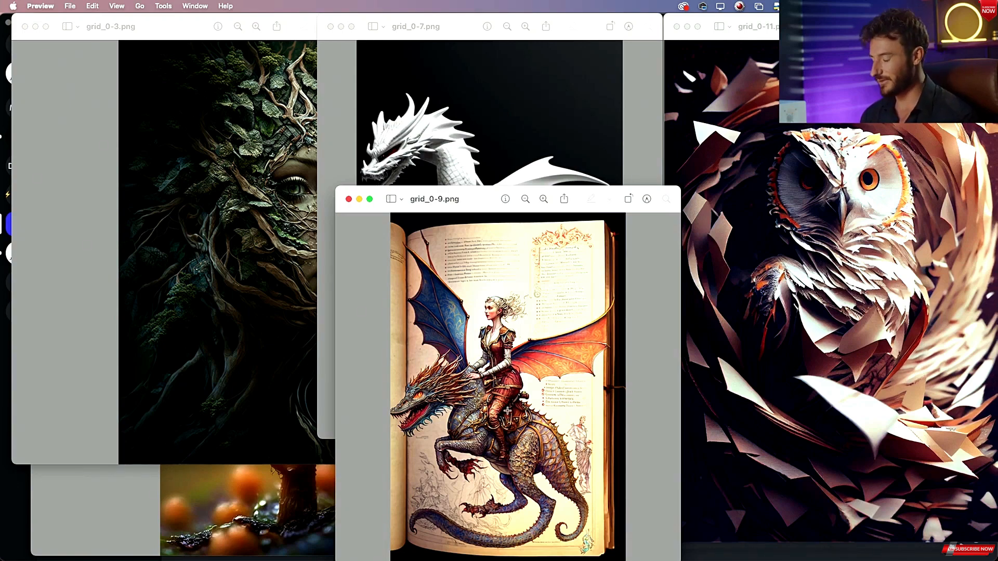
pyautogui.click(497, 120)
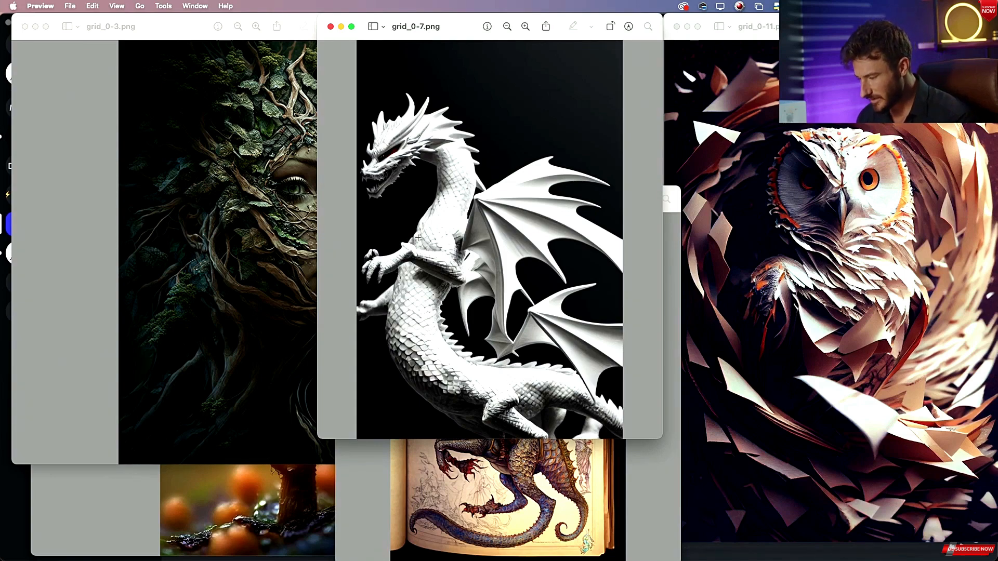
pyautogui.scroll(3, 449, 242)
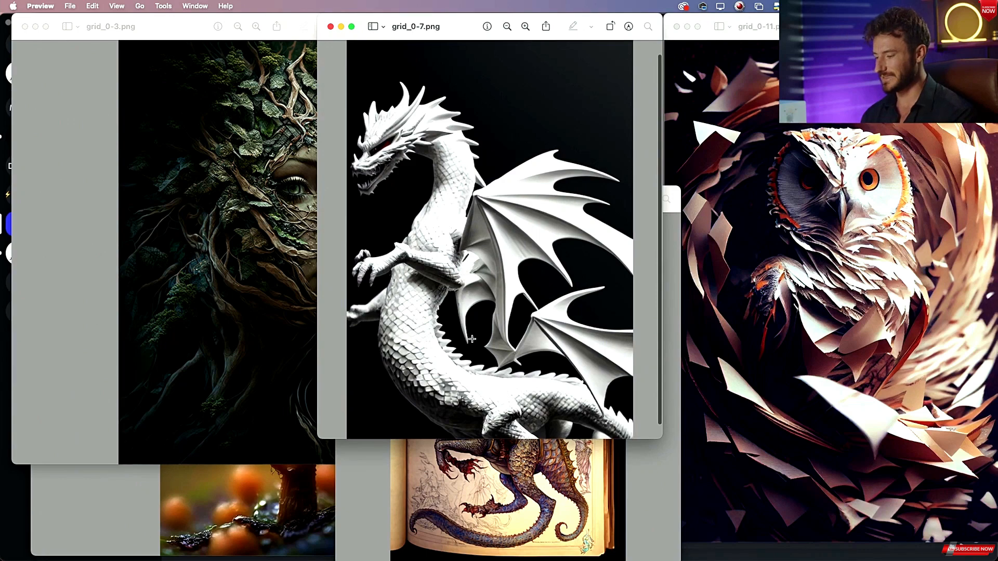
pyautogui.click(465, 466)
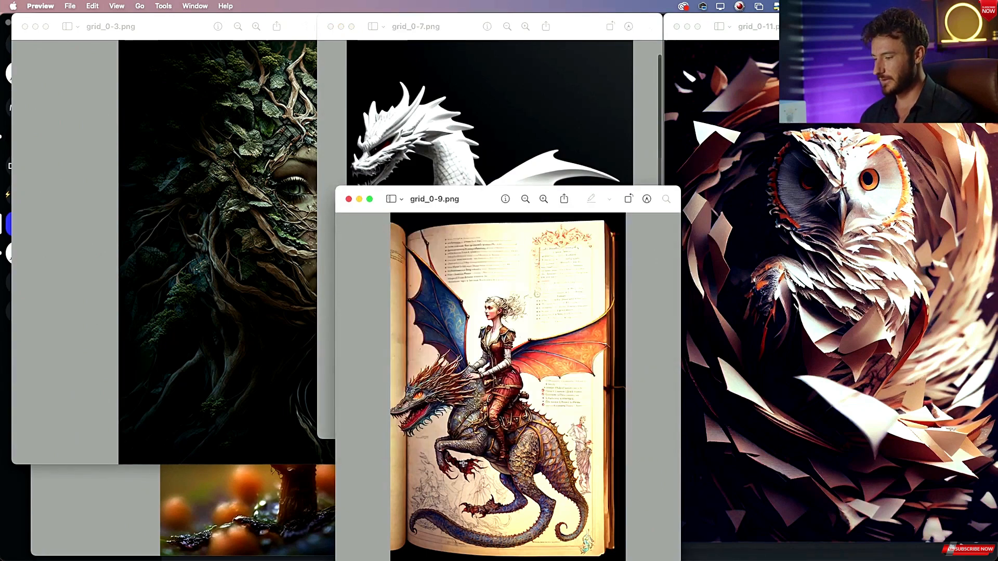
pyautogui.click(463, 169)
pyautogui.click(441, 463)
pyautogui.click(464, 114)
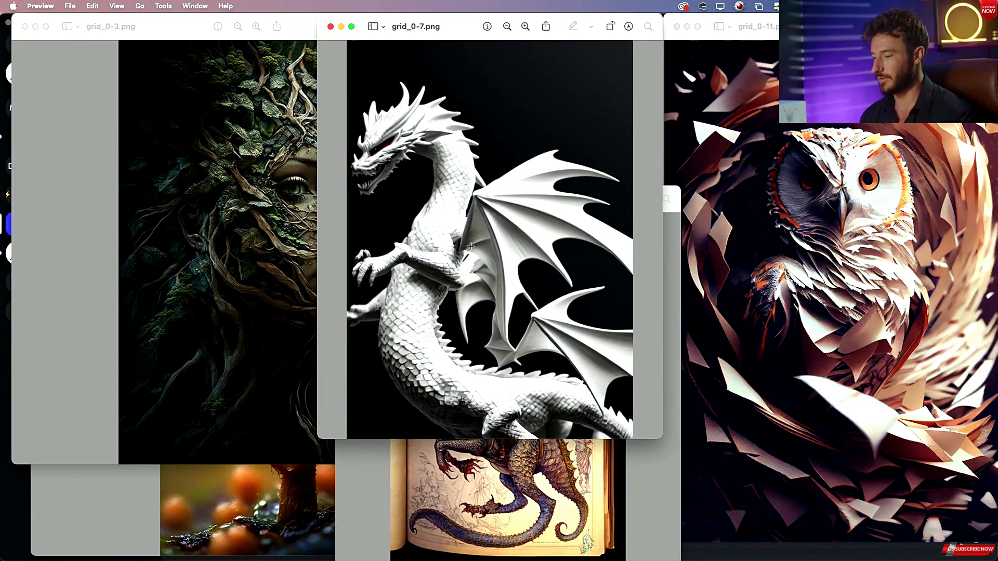
# Switch to Discord and begin an /imagine command in the message box.
pyautogui.press('super+Tab')
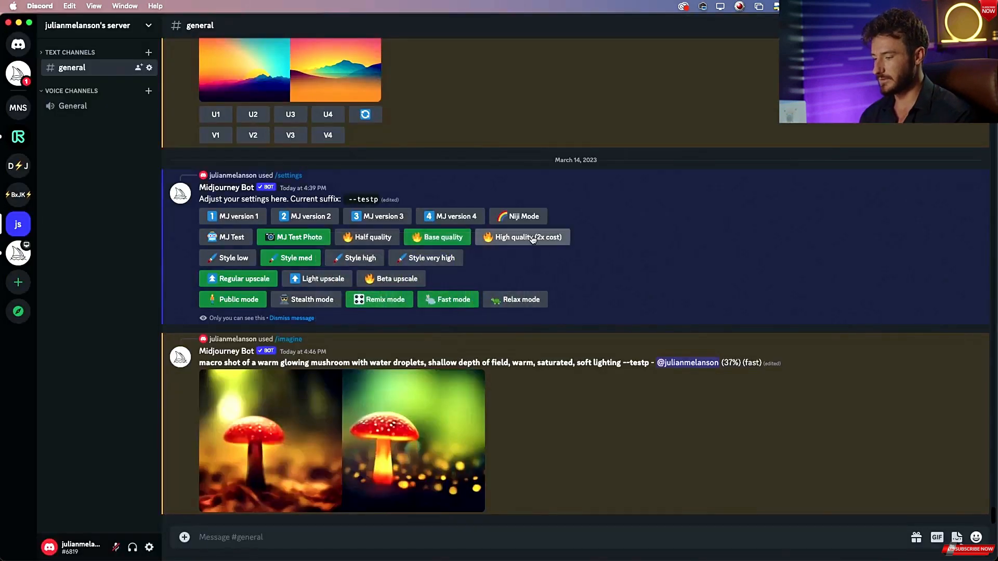
pyautogui.press('super+Tab')
pyautogui.press('super+Tab')
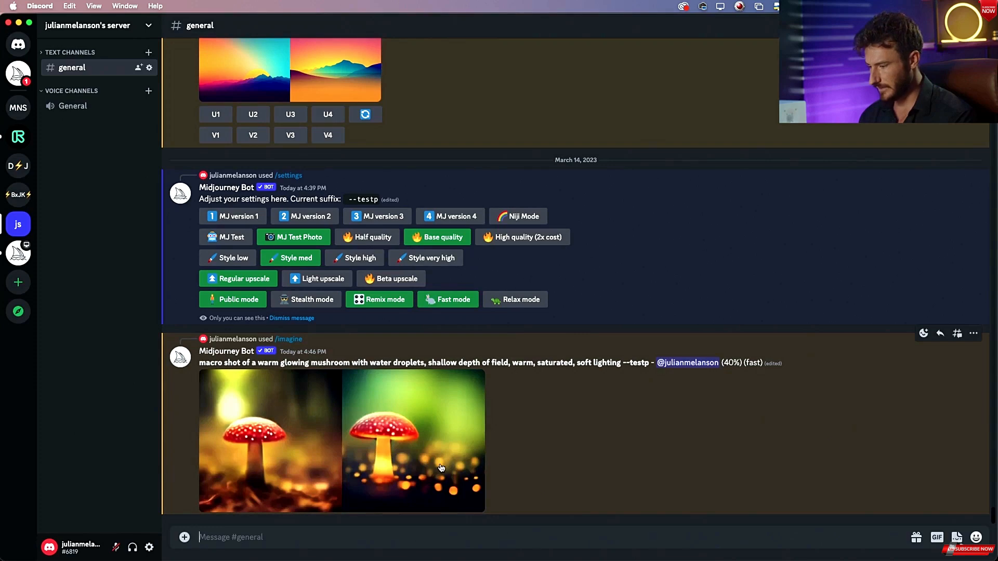
pyautogui.click(276, 538)
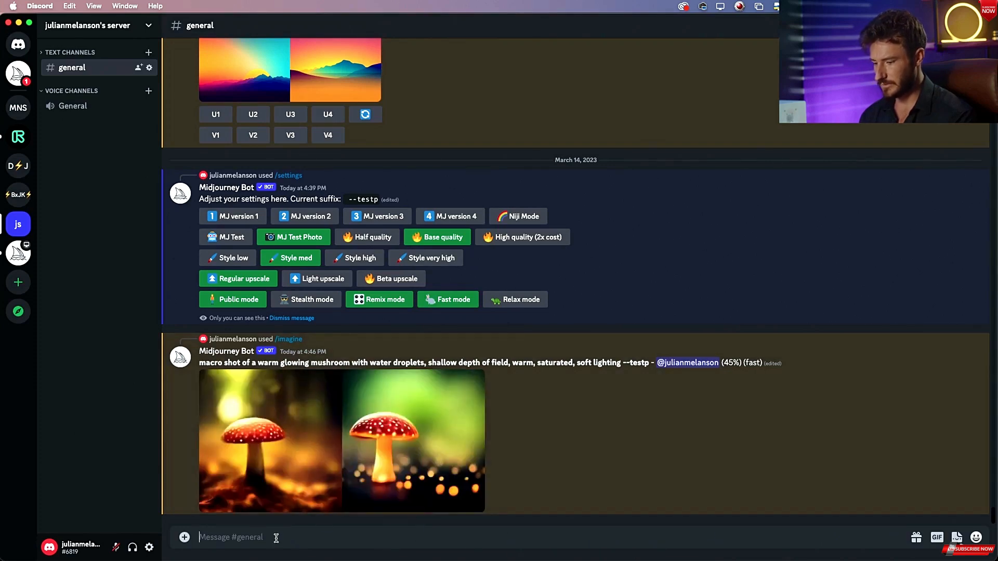
pyautogui.write('/im')
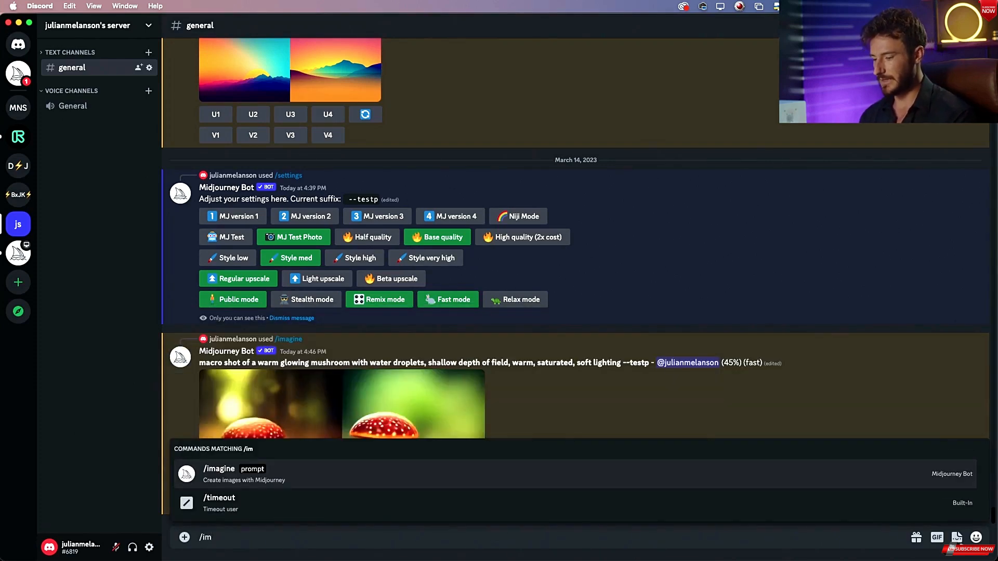
# Select the /imagine command and enter the prompt "white porcelain", glancing at the dragon reference.
pyautogui.press('super+Tab')
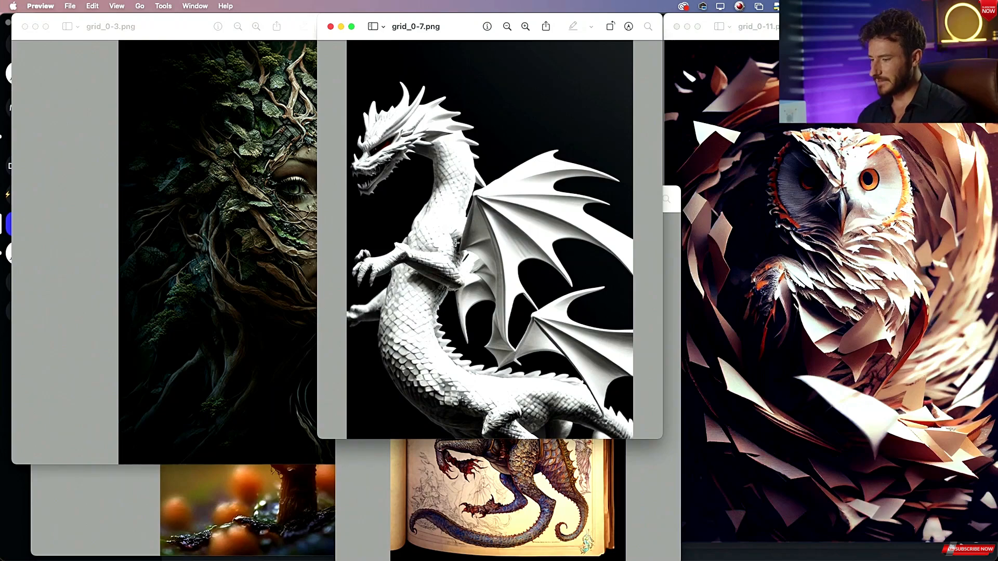
pyautogui.press('super+Tab')
pyautogui.press('Tab')
pyautogui.write('wh')
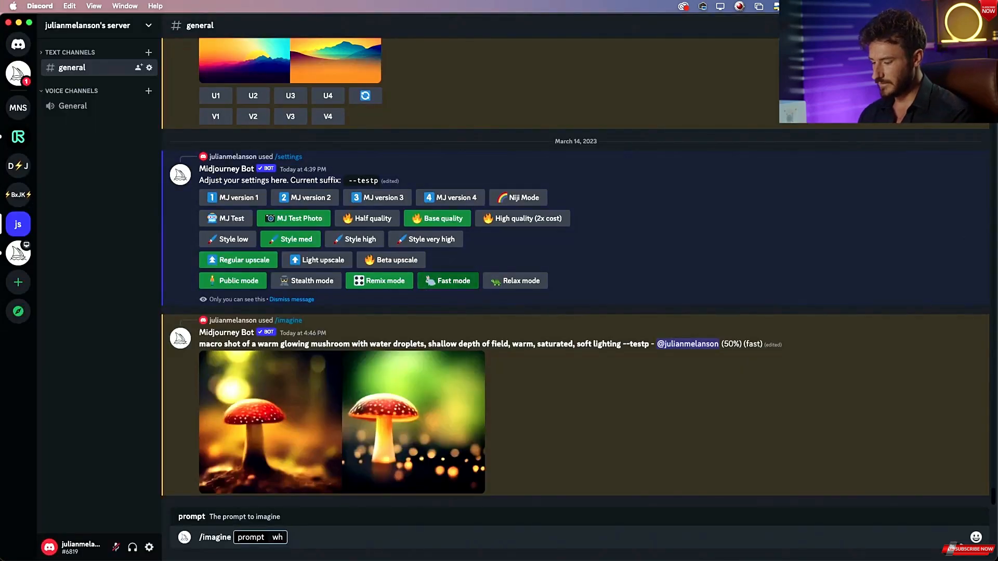
pyautogui.write('ite porce')
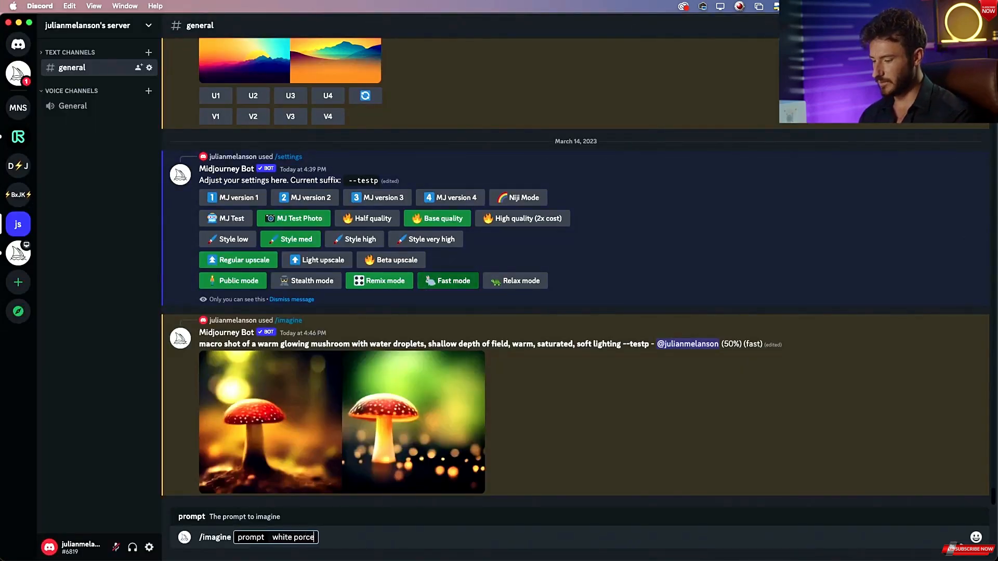
pyautogui.write('lain')
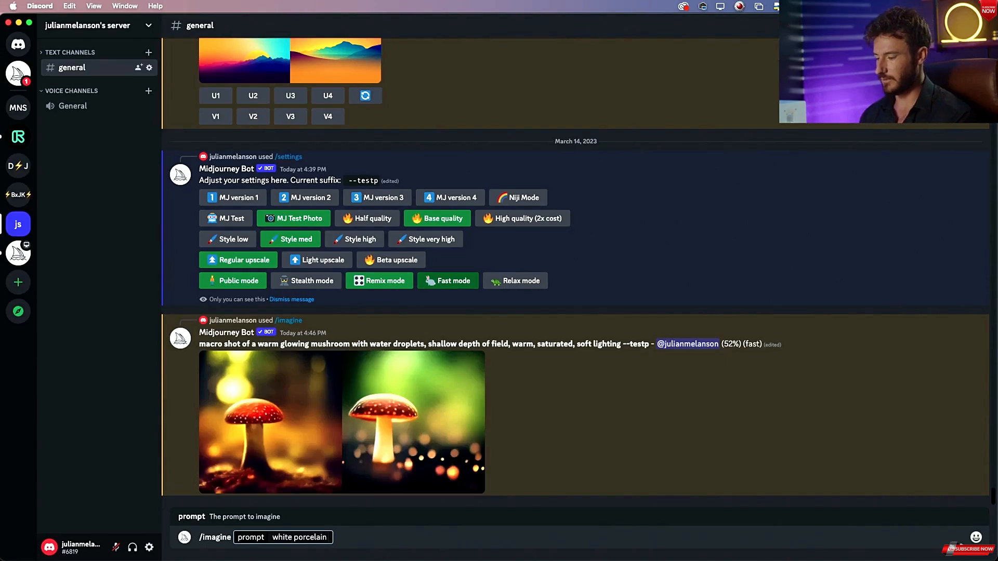
# Extend the prompt to "white porcelain dragon with red eyes," after checking the reference image.
pyautogui.press('super+Tab')
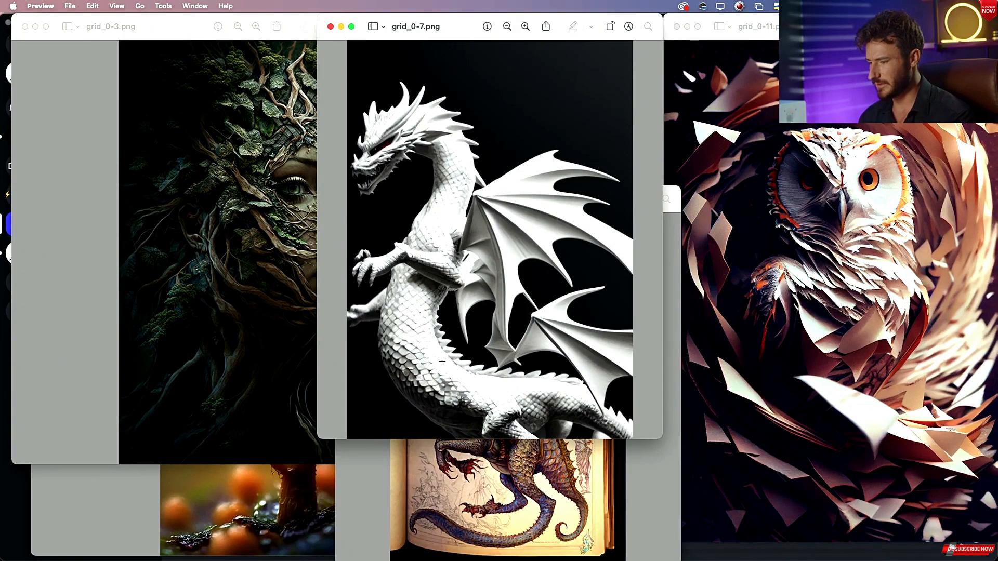
pyautogui.press('super+Tab')
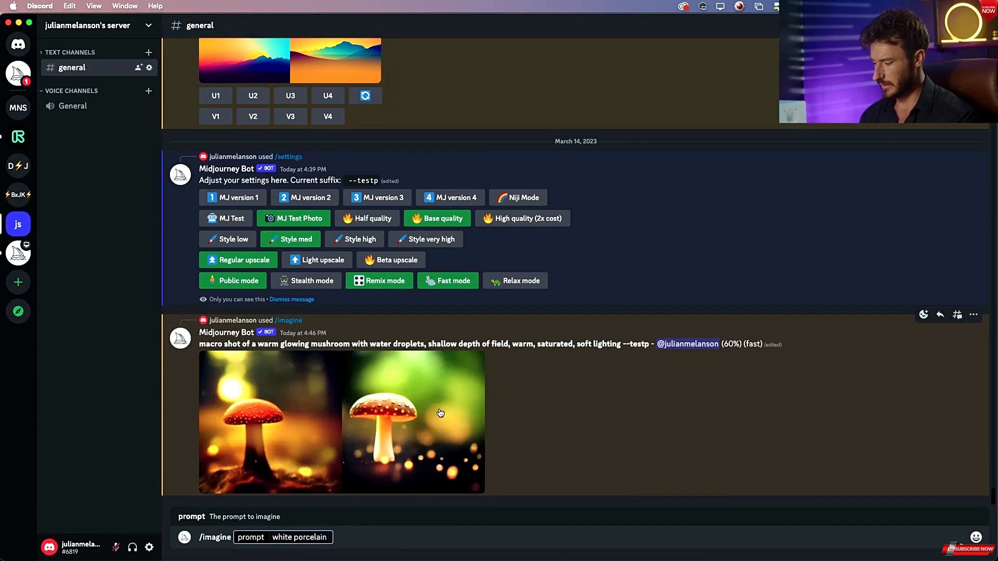
pyautogui.write('dragon')
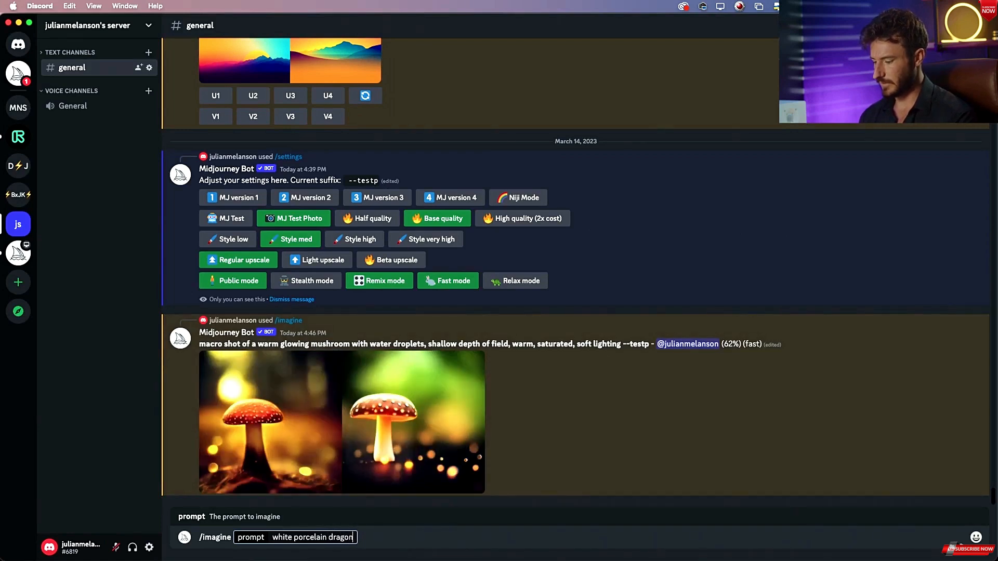
pyautogui.write(' with red eye')
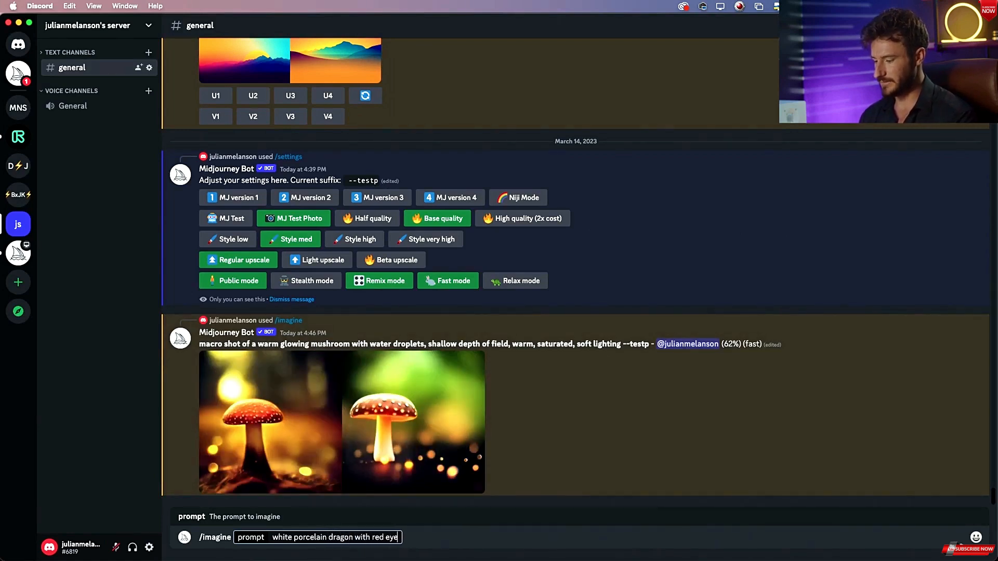
pyautogui.write('s,')
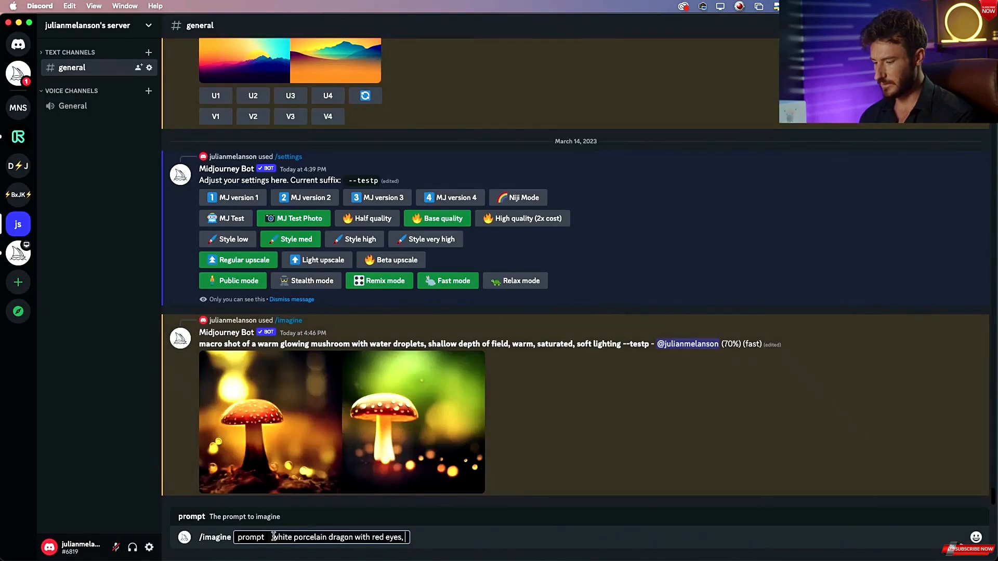
# Prefix the prompt with the word "minature".
pyautogui.click(274, 537)
pyautogui.write('min')
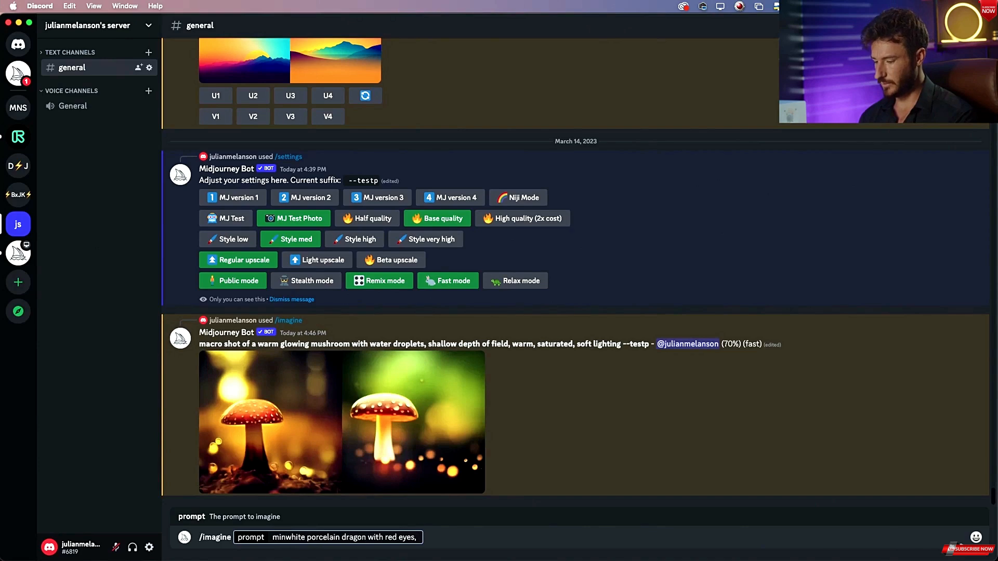
pyautogui.press('BackSpace')
pyautogui.press('BackSpace')
pyautogui.press('BackSpace')
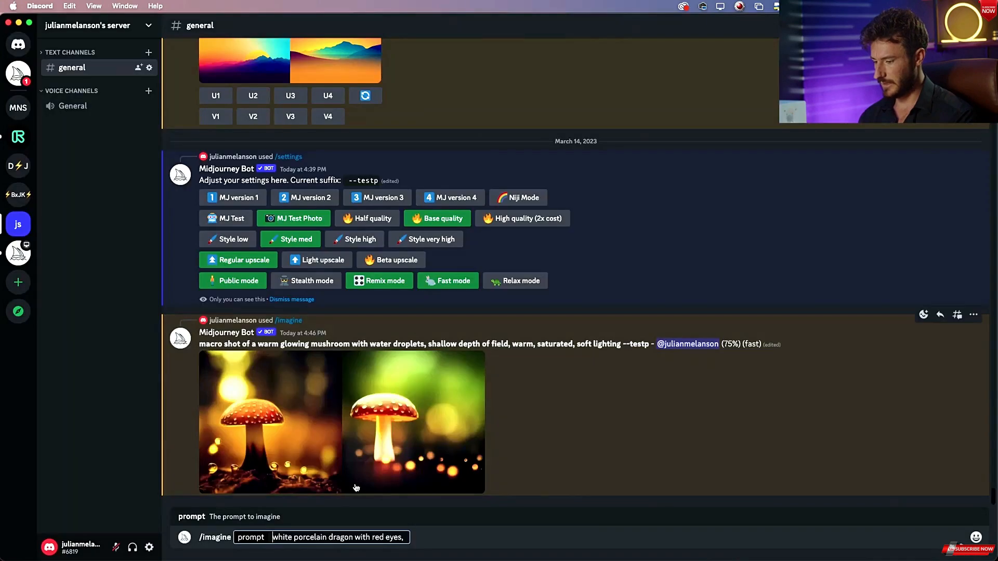
pyautogui.write('min')
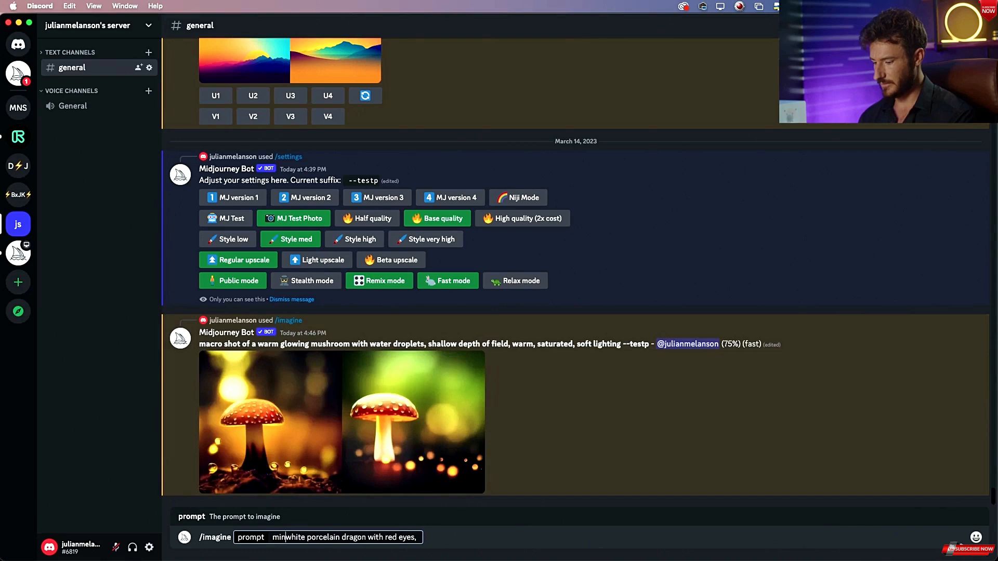
pyautogui.write('ature')
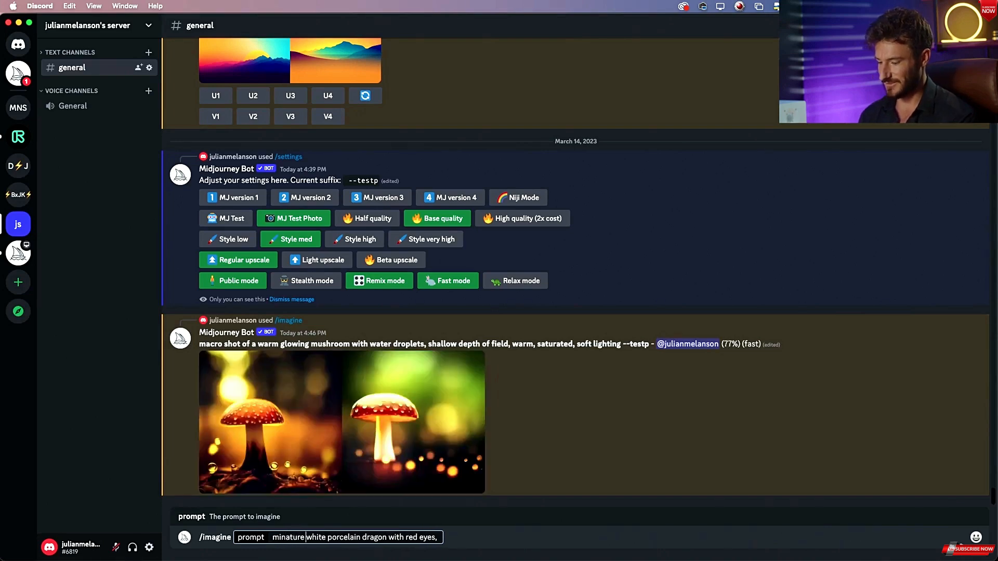
# Insert "statue of" after "minature" at the start of the prompt.
pyautogui.doubleClick(289, 538)
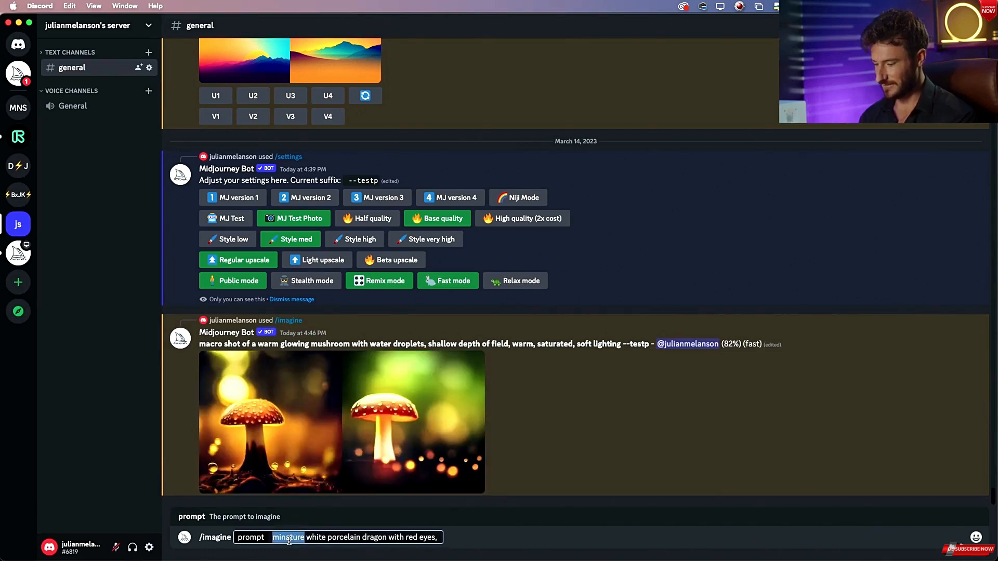
pyautogui.rightClick(289, 539)
pyautogui.click(287, 537)
pyautogui.click(306, 537)
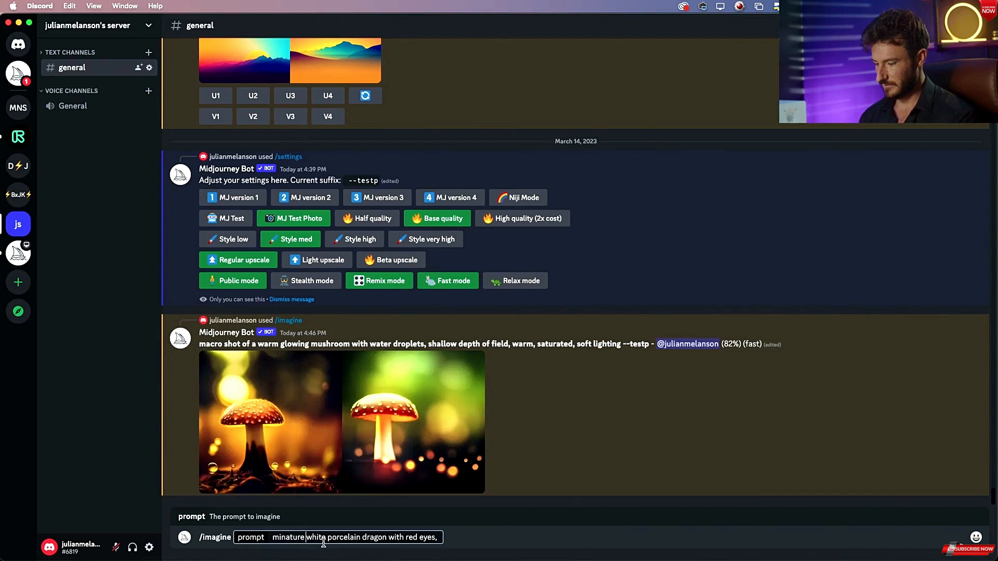
pyautogui.doubleClick(289, 537)
pyautogui.click(286, 537)
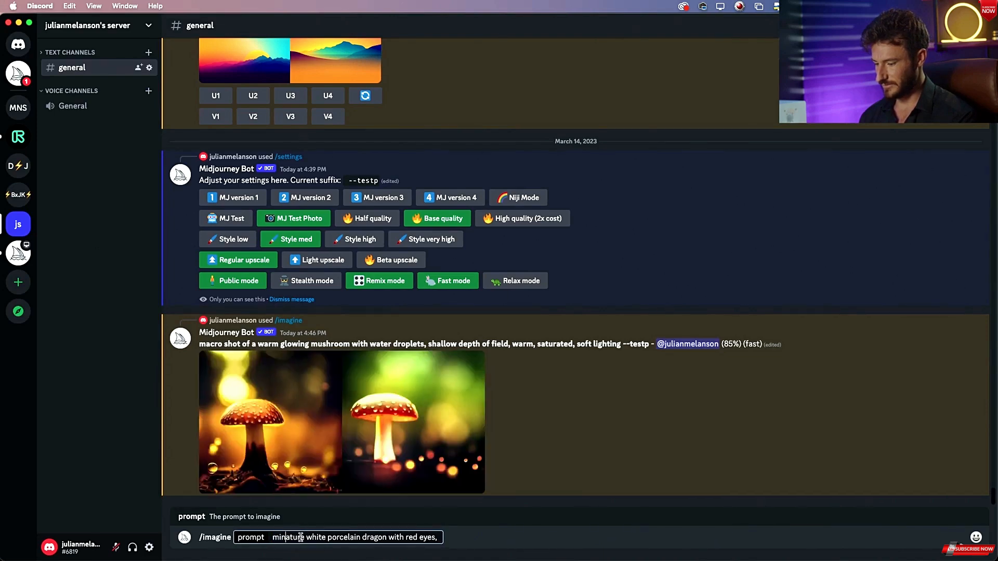
pyautogui.doubleClick(299, 537)
pyautogui.click(304, 537)
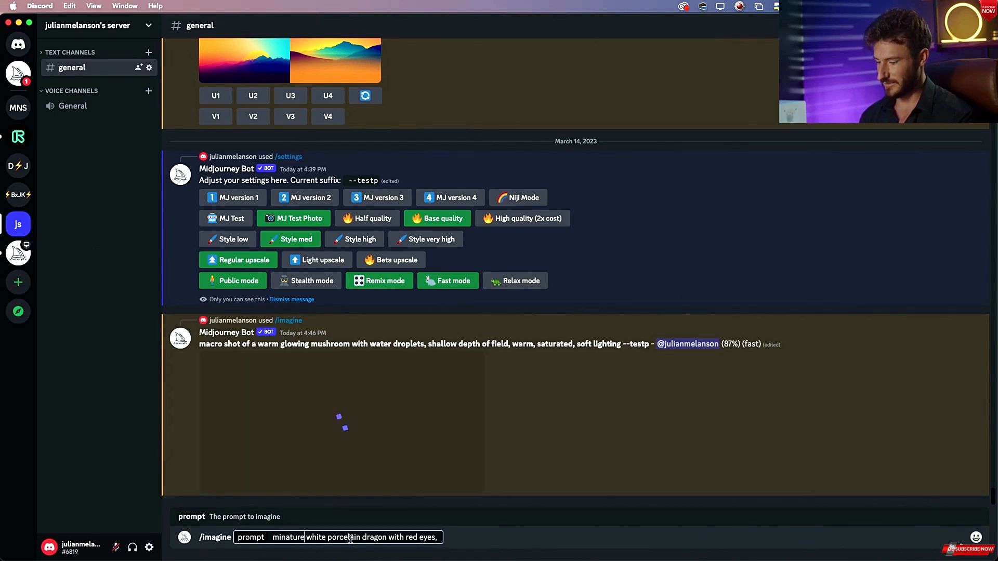
pyautogui.write('statue of')
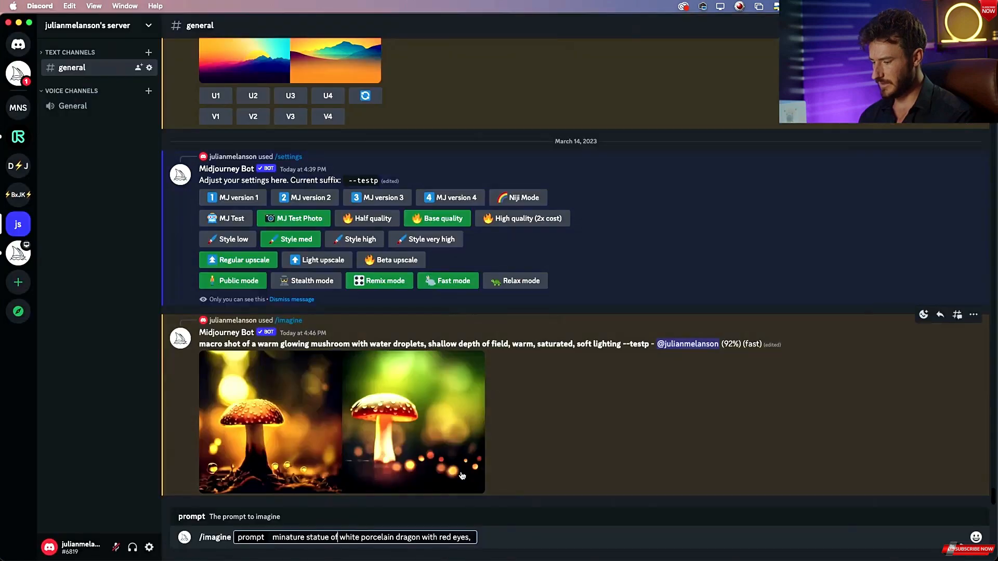
# Append "muted tones," to the end of the prompt.
pyautogui.write('minimal co')
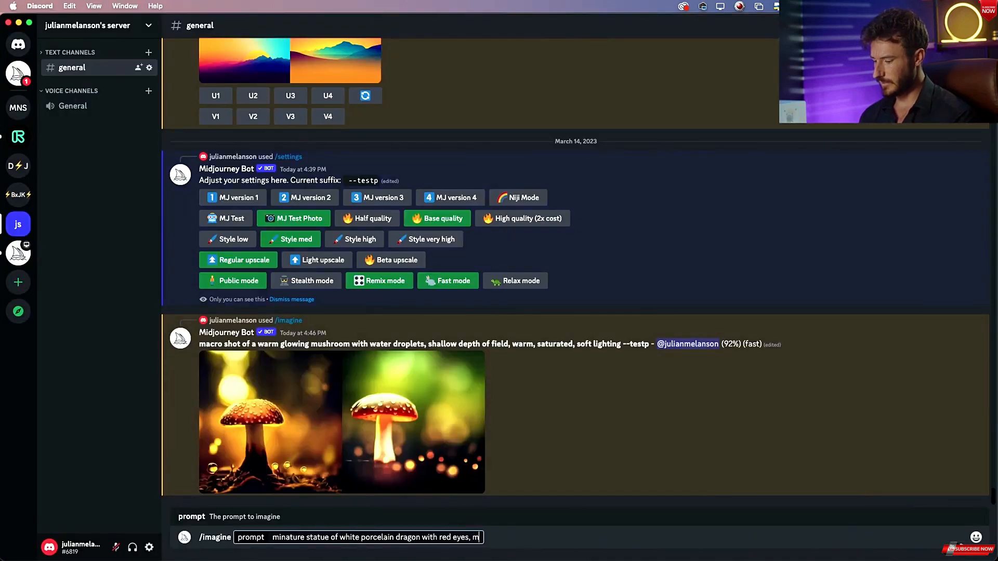
pyautogui.write('loring')
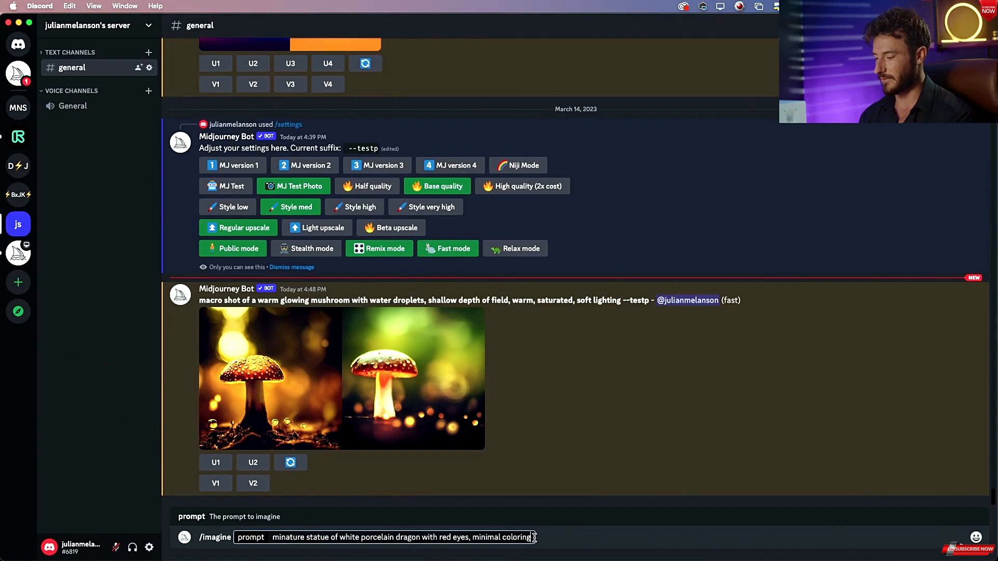
pyautogui.moveTo(532, 537); pyautogui.dragTo(474, 538)
pyautogui.write('muted tones')
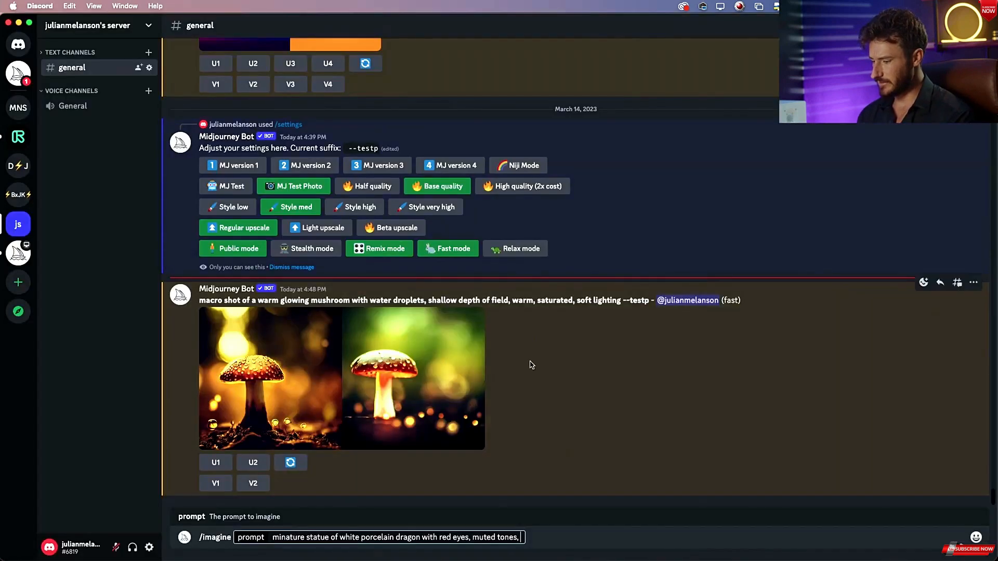
# Finish the prompt with "black background" and submit the /imagine command.
pyautogui.write('black')
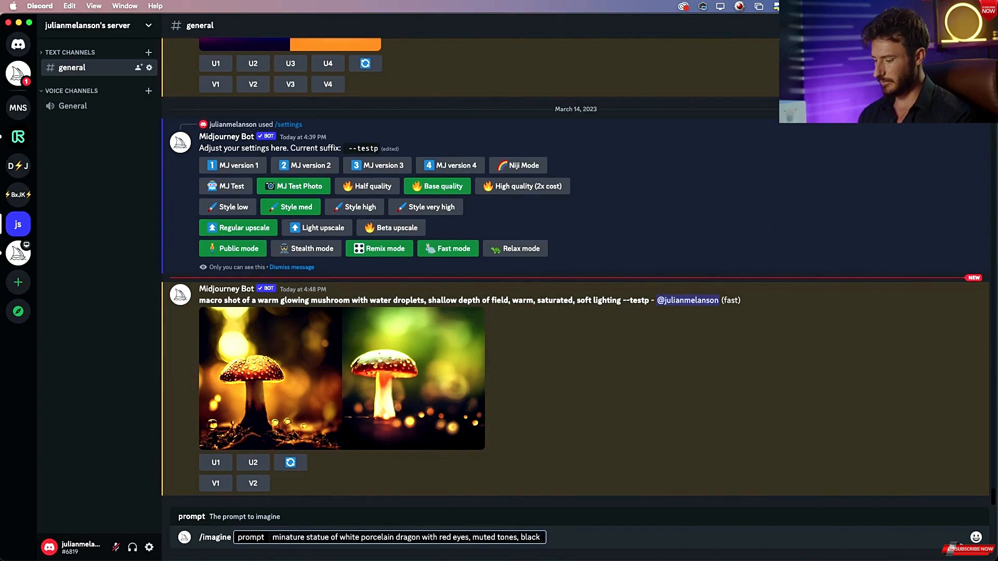
pyautogui.write(' background')
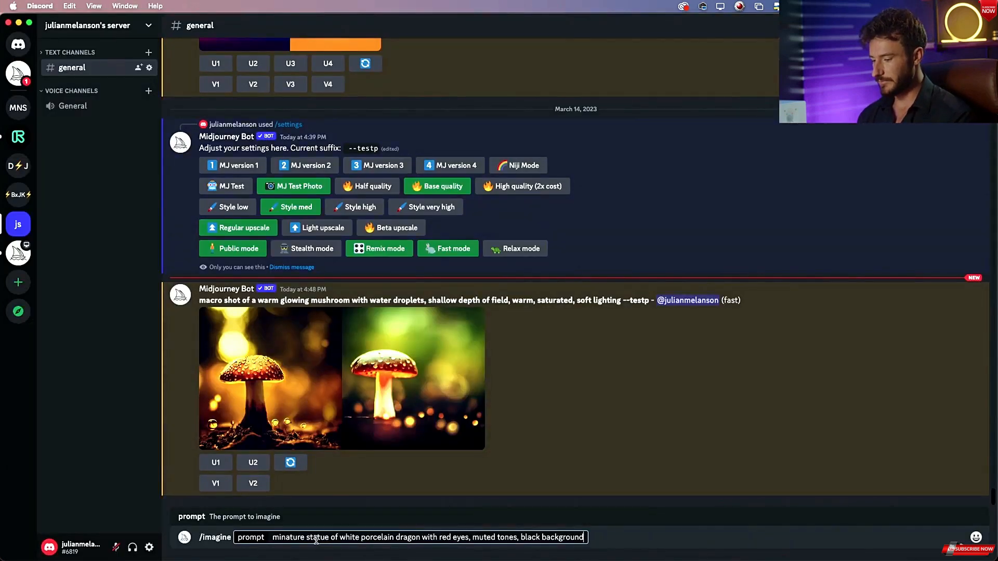
pyautogui.moveTo(314, 538); pyautogui.dragTo(544, 531)
pyautogui.click(413, 538)
pyautogui.click(584, 537)
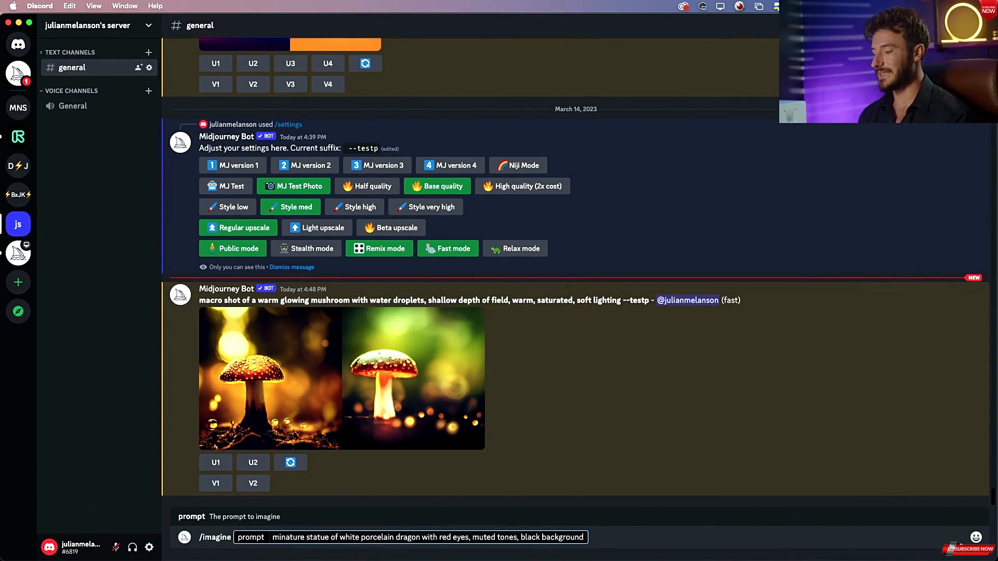
pyautogui.press('Return')
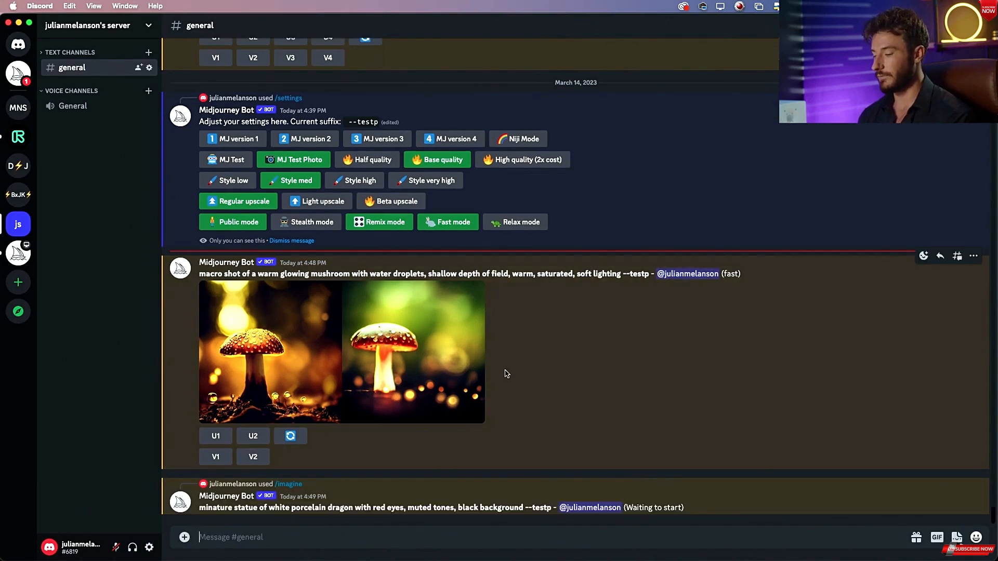
# Compare the generated mushroom images against the reference mushroom image, then reroll the mushroom prompt.
pyautogui.click(453, 363)
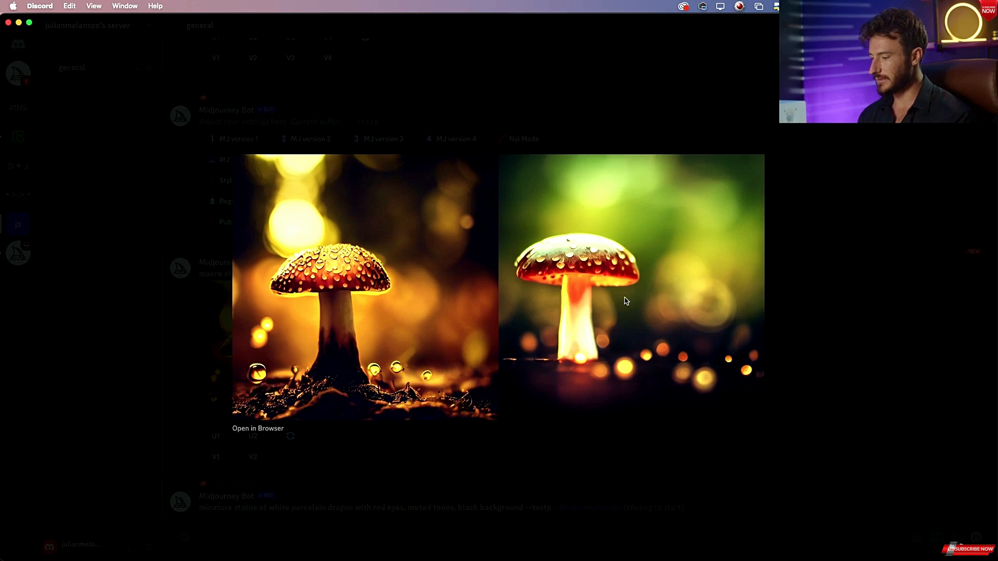
pyautogui.press('super+Tab')
pyautogui.press('super+shift+Tab')
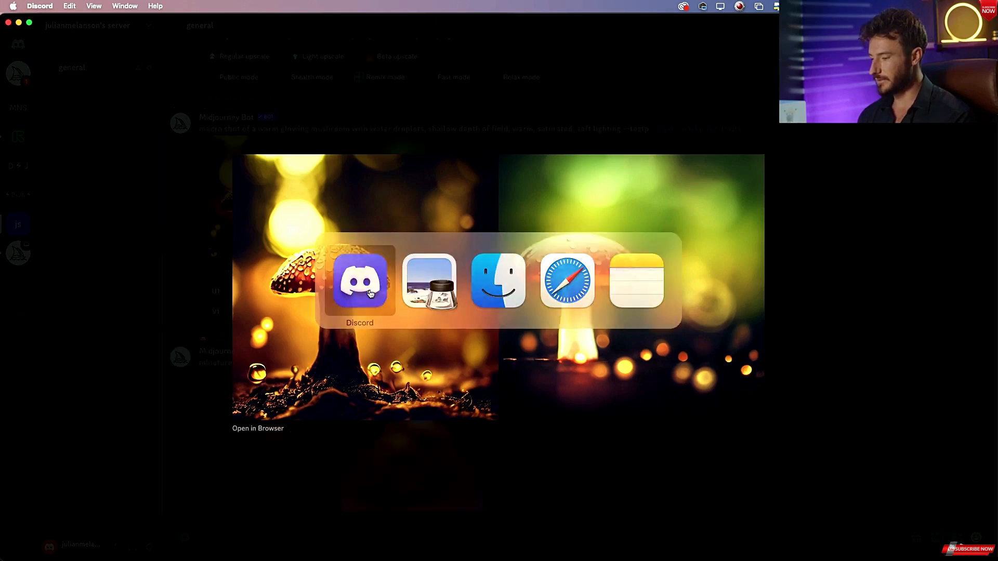
pyautogui.press('super+Tab')
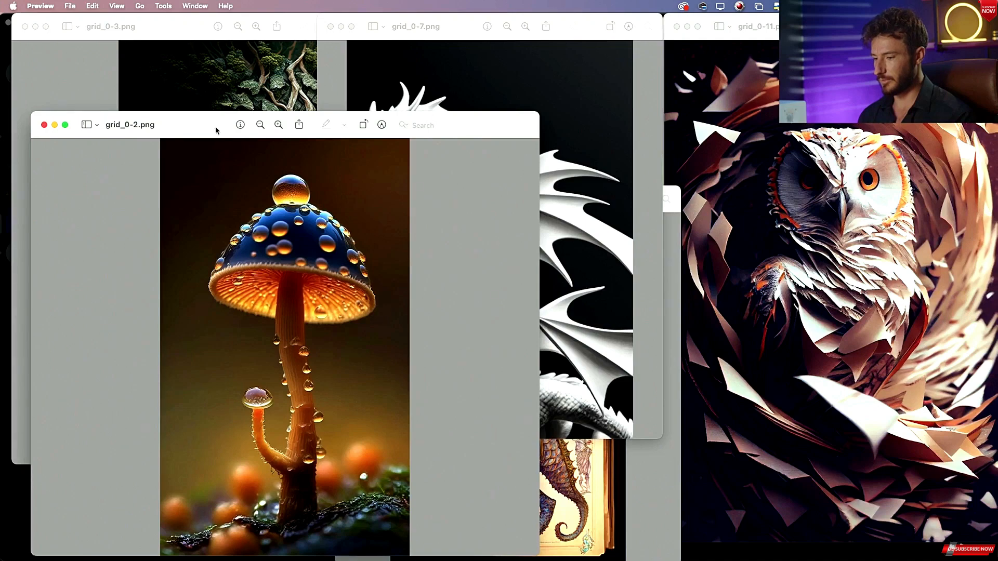
pyautogui.moveTo(208, 126); pyautogui.dragTo(324, 33)
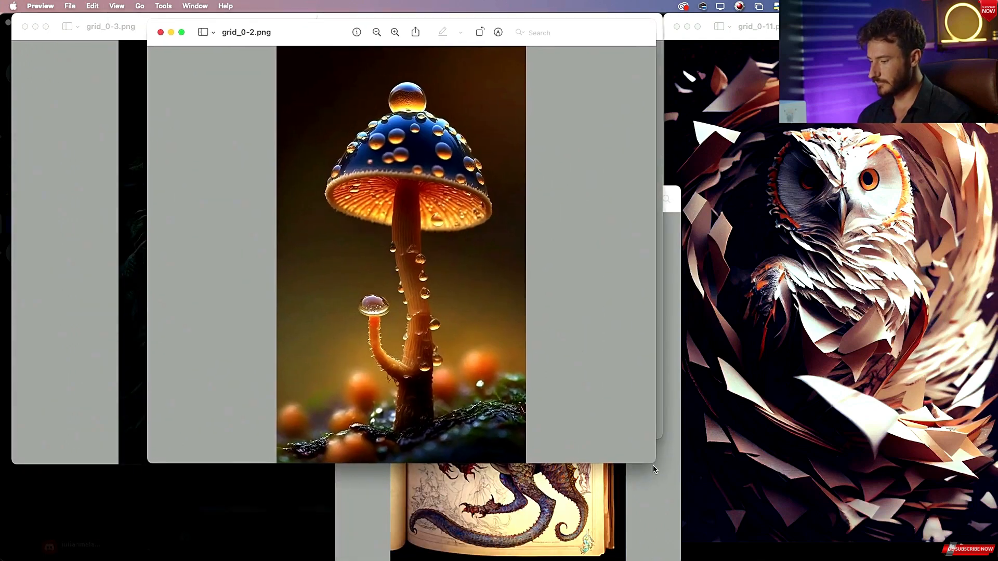
pyautogui.moveTo(655, 464); pyautogui.dragTo(854, 524)
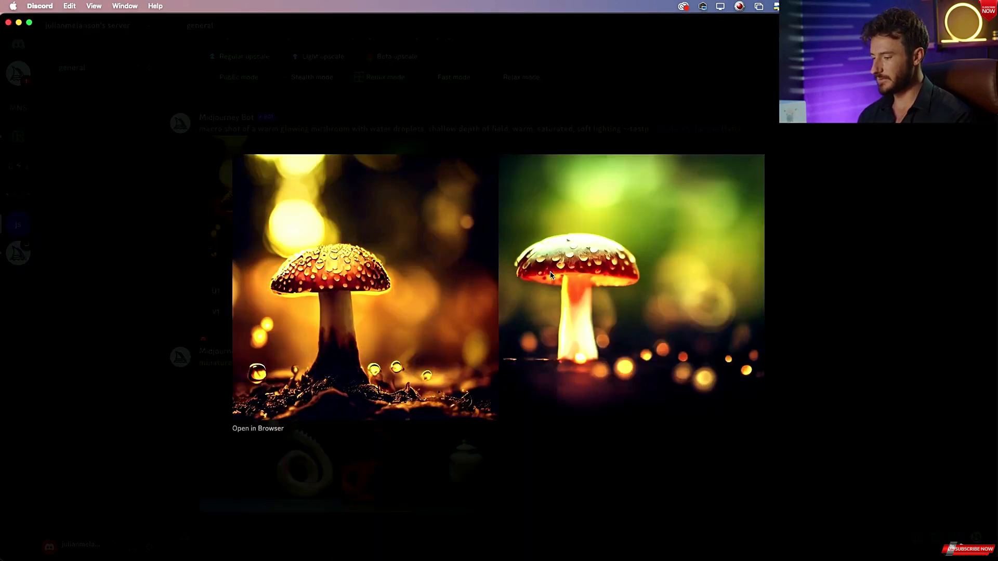
pyautogui.click(837, 220)
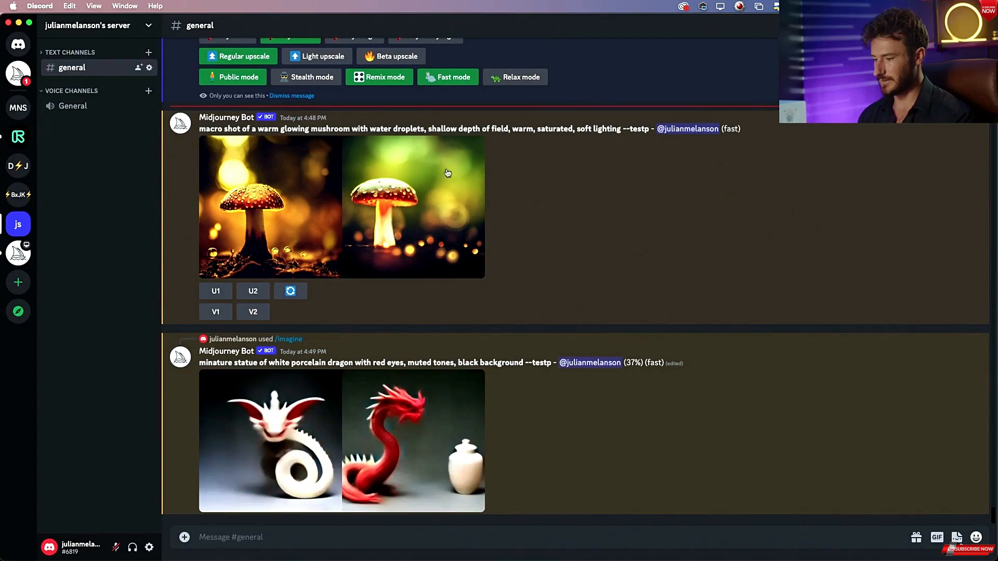
pyautogui.click(291, 292)
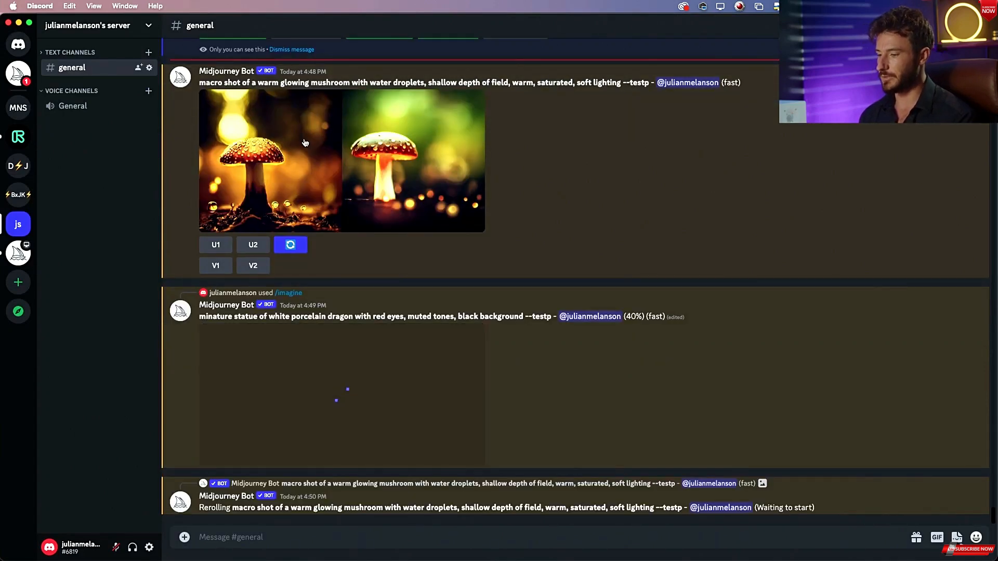
# Copy the mushroom prompt into a new /imagine command.
pyautogui.scroll(2, 305, 143)
pyautogui.moveTo(200, 123); pyautogui.dragTo(649, 125)
pyautogui.press('super+c')
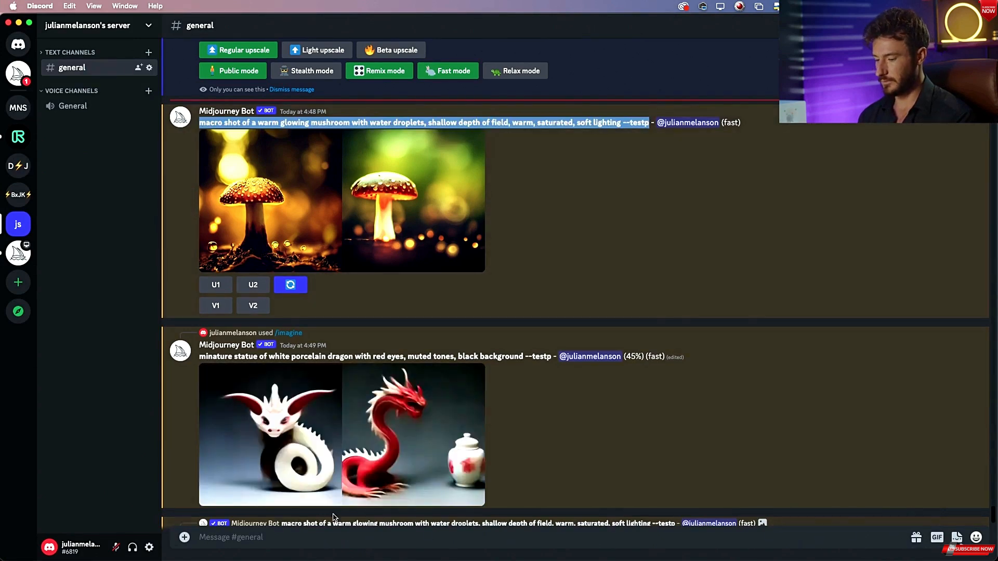
pyautogui.click(283, 539)
pyautogui.write('im')
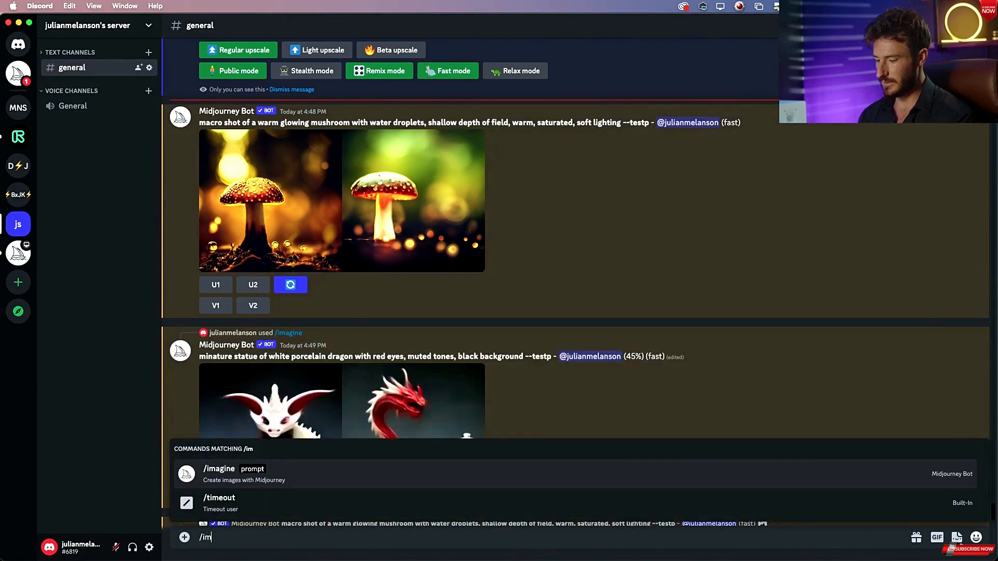
pyautogui.press('Tab')
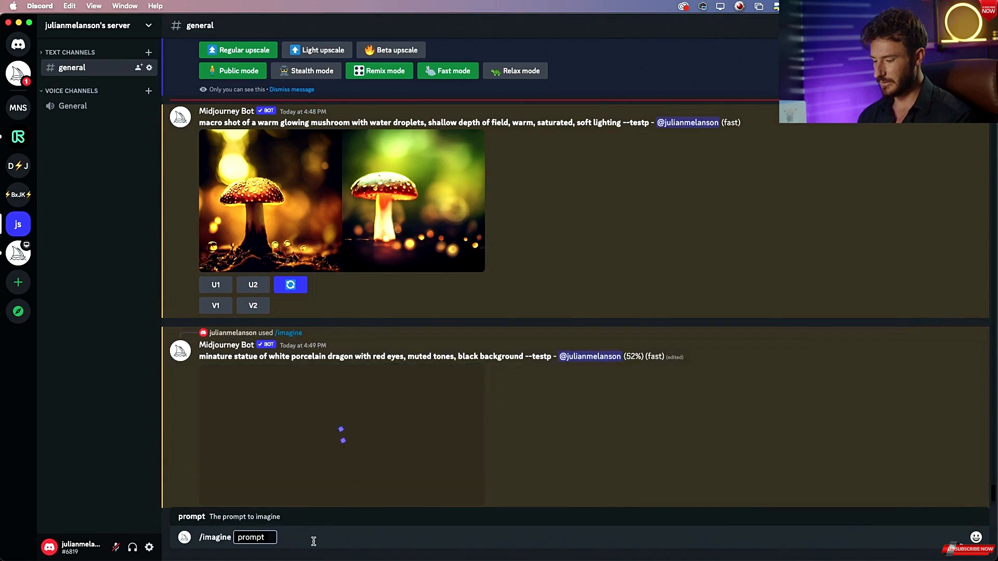
pyautogui.press('super+v')
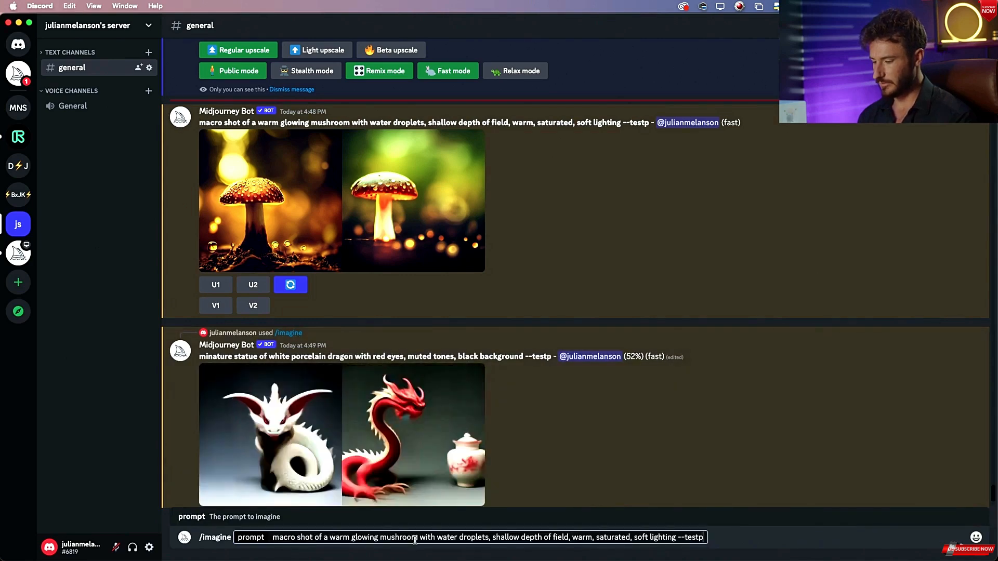
# Insert "sharp focus," after "water droplets," in the prompt.
pyautogui.click(492, 538)
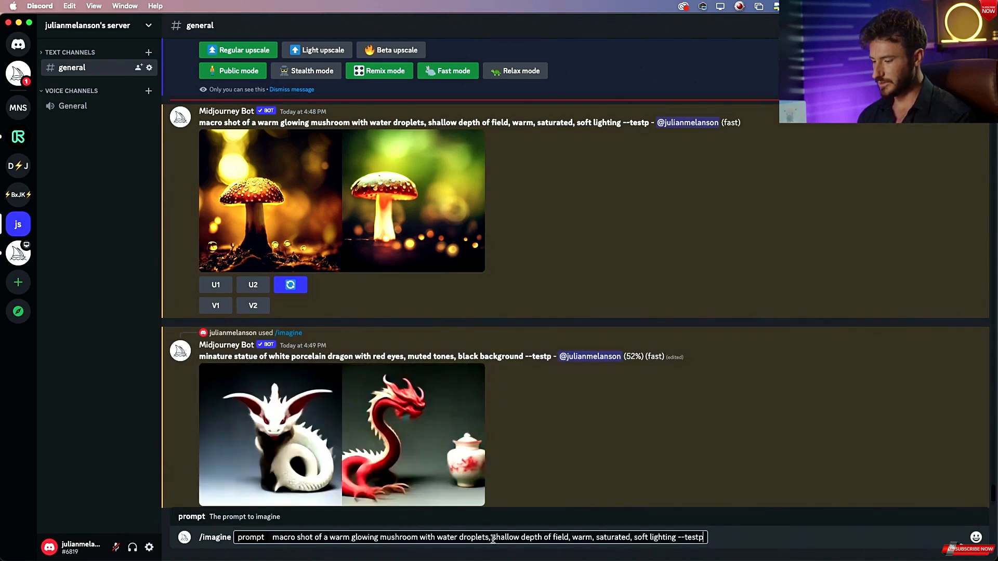
pyautogui.write('sharp focus,')
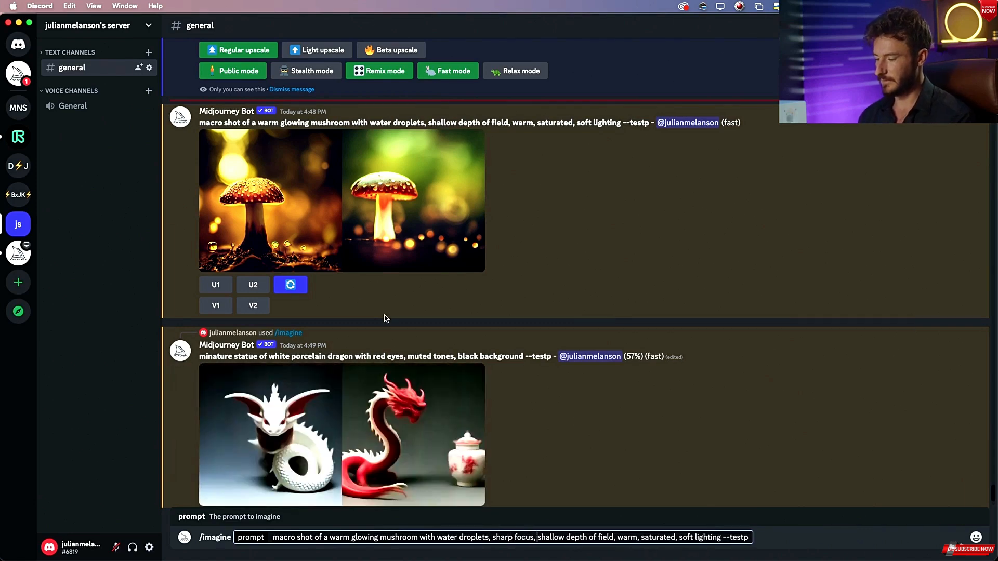
# Insert "photo realistic," after "sharp focus," and submit the mushroom prompt.
pyautogui.click(373, 217)
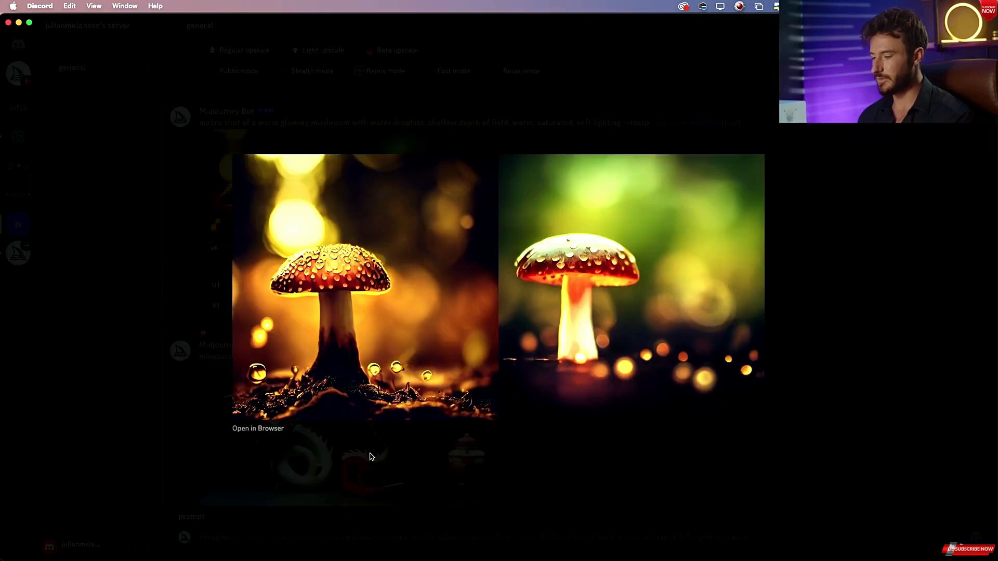
pyautogui.click(371, 457)
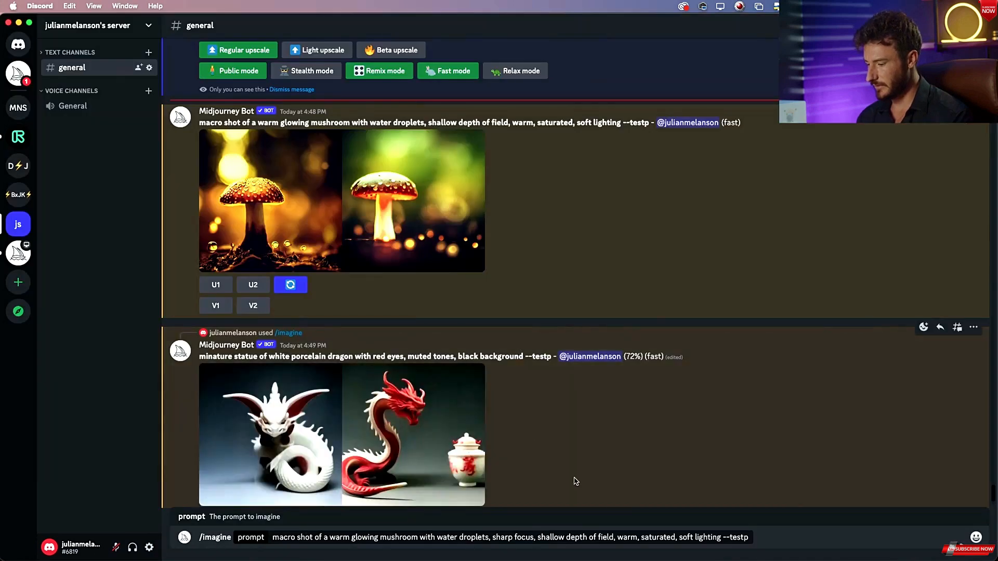
pyautogui.click(538, 537)
pyautogui.write('photo')
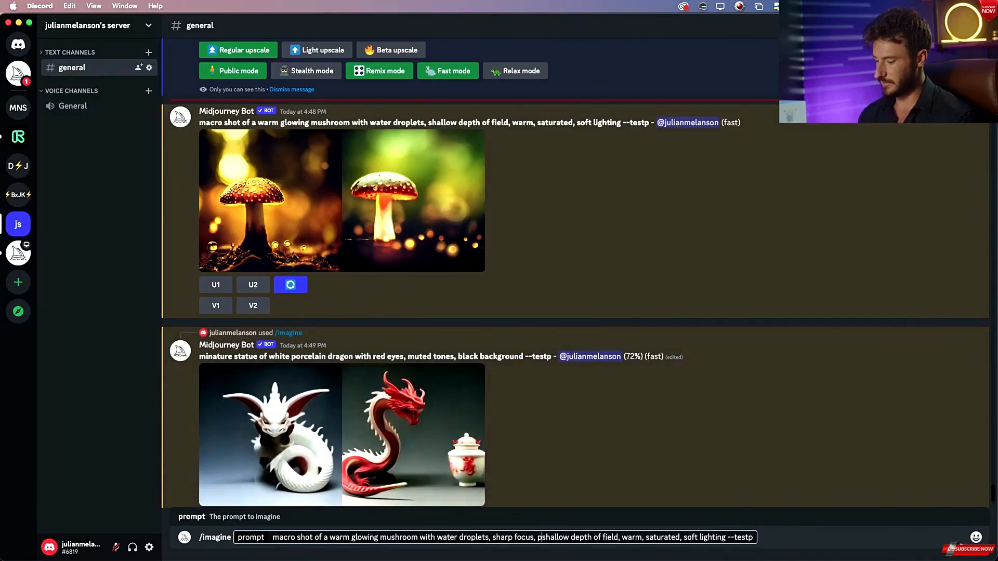
pyautogui.write(' realistic,')
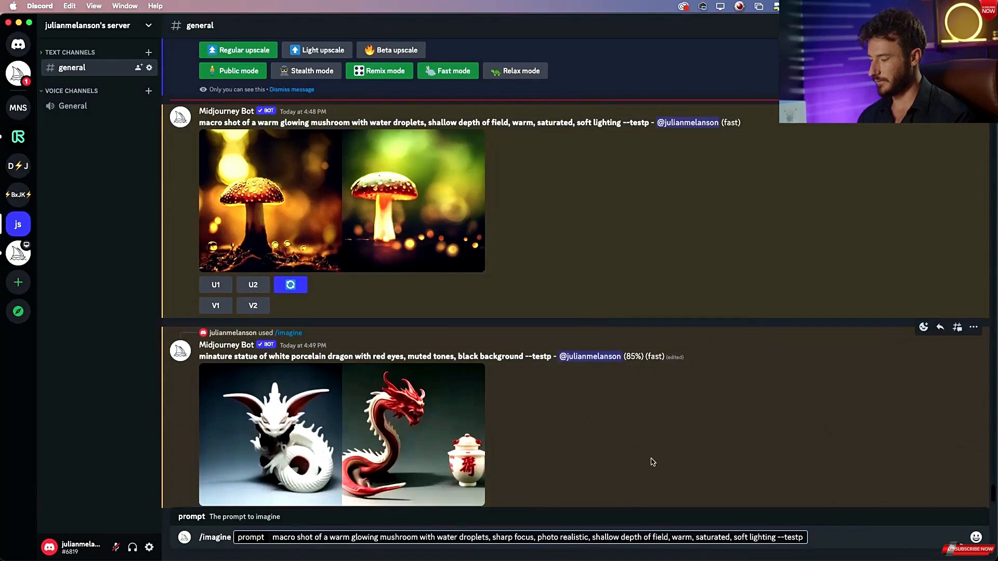
pyautogui.press('Return')
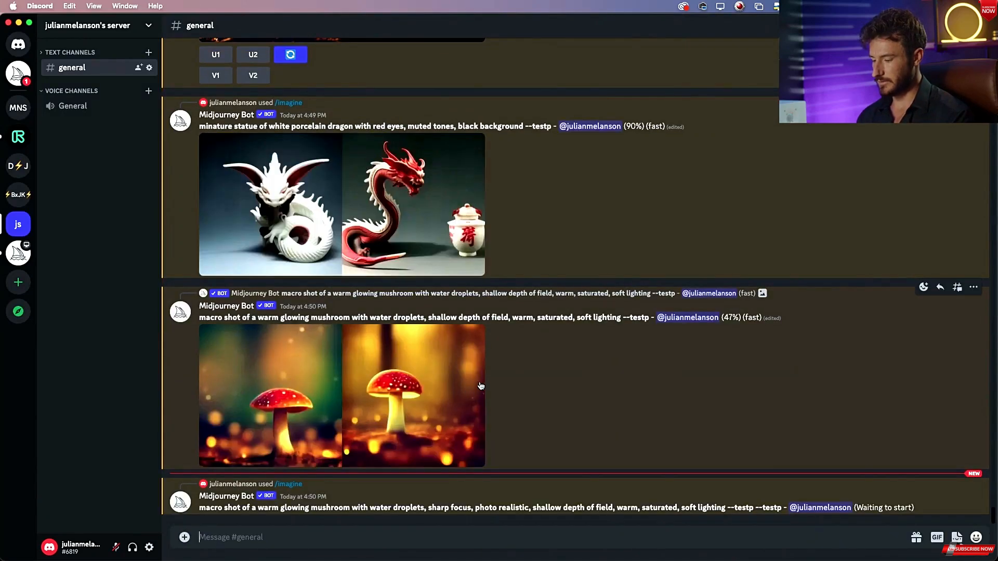
# Open the Midjourney settings and switch the model to MJ Test.
pyautogui.press('super+Tab')
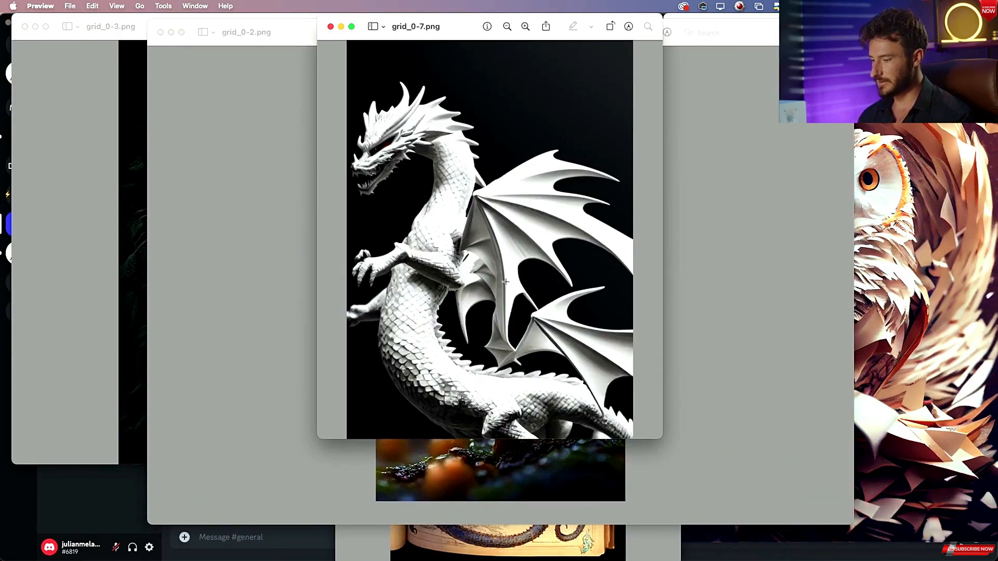
pyautogui.click(490, 538)
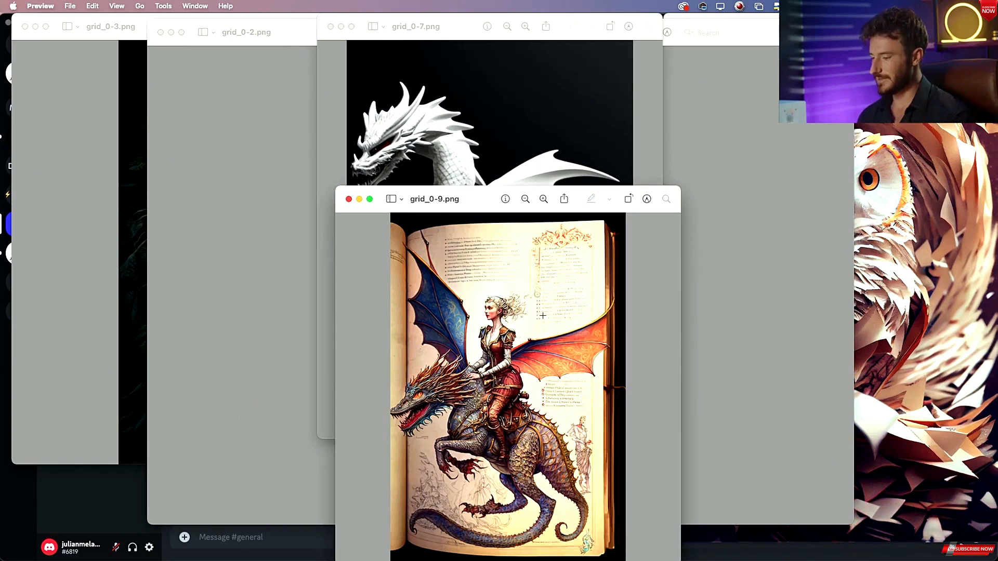
pyautogui.press('super+Tab')
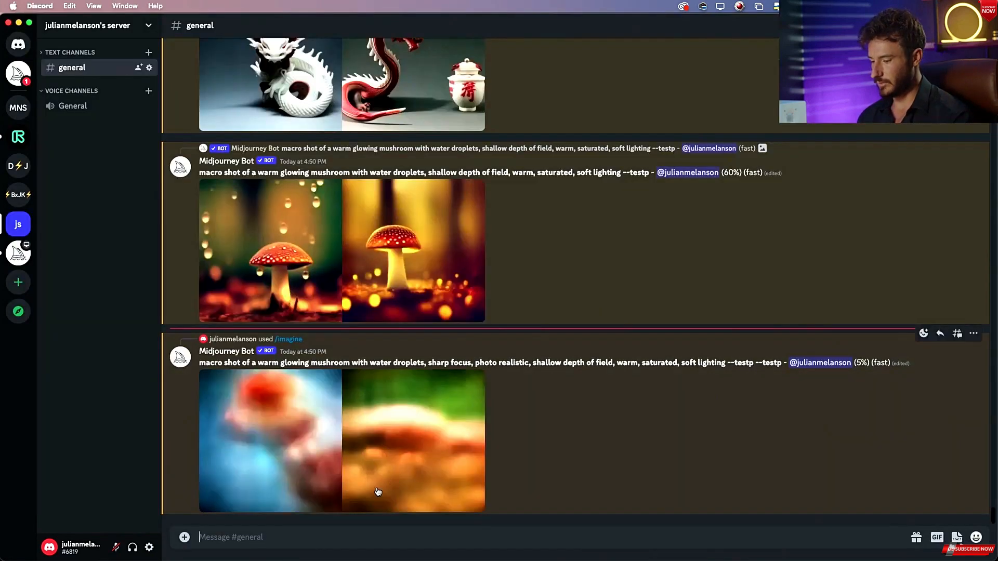
pyautogui.write('/set')
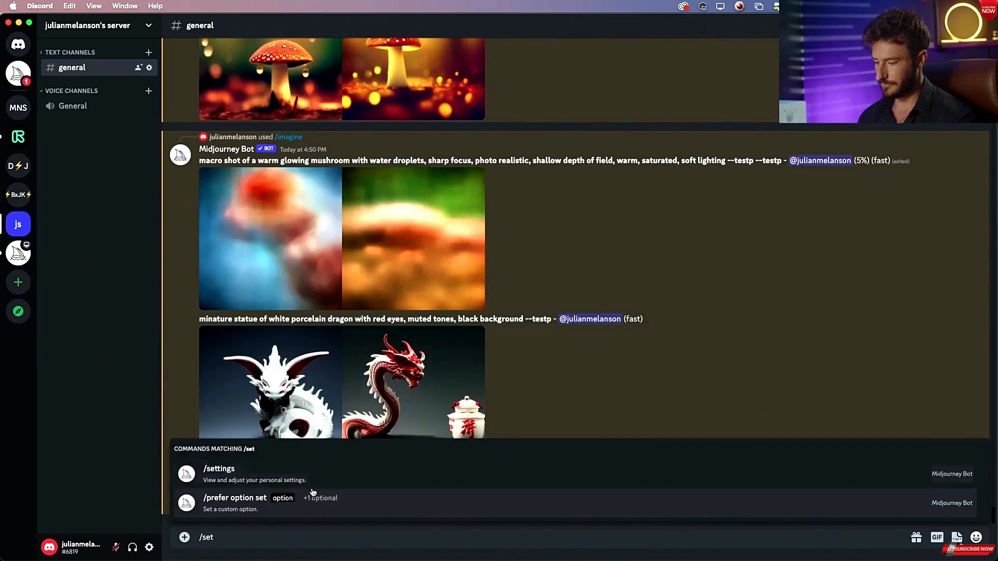
pyautogui.click(290, 476)
pyautogui.press('Return')
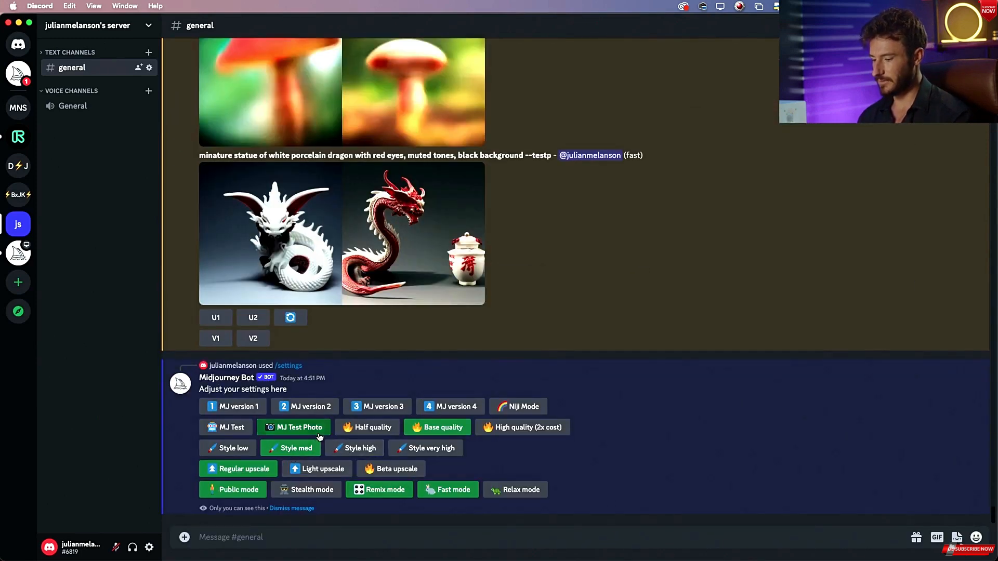
pyautogui.click(242, 429)
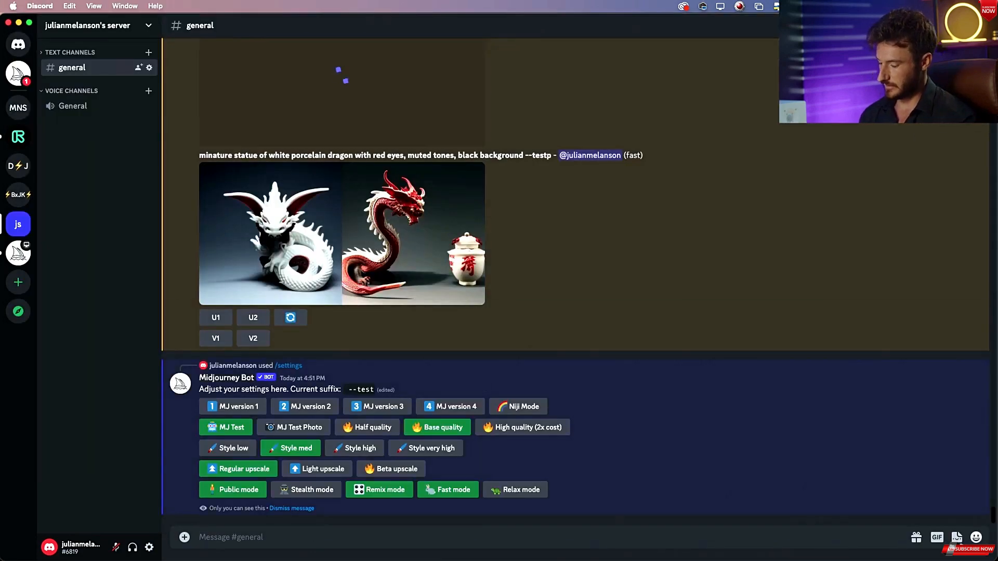
# Start a new /imagine command.
pyautogui.write('/i')
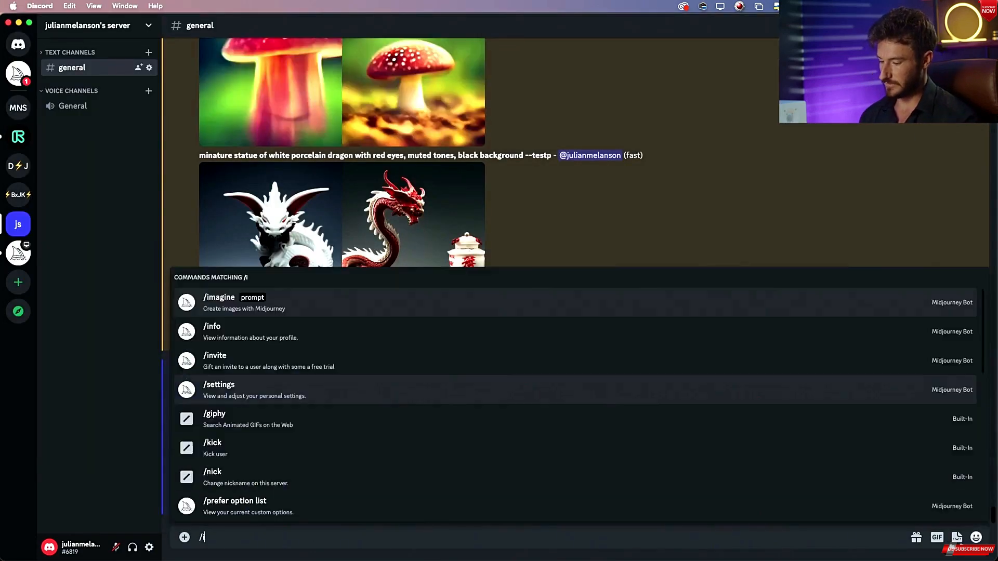
pyautogui.write('m')
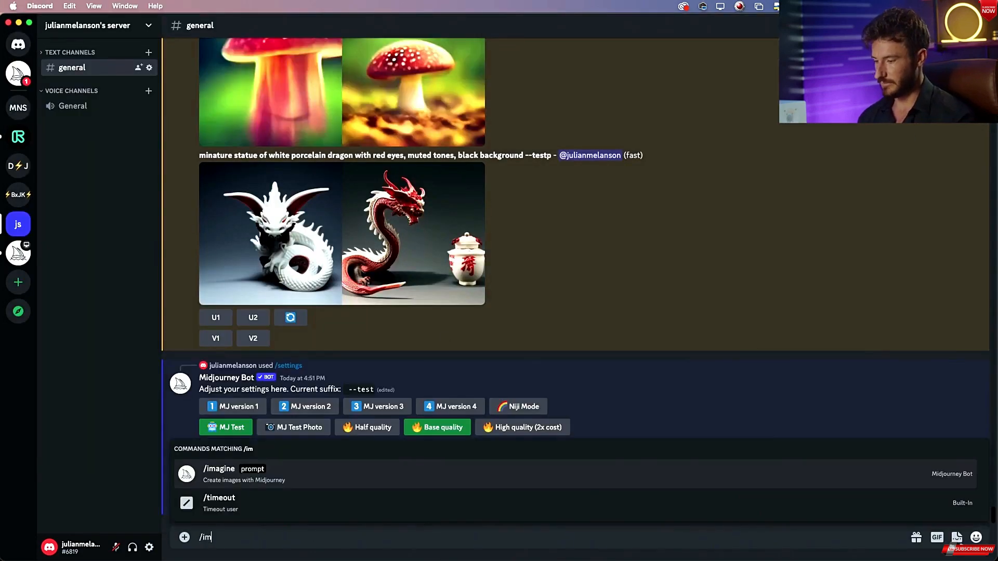
pyautogui.click(232, 485)
pyautogui.press('super+Tab')
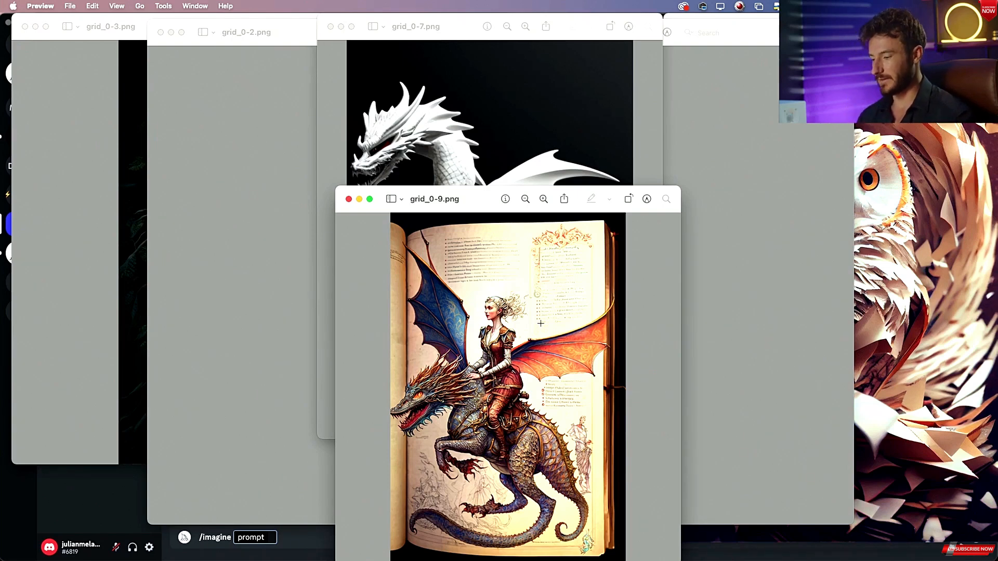
pyautogui.press('super+Tab')
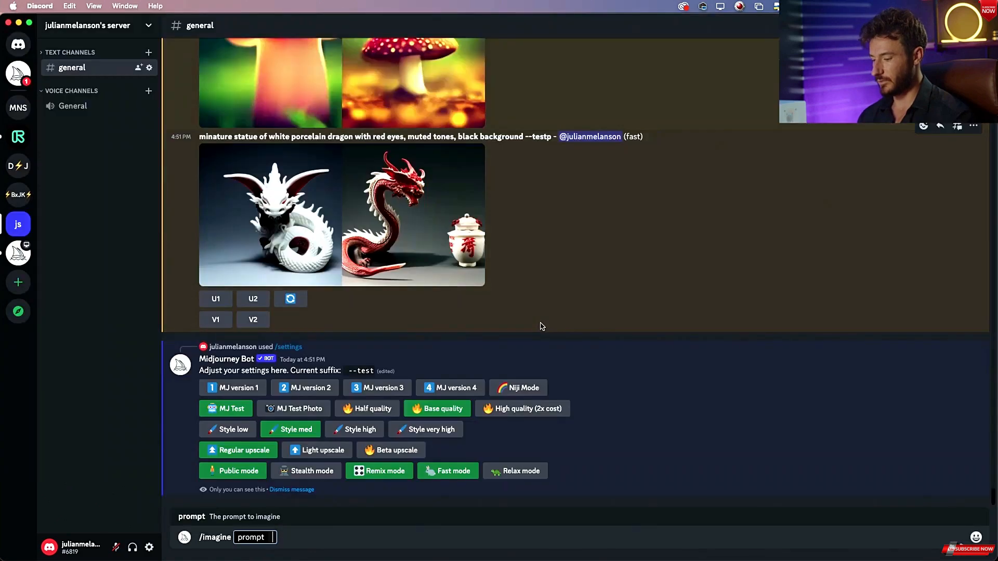
# Start the new prompt with "hand drawn illustration of".
pyautogui.write('cartoon')
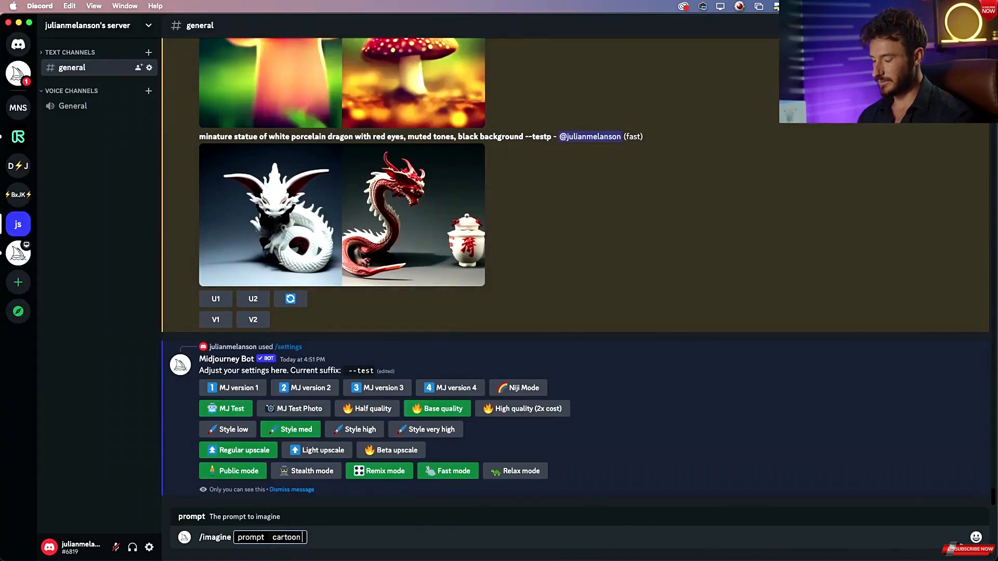
pyautogui.press('BackSpace')
pyautogui.press('BackSpace')
pyautogui.press('BackSpace')
pyautogui.press('BackSpace')
pyautogui.press('BackSpace')
pyautogui.press('BackSpace')
pyautogui.press('BackSpace')
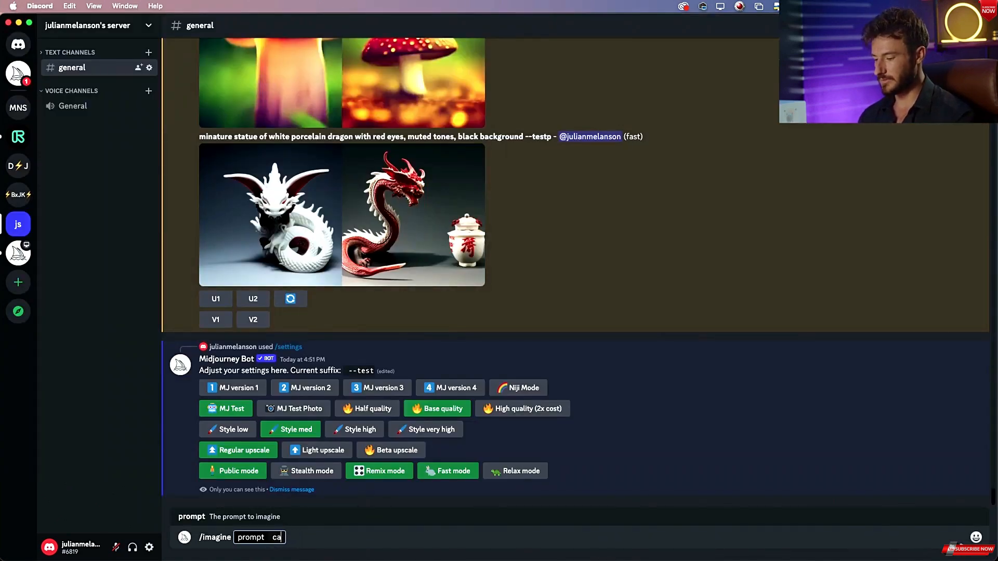
pyautogui.write('had')
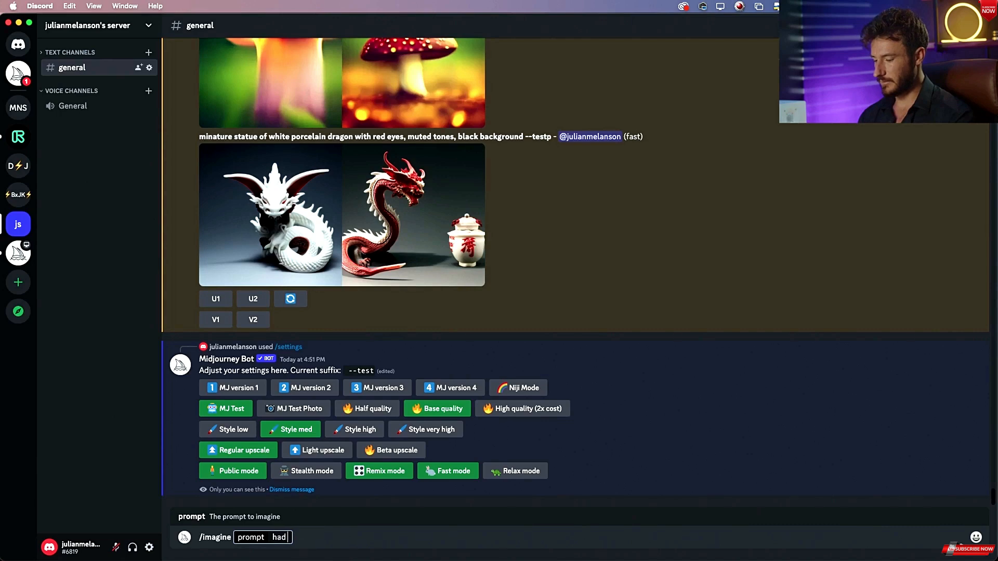
pyautogui.write('nd painted')
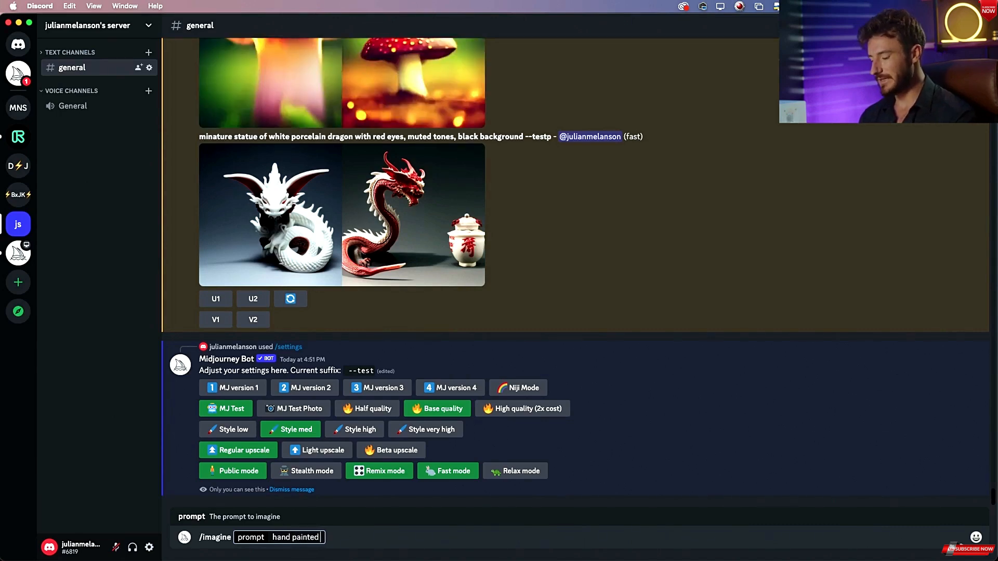
pyautogui.press('BackSpace')
pyautogui.press('BackSpace')
pyautogui.press('BackSpace')
pyautogui.press('BackSpace')
pyautogui.press('BackSpace')
pyautogui.press('BackSpace')
pyautogui.press('BackSpace')
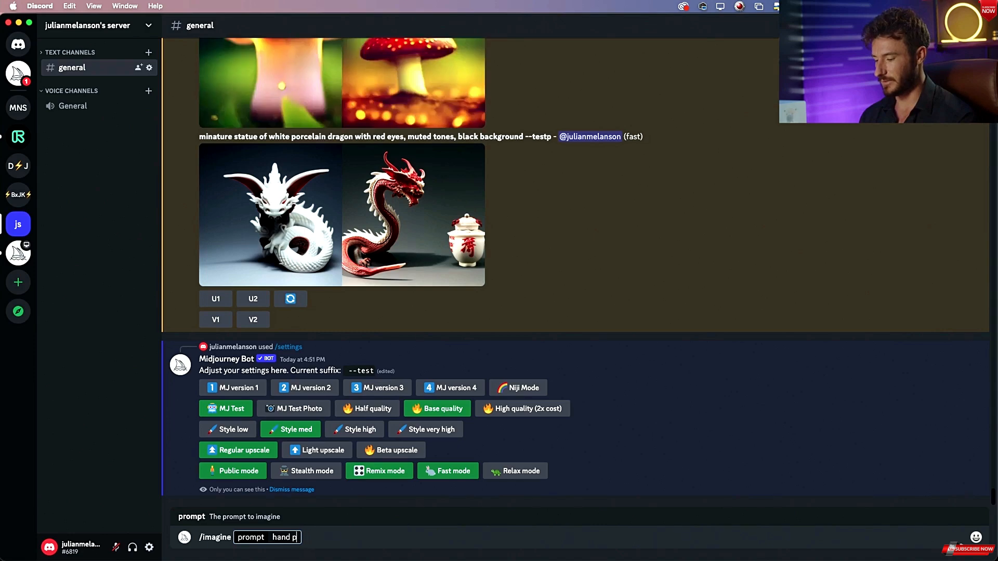
pyautogui.write('drawn il')
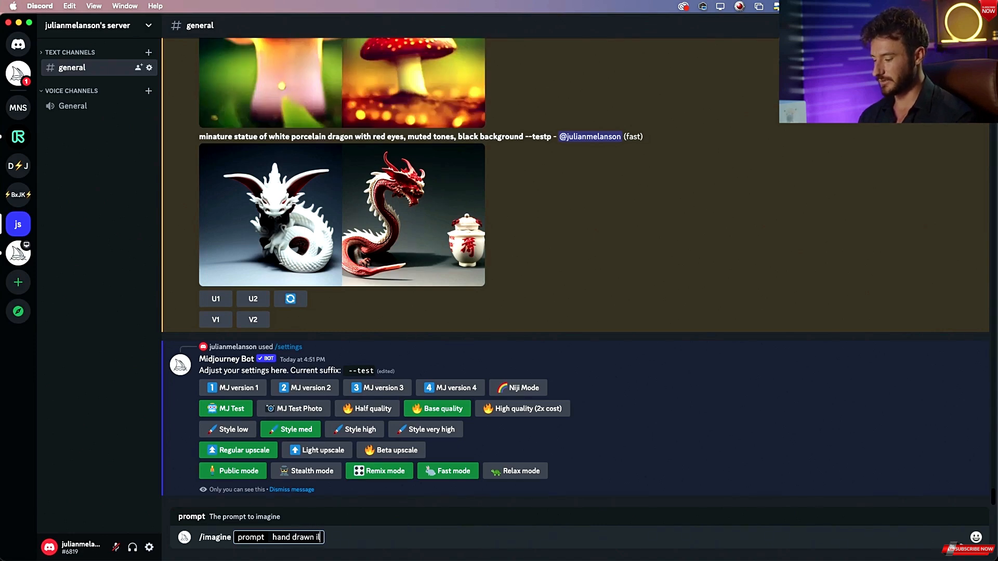
pyautogui.write('lustration of')
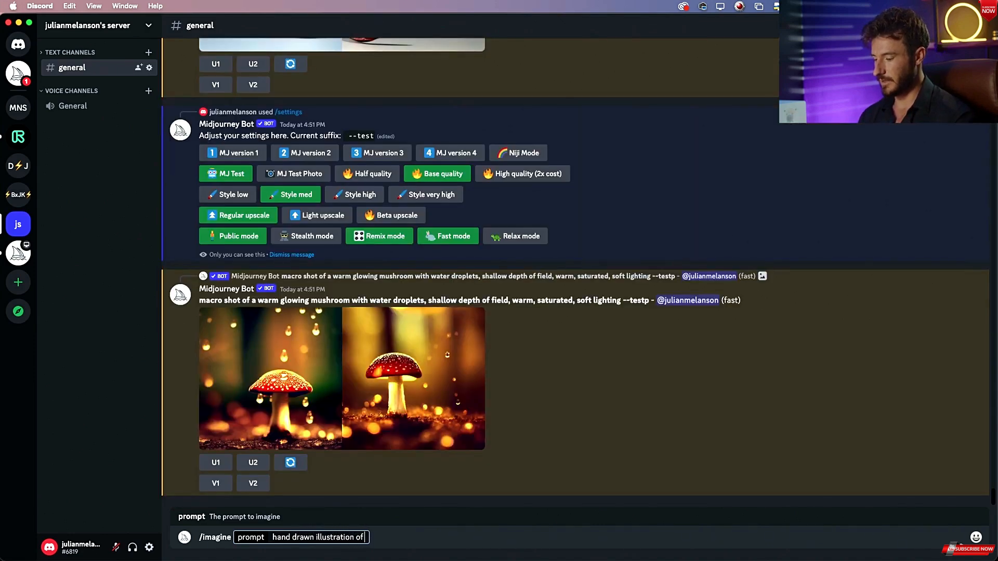
# Check the dragon-rider reference image and add "female hero riding a dragon" to the prompt.
pyautogui.press('super+Tab')
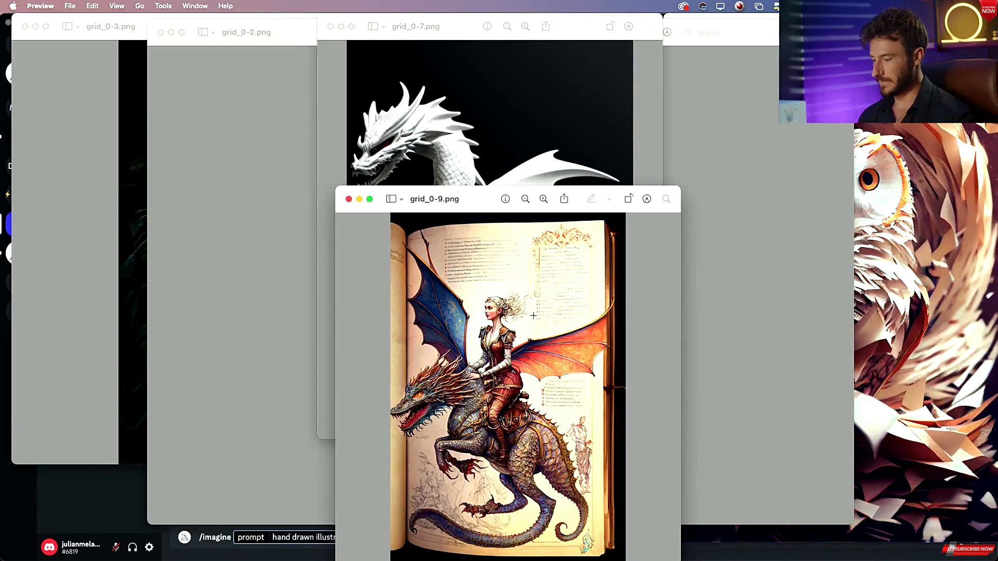
pyautogui.press('super+Tab')
pyautogui.write('female')
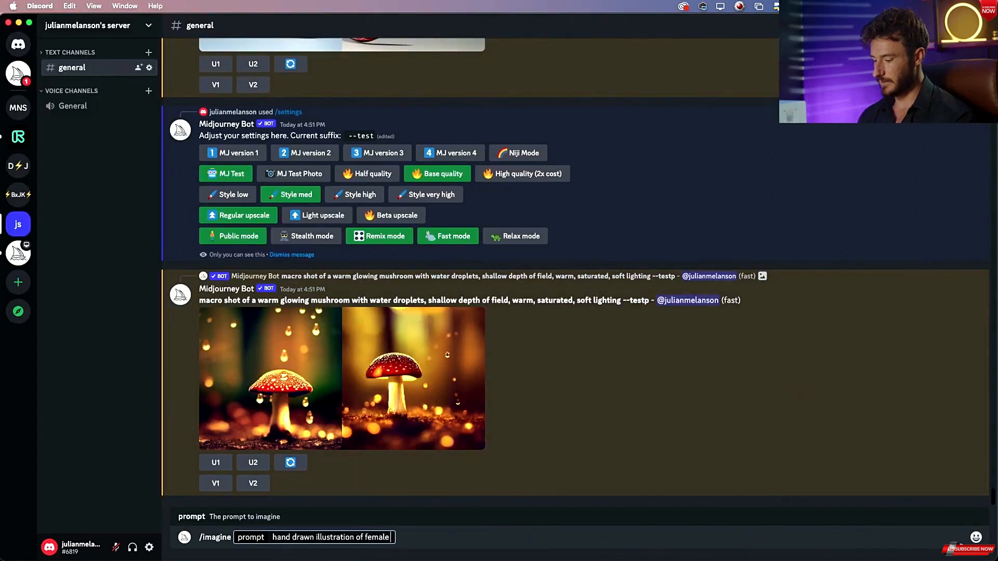
pyautogui.write(' hero rig')
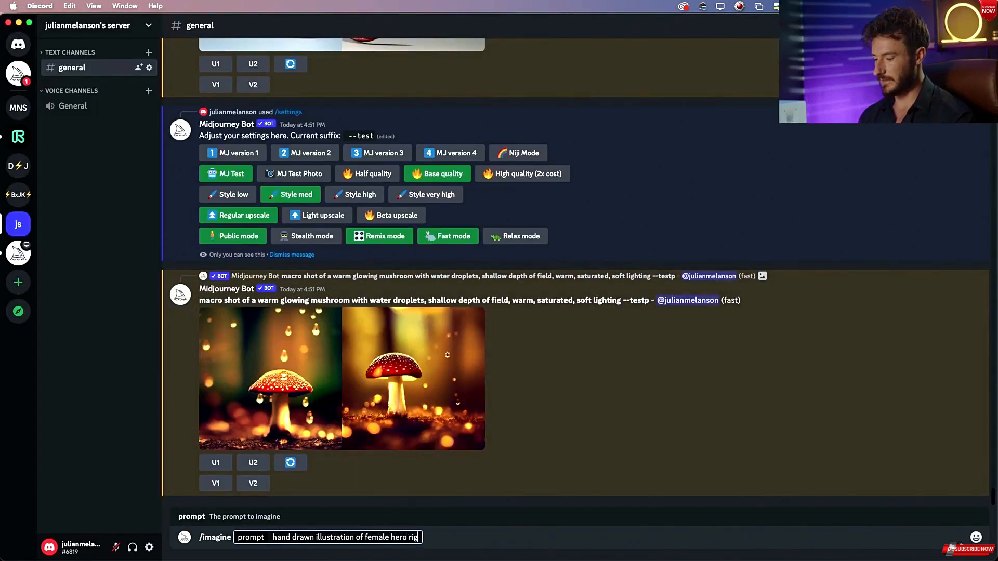
pyautogui.press('BackSpace')
pyautogui.write('ding a dra')
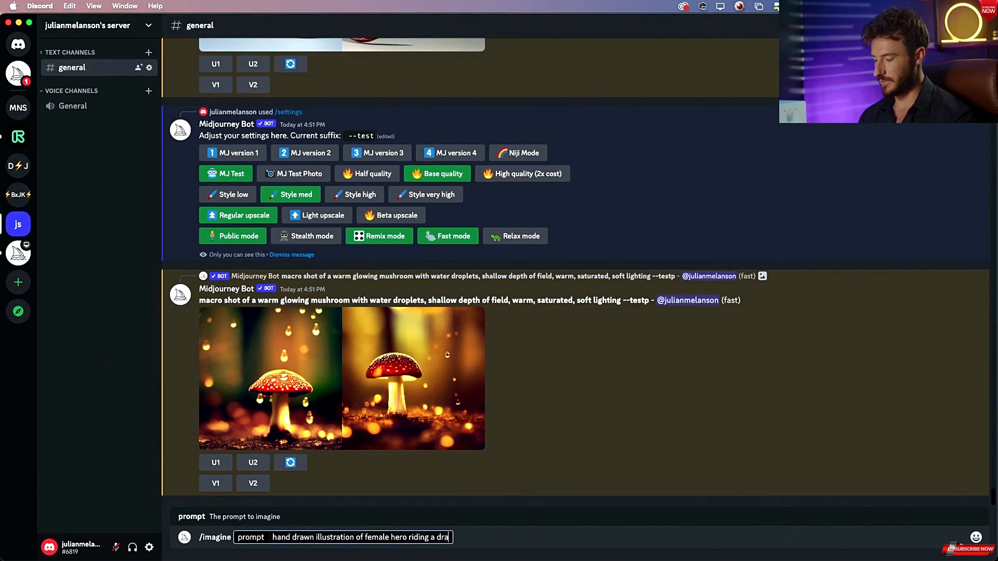
pyautogui.write('go')
pyautogui.write('n')
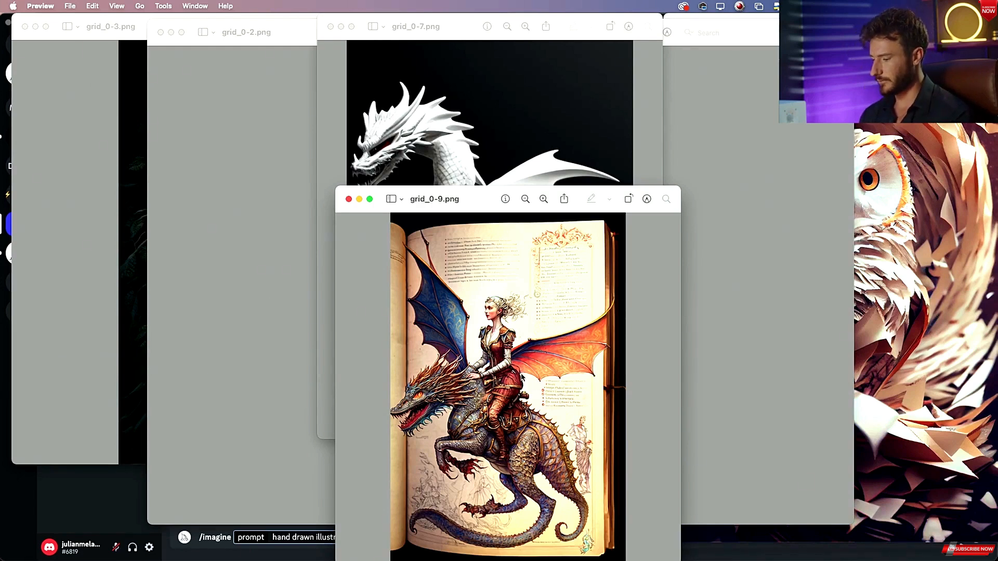
# Check the reference again and add "wearing ornate armor," to the prompt.
pyautogui.press('super+Tab')
pyautogui.write('wearing or')
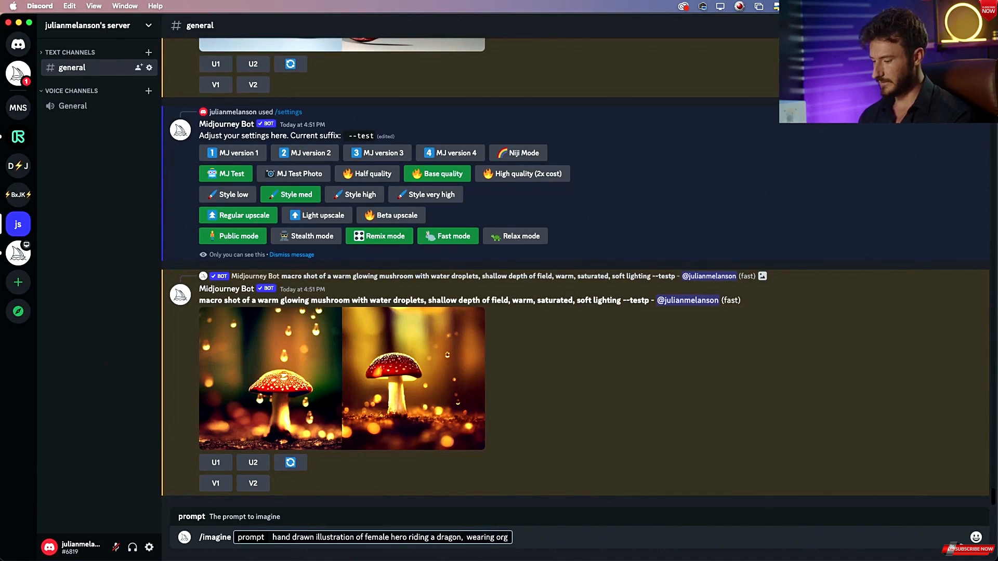
pyautogui.write('nate armor,')
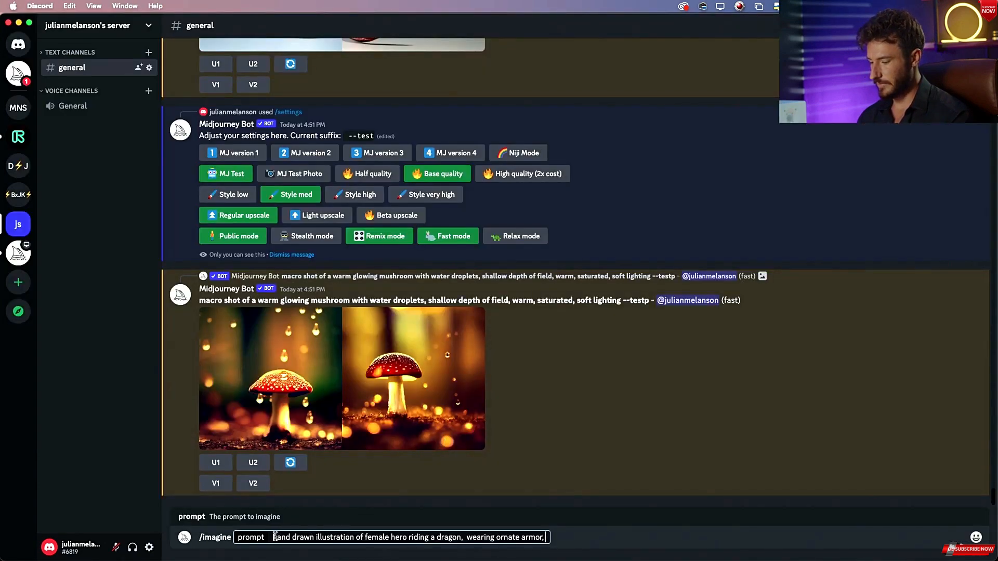
# Insert "book" after "hand drawn" and "a" before "female hero" in the prompt.
pyautogui.click(316, 536)
pyautogui.write('book')
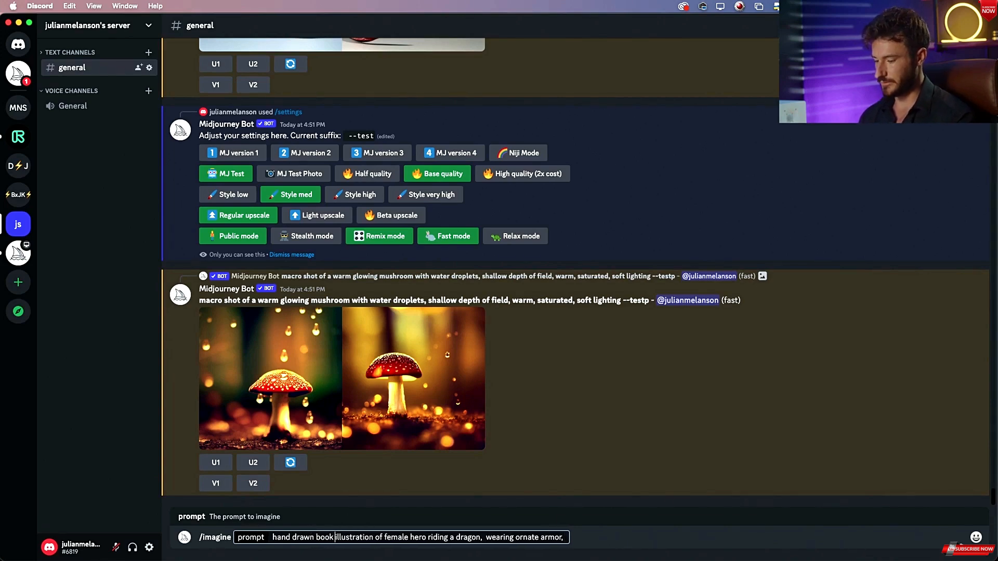
pyautogui.click(386, 537)
pyautogui.write('a')
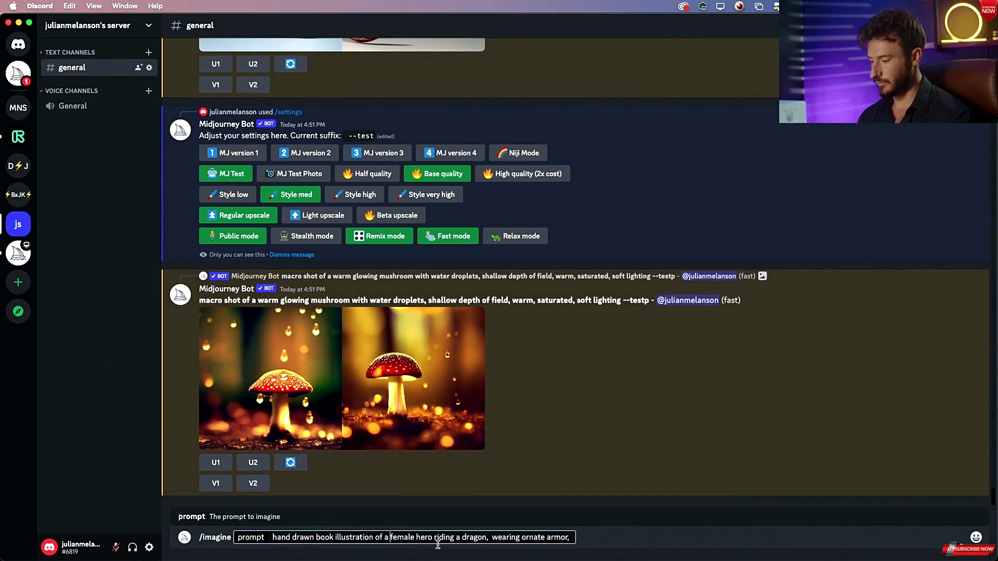
# Insert "with wings" after "riding a dragon" in the prompt.
pyautogui.click(486, 537)
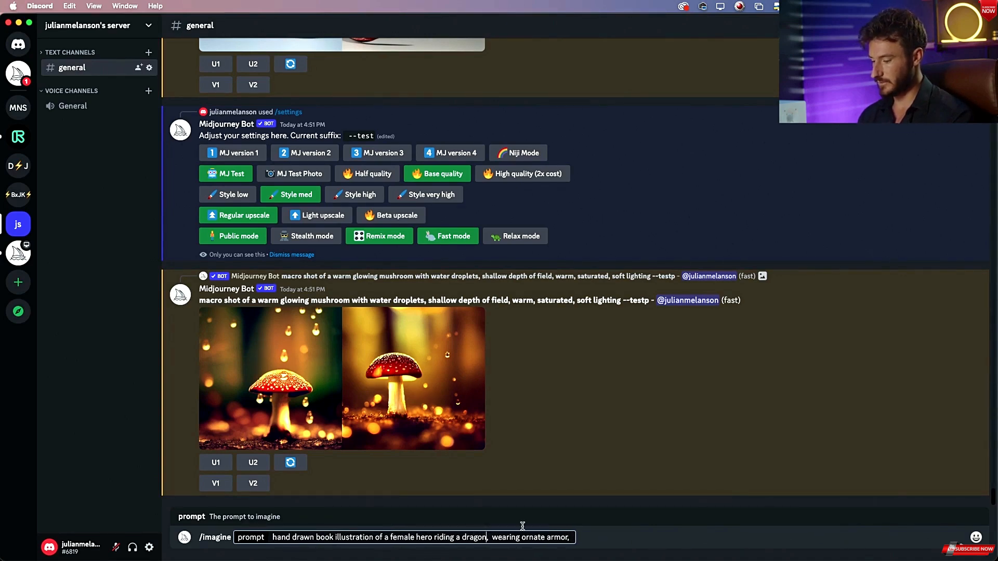
pyautogui.write('with wings')
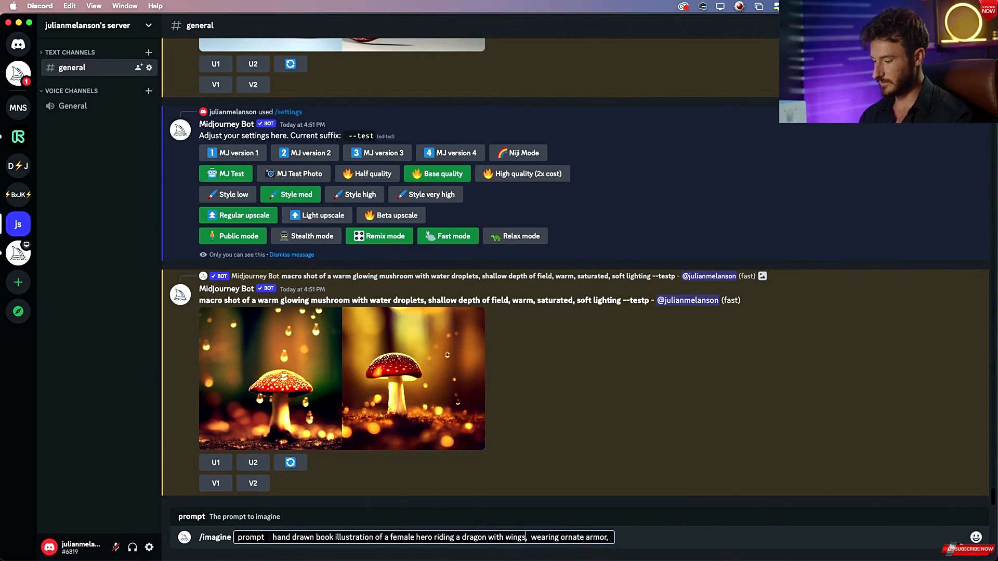
# Compare with the reference image and append "ancient," to the prompt.
pyautogui.press('super+Tab')
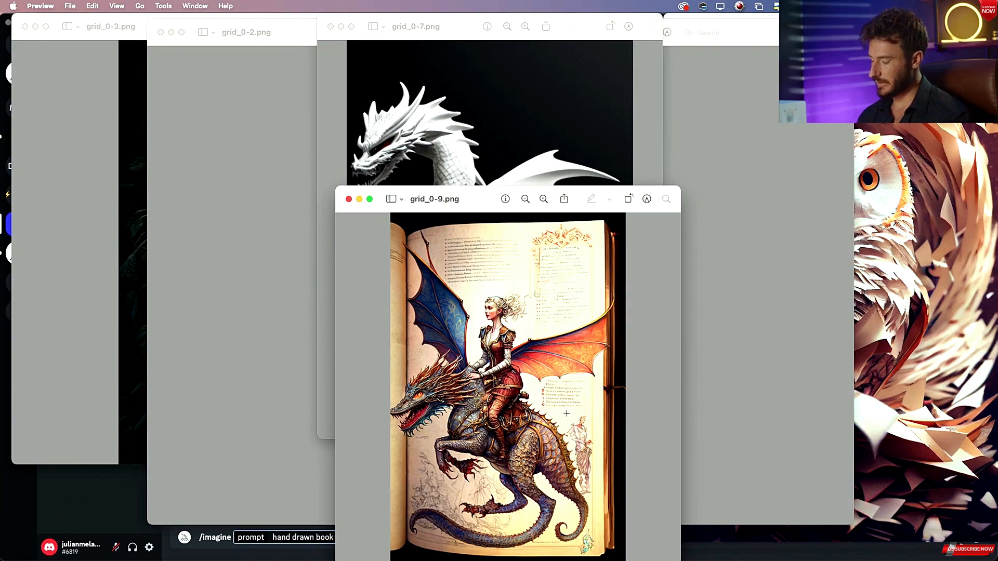
pyautogui.press('super+Tab')
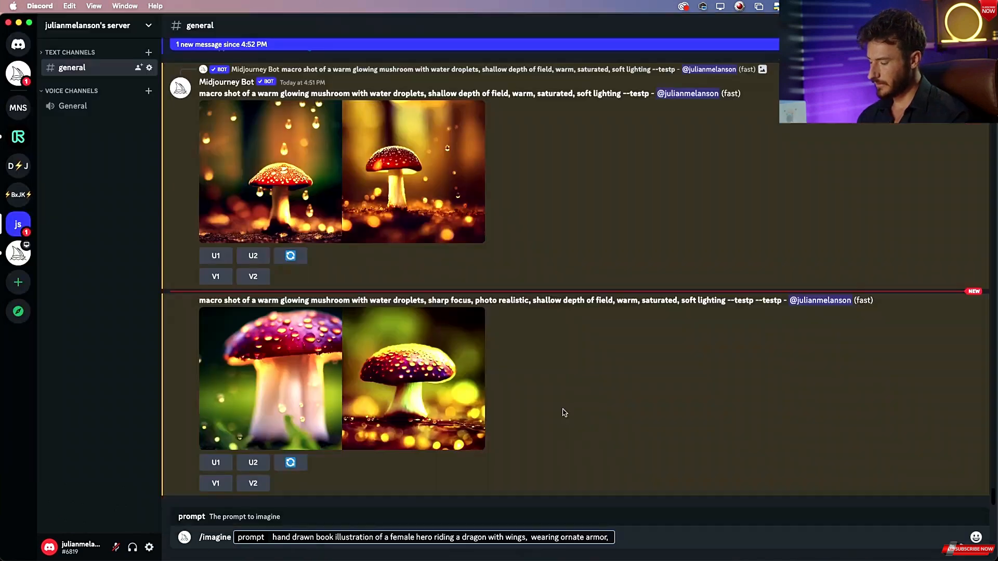
pyautogui.write('a')
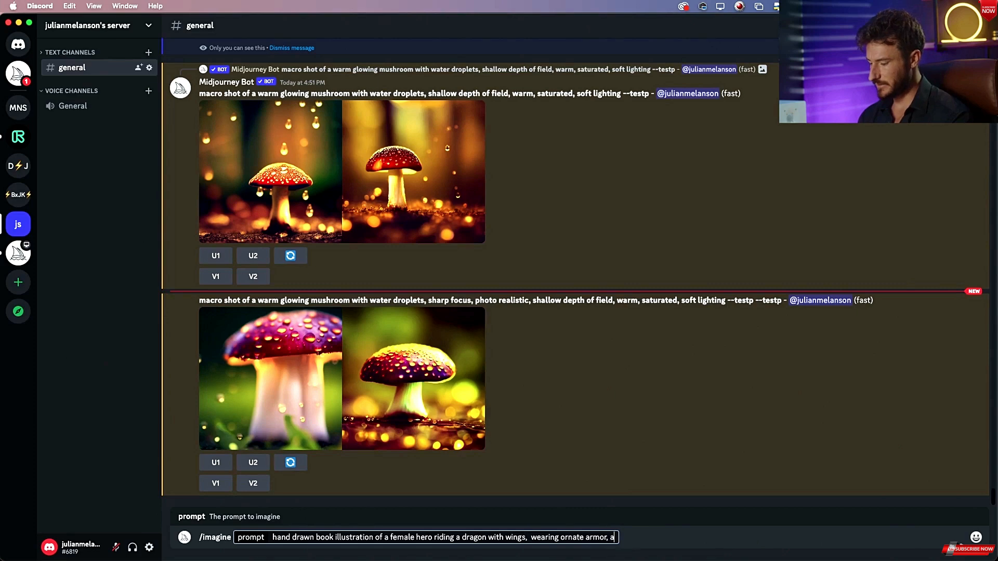
pyautogui.write('ncitnt')
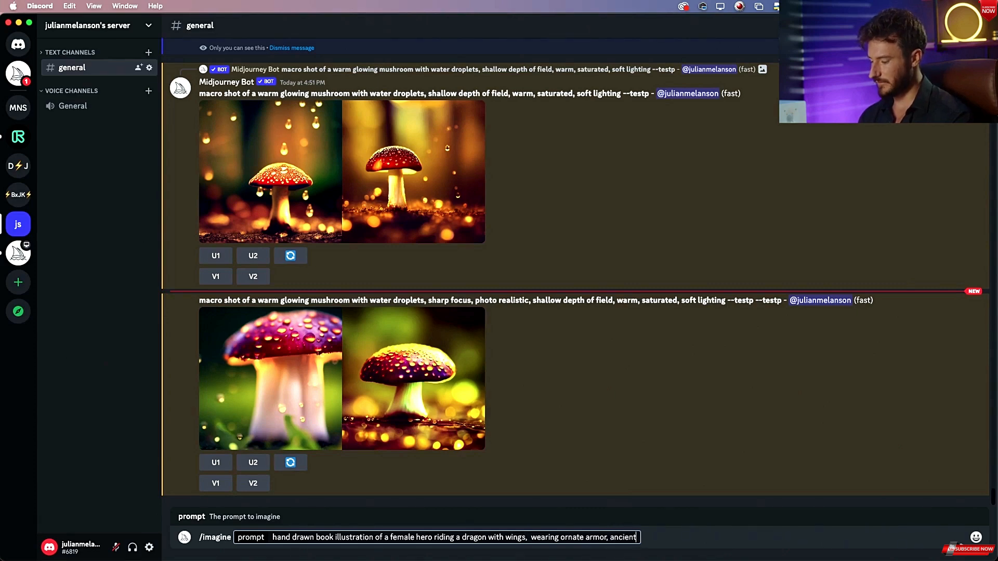
pyautogui.write(',')
# Append "fantasy," and submit the hand drawn book illustration prompt.
pyautogui.press('super+Tab')
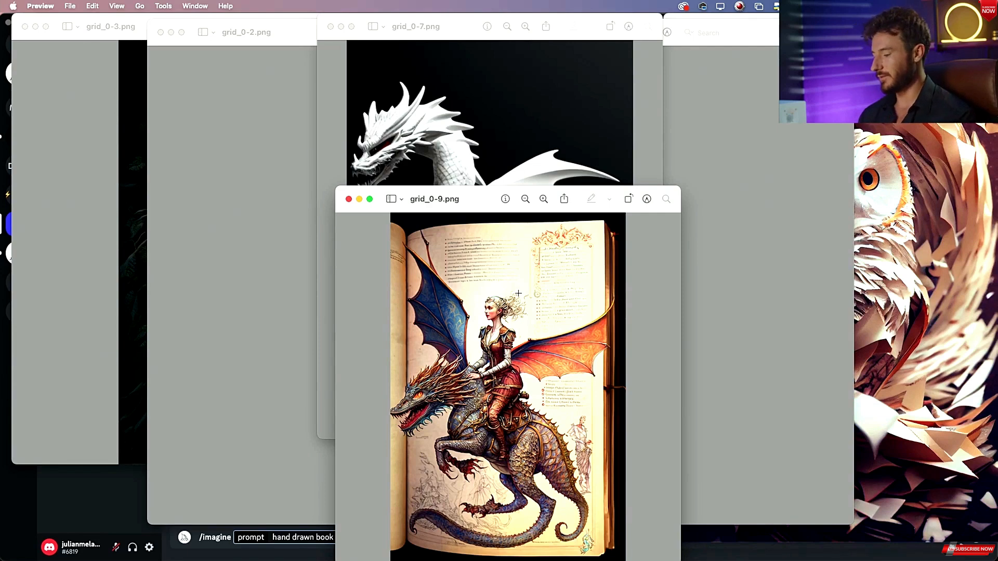
pyautogui.moveTo(483, 197); pyautogui.dragTo(471, 109)
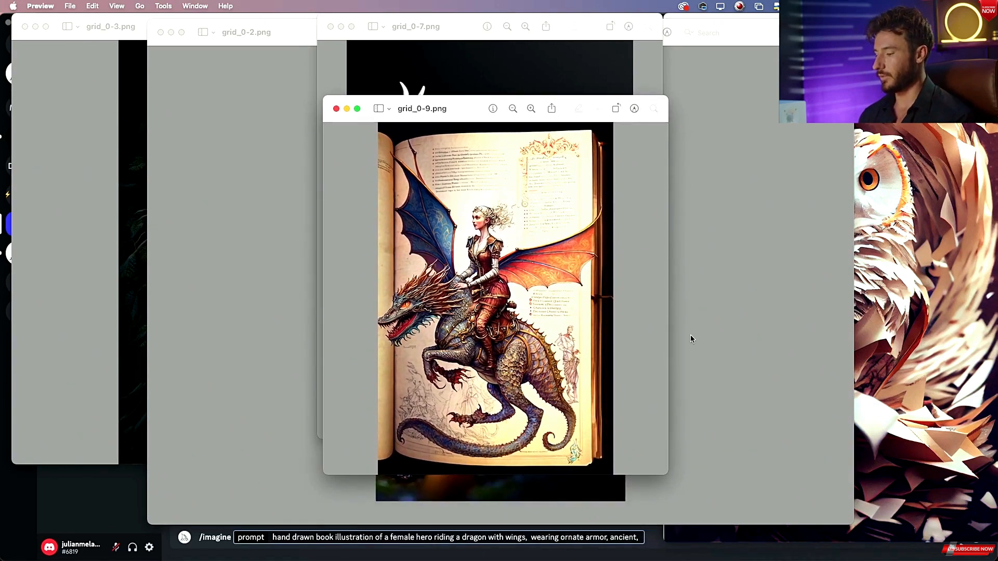
pyautogui.click(636, 538)
pyautogui.write('fantasy,')
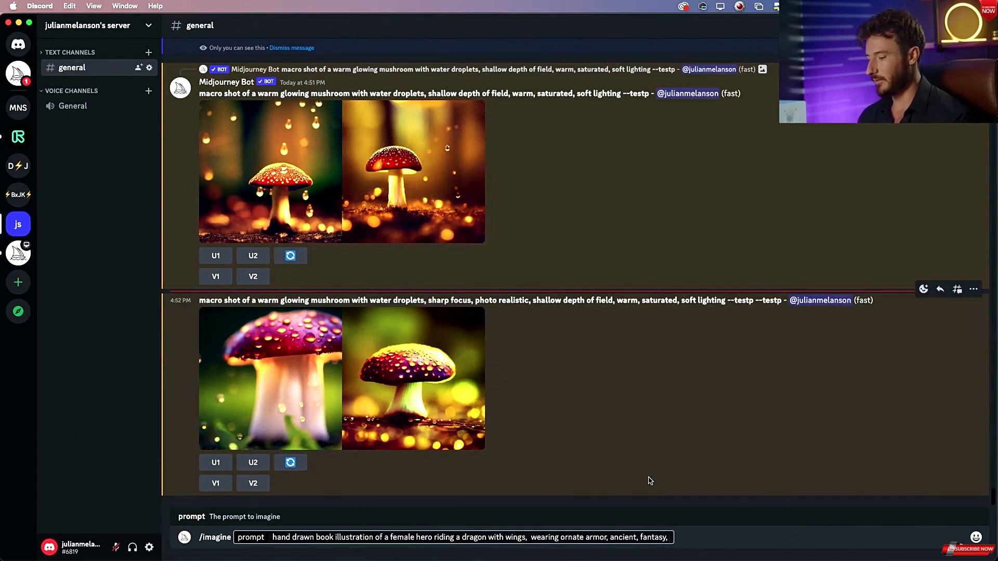
pyautogui.press('super+Tab')
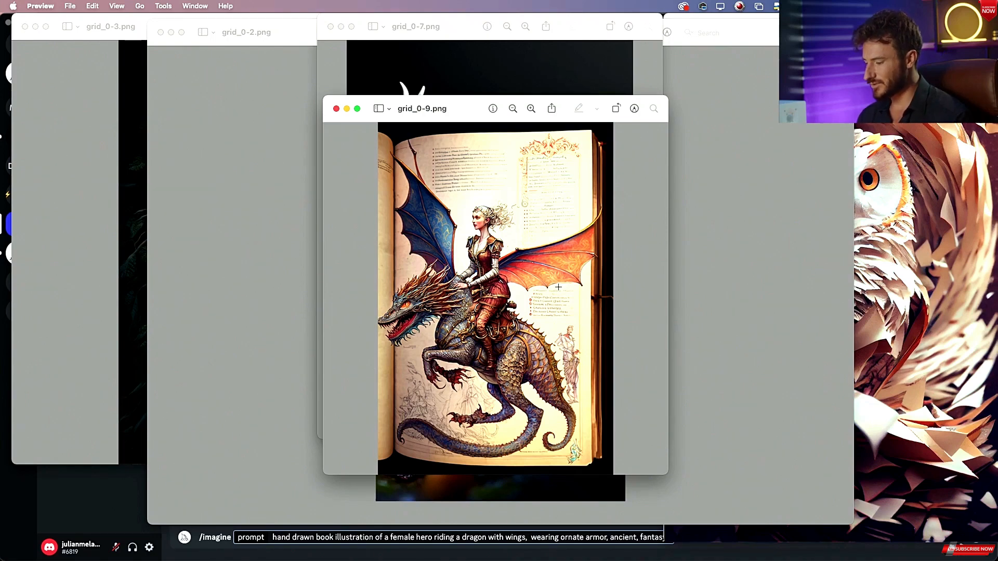
pyautogui.press('super+Tab')
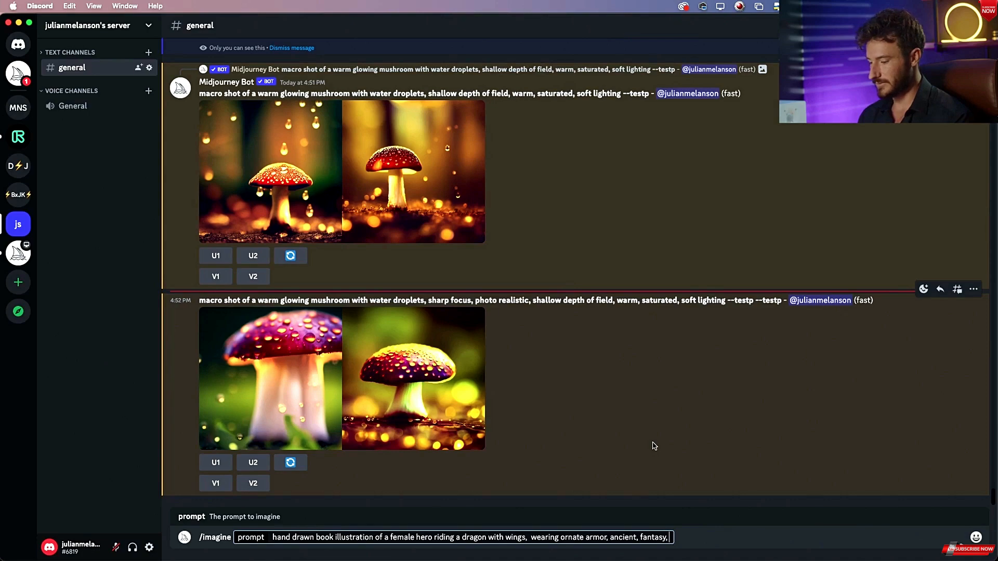
pyautogui.press('Return')
# Compare the enlarged mushroom results in the channel with the mushroom reference image.
pyautogui.scroll(4, 564, 363)
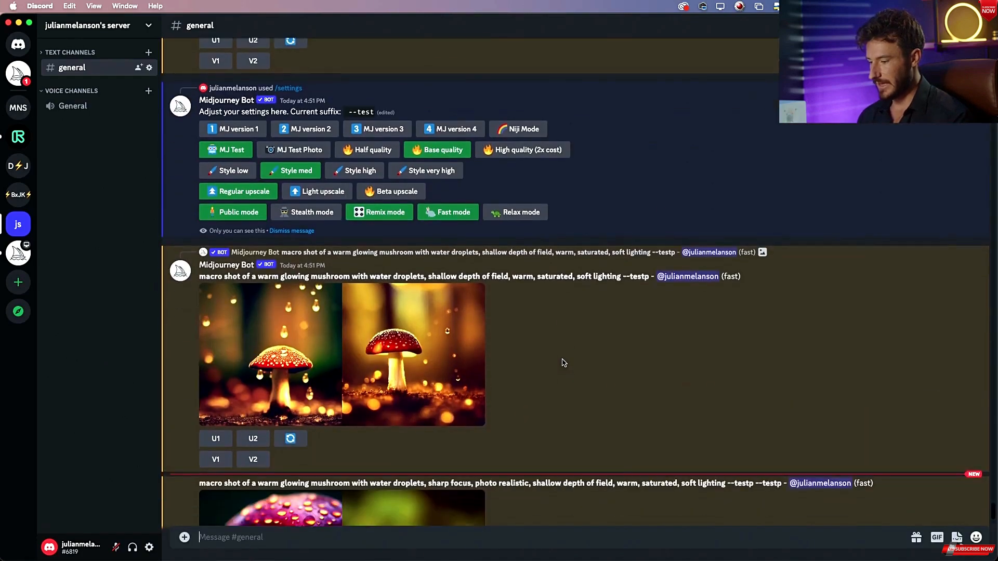
pyautogui.scroll(3, 442, 382)
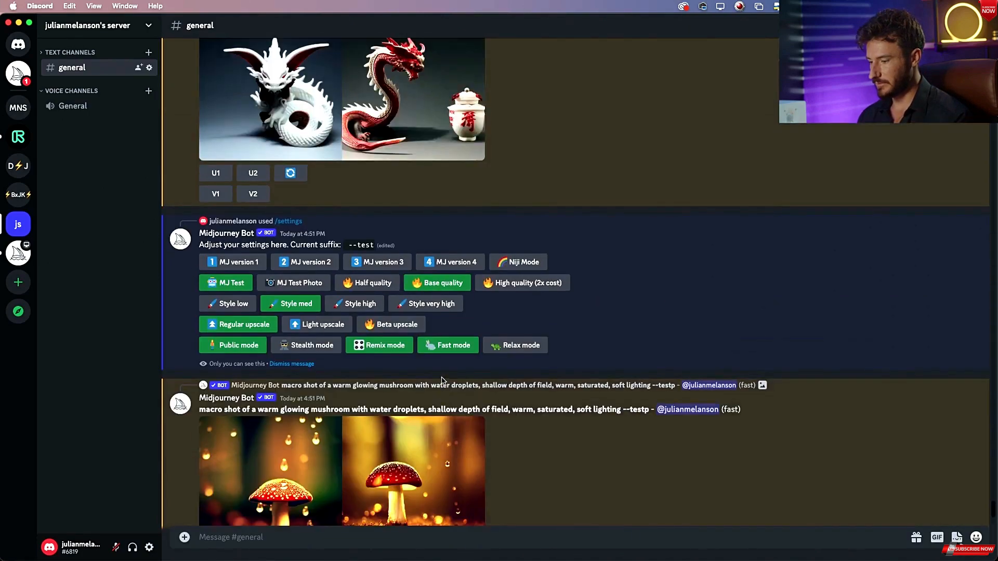
pyautogui.scroll(-6, 445, 312)
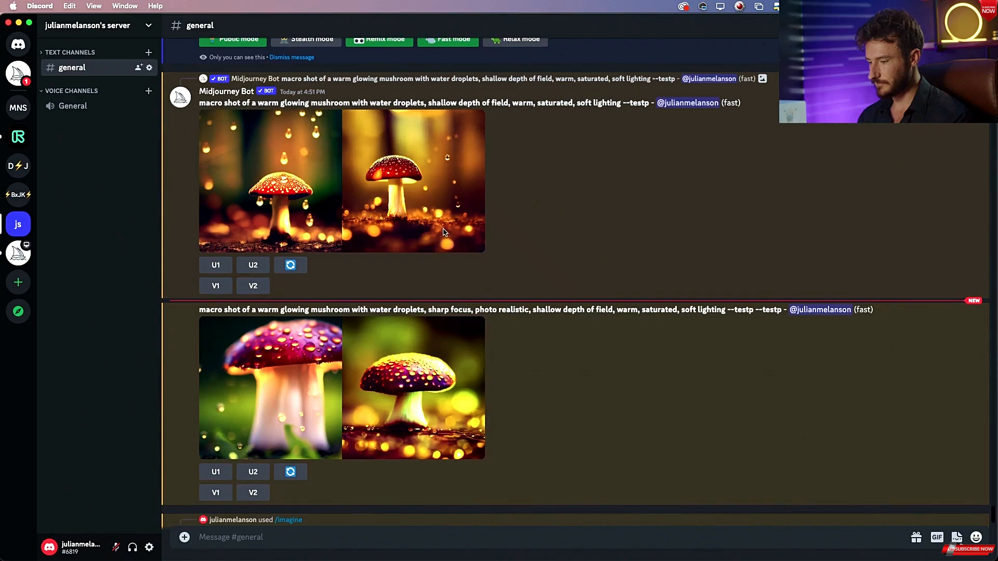
pyautogui.click(446, 239)
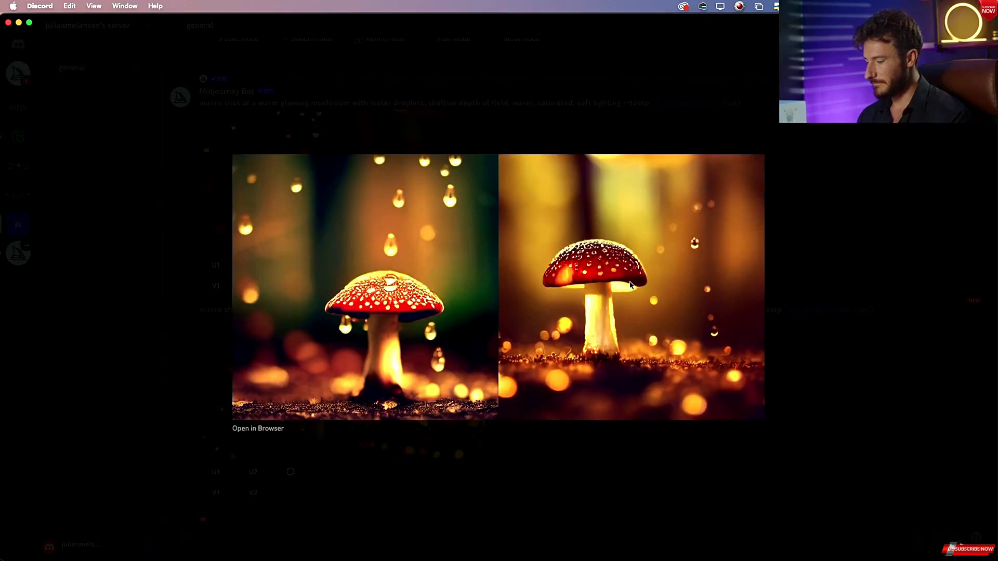
pyautogui.press('super+Tab')
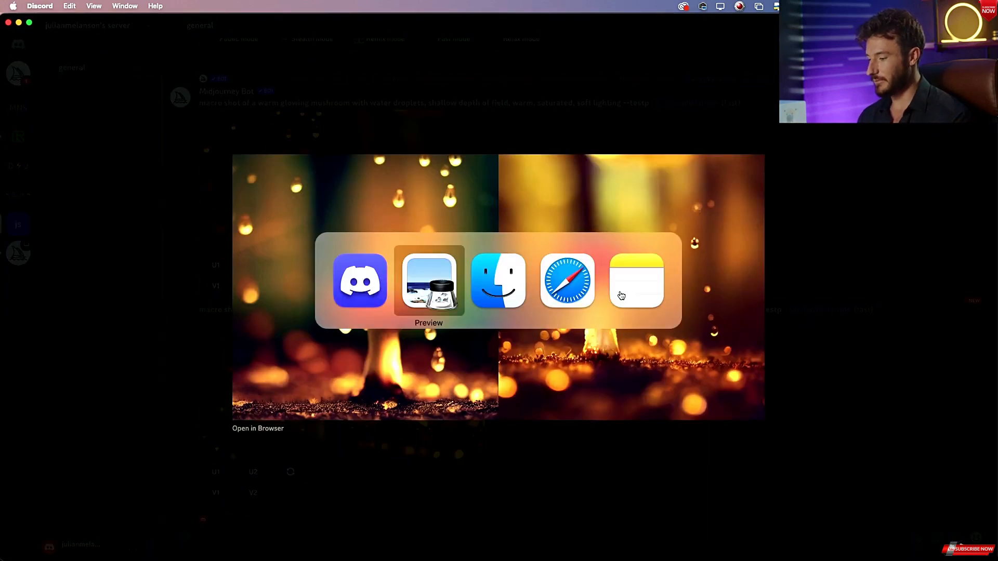
pyautogui.click(211, 110)
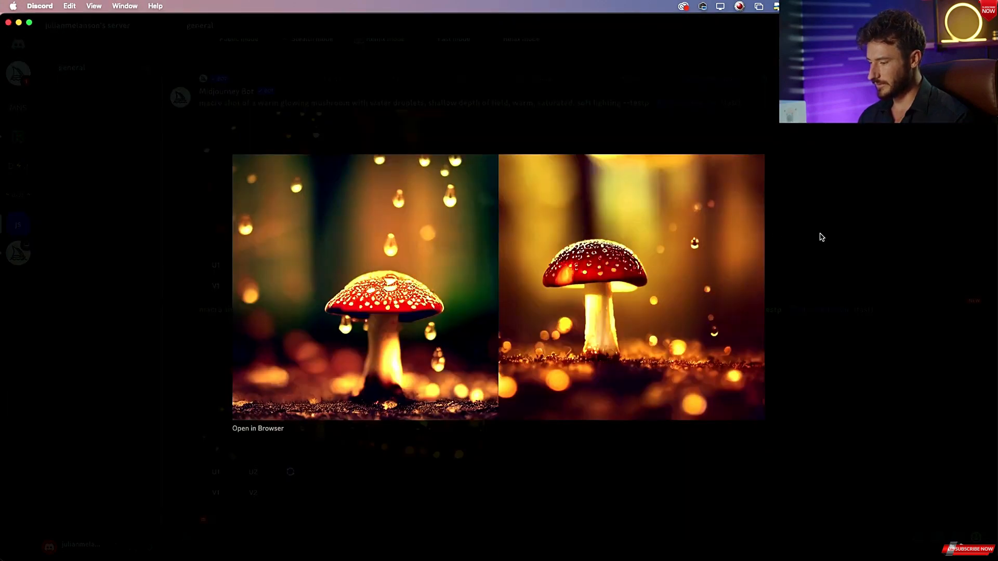
pyautogui.click(820, 234)
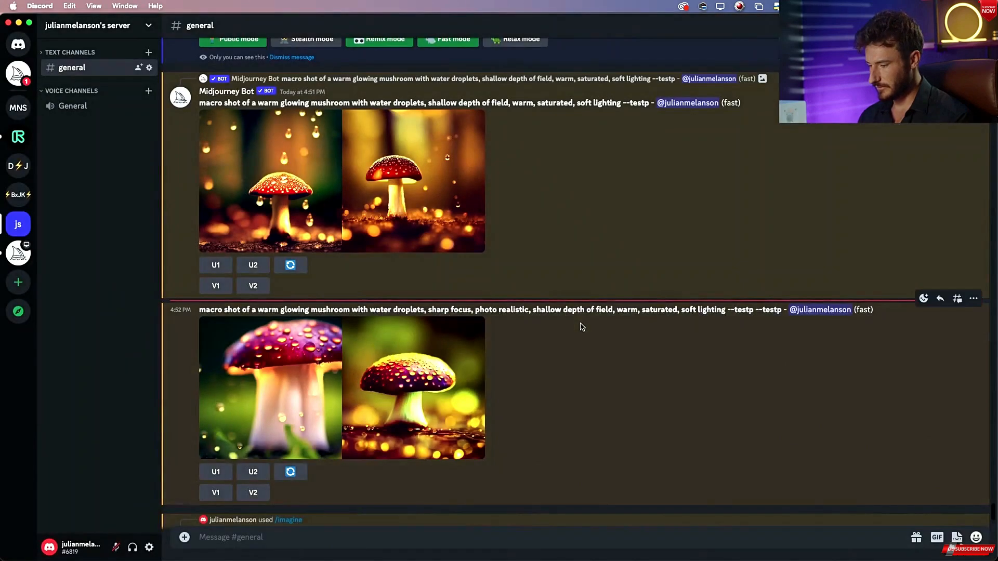
pyautogui.click(429, 381)
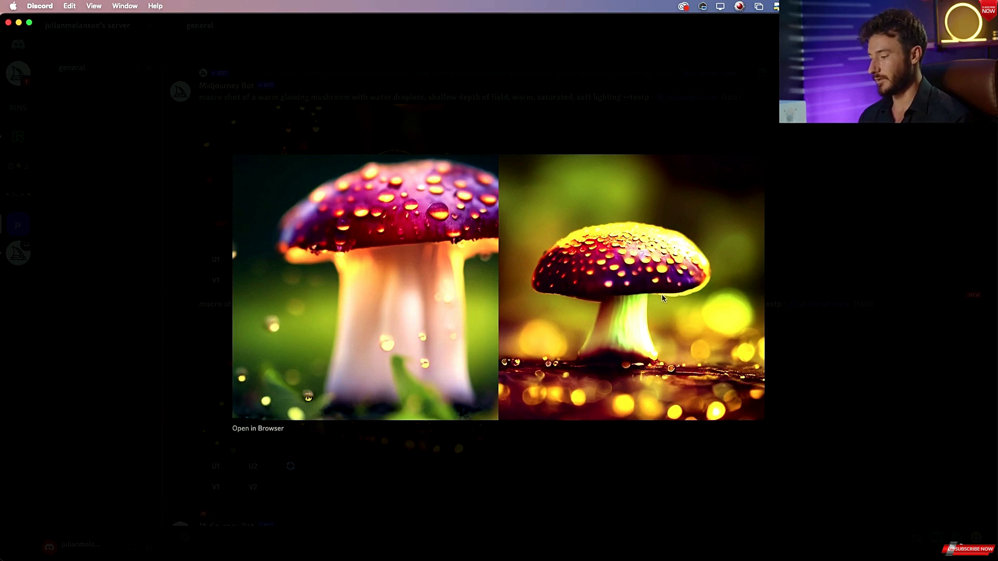
# Copy the sharp-focus mushroom prompt and paste it into a new /imagine command.
pyautogui.click(794, 231)
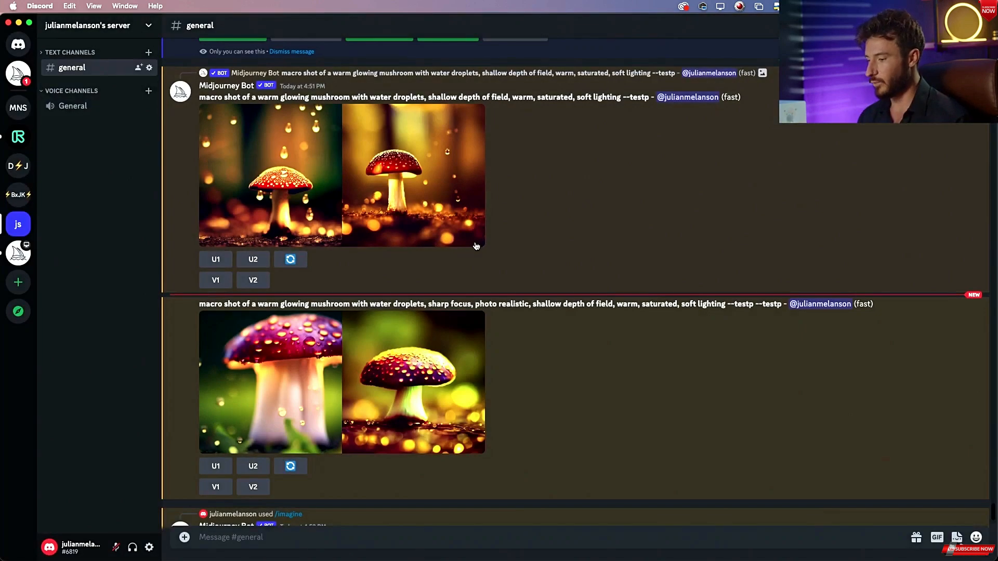
pyautogui.scroll(-1, 440, 218)
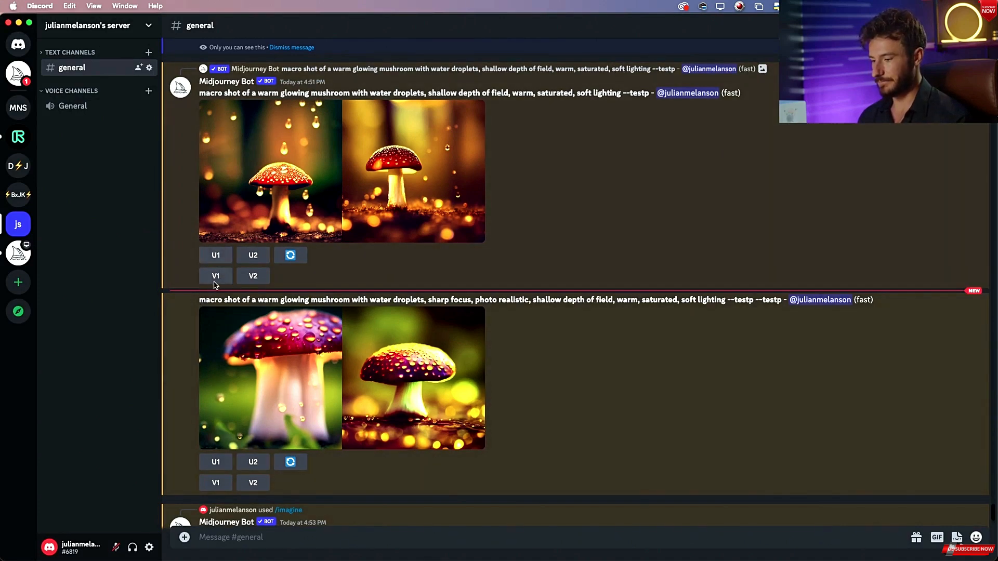
pyautogui.moveTo(201, 300); pyautogui.dragTo(726, 303)
pyautogui.press('super+c')
pyautogui.click(363, 540)
pyautogui.write('/im')
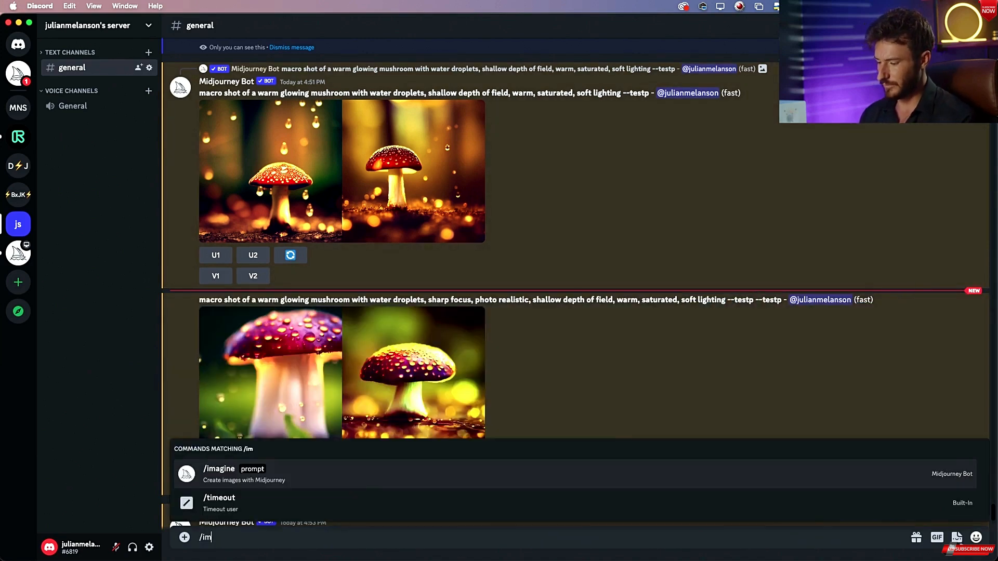
pyautogui.click(352, 478)
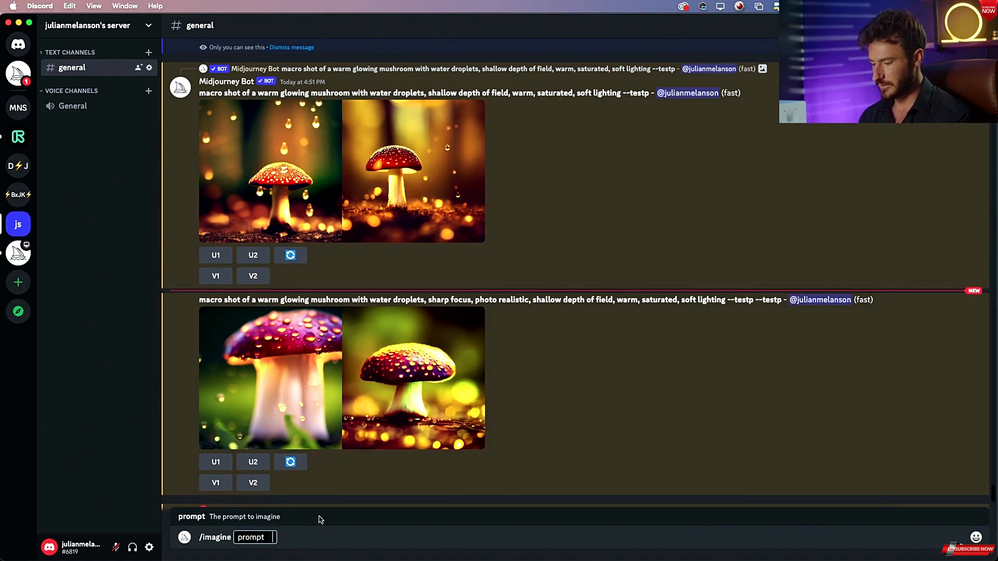
pyautogui.press('super+v')
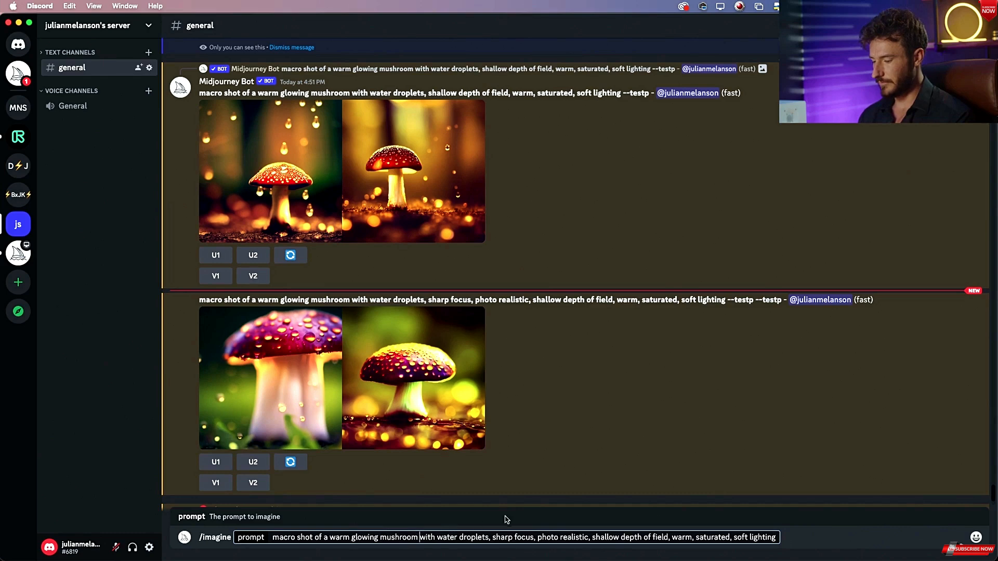
# Compare with the mushroom reference image and insert "growing" after "glowing" in the prompt.
pyautogui.press('super+Tab')
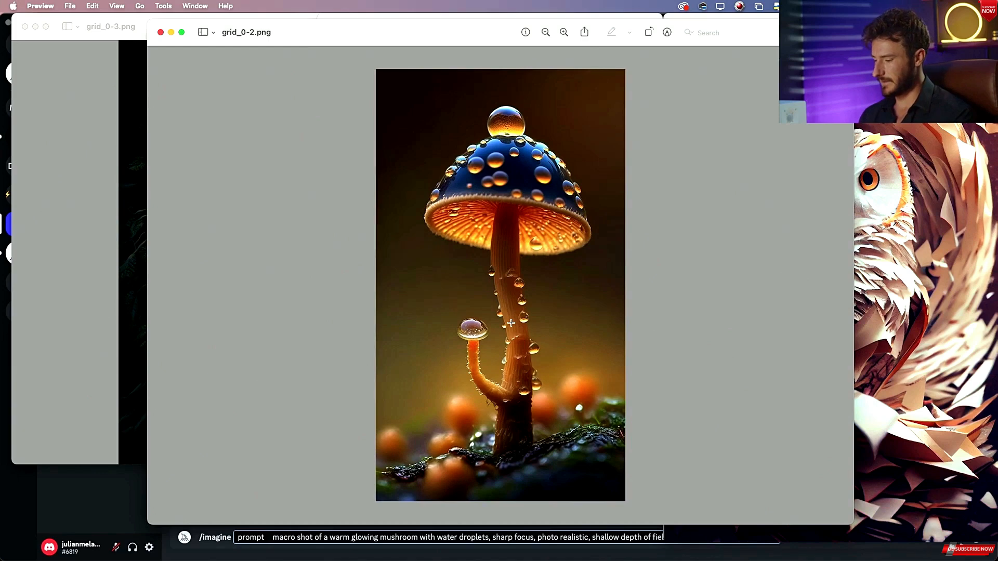
pyautogui.press('super+Tab')
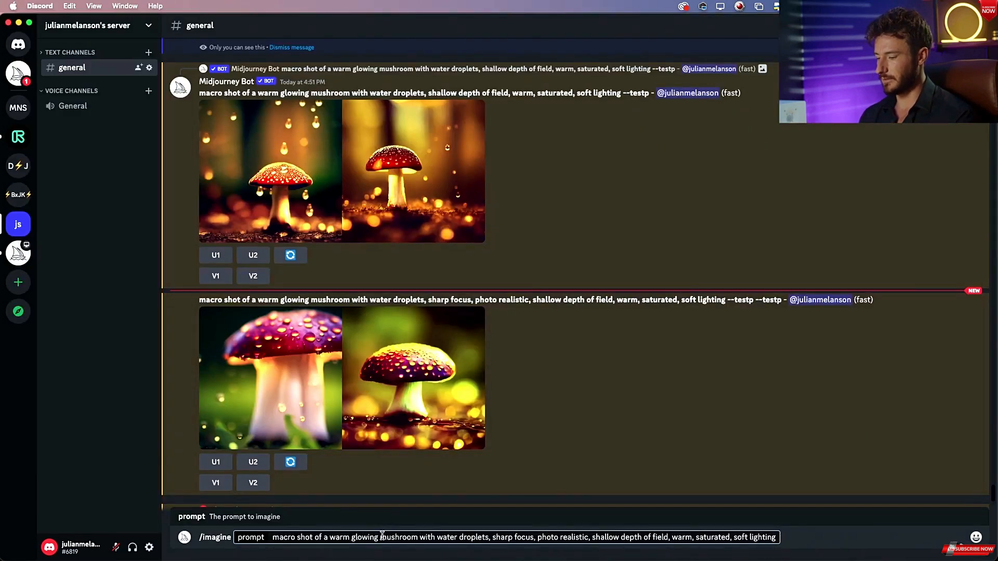
pyautogui.write('growing')
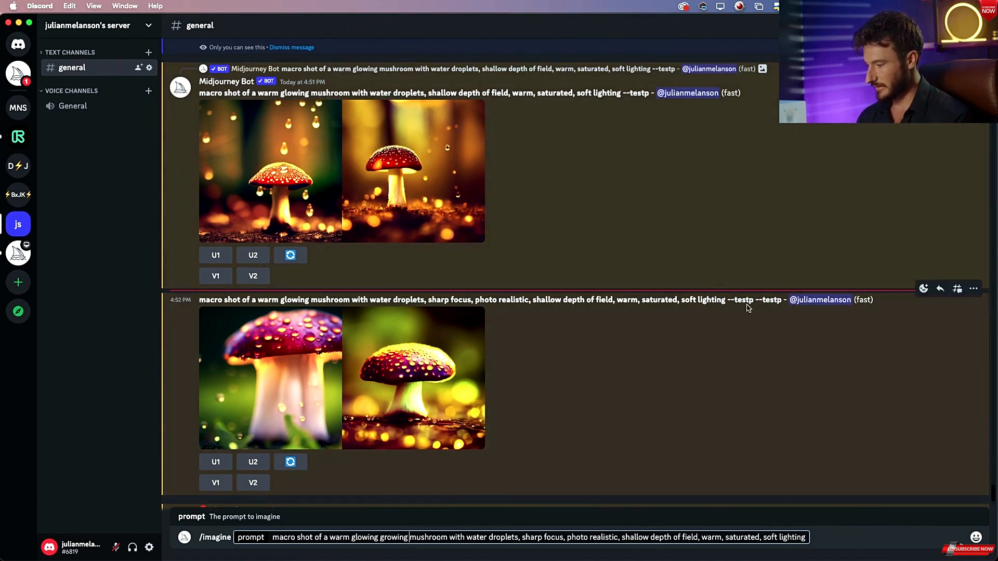
# Copy "--testp", append it to the end of the mushroom prompt and submit it.
pyautogui.moveTo(726, 300); pyautogui.dragTo(750, 300)
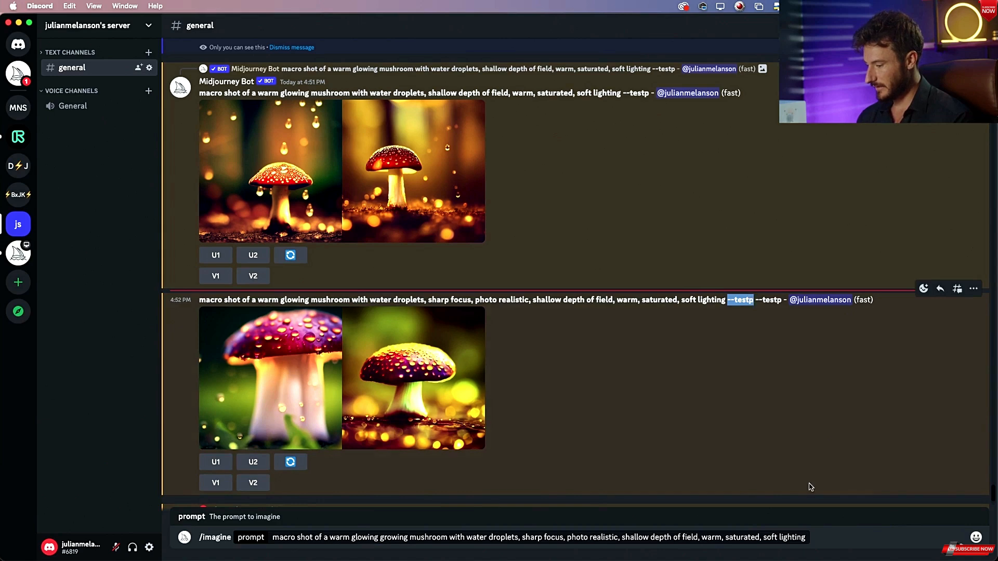
pyautogui.click(806, 538)
pyautogui.write('--testp')
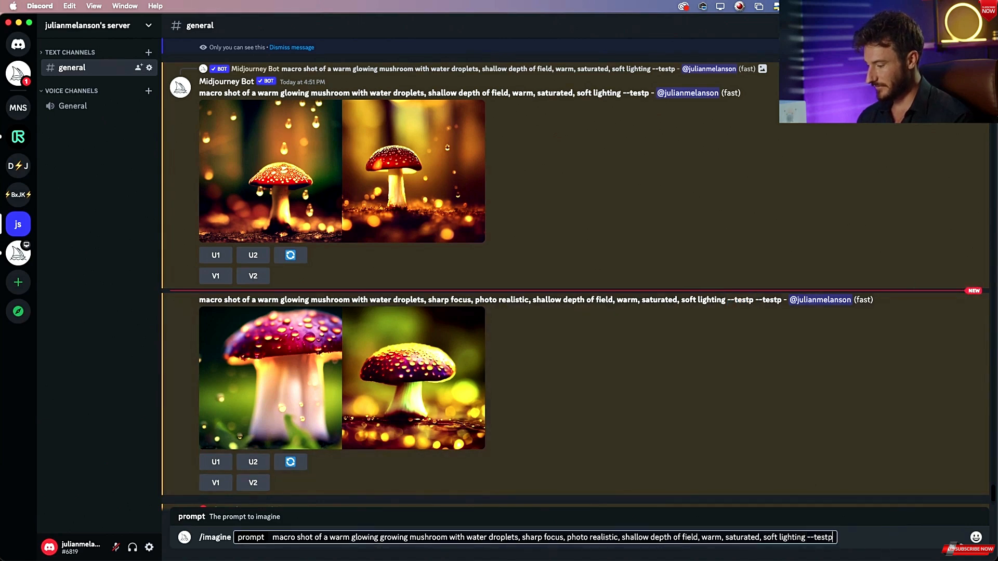
pyautogui.press('Return')
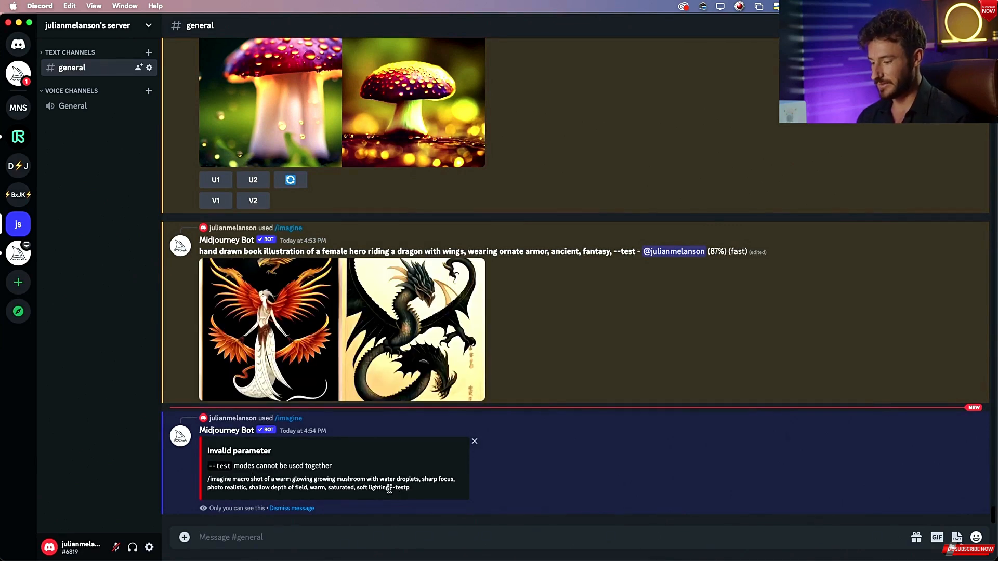
# Copy the rejected mushroom prompt text and enable MJ Test Photo mode through the /settings command.
pyautogui.moveTo(389, 489); pyautogui.dragTo(232, 479)
pyautogui.press('super+c')
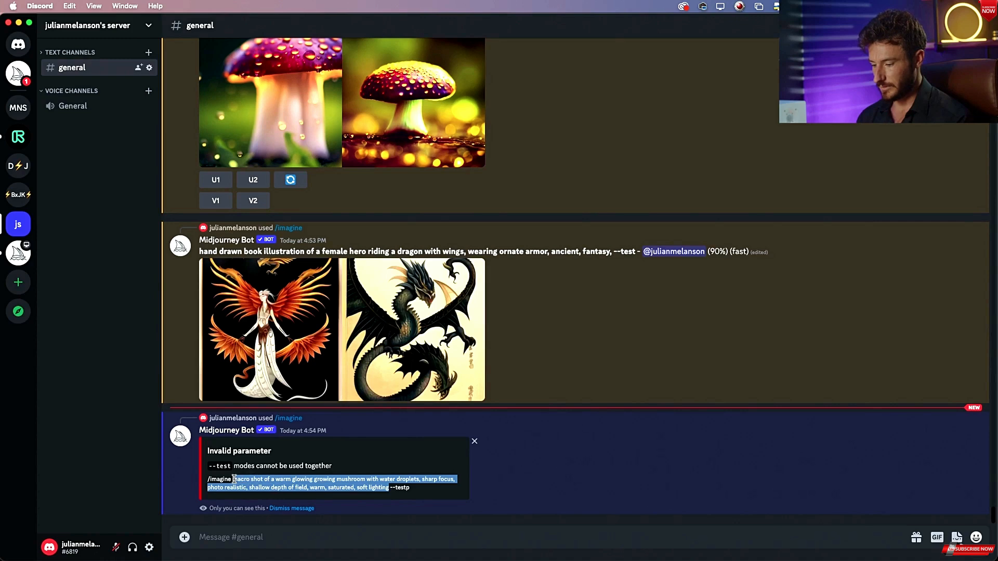
pyautogui.click(267, 540)
pyautogui.write('/set')
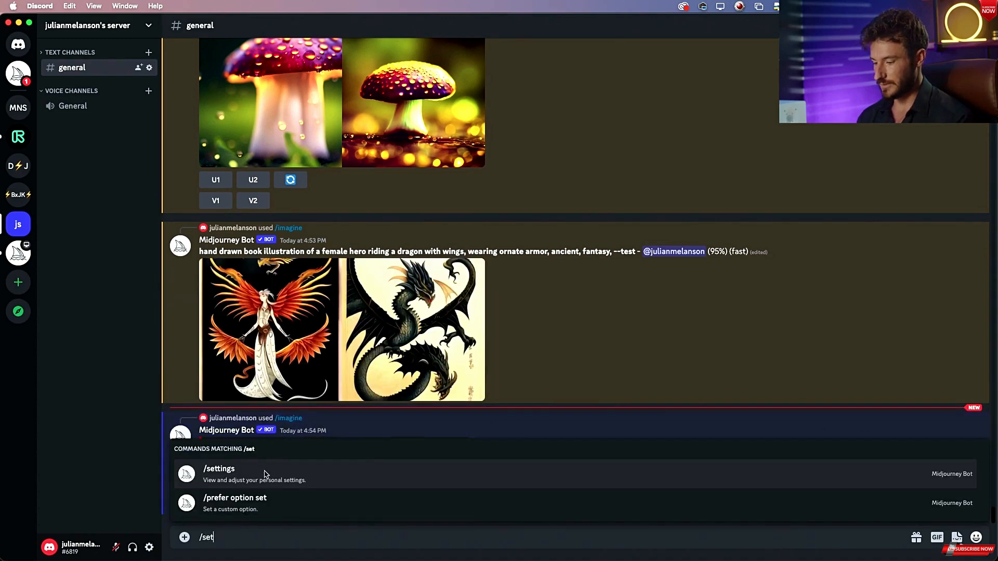
pyautogui.click(265, 474)
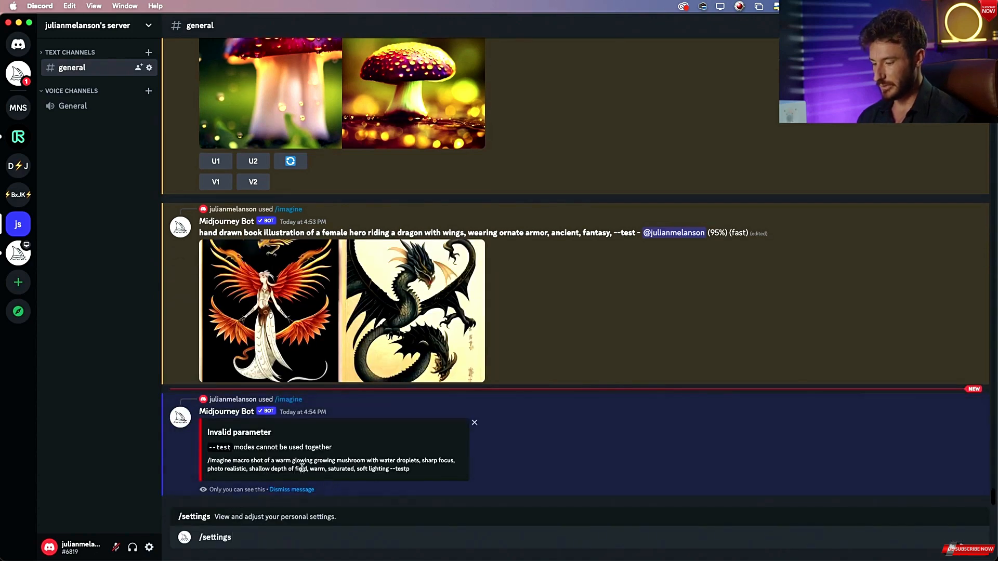
pyautogui.press('Return')
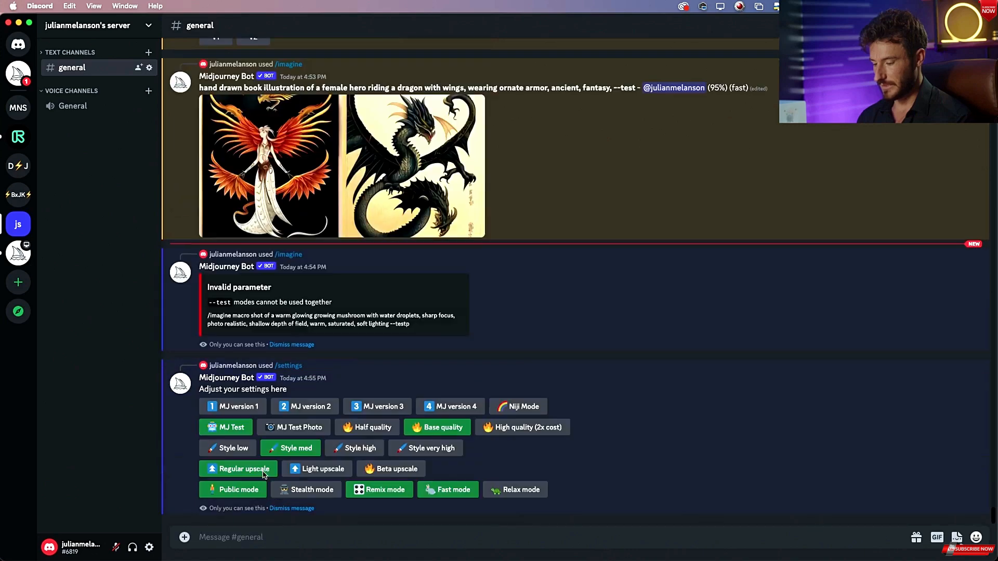
pyautogui.click(295, 428)
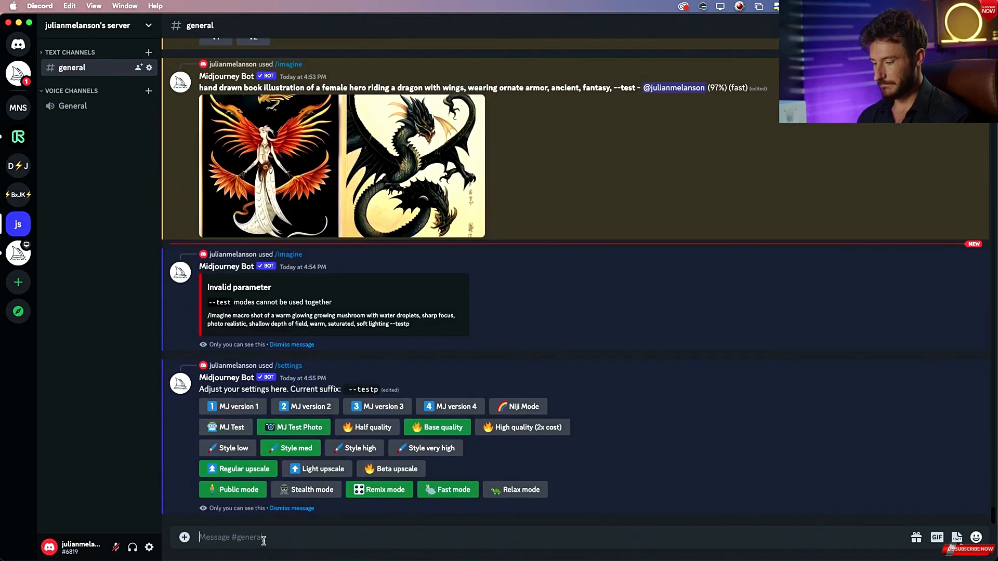
# Start a new /imagine command and paste the copied mushroom prompt.
pyautogui.write('/ima')
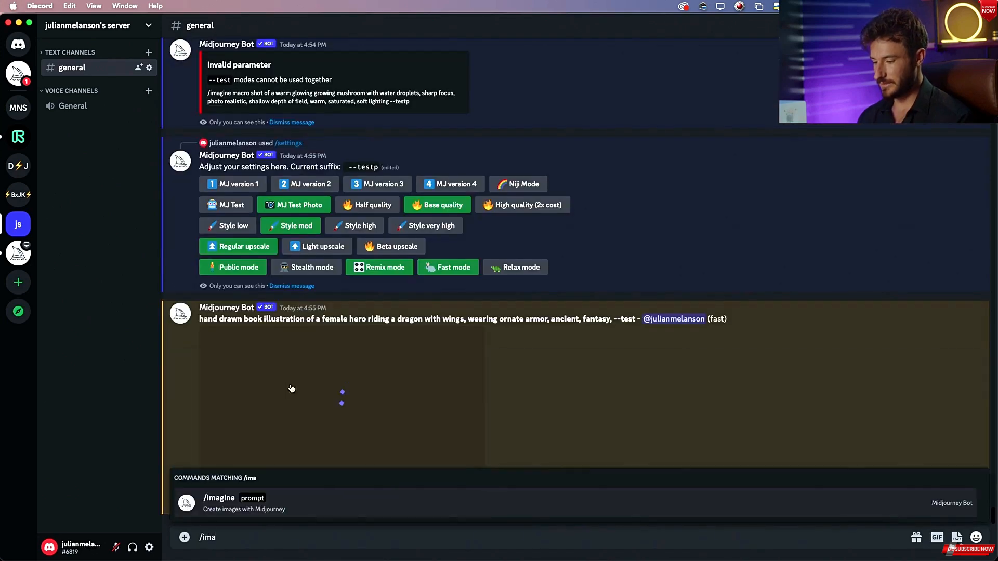
pyautogui.click(273, 511)
pyautogui.press('super+v')
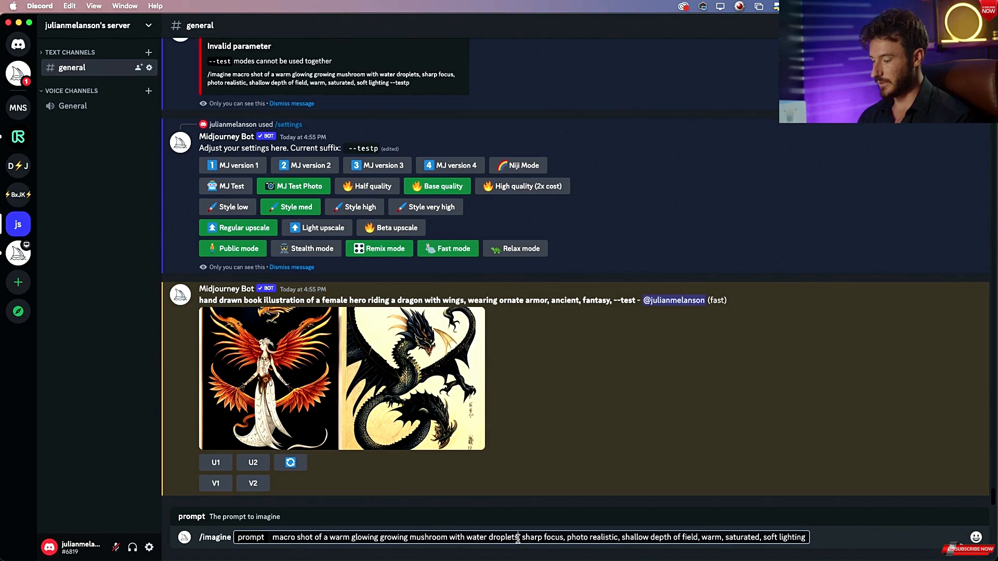
# Insert "and a long detailed stem" after "water droplets" and submit the mushroom prompt.
pyautogui.write('and a long')
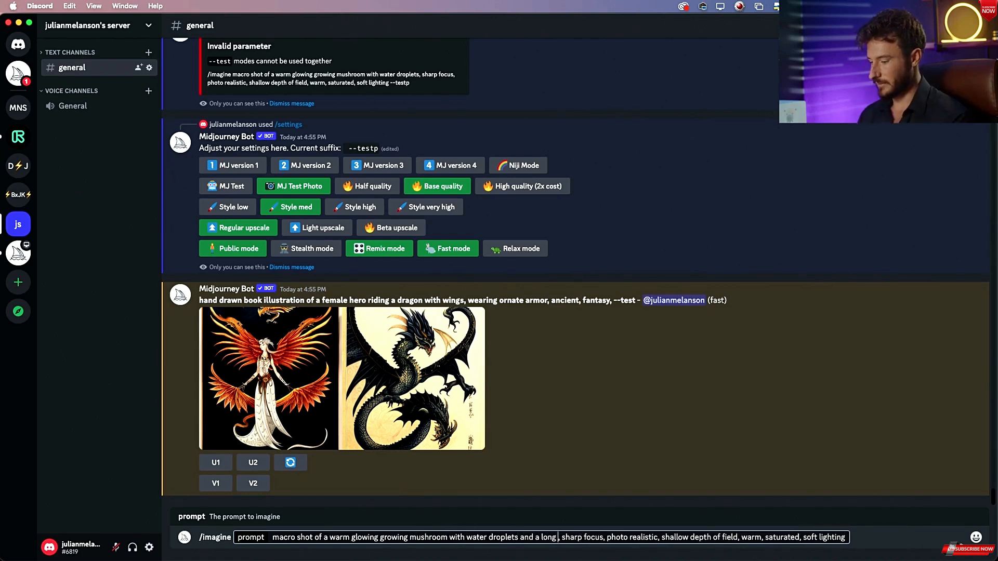
pyautogui.write(' detailed s')
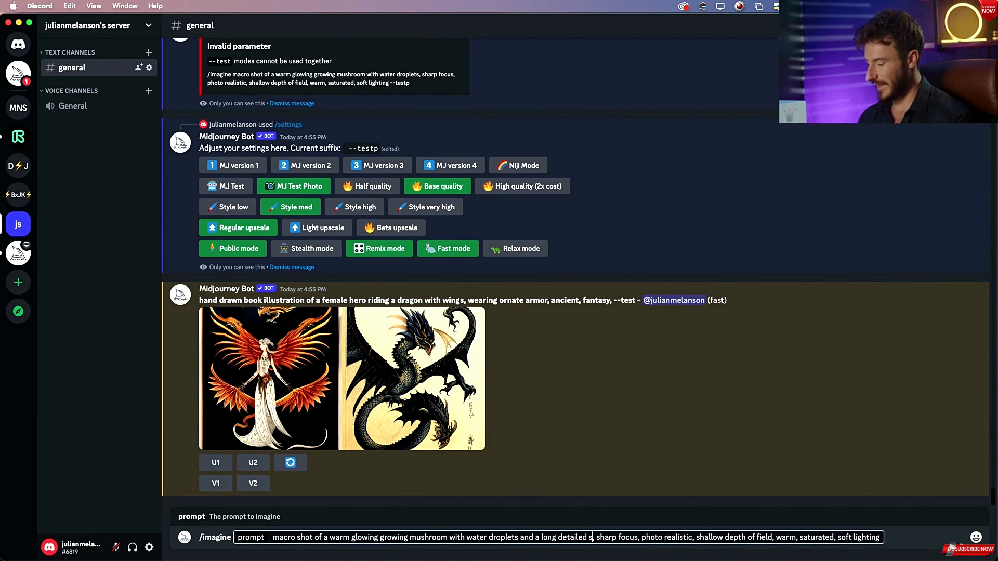
pyautogui.write('tem')
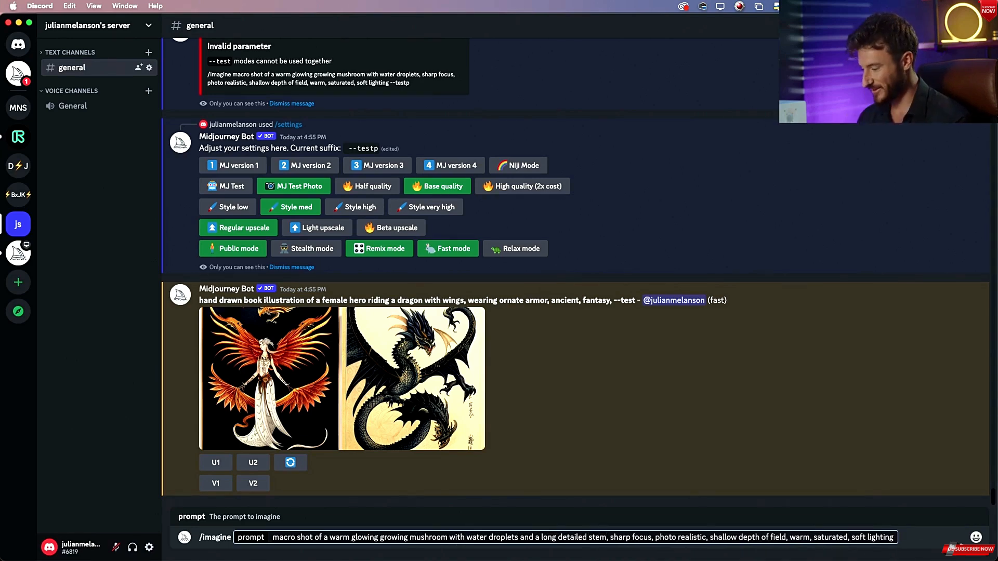
pyautogui.press('Return')
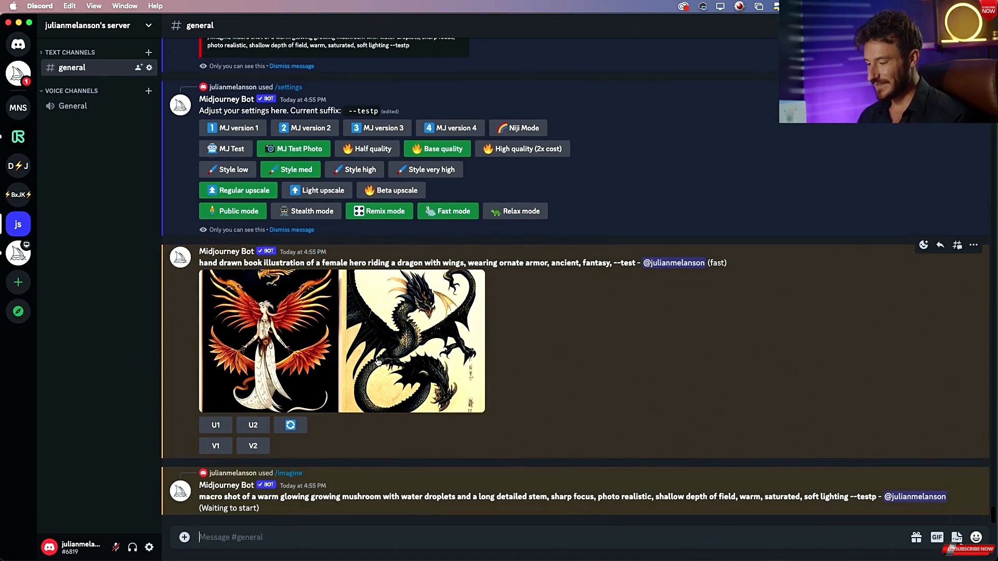
# Compare the enlarged dragon-rider results with the hand-drawn dragon-rider reference image.
pyautogui.click(347, 358)
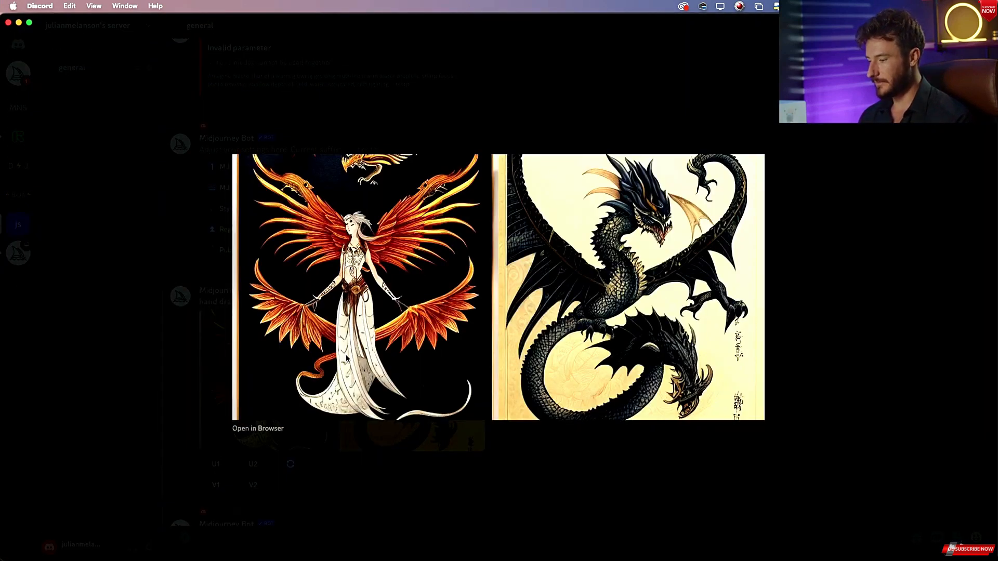
pyautogui.press('Escape')
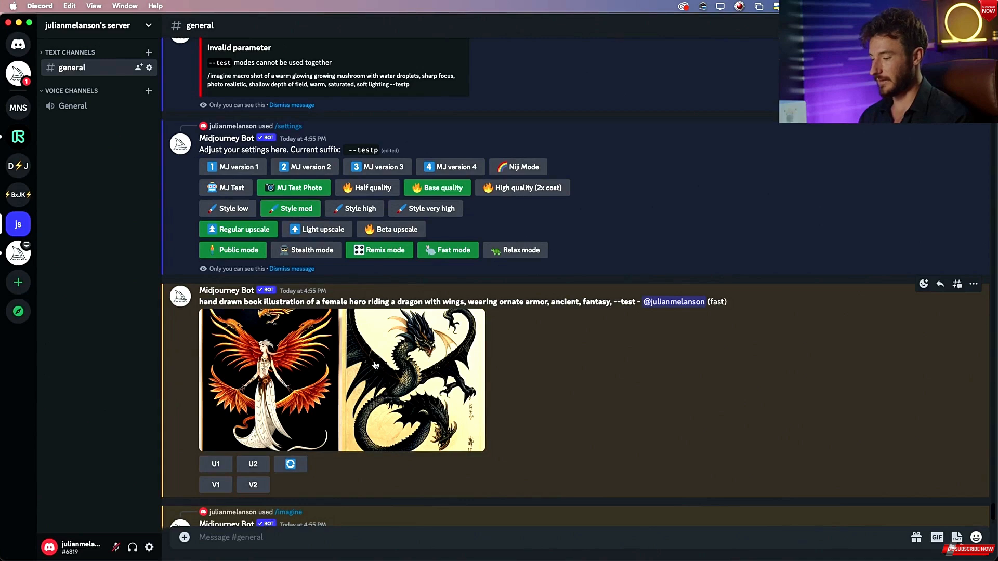
pyautogui.press('super+Tab')
pyautogui.press('super+grave')
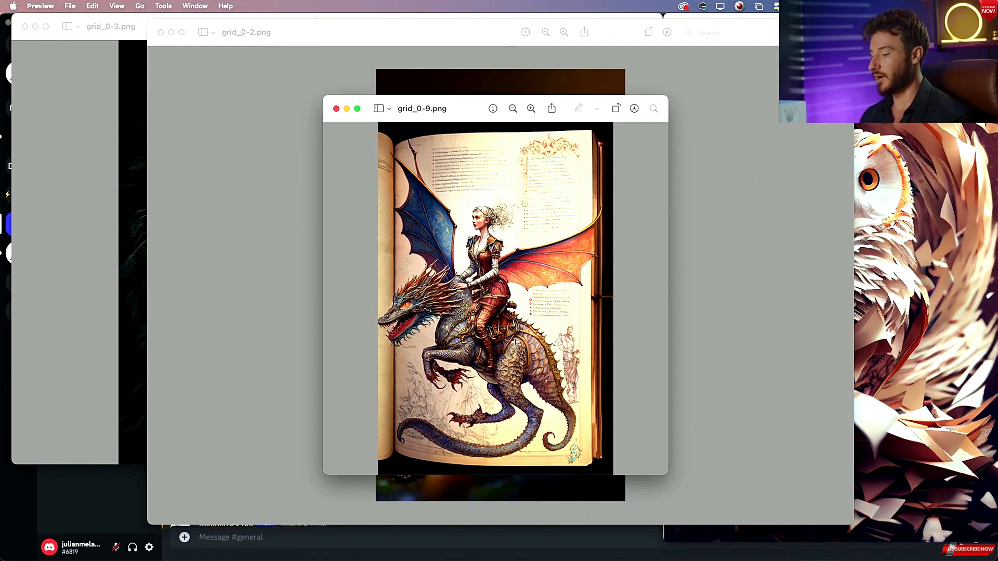
pyautogui.press('super+Tab')
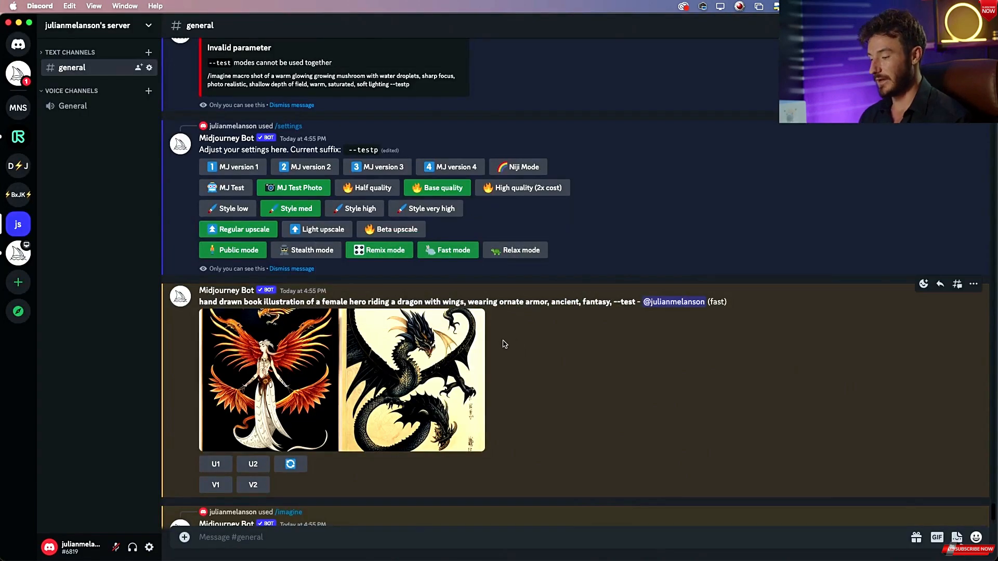
pyautogui.scroll(1, 498, 349)
pyautogui.scroll(-2, 498, 349)
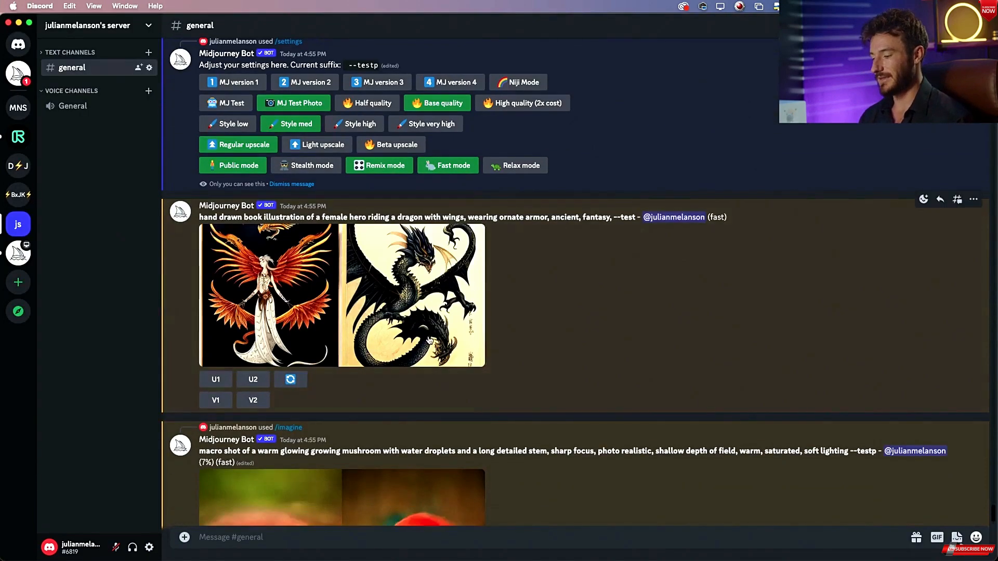
pyautogui.click(408, 312)
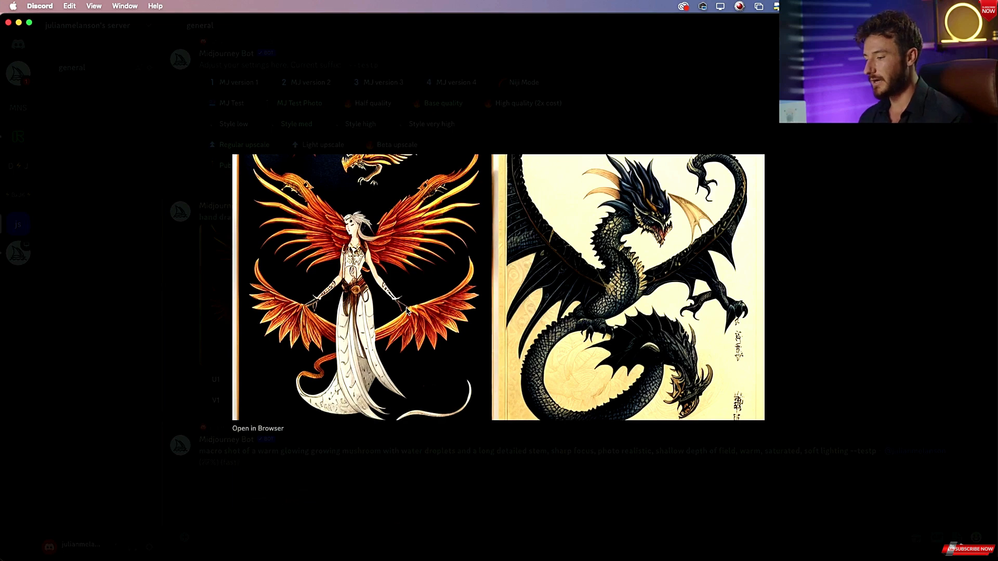
pyautogui.press('Escape')
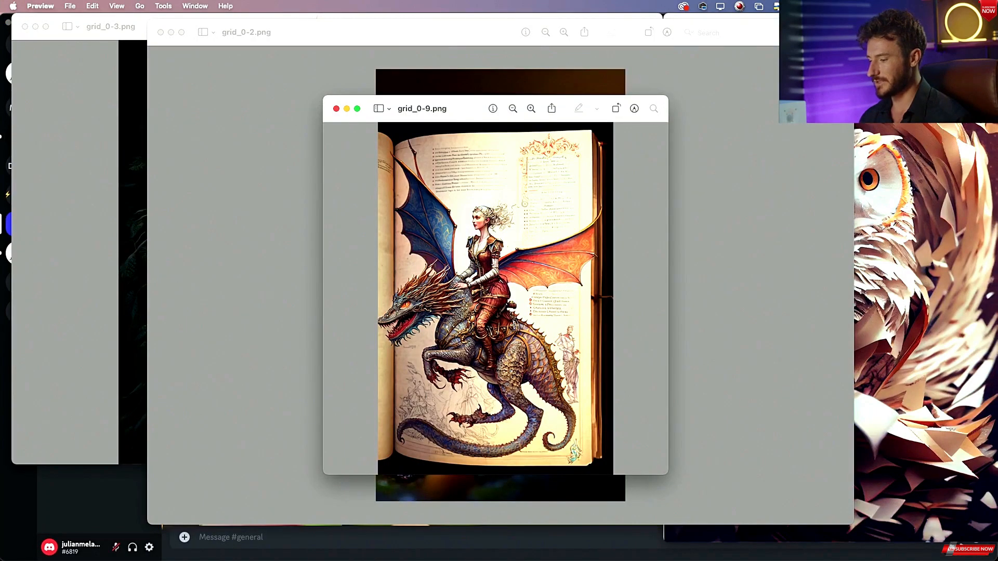
pyautogui.press('super+Tab')
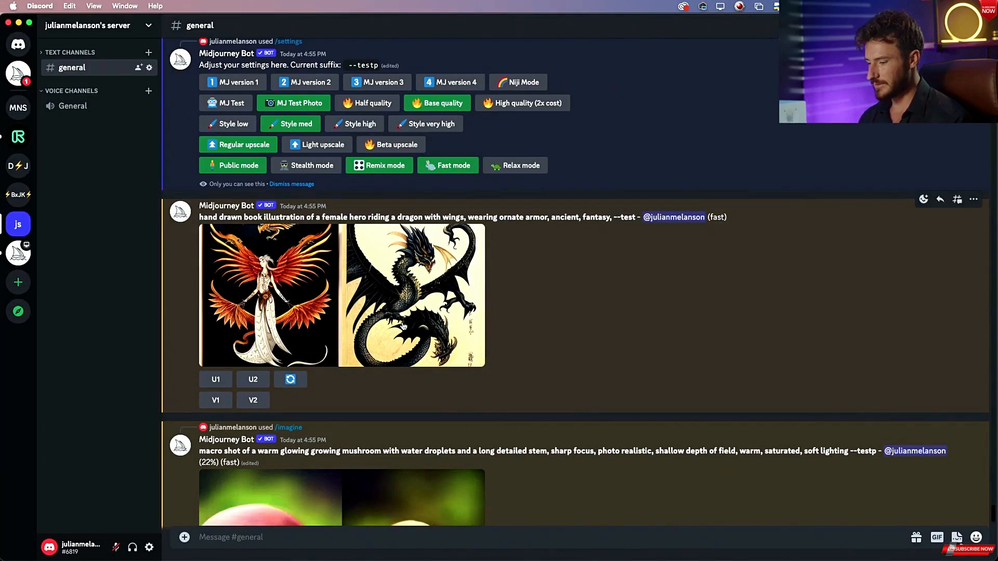
# Reroll the hand drawn book illustration prompt to generate new dragon-rider variations.
pyautogui.click(291, 380)
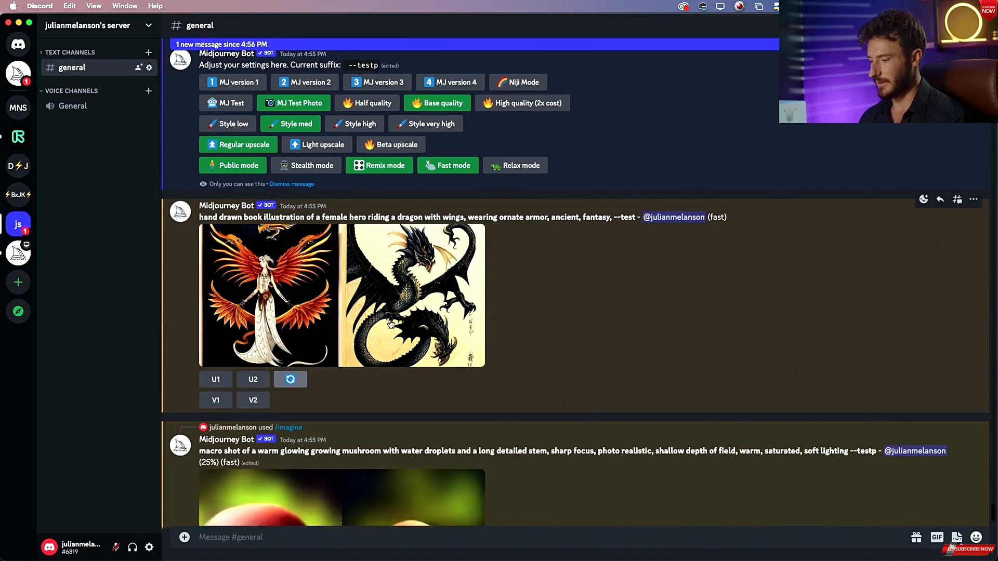
pyautogui.scroll(8, 391, 324)
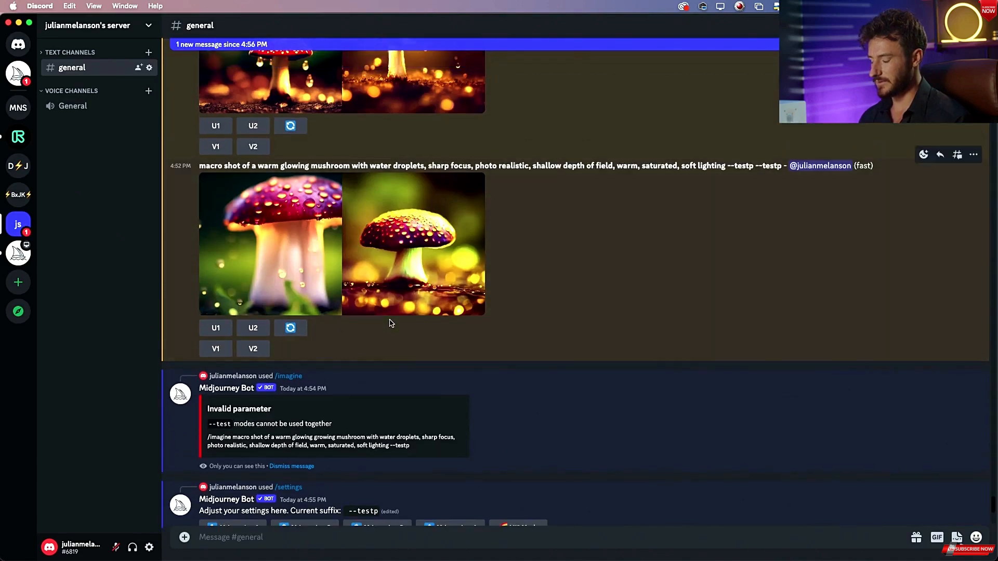
pyautogui.scroll(-10, 391, 324)
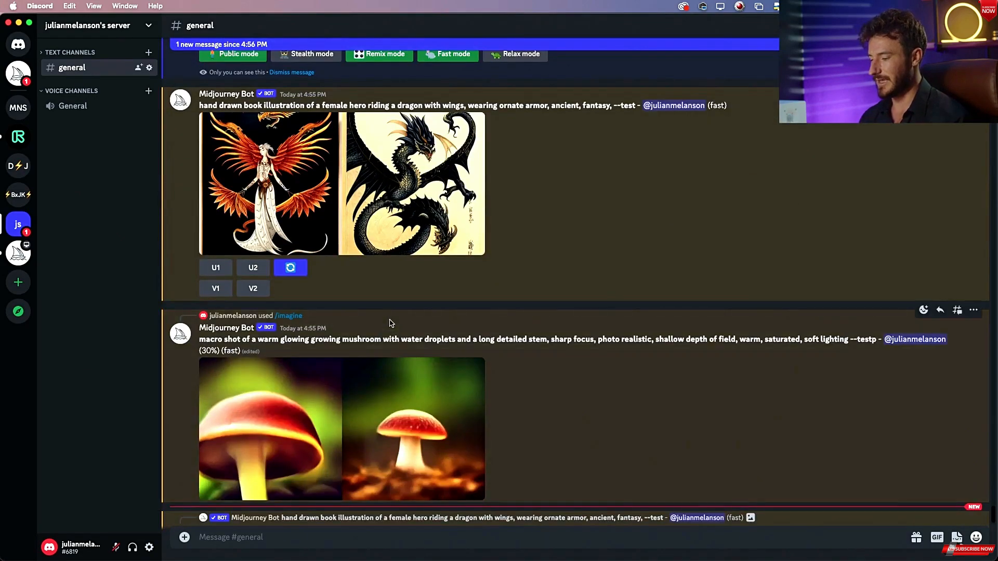
pyautogui.scroll(2, 413, 281)
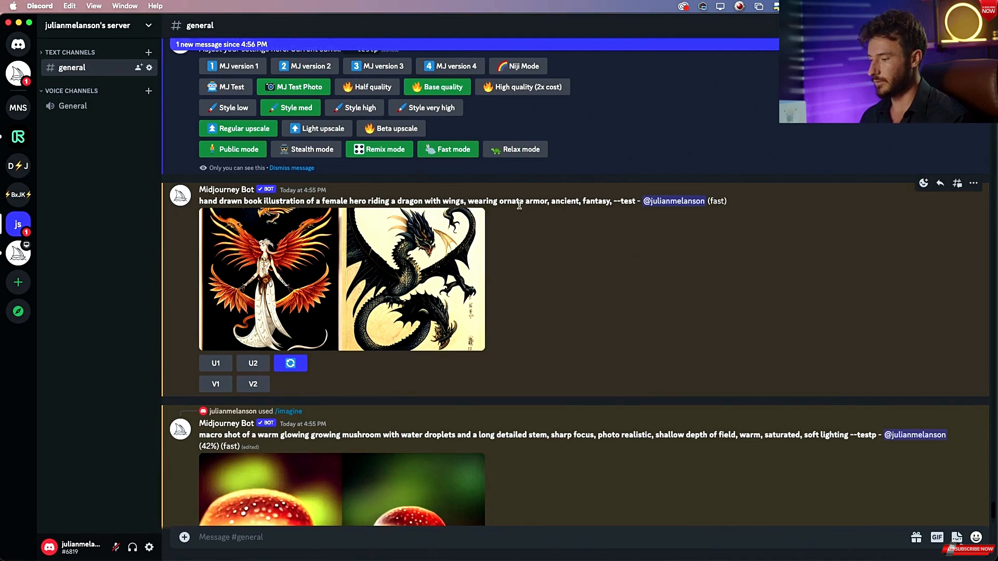
pyautogui.click(407, 284)
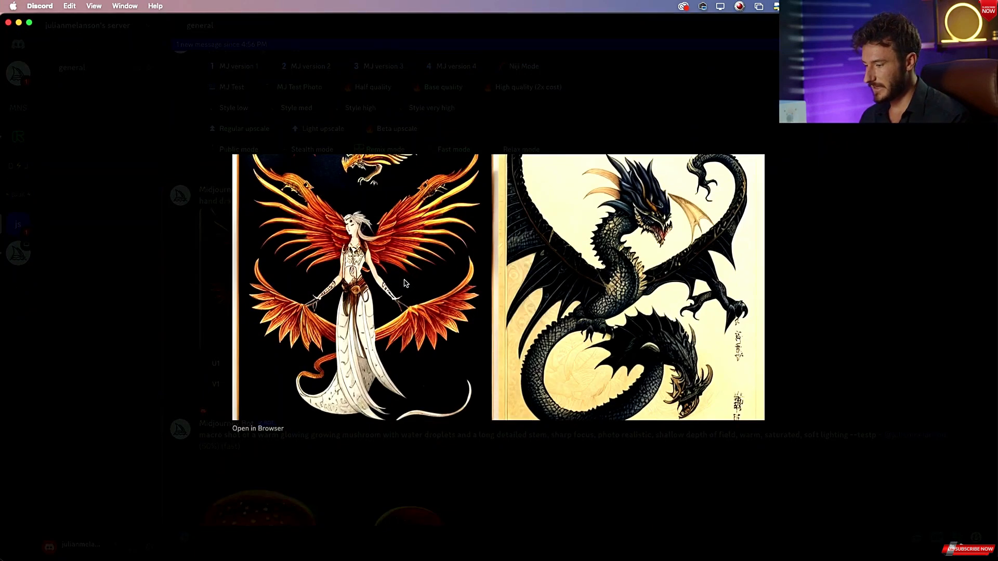
# Close the enlarged image and copy the hand drawn book illustration prompt text up to "fantasy,".
pyautogui.press('Escape')
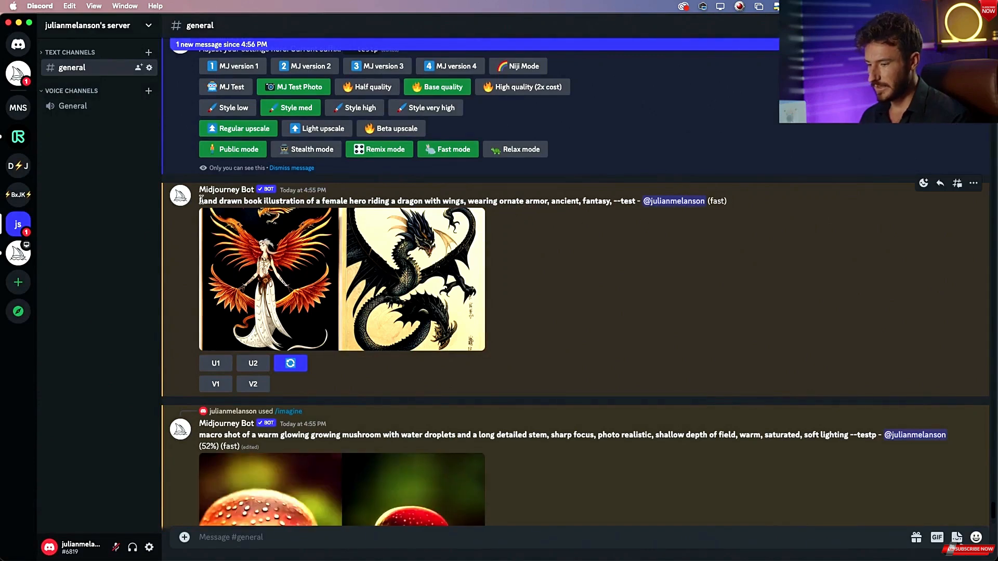
pyautogui.moveTo(199, 201); pyautogui.dragTo(615, 202)
pyautogui.press('super+c')
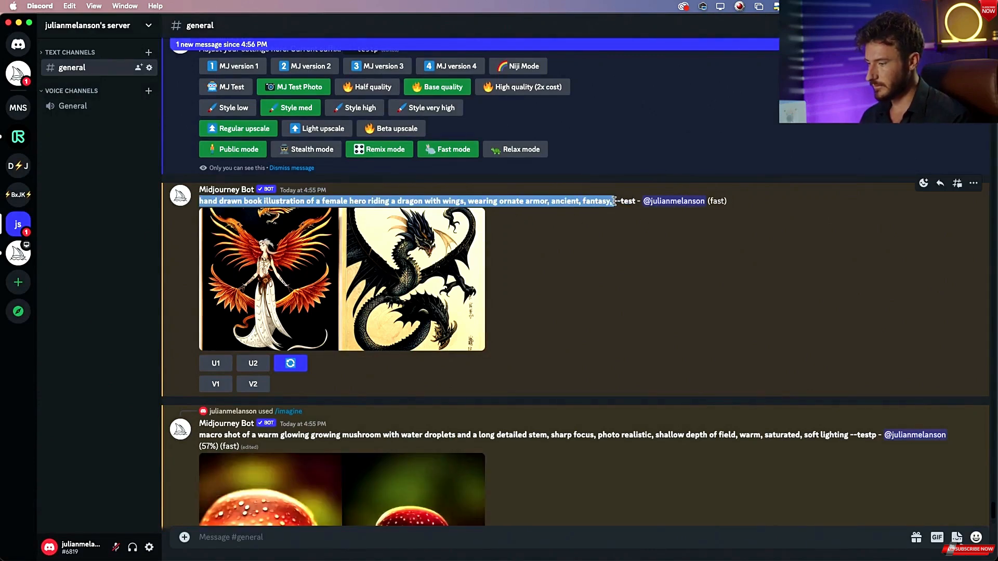
# Open the Midjourney settings and switch the generation mode from MJ Test Photo to MJ Test.
pyautogui.scroll(-5, 417, 397)
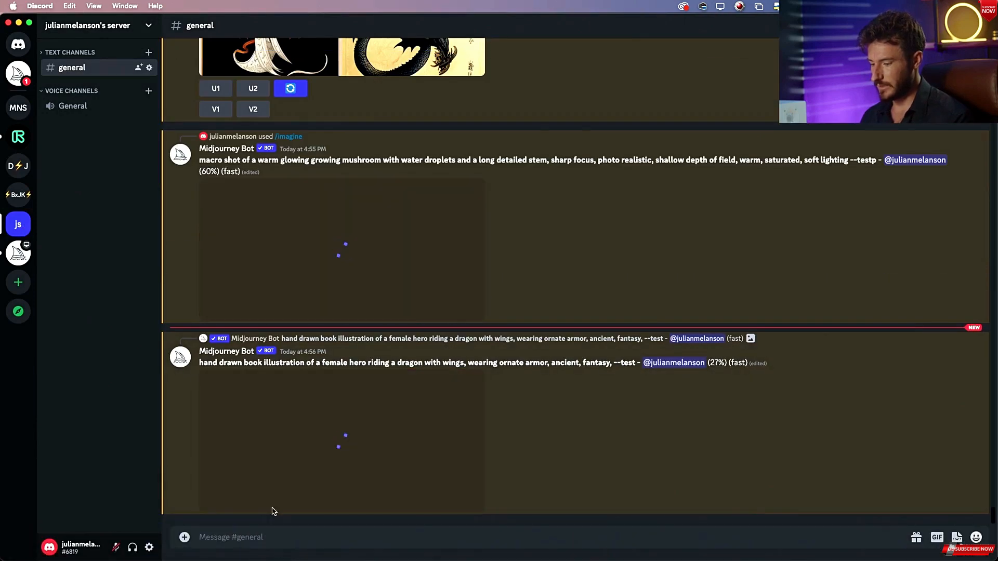
pyautogui.write('/set')
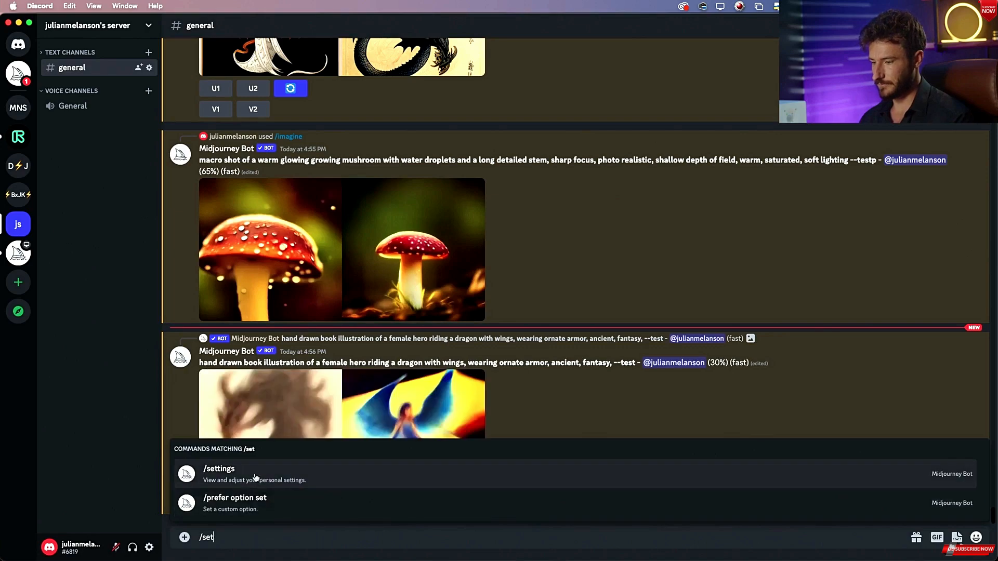
pyautogui.click(256, 477)
pyautogui.scroll(10, 373, 327)
pyautogui.scroll(-3, 364, 328)
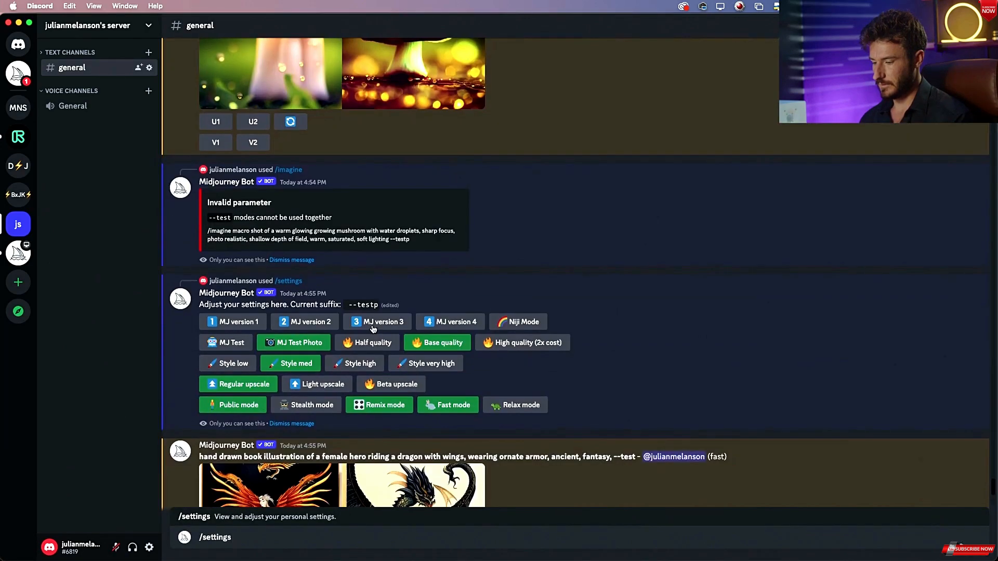
pyautogui.scroll(-10, 331, 328)
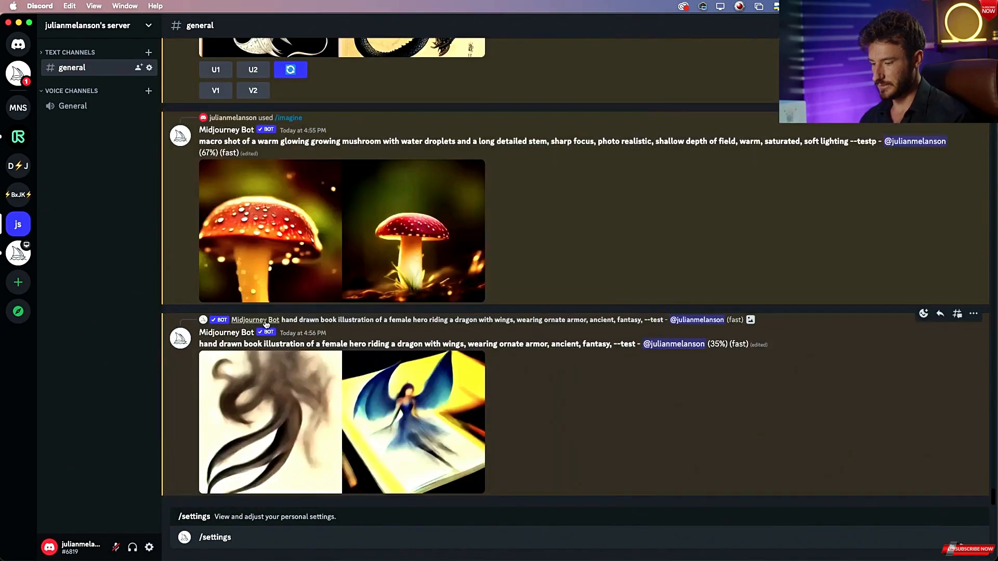
pyautogui.scroll(5, 382, 331)
pyautogui.scroll(5, 382, 331)
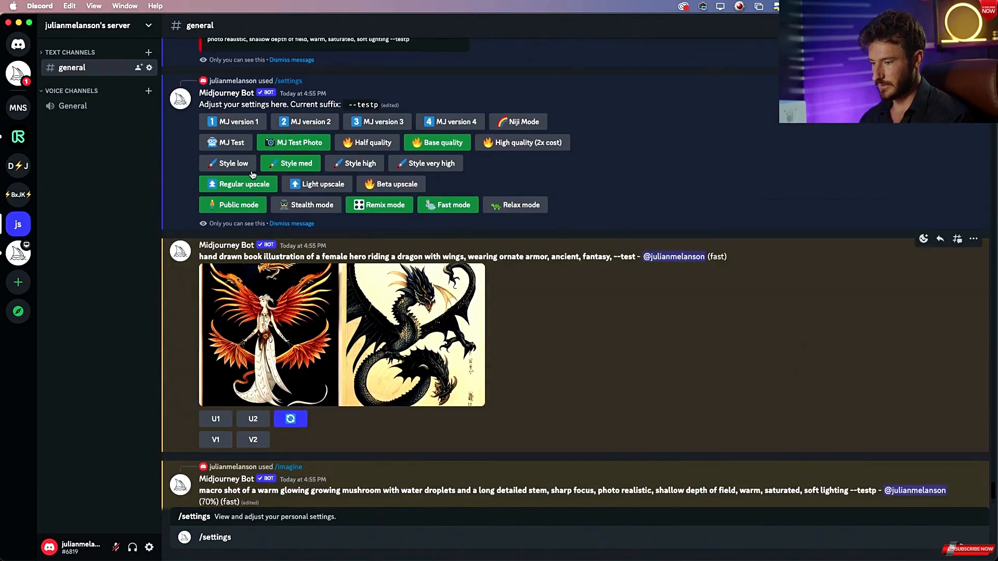
pyautogui.click(239, 147)
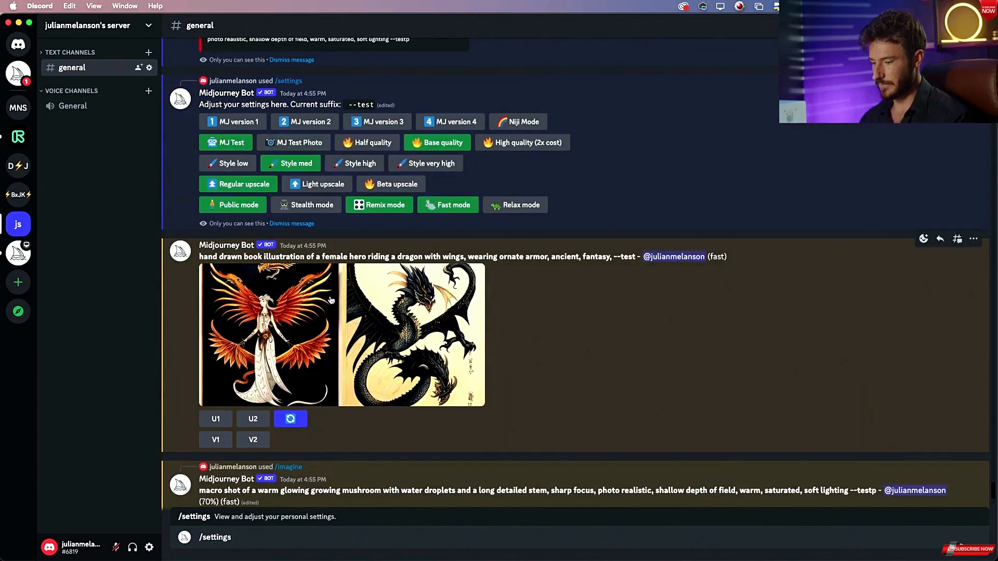
pyautogui.scroll(-15, 296, 468)
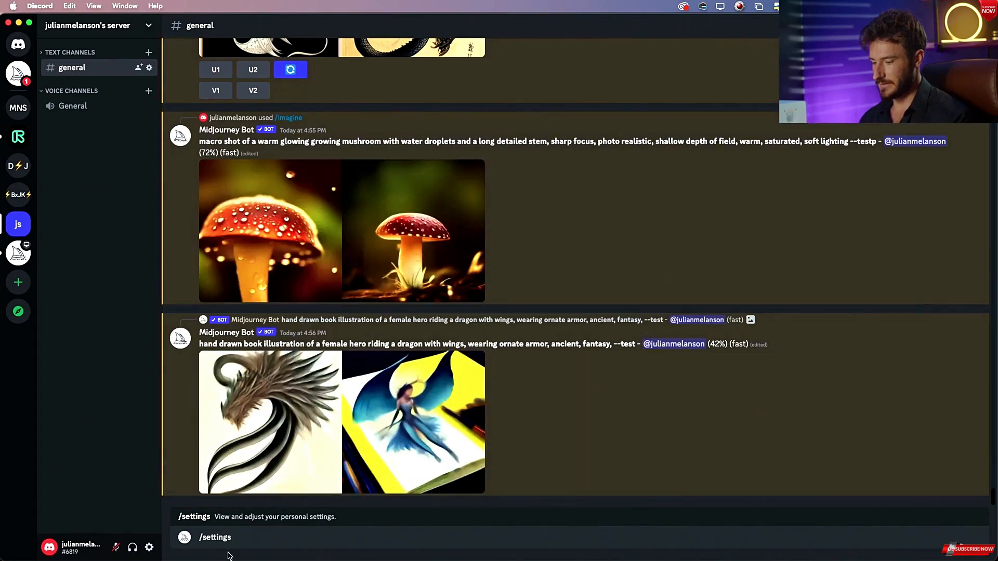
pyautogui.press('Return')
pyautogui.press('Return')
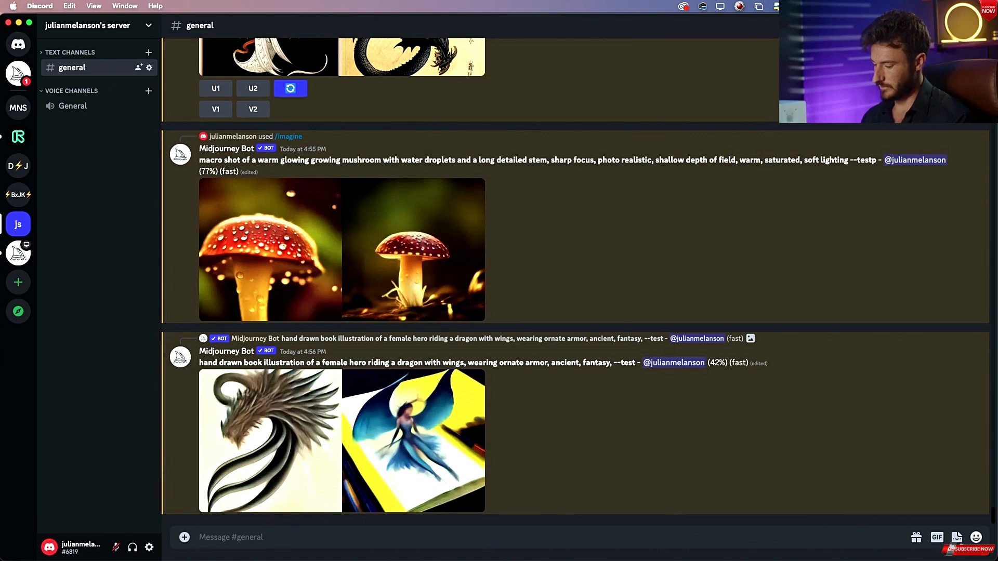
# Start a new /imagine, paste the dragon-rider prompt, append ", close up, inside of a book" and submit.
pyautogui.write('/im')
pyautogui.click(270, 482)
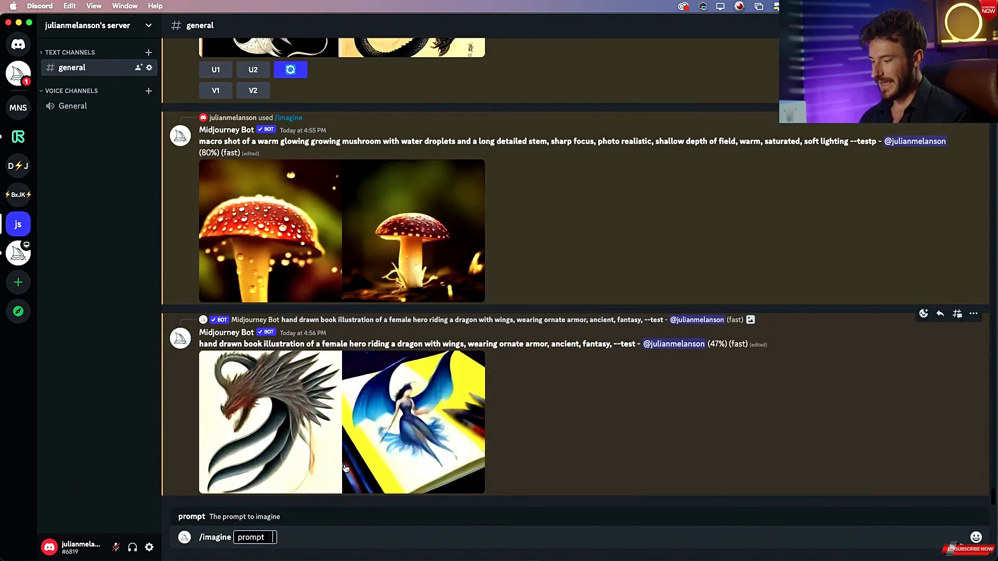
pyautogui.press('super+v')
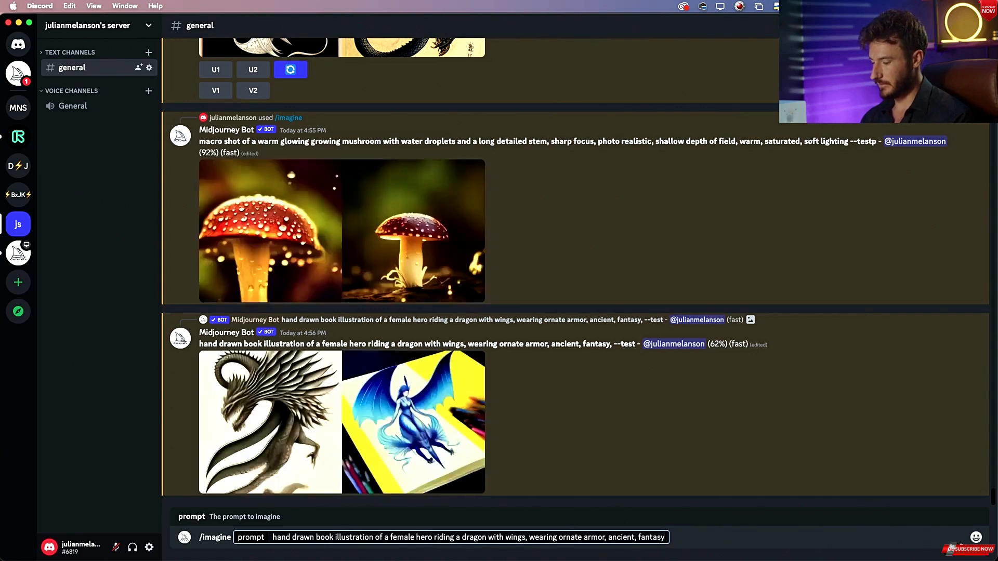
pyautogui.write('close up')
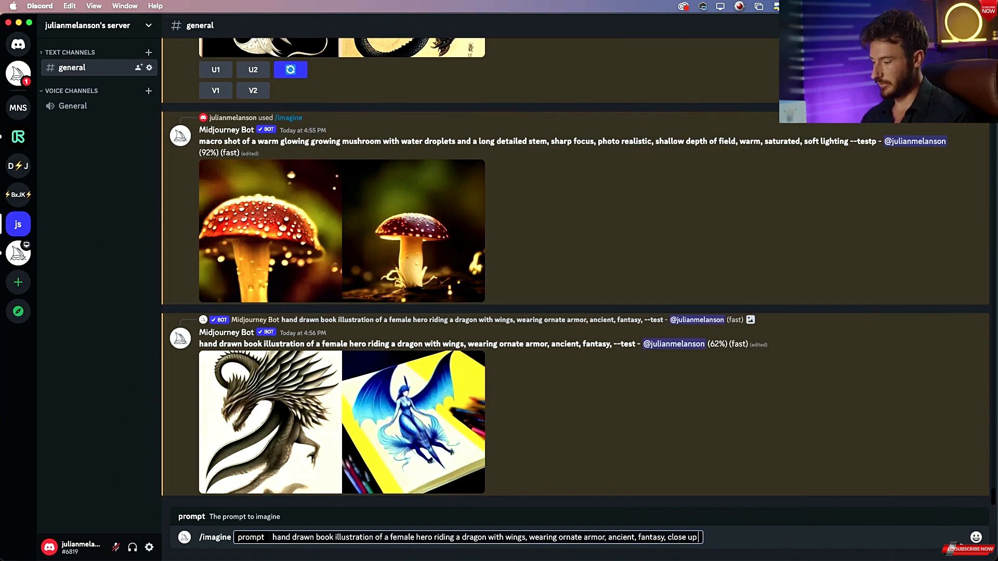
pyautogui.write(', insi')
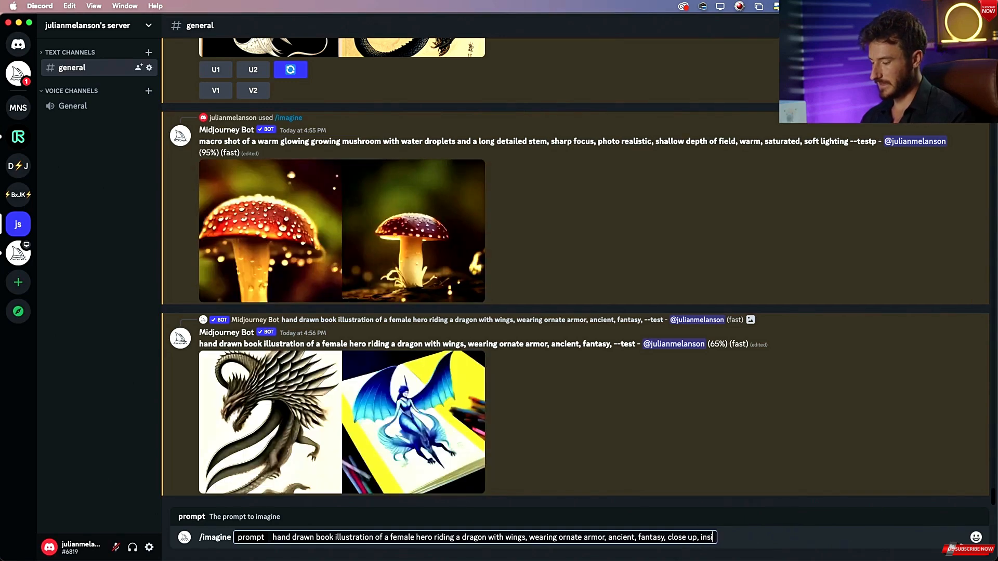
pyautogui.write('de of a book')
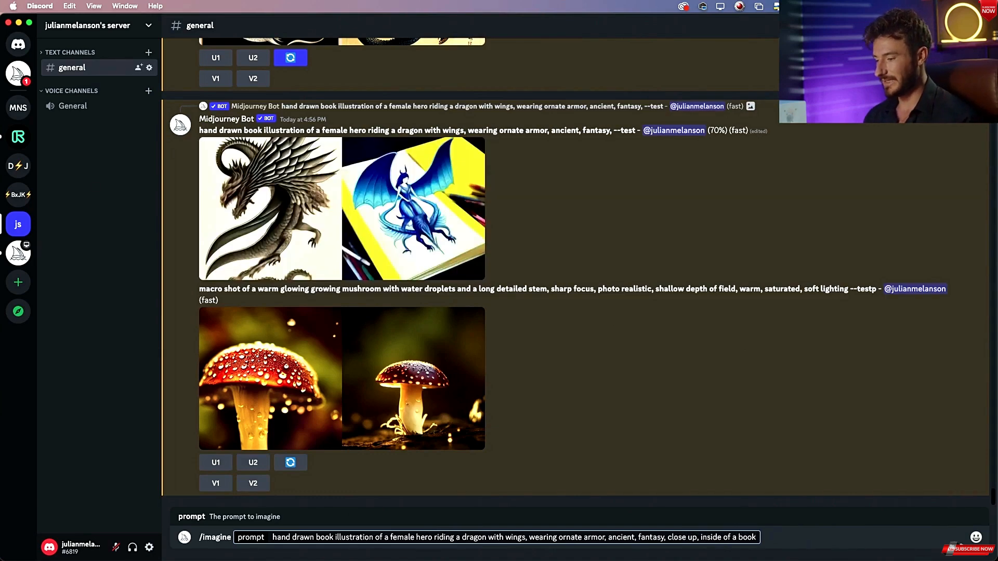
pyautogui.press('Return')
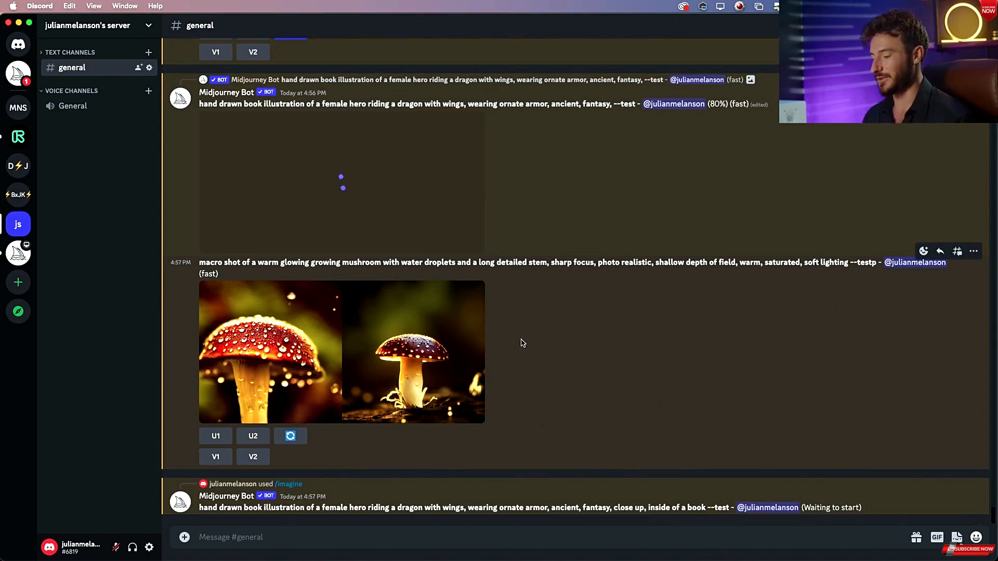
# Scroll through the channel to review the new dragon-rider generations against the earlier ones.
pyautogui.scroll(10, 523, 343)
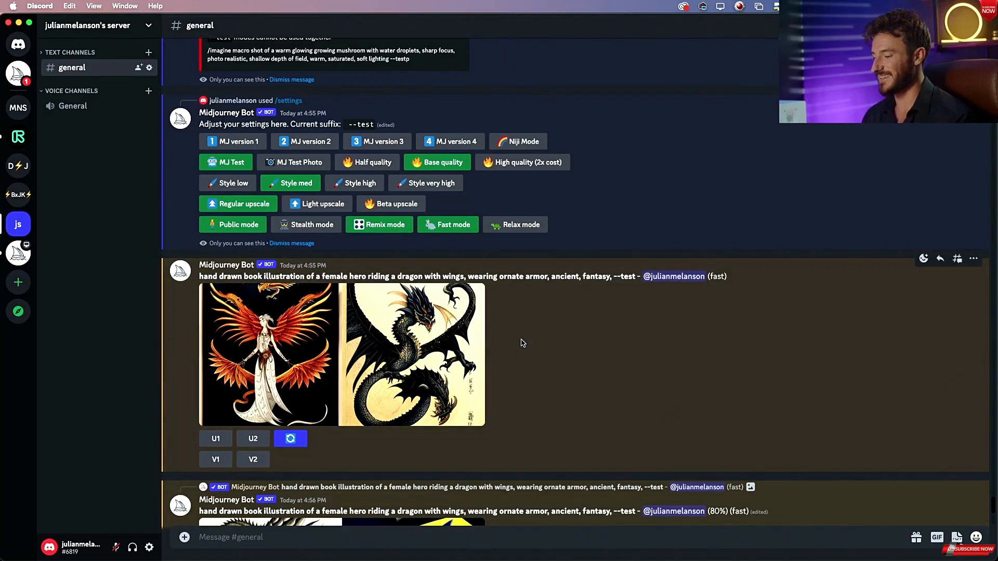
pyautogui.scroll(1, 522, 343)
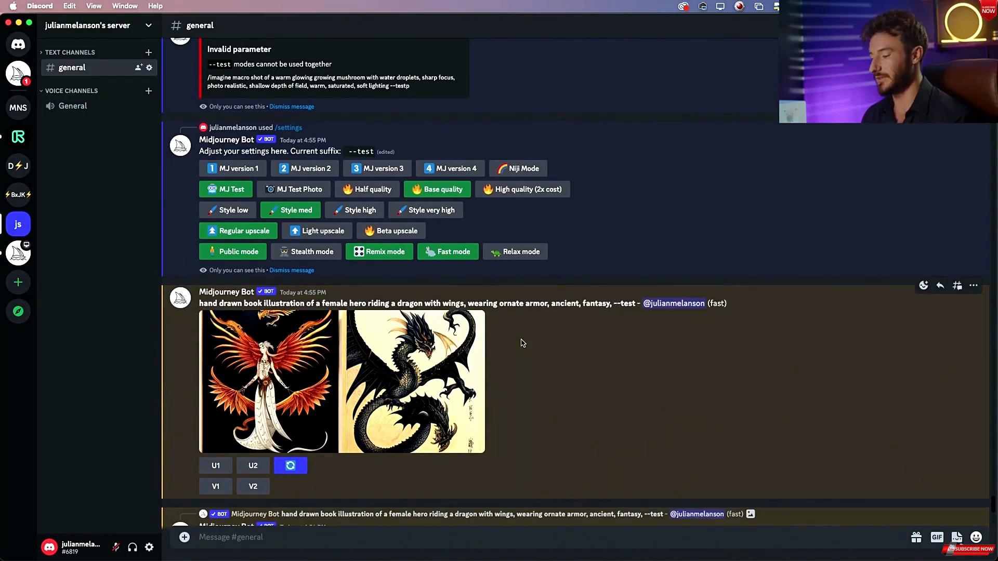
pyautogui.scroll(-10, 522, 343)
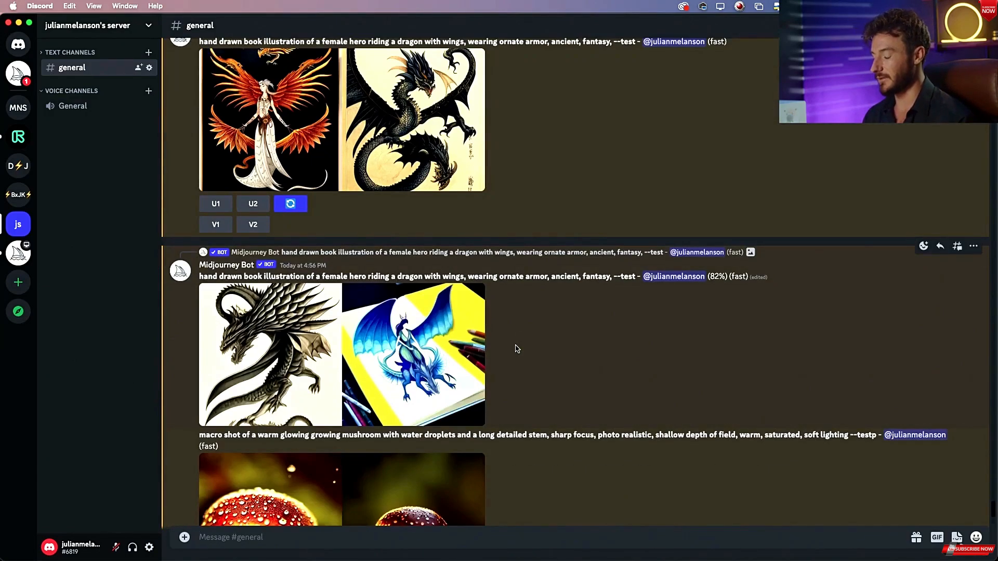
pyautogui.scroll(-10, 517, 350)
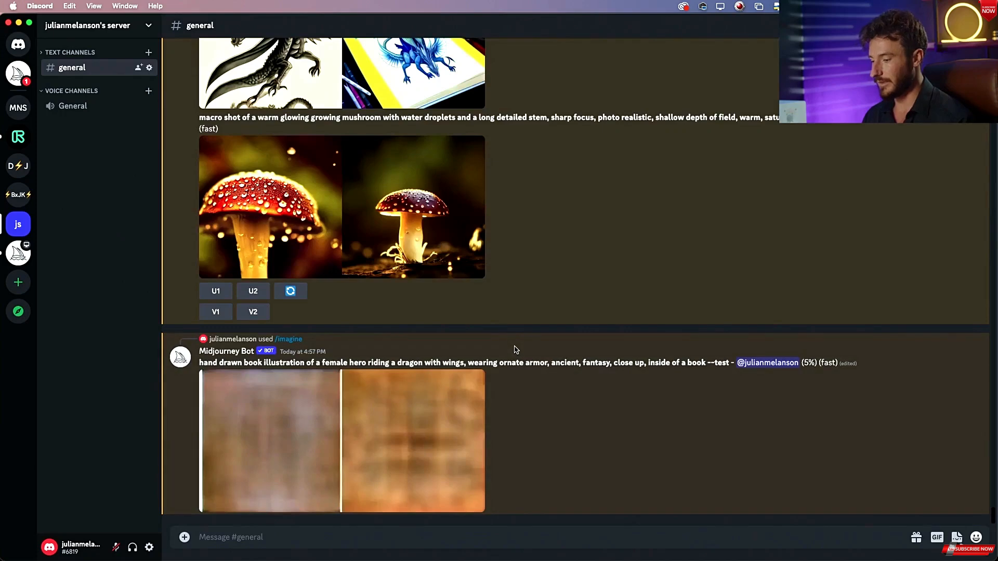
pyautogui.scroll(3, 518, 374)
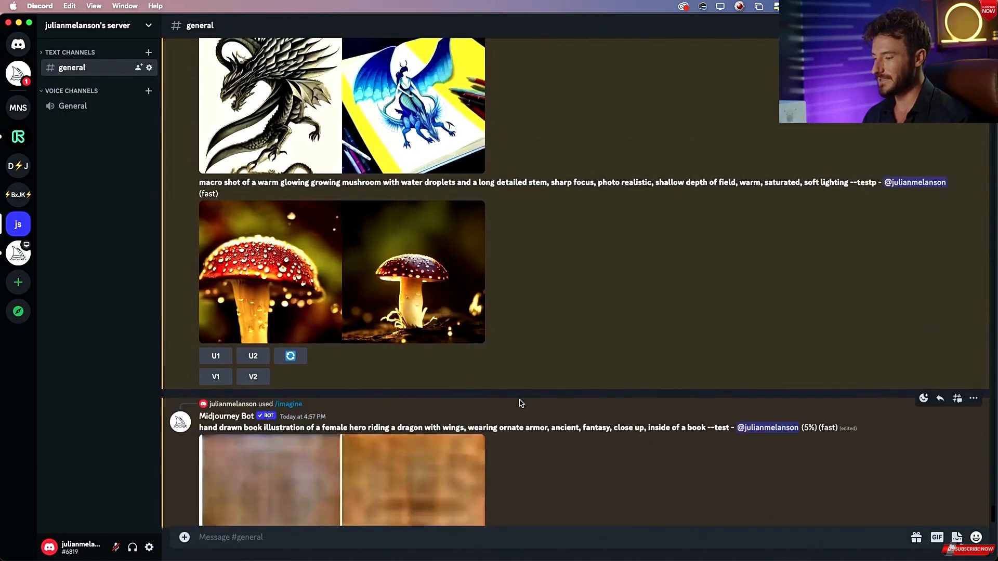
pyautogui.scroll(8, 520, 403)
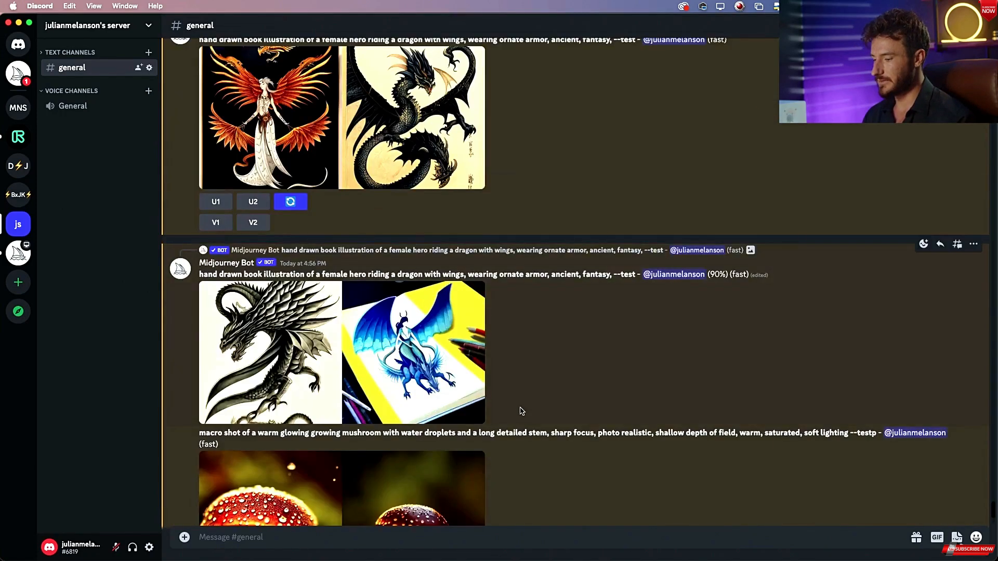
# Switch to Preview and bring the white dragon reference image grid_0-7.png to the front.
pyautogui.press('super+Tab')
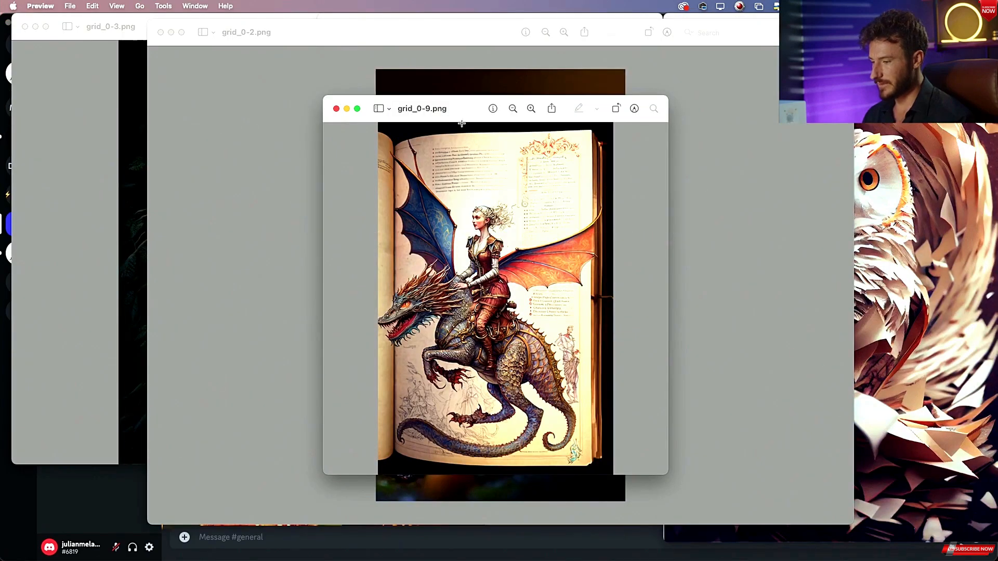
pyautogui.moveTo(462, 123); pyautogui.dragTo(122, 208)
pyautogui.moveTo(333, 38); pyautogui.dragTo(430, 204)
pyautogui.click(451, 140)
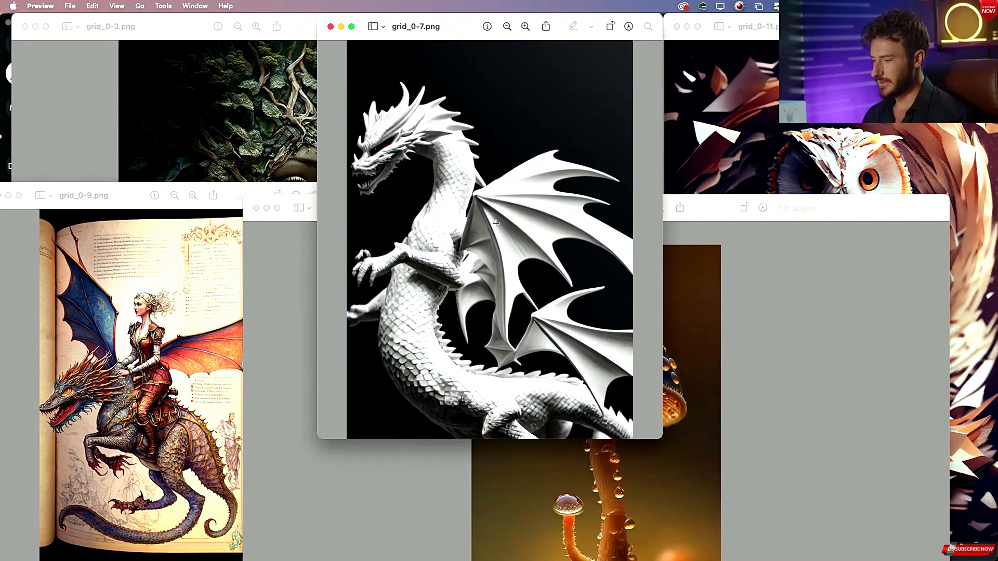
# Enlarge the porcelain dragon results and compare them with the white dragon reference image in Preview.
pyautogui.press('super+Tab')
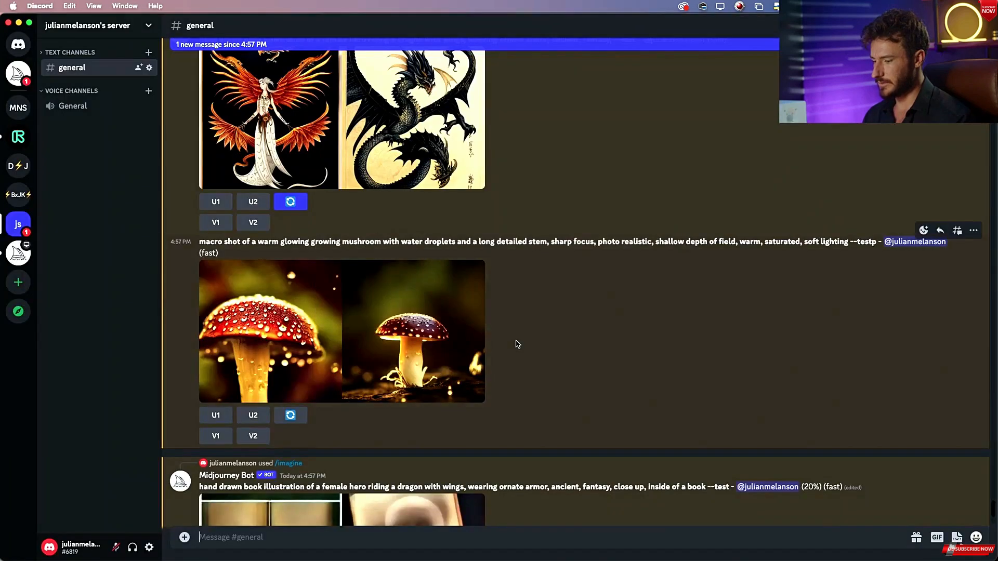
pyautogui.scroll(5, 518, 345)
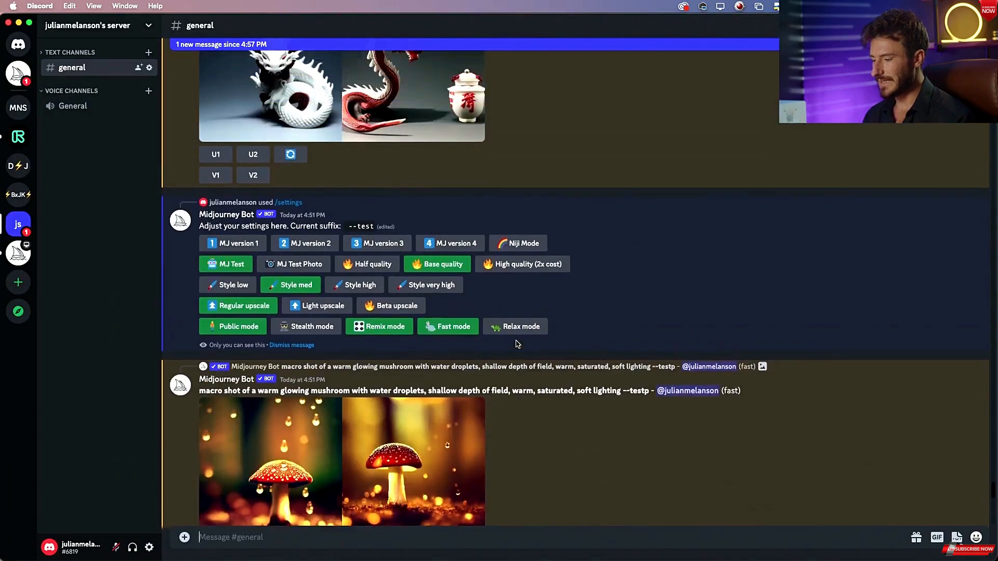
pyautogui.click(331, 248)
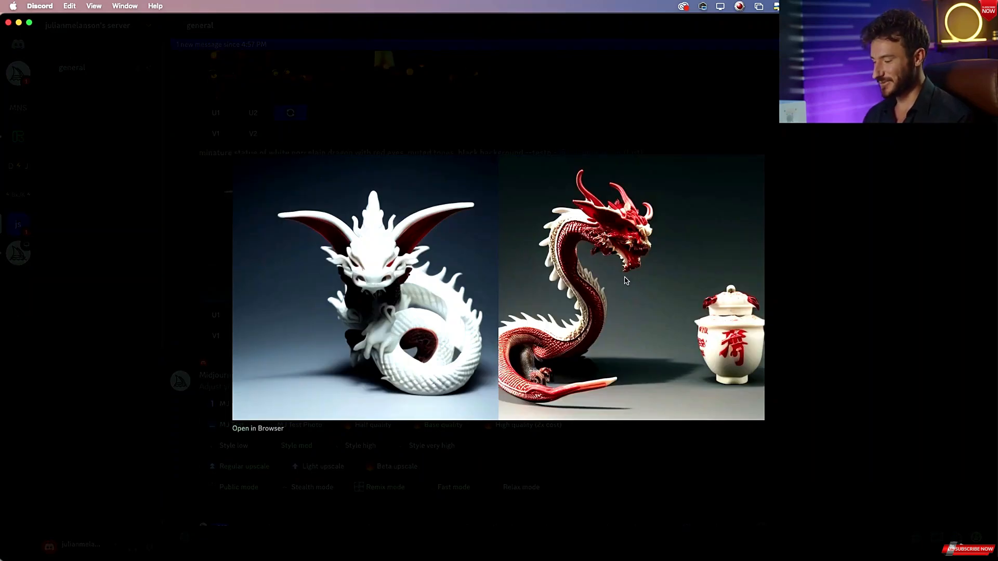
pyautogui.press('super+Tab')
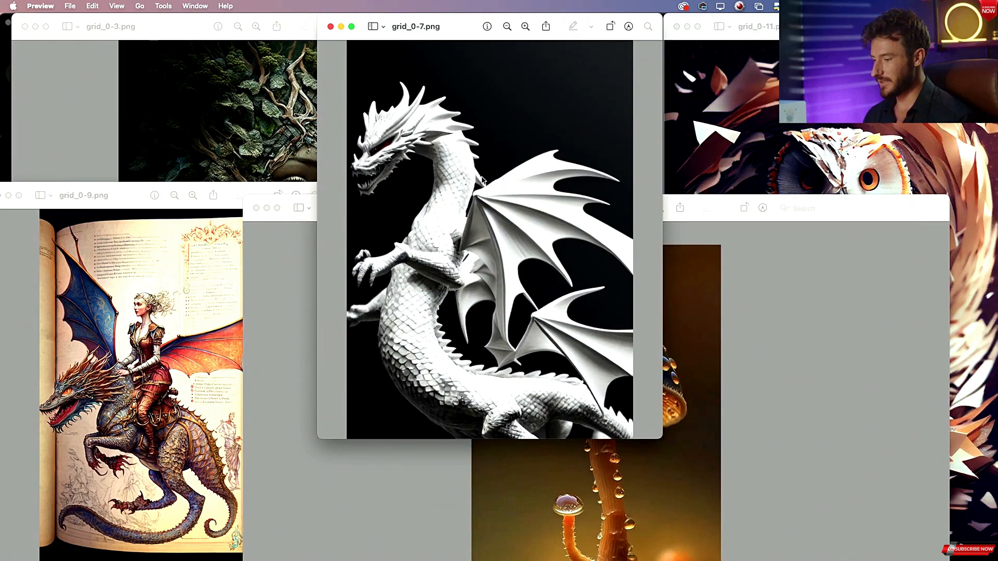
pyautogui.press('super+Tab')
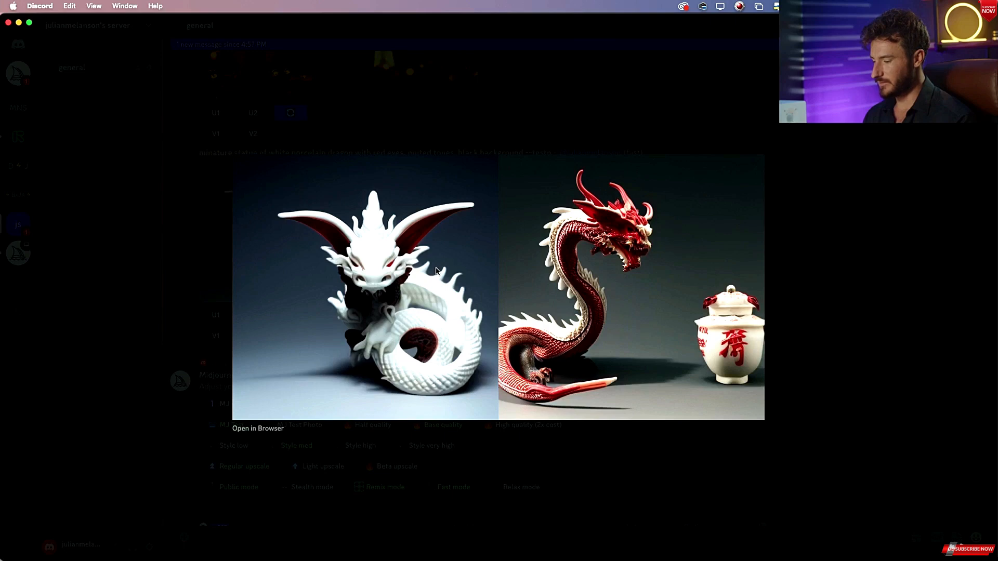
pyautogui.press('super+Tab')
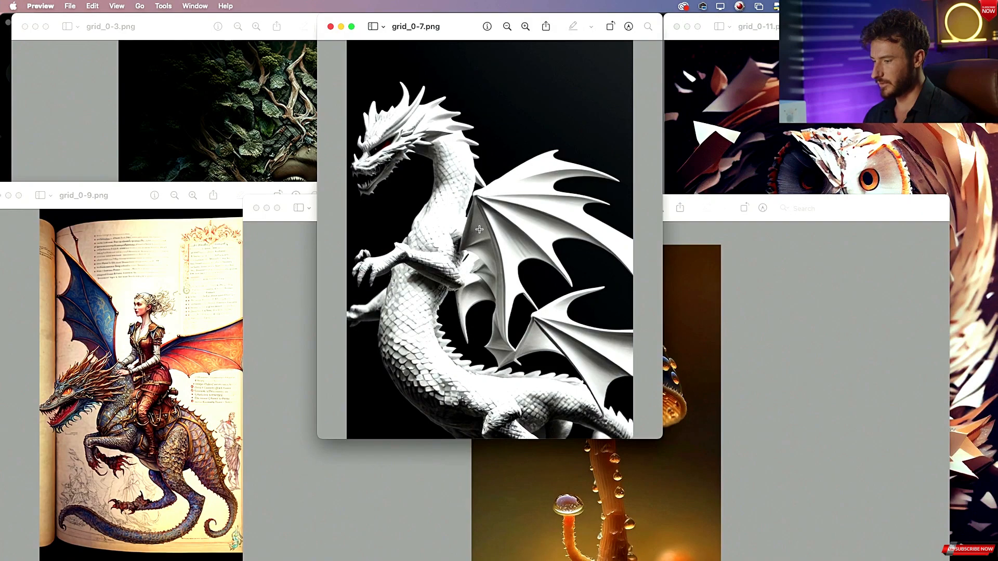
pyautogui.press('super+Tab')
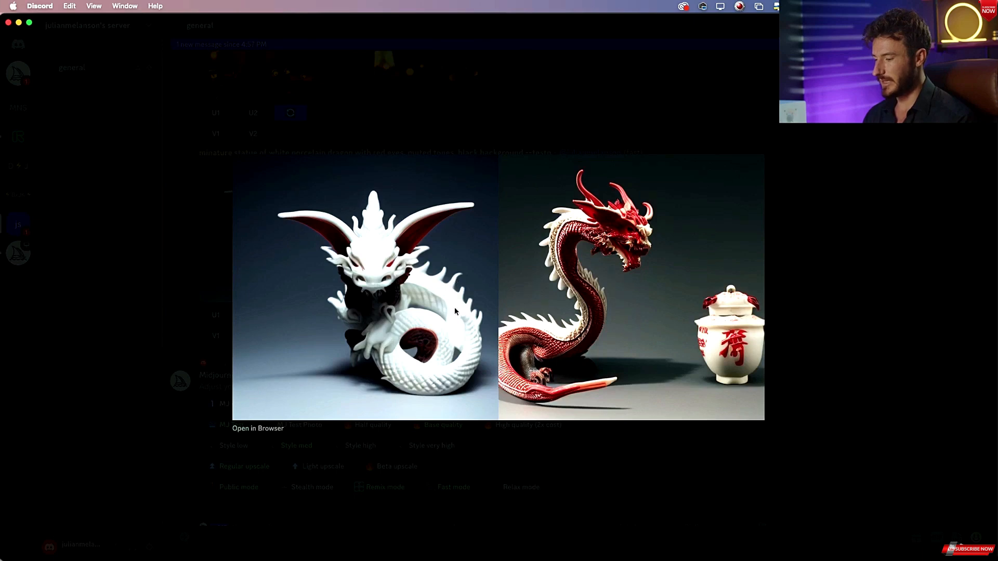
pyautogui.press('super+Tab')
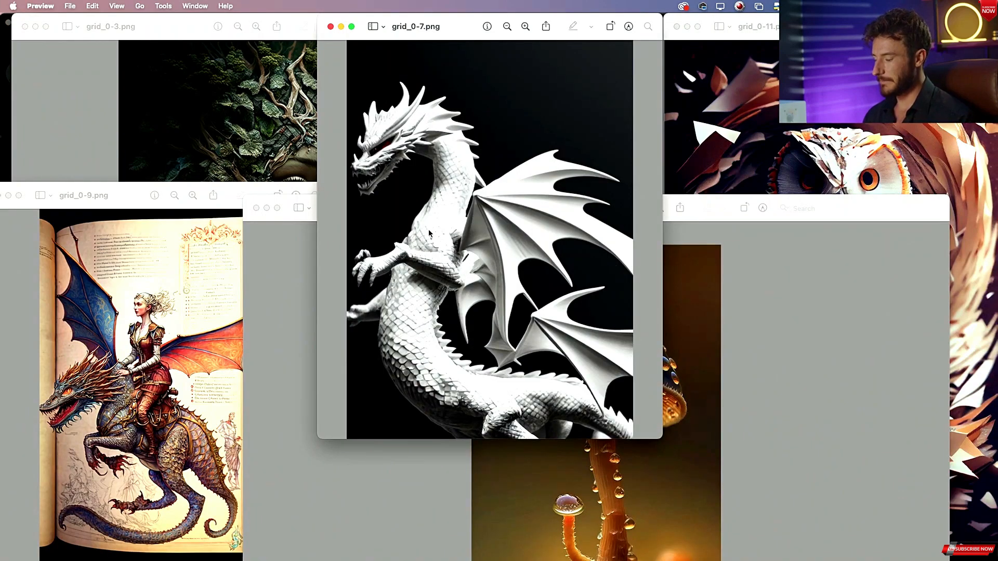
pyautogui.press('super+Tab')
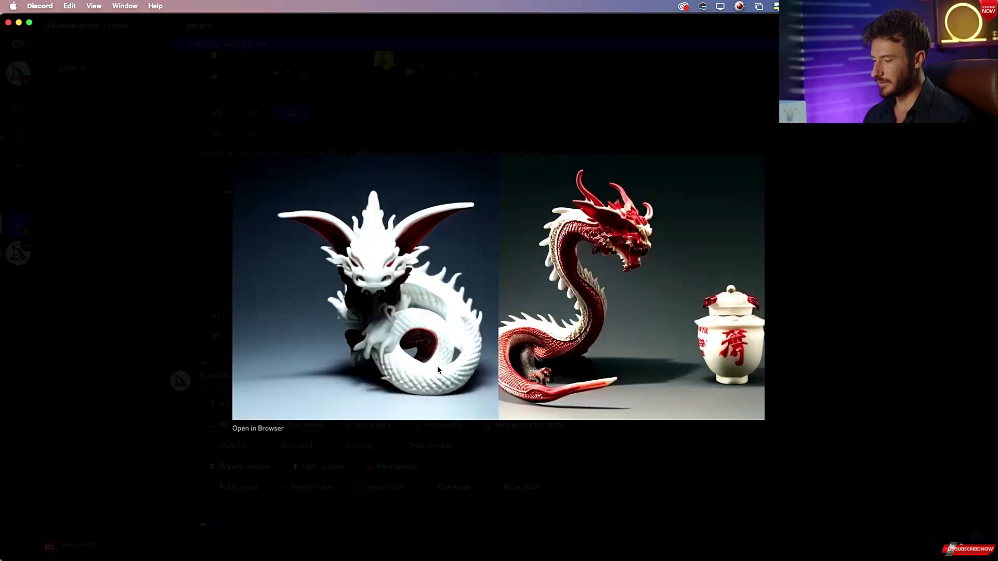
# Copy the "minature statue of white porcelain dragon with red eyes, muted tones, black background" prompt and focus the message box.
pyautogui.click(830, 232)
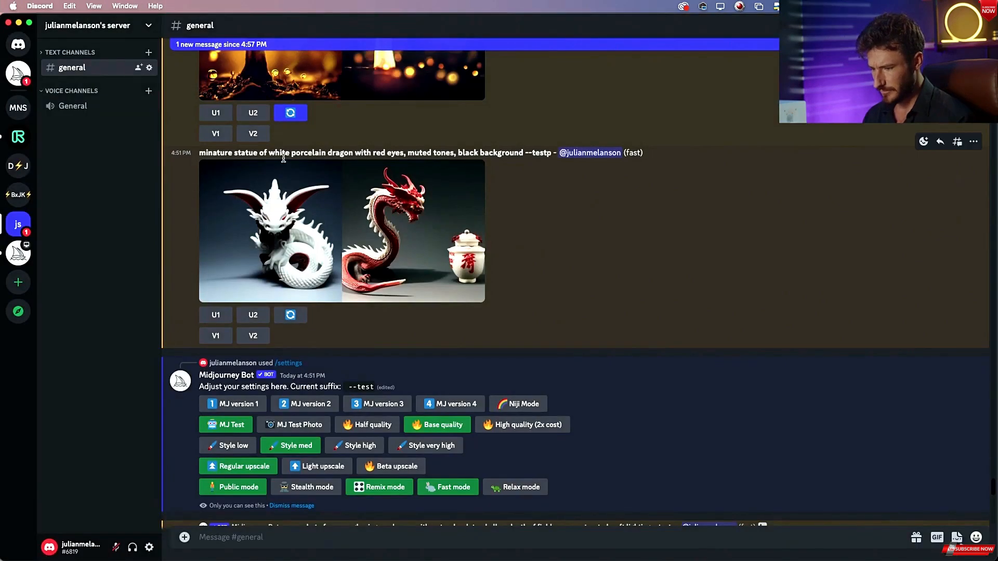
pyautogui.moveTo(199, 155); pyautogui.dragTo(524, 154)
pyautogui.press('super+c')
pyautogui.click(286, 537)
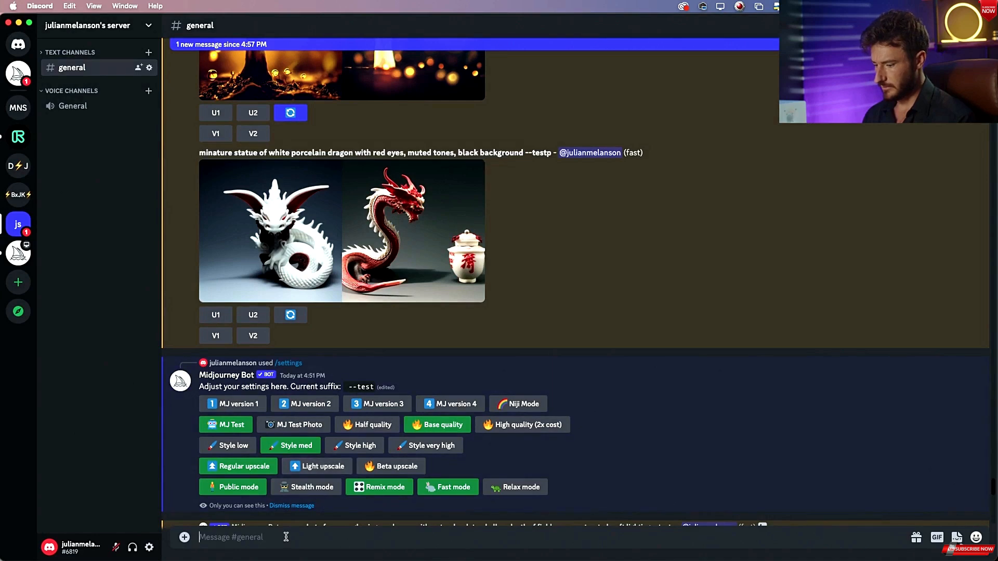
# Start an /imagine command with the copied porcelain dragon prompt, inserting "fully body" after "minature" and "a fierce" before "white".
pyautogui.write('/im')
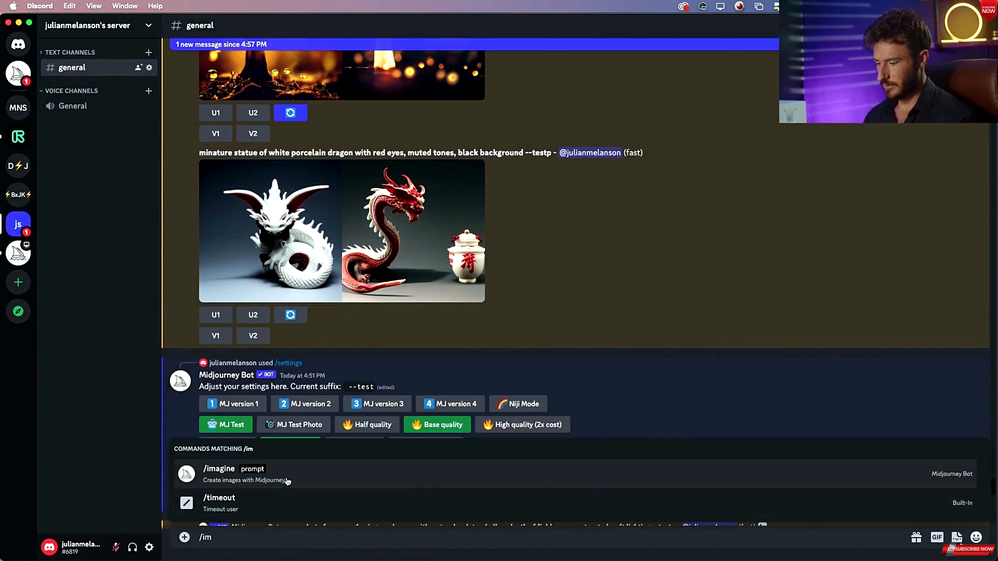
pyautogui.press('Tab')
pyautogui.press('super+v')
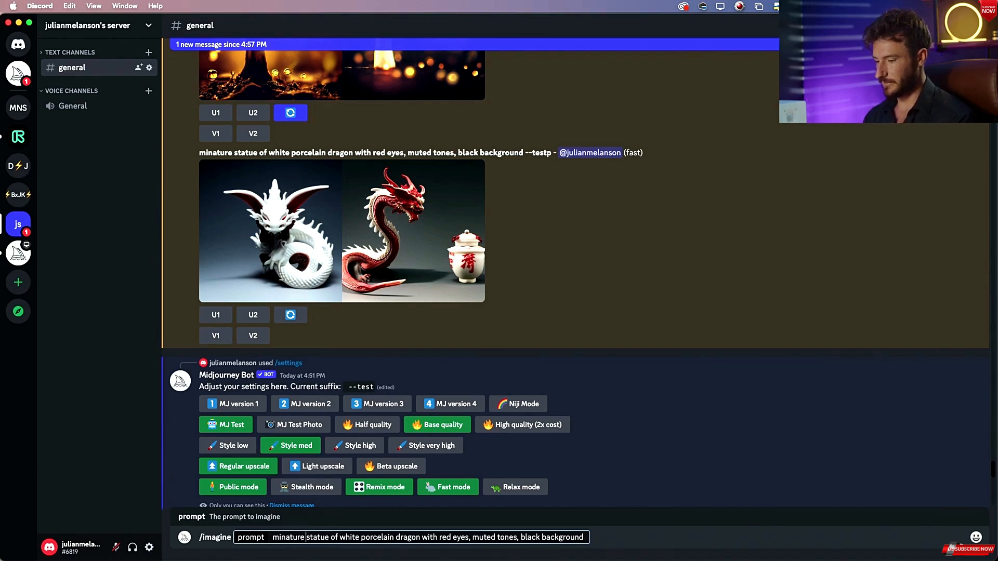
pyautogui.write('fully body')
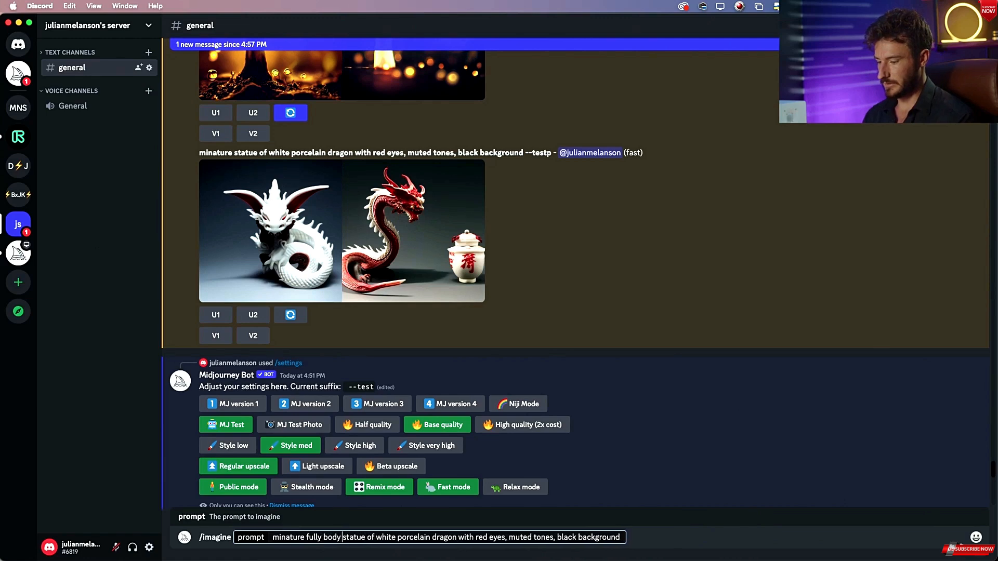
pyautogui.click(376, 537)
pyautogui.write('a fierce')
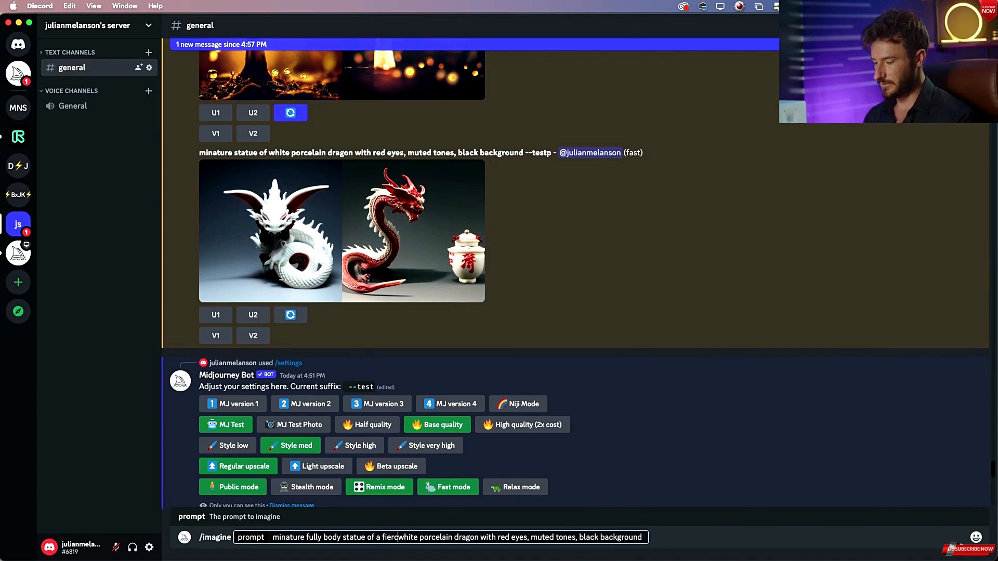
# Compare the enlarged porcelain dragon results with the white dragon reference image grid_0-7.png in Preview.
pyautogui.click(347, 256)
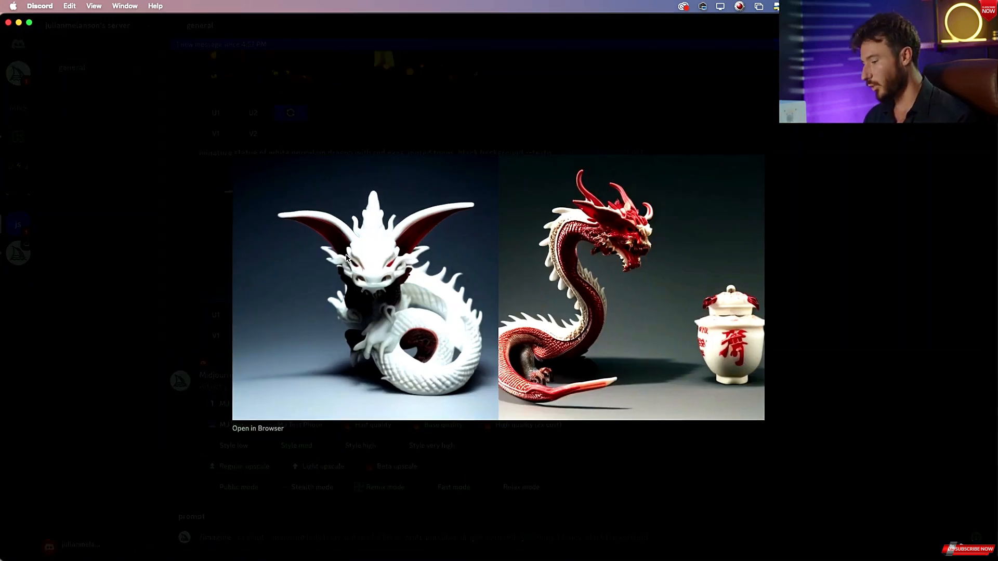
pyautogui.press('super+Tab')
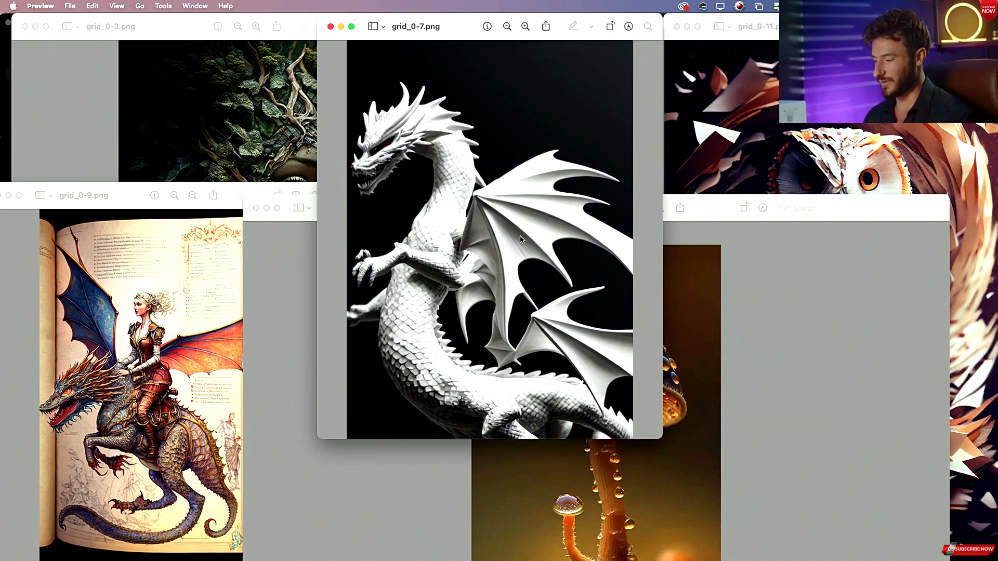
pyautogui.press('super+Tab')
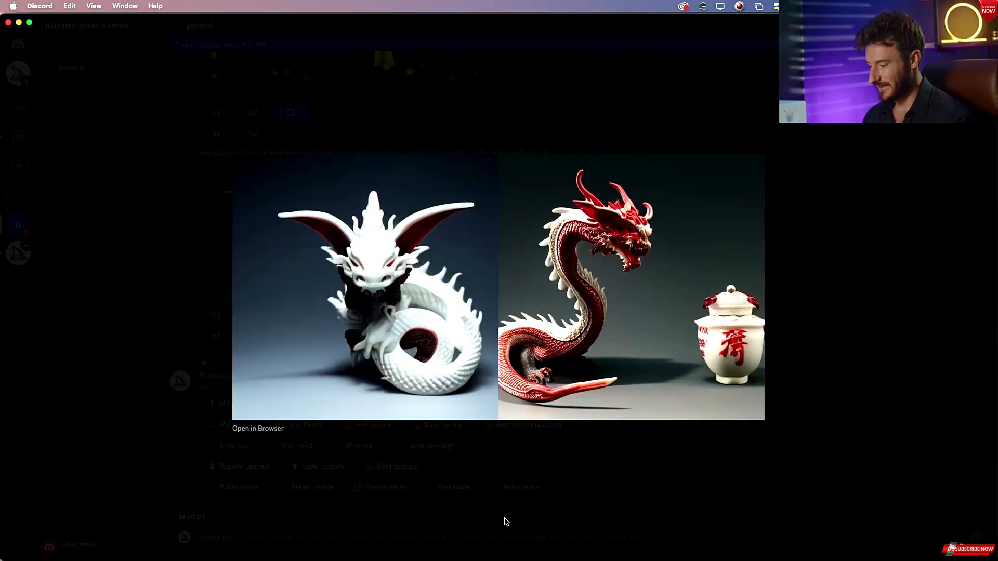
pyautogui.click(539, 535)
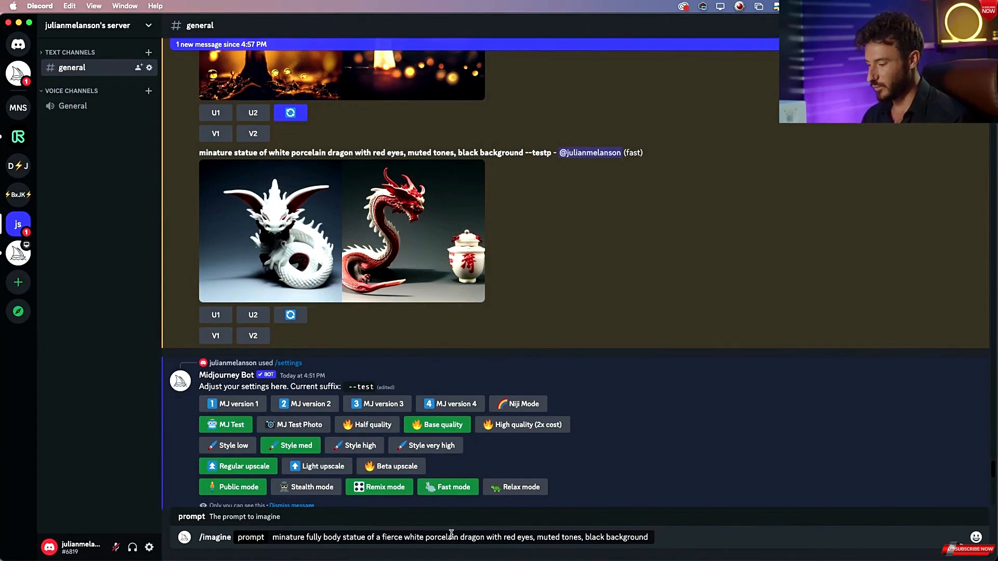
pyautogui.click(333, 236)
pyautogui.press('super+Tab')
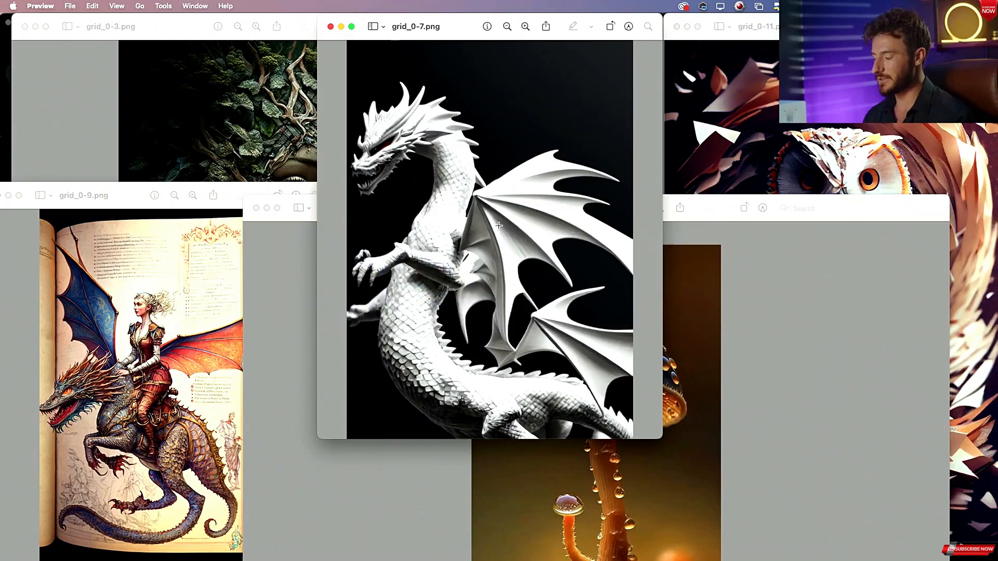
pyautogui.press('super+Tab')
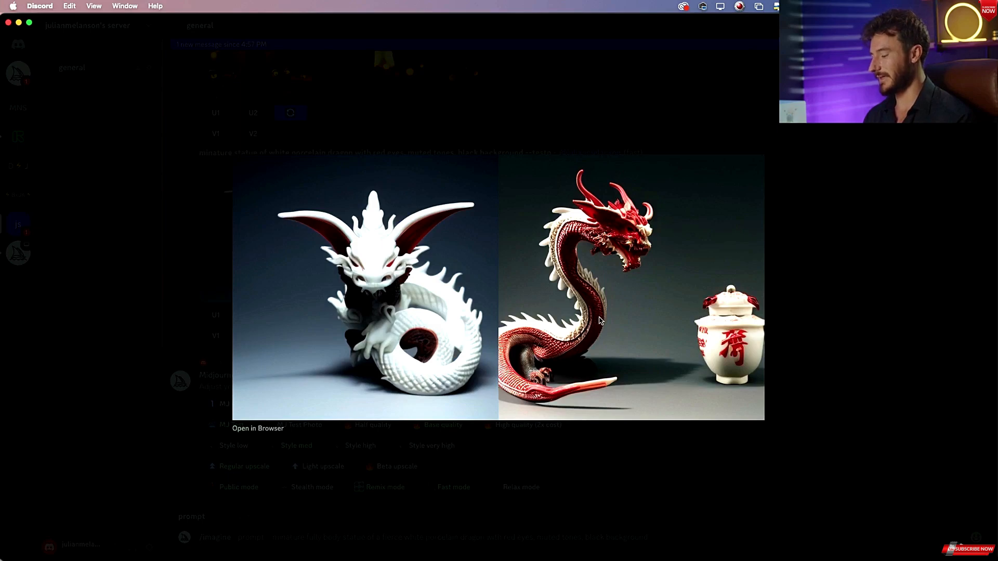
pyautogui.press('super+Tab')
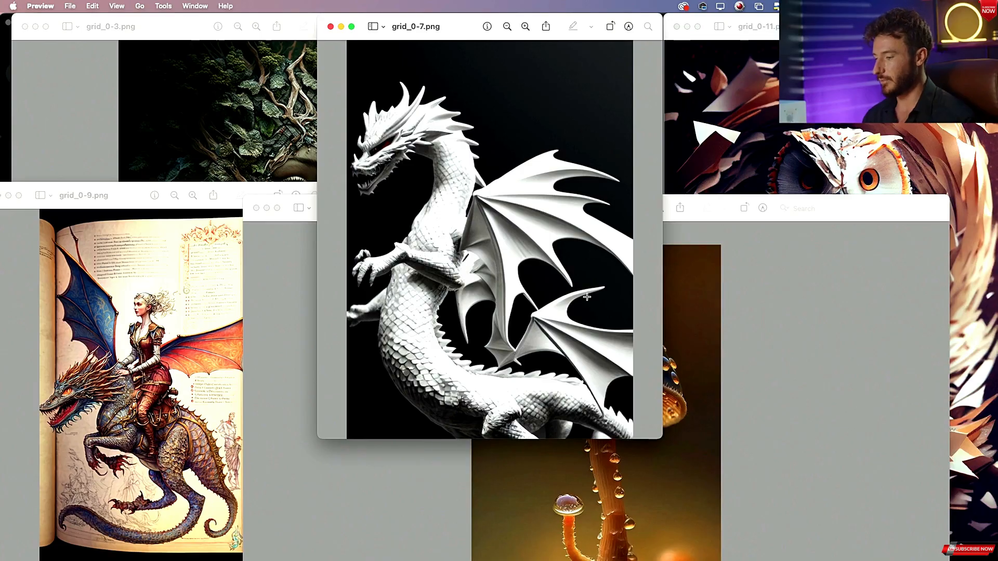
pyautogui.press('super+Tab')
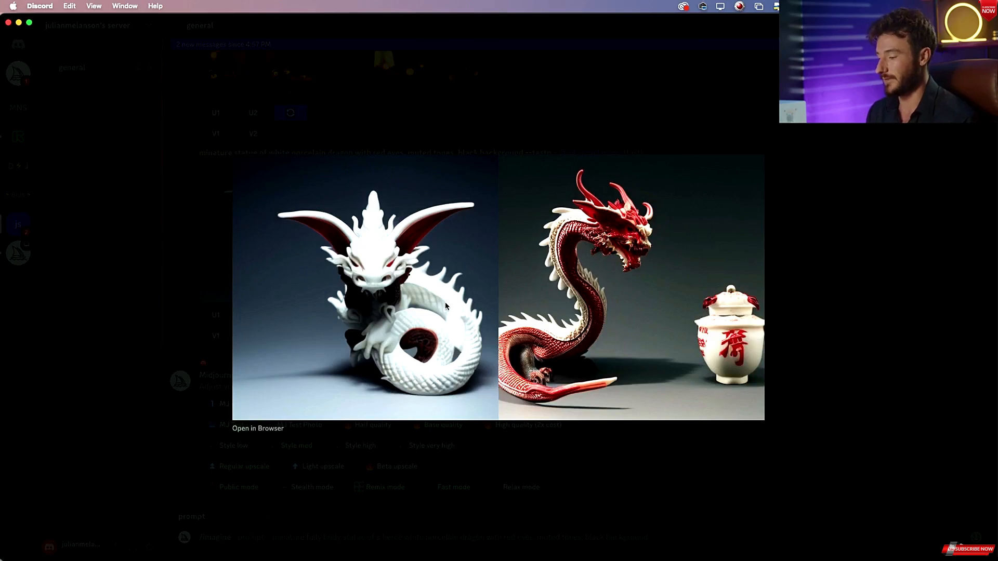
pyautogui.press('super+Tab')
pyautogui.press('super+Tab')
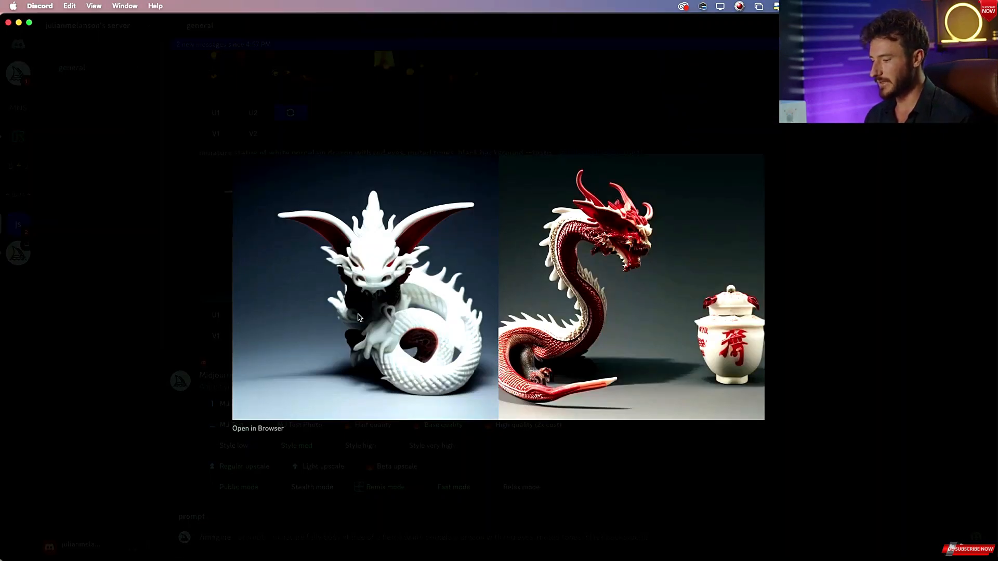
pyautogui.click(603, 487)
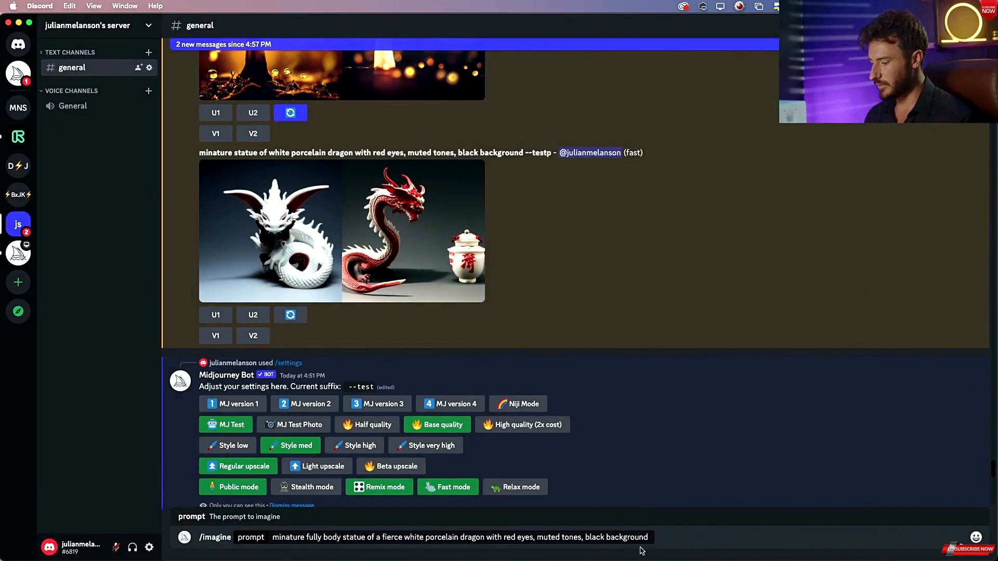
# Add "de saturated," before "black background" in the prompt and submit it.
pyautogui.click(587, 537)
pyautogui.write('de saturat')
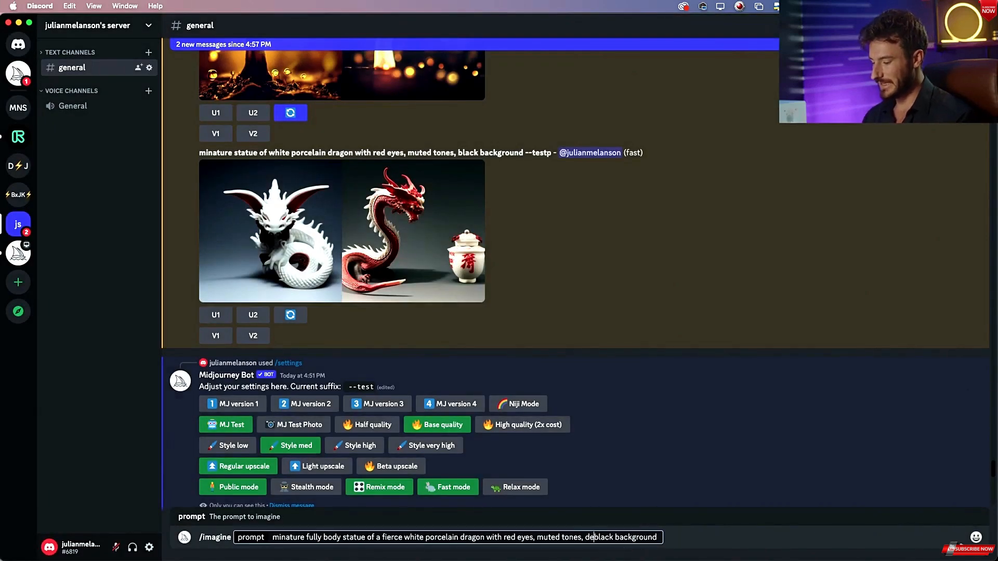
pyautogui.write('ed,')
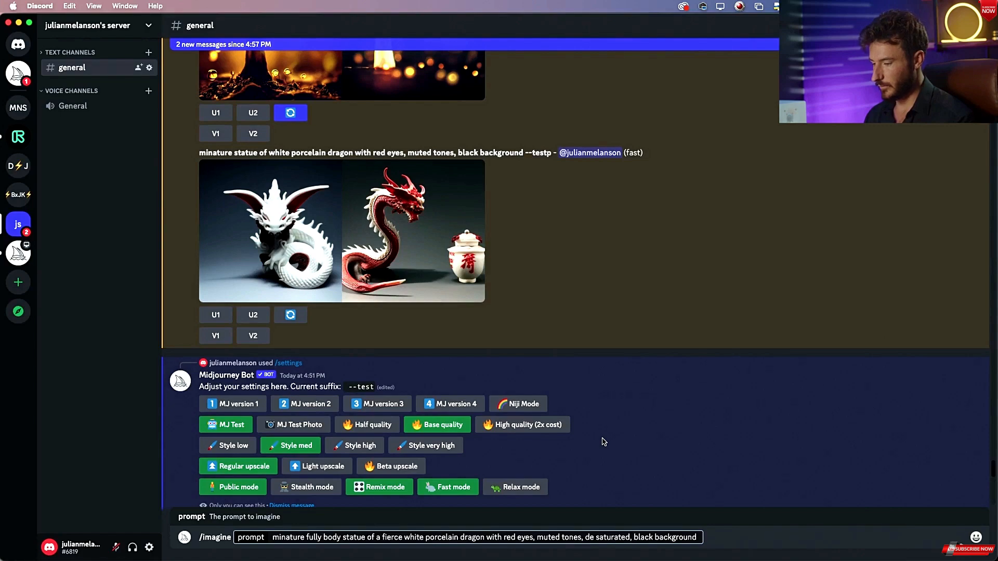
pyautogui.press('Return')
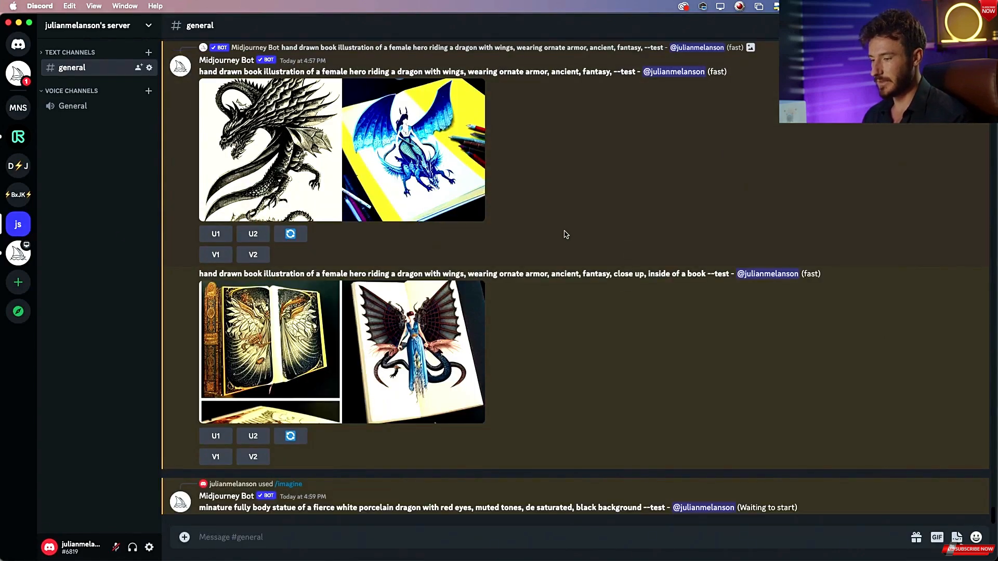
# Scroll through the channel and enlarge the dragon-rider book illustration results to examine them.
pyautogui.scroll(2, 567, 234)
pyautogui.scroll(-2, 566, 234)
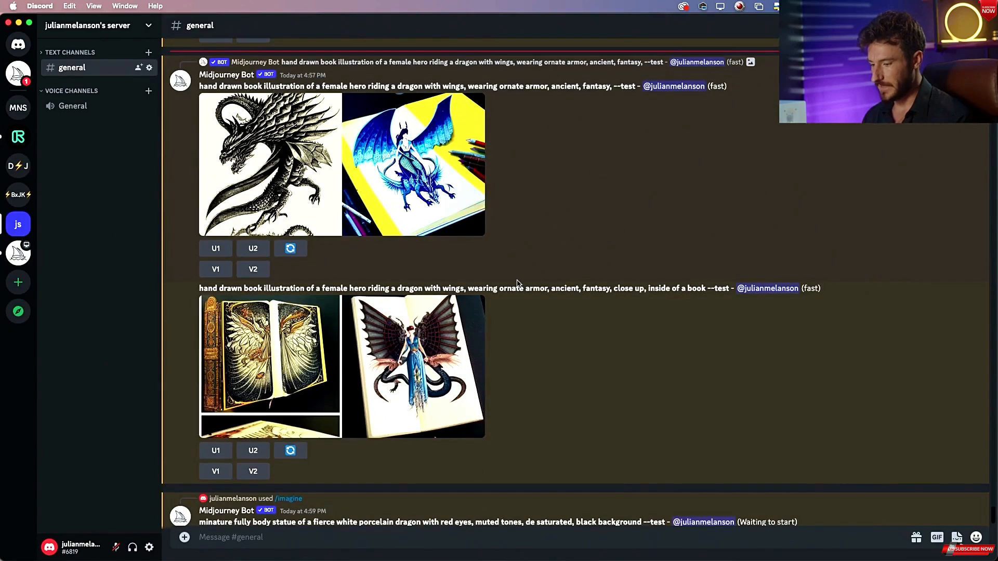
pyautogui.moveTo(233, 289); pyautogui.dragTo(199, 289)
pyautogui.click(381, 316)
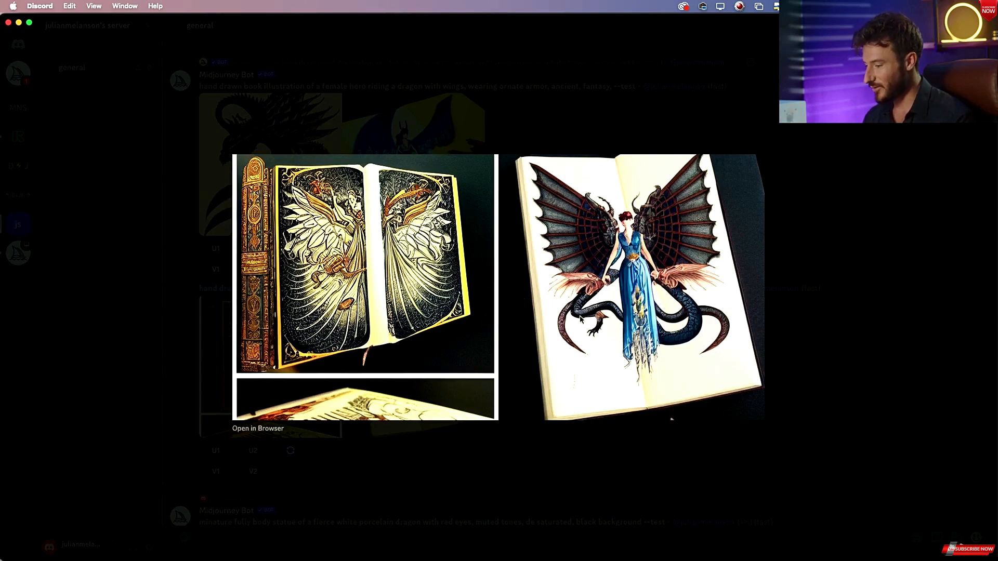
pyautogui.press('Escape')
pyautogui.scroll(2, 520, 358)
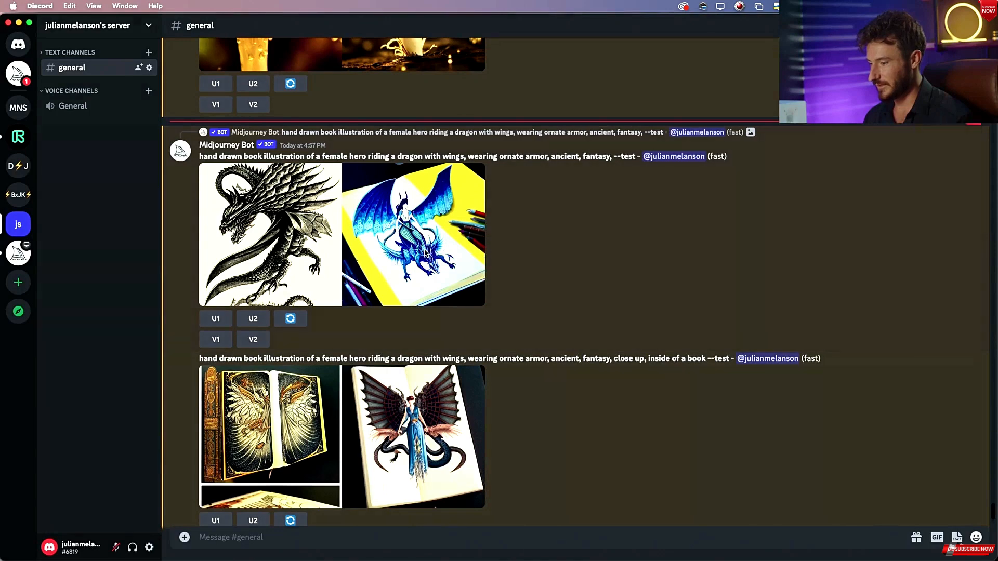
pyautogui.click(425, 253)
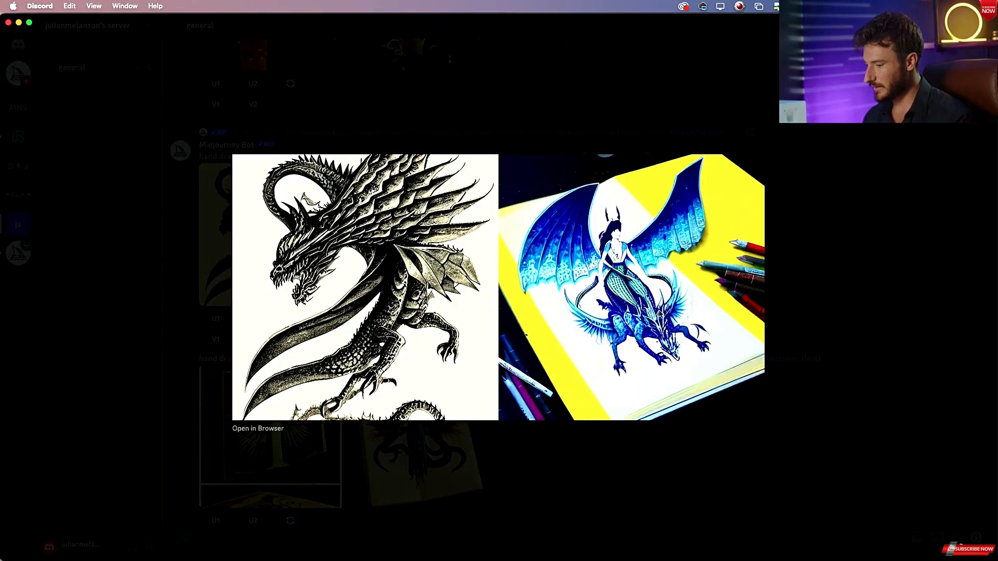
# Switch to Preview and bring the dragon-rider reference image grid_0-9.png to the front for comparison.
pyautogui.press('super+Tab')
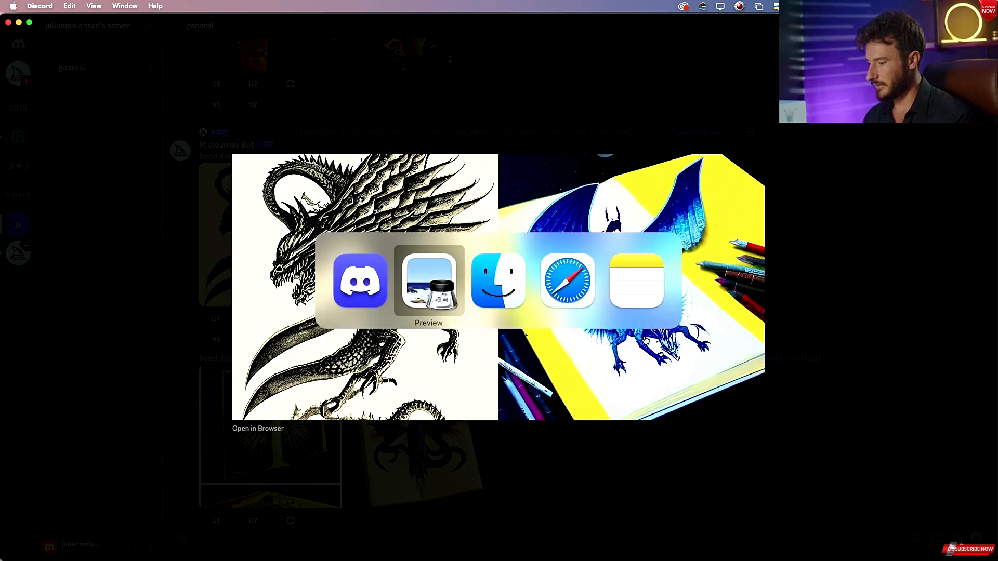
pyautogui.press('super+shift+Tab')
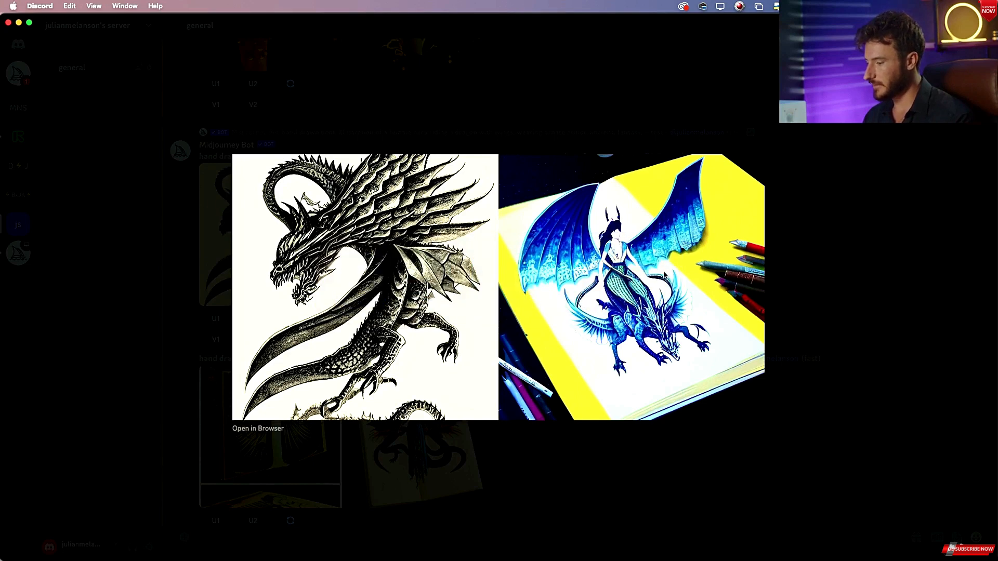
pyautogui.press('super+Tab')
pyautogui.click(251, 305)
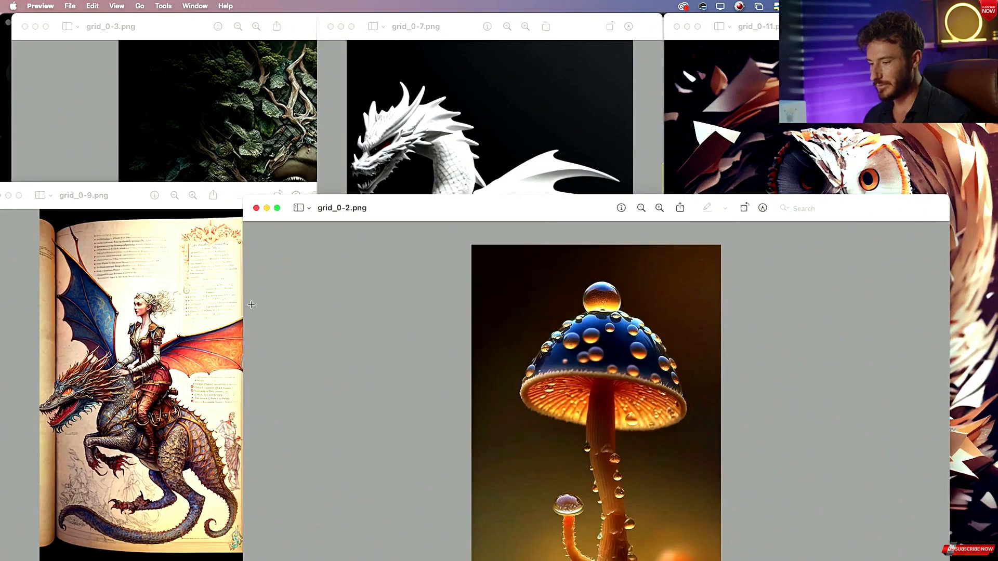
pyautogui.click(134, 201)
pyautogui.moveTo(133, 201); pyautogui.dragTo(453, 118)
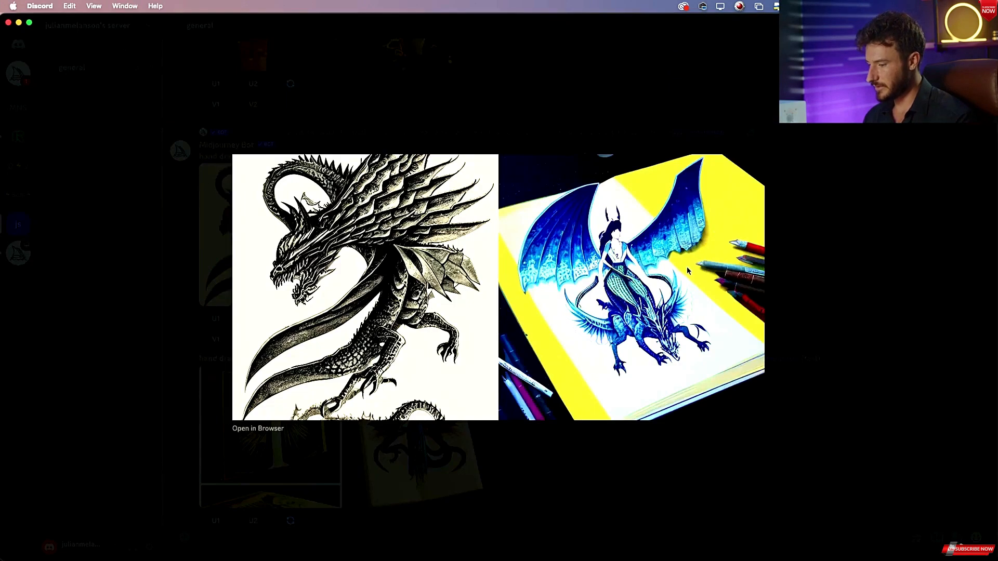
pyautogui.press('Escape')
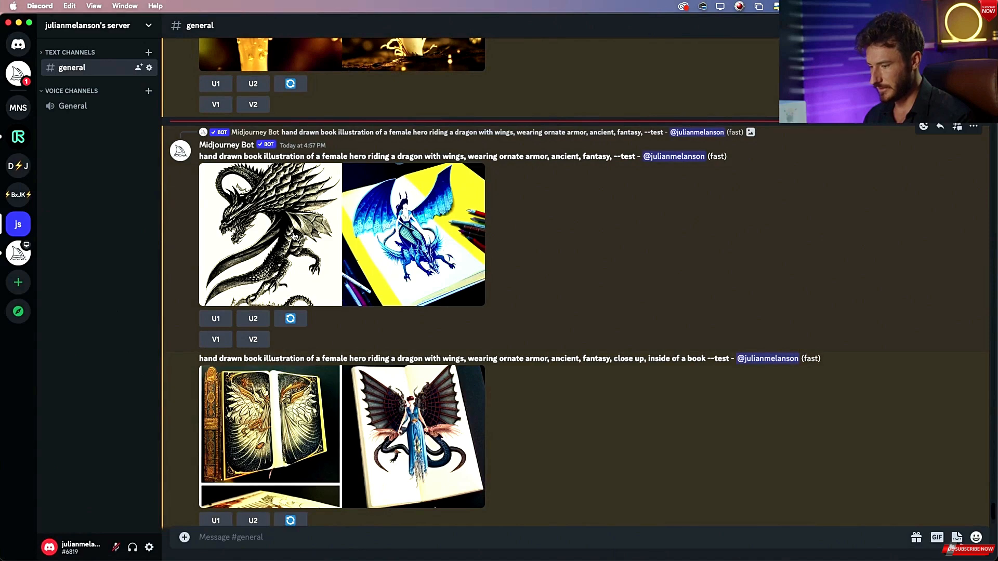
# Request a variation of the second image from the first dragon-rider grid, submitting the remix prompt unchanged.
pyautogui.click(300, 318)
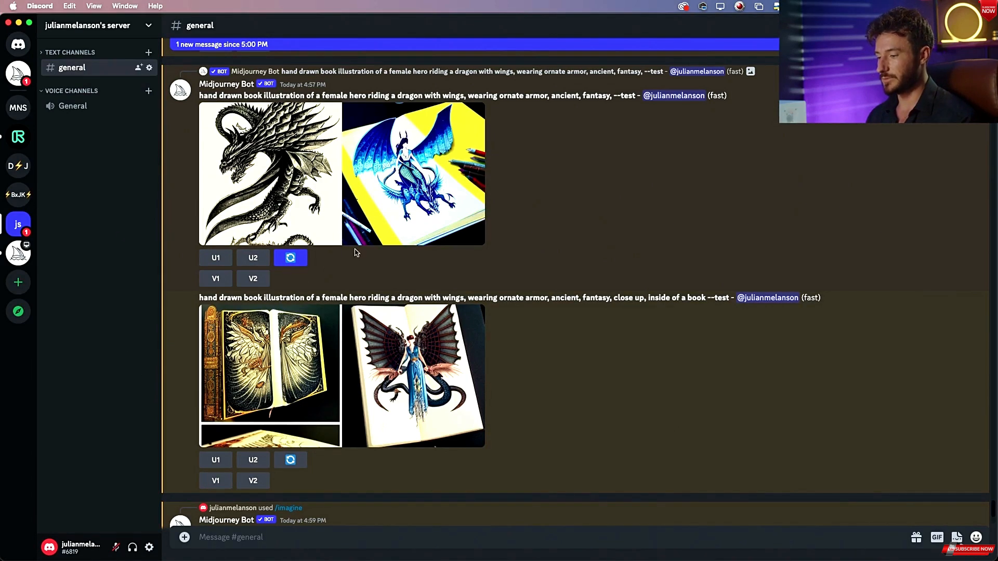
pyautogui.click(253, 279)
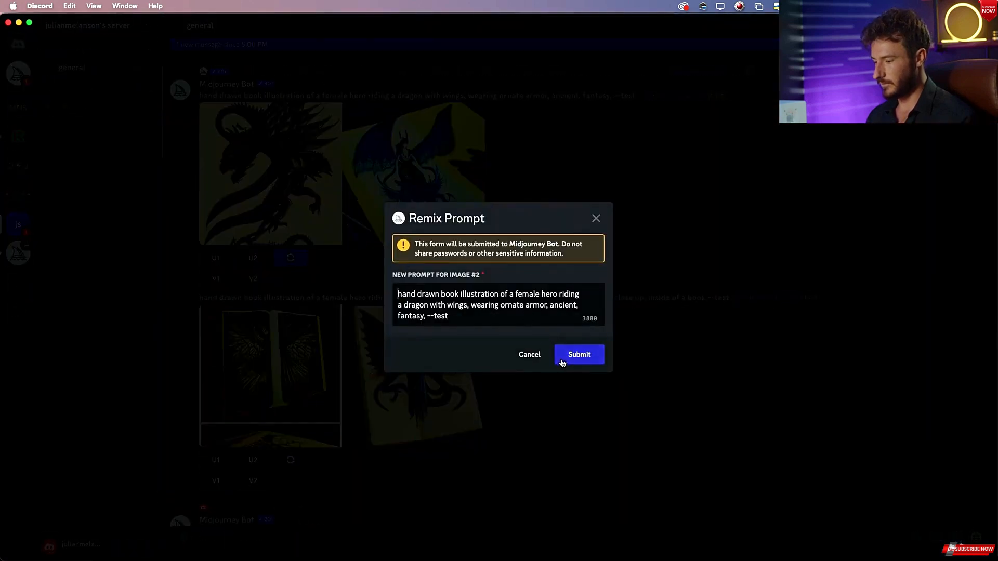
pyautogui.click(596, 358)
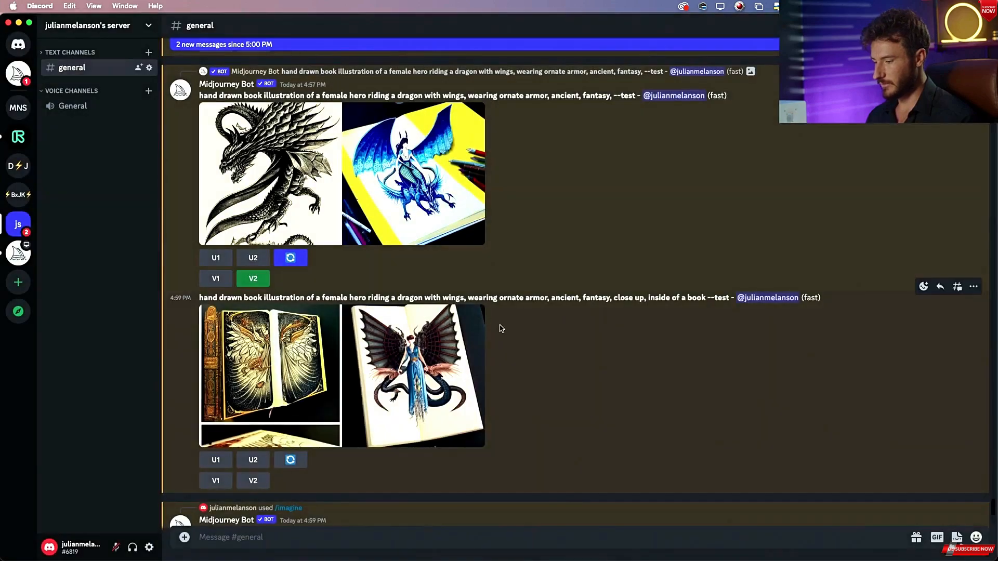
# Scroll back through the earlier mushroom and porcelain dragon generations in the channel.
pyautogui.scroll(10, 452, 310)
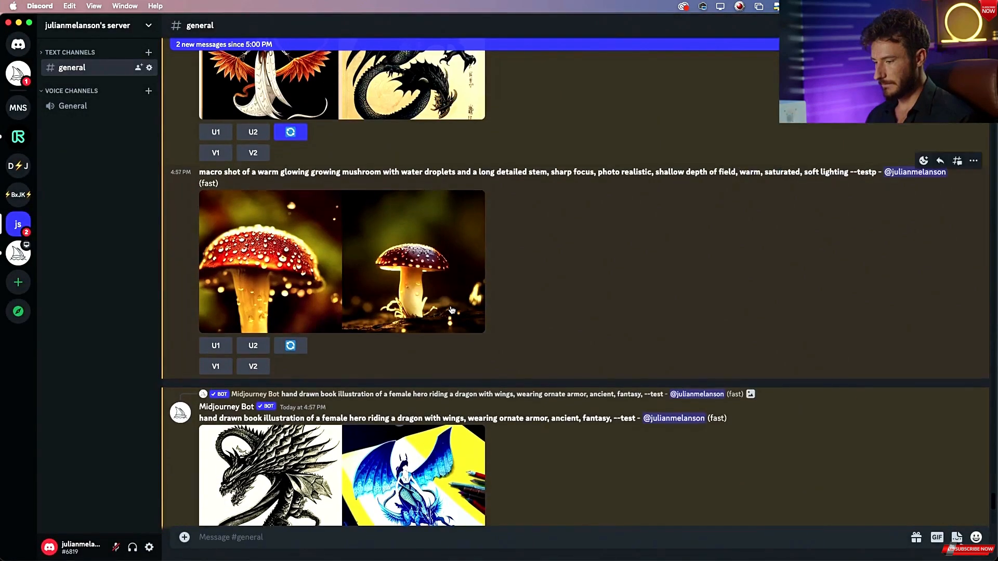
pyautogui.scroll(11, 452, 309)
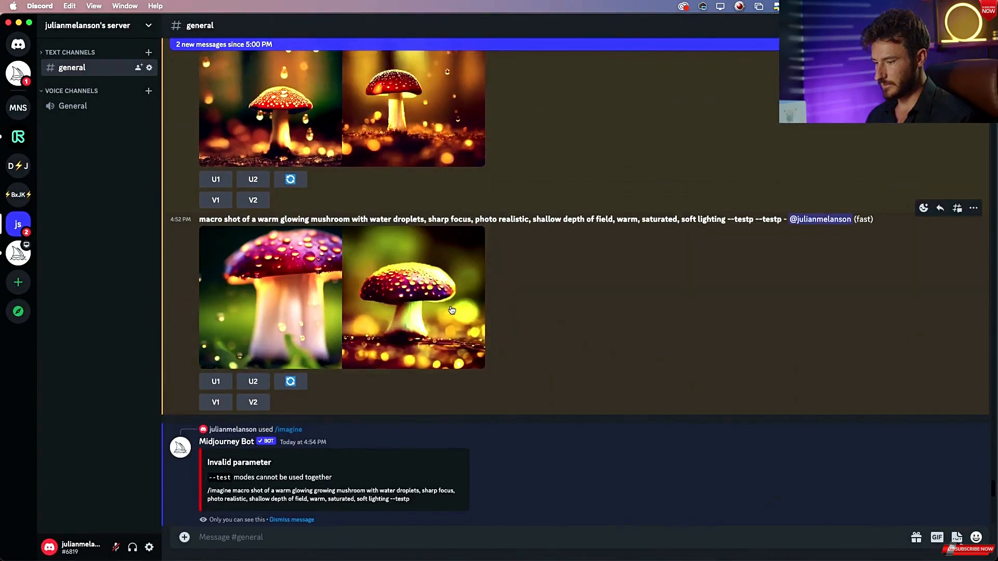
pyautogui.scroll(10, 452, 309)
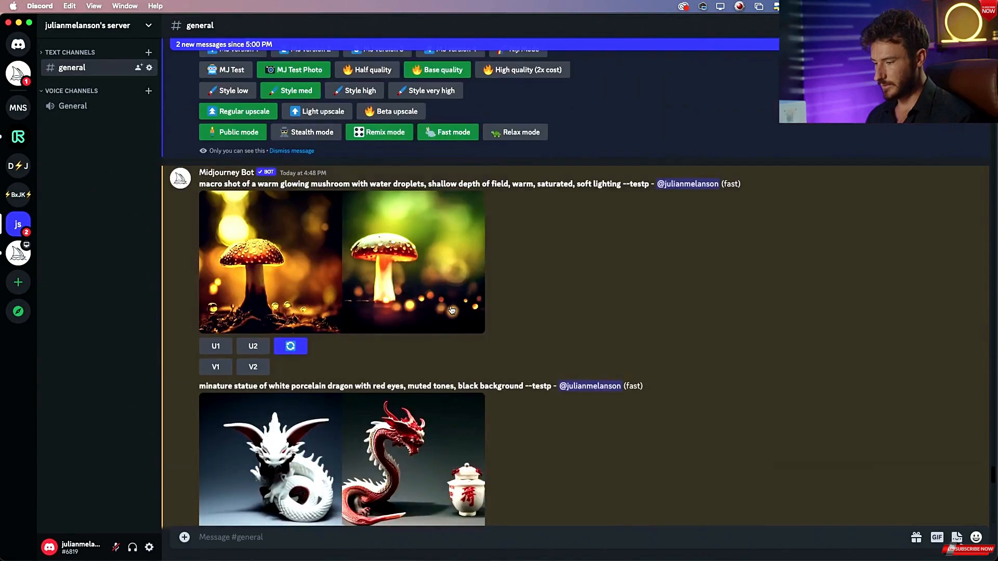
pyautogui.scroll(2, 451, 309)
pyautogui.scroll(-15, 452, 309)
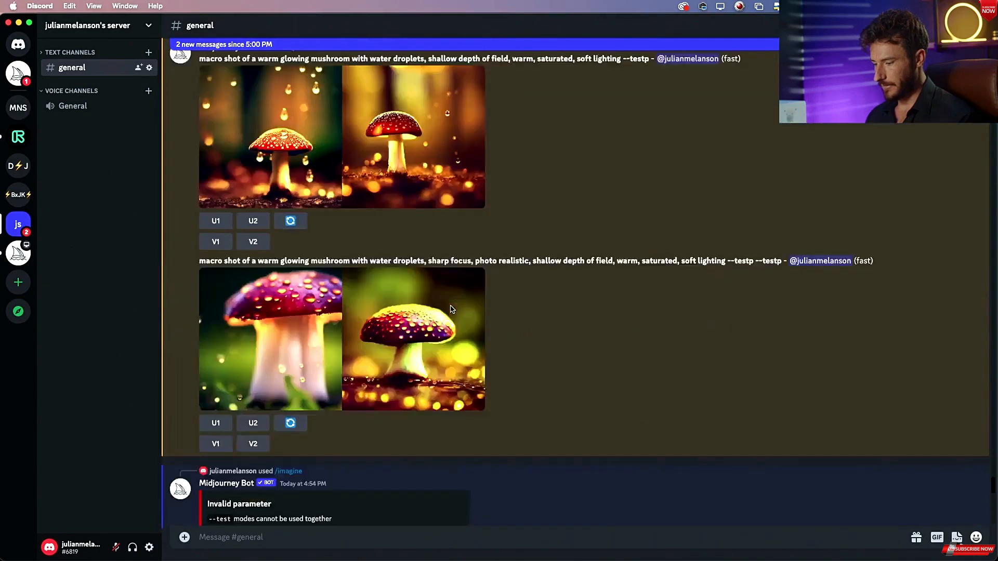
# Switch to Preview, bring forward the grid_0-7.png and then grid_0-3.png reference windows, and slightly narrow grid_0-3.png.
pyautogui.press('super+Tab')
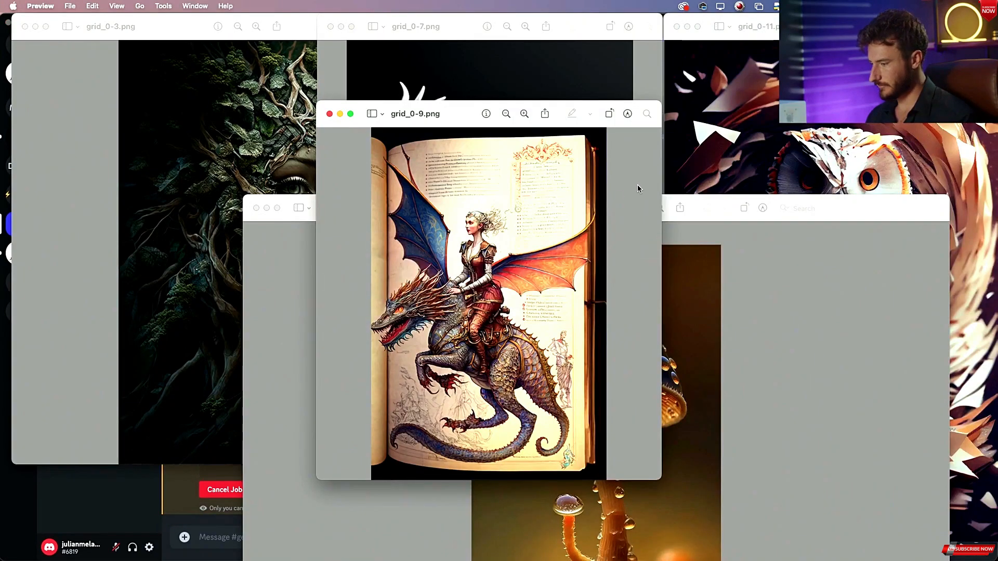
pyautogui.click(524, 48)
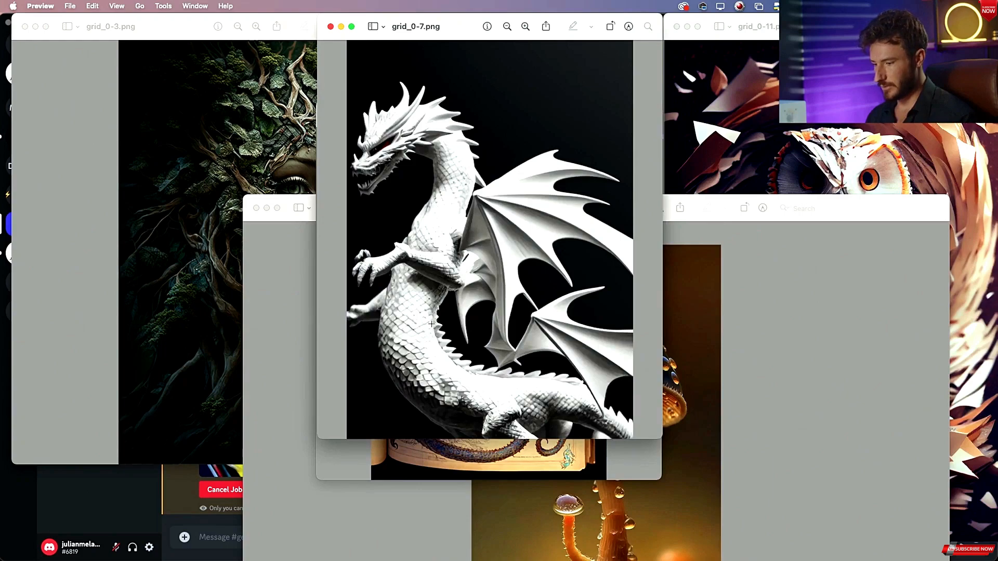
pyautogui.hotkey('ctrl', 'Up')
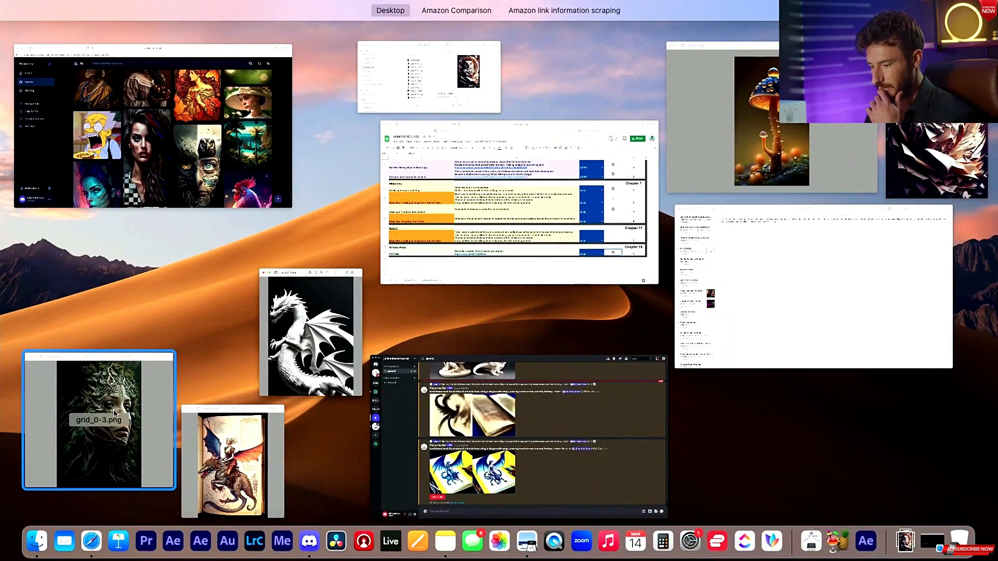
pyautogui.click(115, 413)
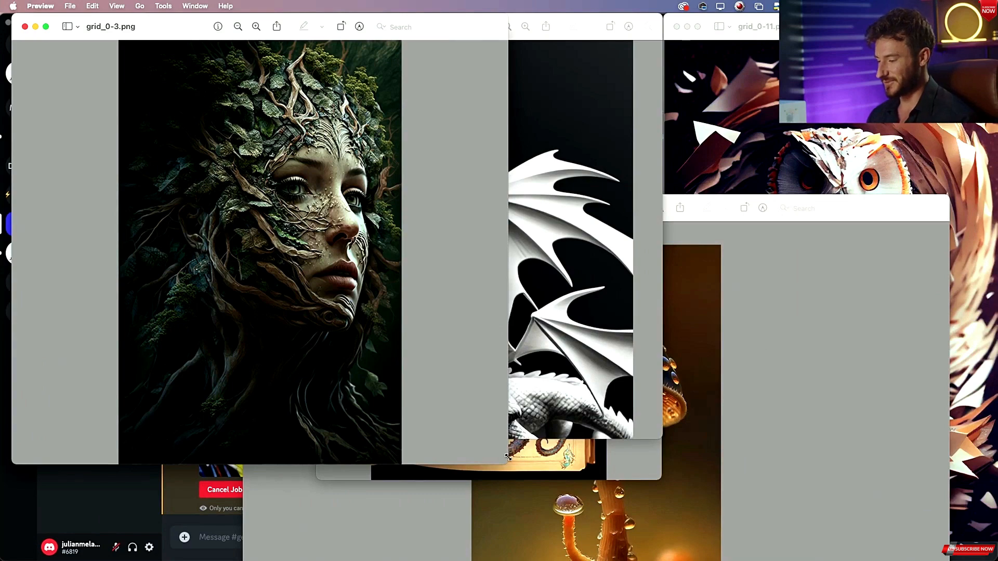
pyautogui.moveTo(508, 462)
pyautogui.mouseDown()
pyautogui.moveTo(477, 423)
pyautogui.moveTo(489, 455)
pyautogui.mouseUp()
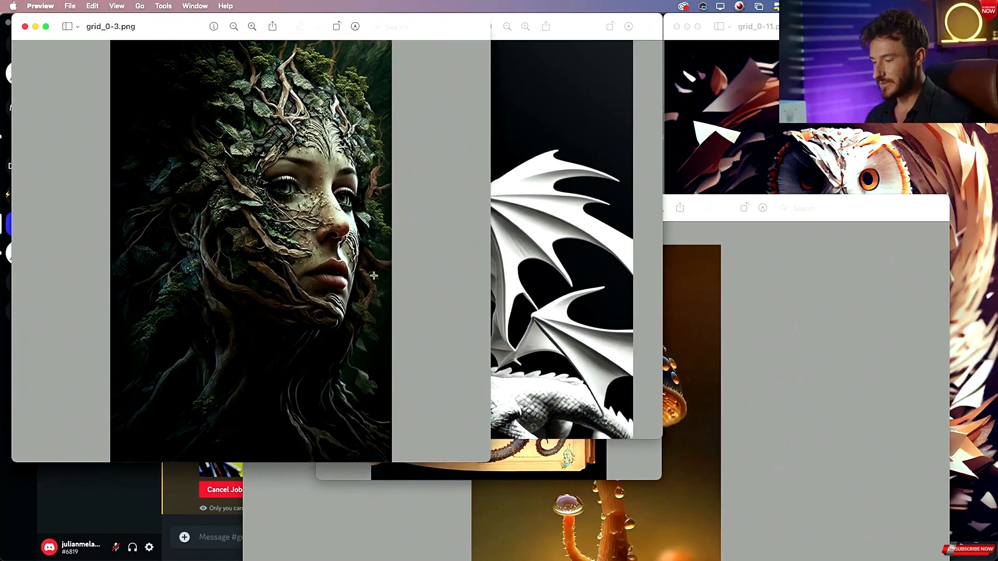
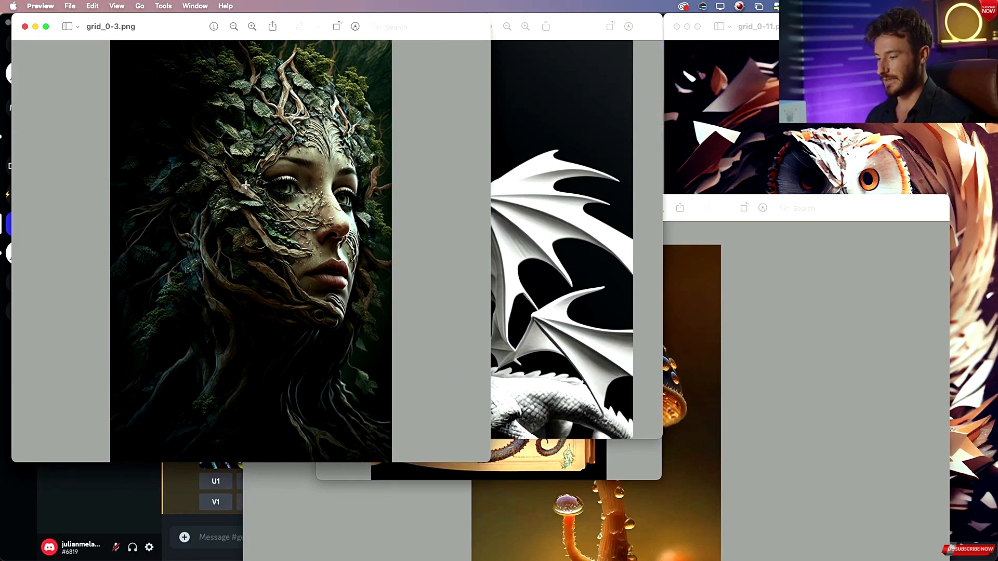
# Switch to Discord and start an /imagine prompt reading "close up of womens, lush nature growing out of skin,".
pyautogui.press('cmd+Tab')
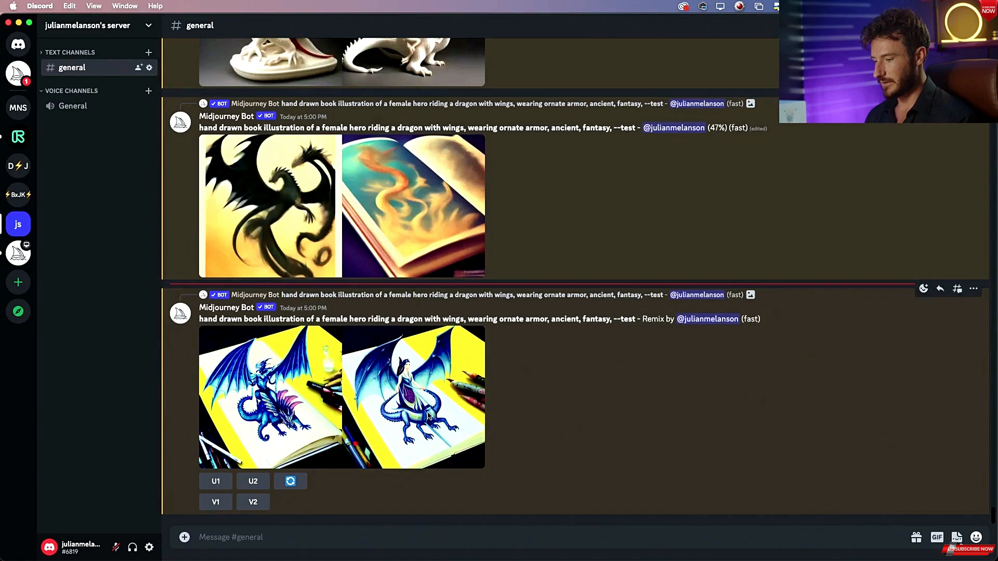
pyautogui.click(292, 537)
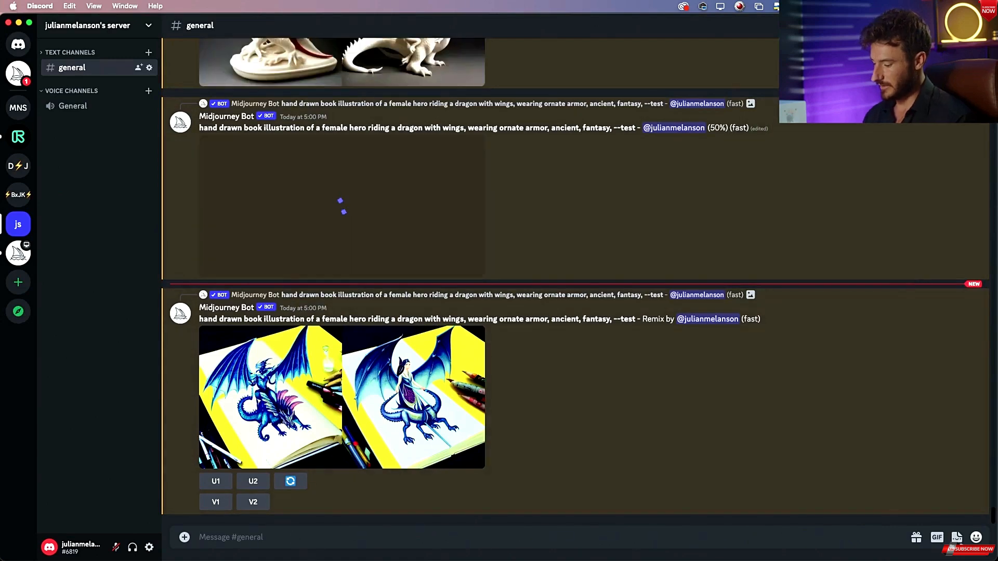
pyautogui.write('/im')
pyautogui.click(304, 482)
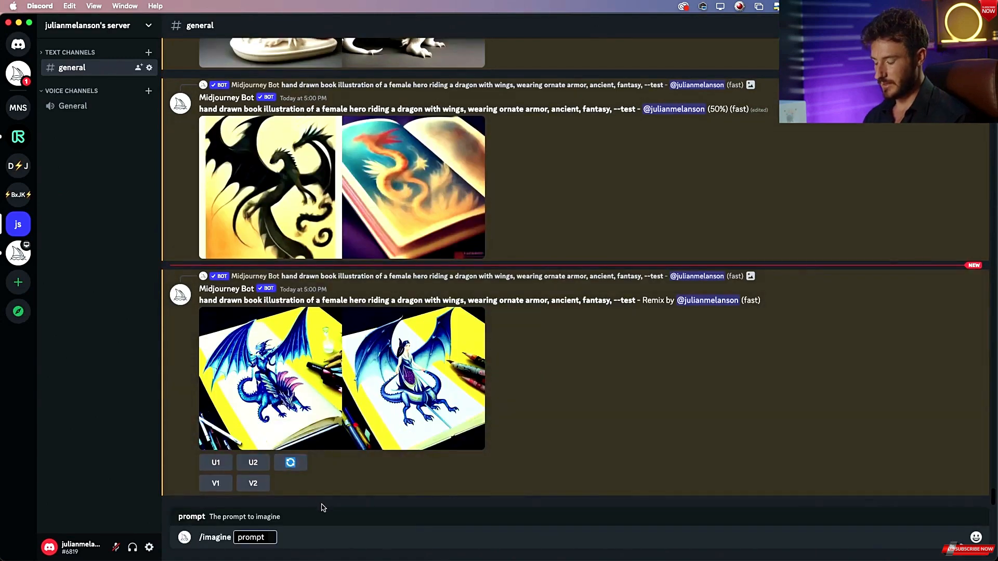
pyautogui.write('close o')
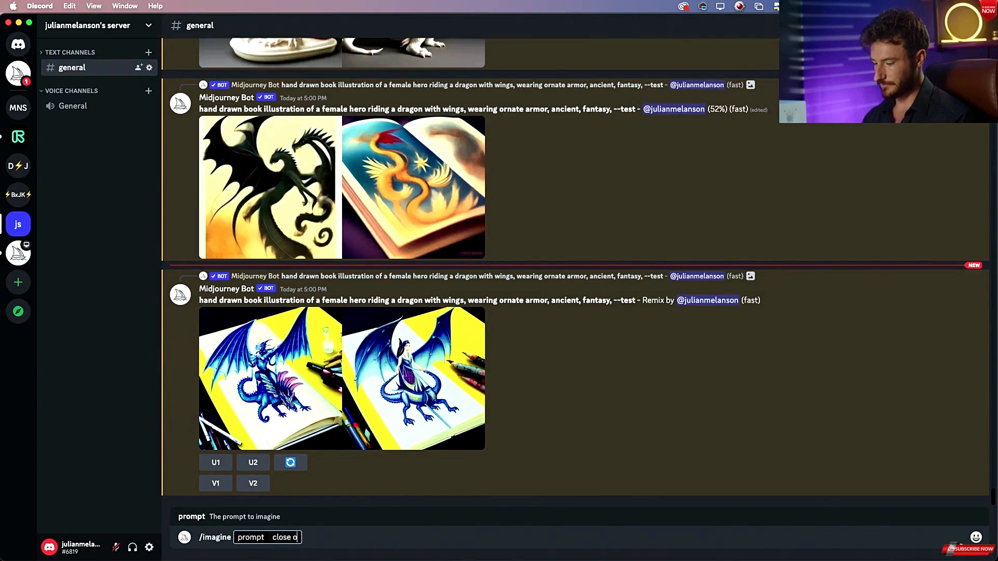
pyautogui.press('BackSpace')
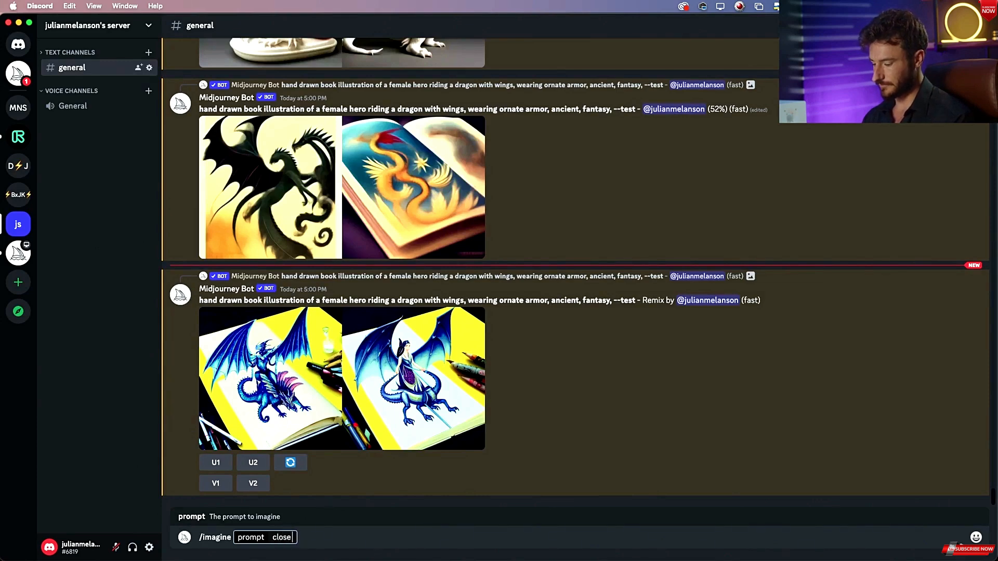
pyautogui.write('up of womens')
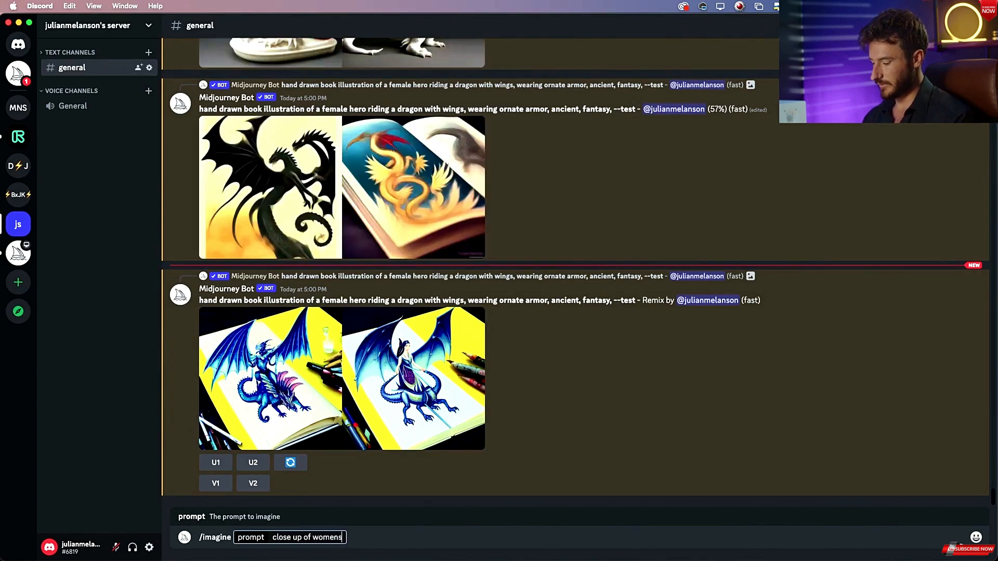
pyautogui.write(', na')
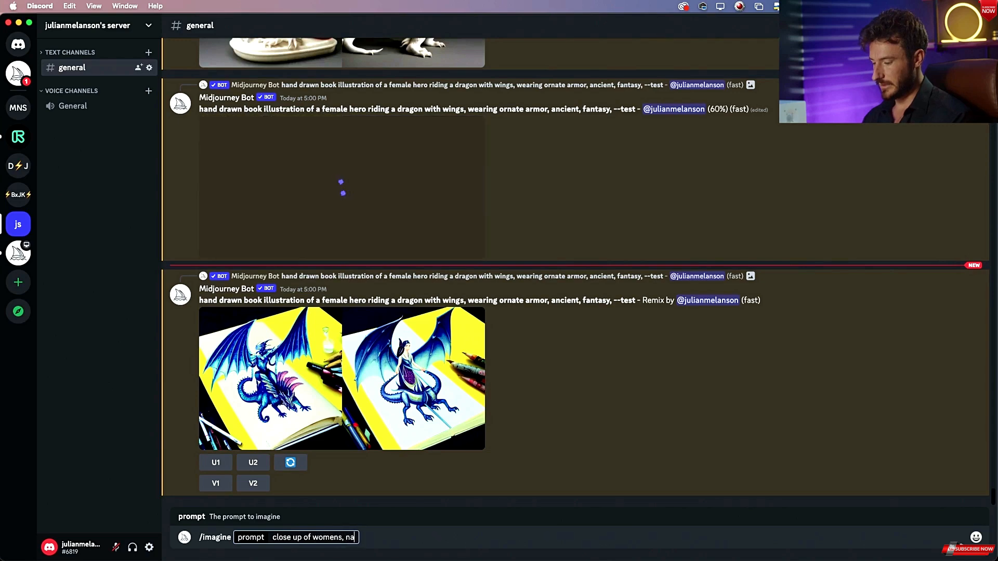
pyautogui.write('turare')
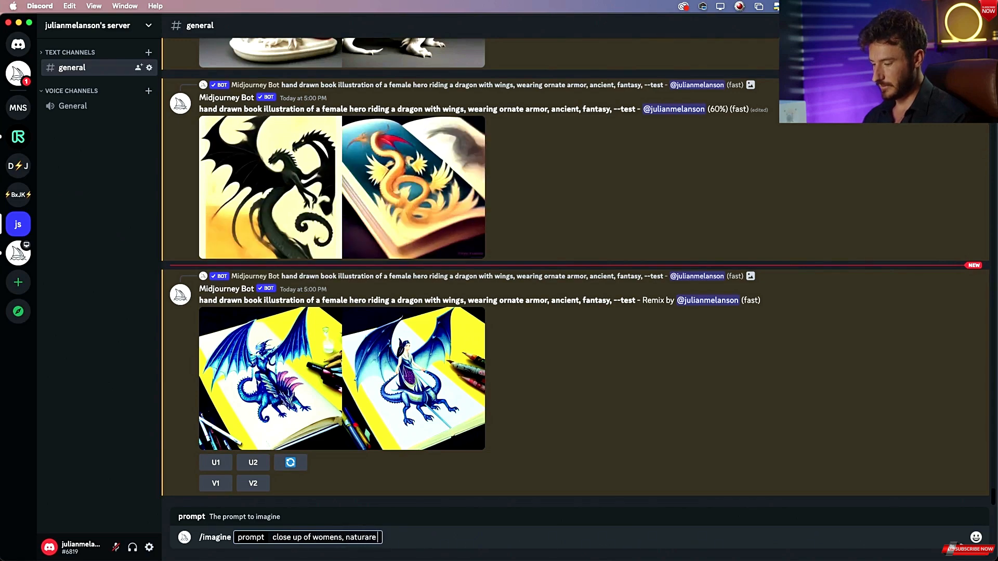
pyautogui.press('BackSpace')
pyautogui.press('BackSpace')
pyautogui.press('BackSpace')
pyautogui.press('BackSpace')
pyautogui.press('BackSpace')
pyautogui.press('BackSpace')
pyautogui.press('BackSpace')
pyautogui.press('BackSpace')
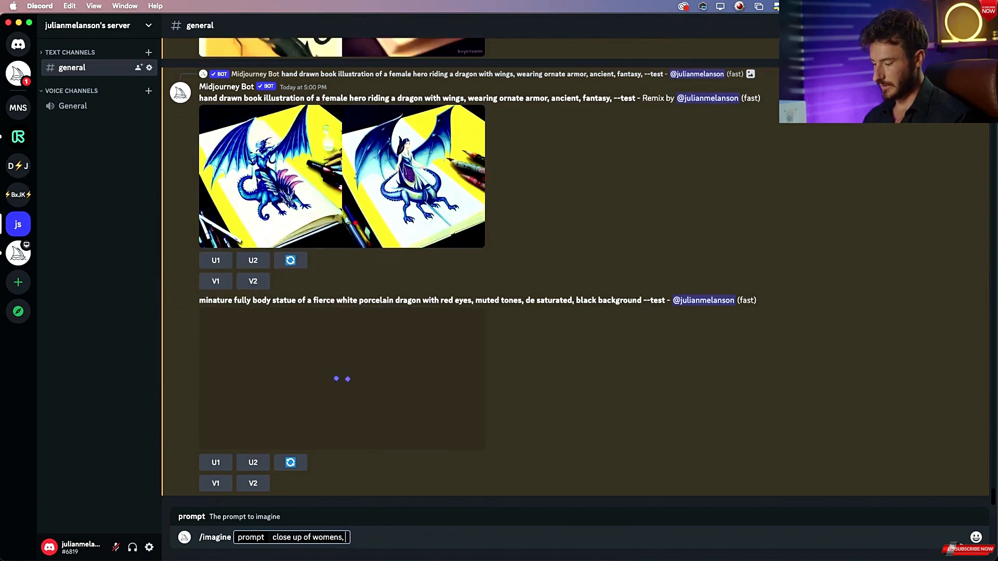
pyautogui.write('lush nature')
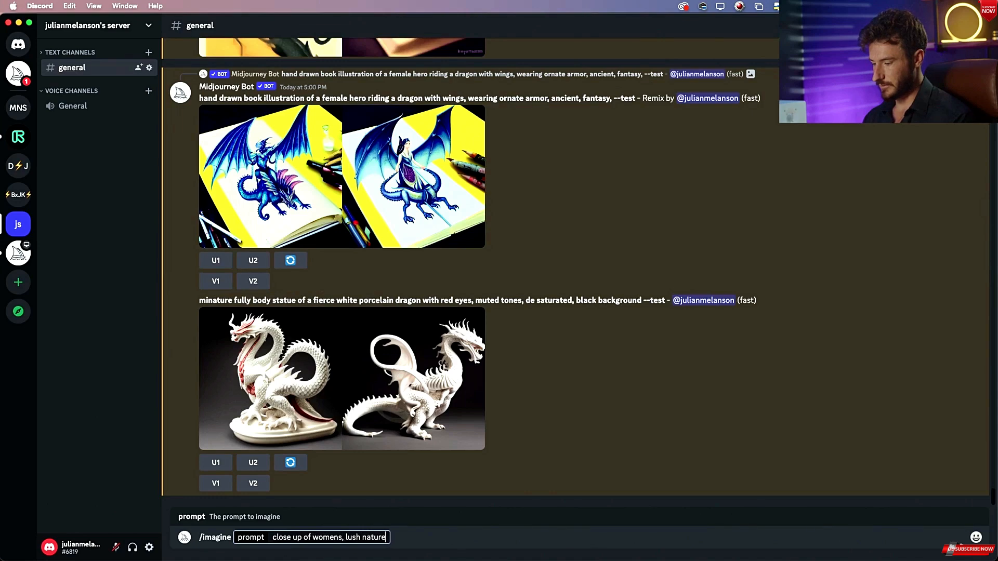
pyautogui.write(' growing')
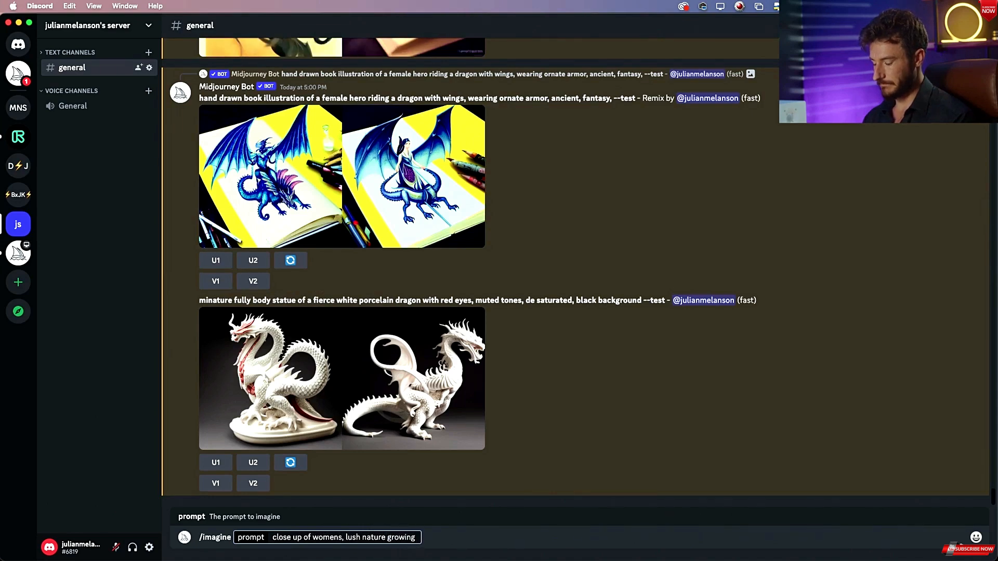
pyautogui.write(' out of ks')
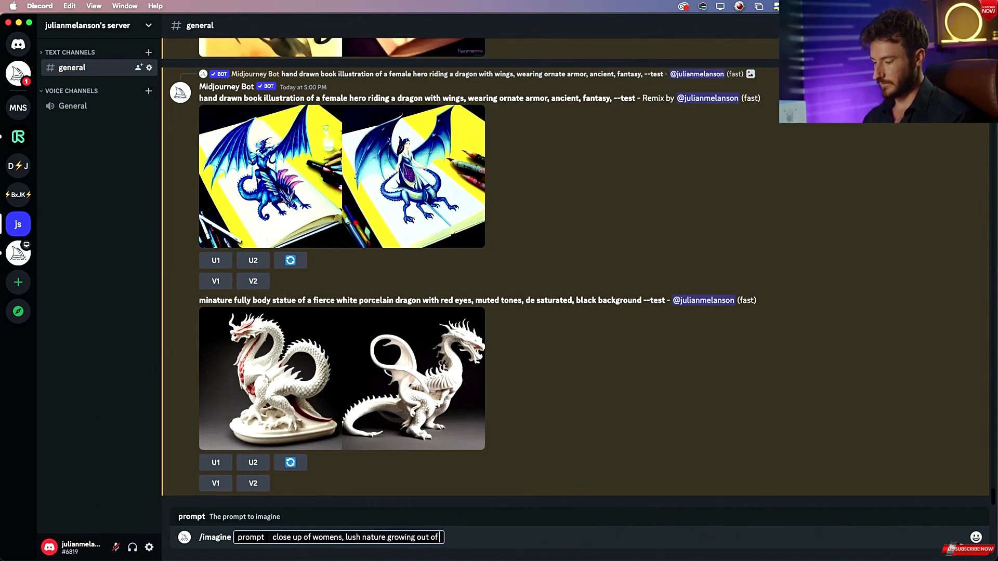
pyautogui.press('BackSpace')
pyautogui.press('BackSpace')
pyautogui.write('skin,')
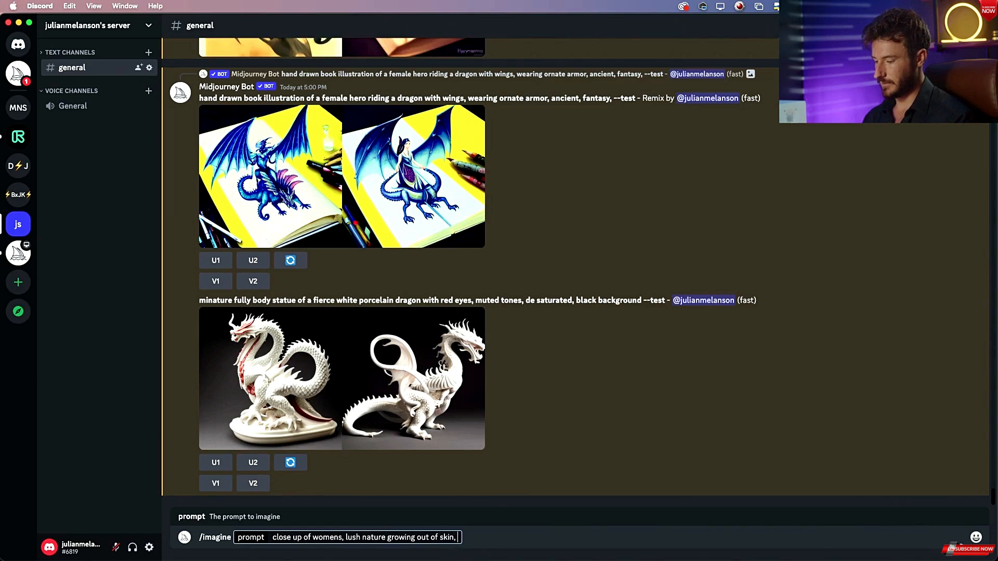
# Compare with the grid_0-3.png reference, insert "roots and" before "lush nature" and append "fantasy," to the prompt.
pyautogui.press('super+Tab')
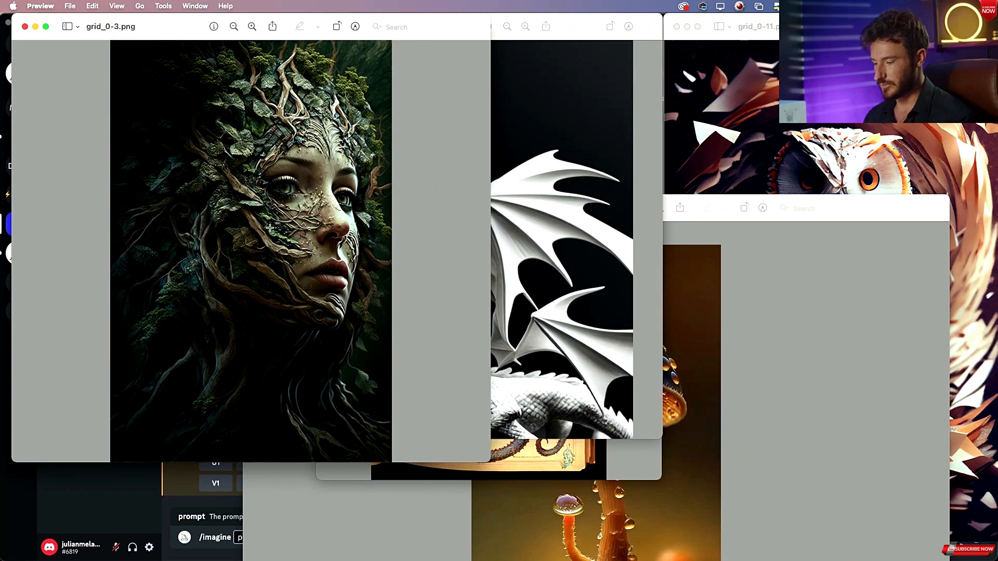
pyautogui.press('super+Tab')
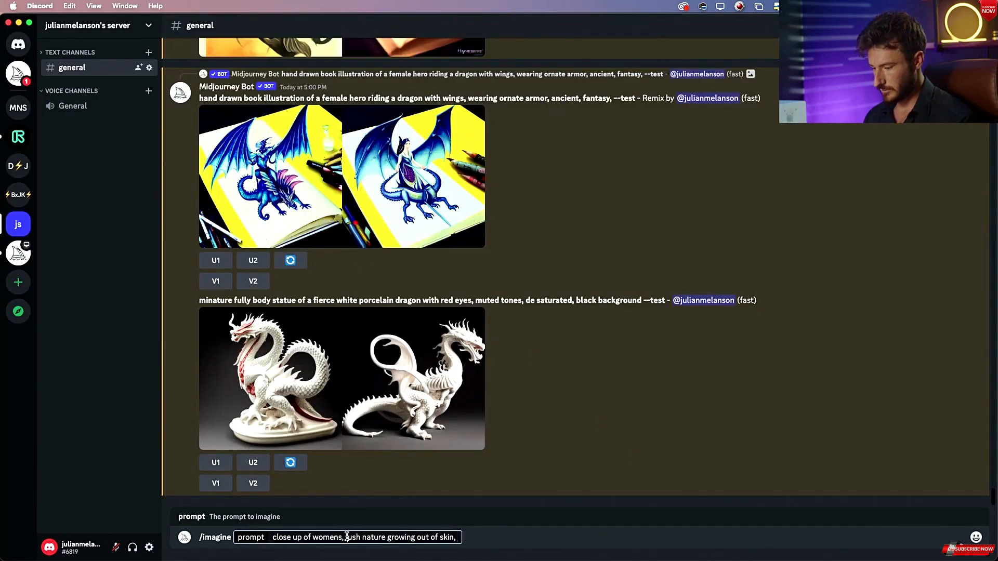
pyautogui.write('roots and')
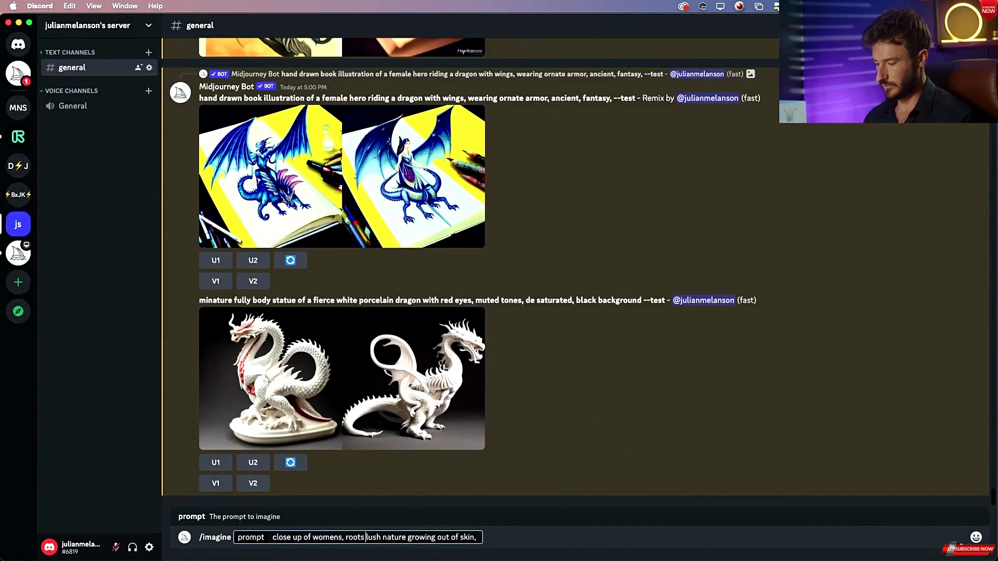
pyautogui.press('super+Tab')
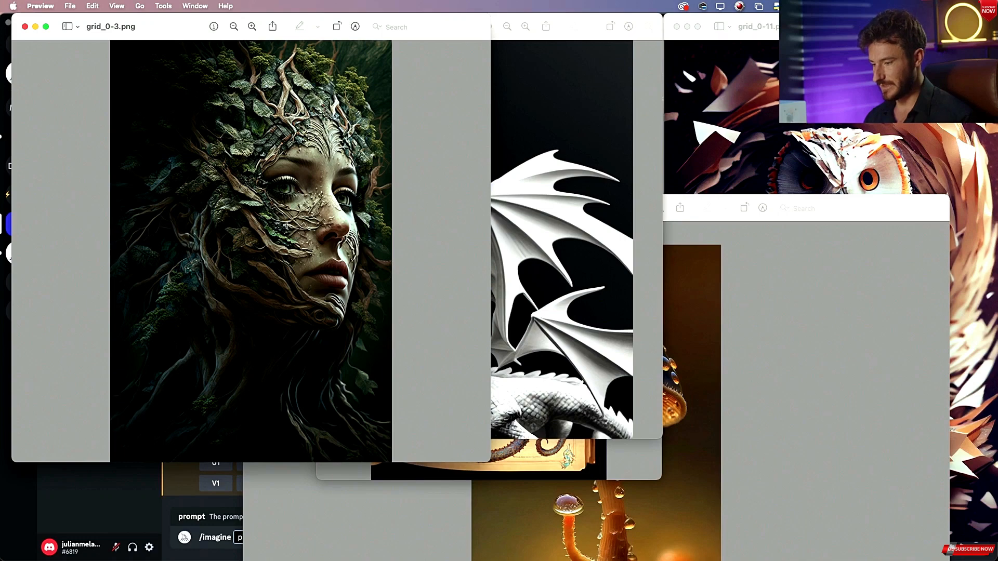
pyautogui.press('super+Tab')
pyautogui.click(554, 532)
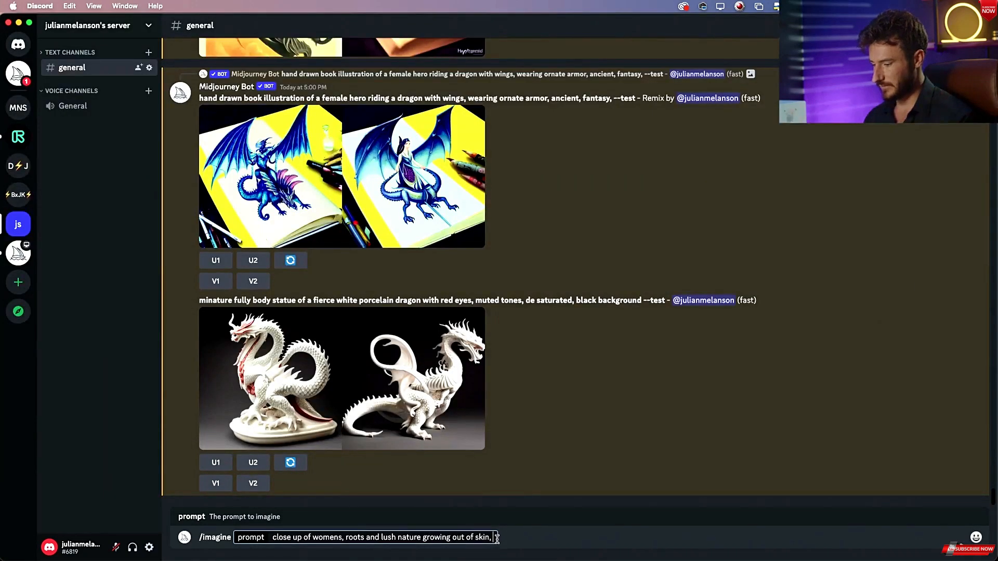
pyautogui.write('fanta')
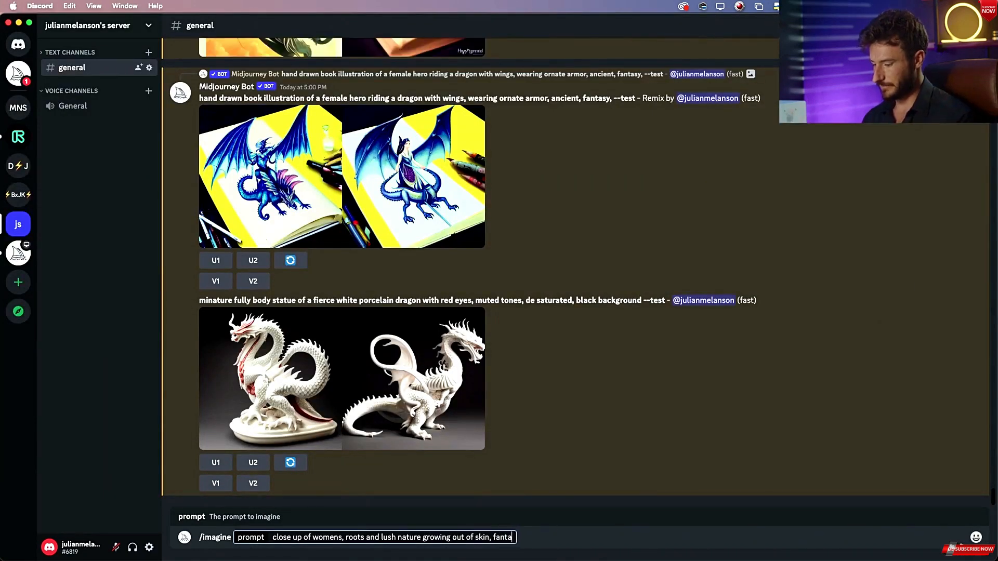
pyautogui.write('sy,')
# Append "eyes open" to the prompt, checking the reference again, and submit the /imagine command.
pyautogui.press('super+Tab')
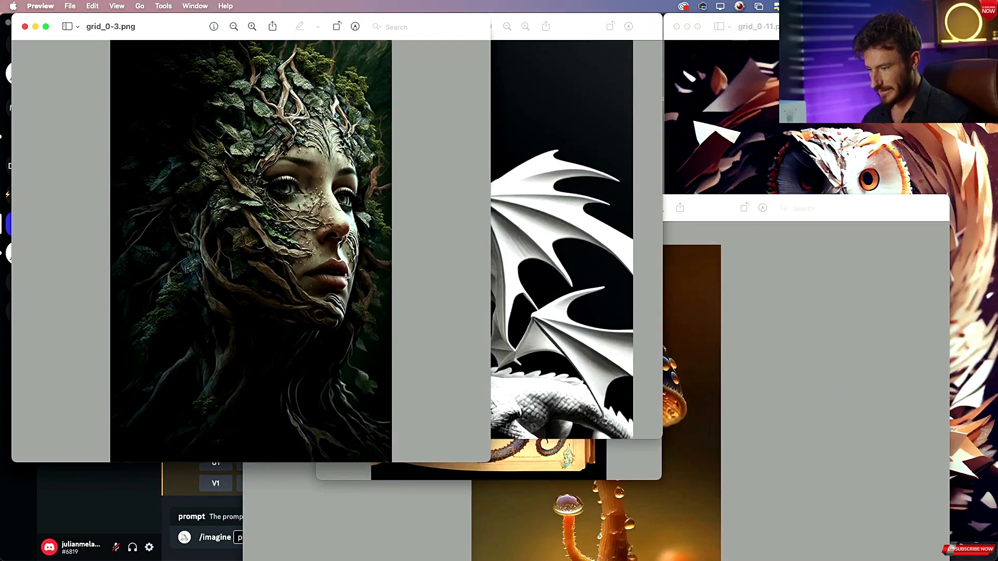
pyautogui.press('super+Tab')
pyautogui.write('e')
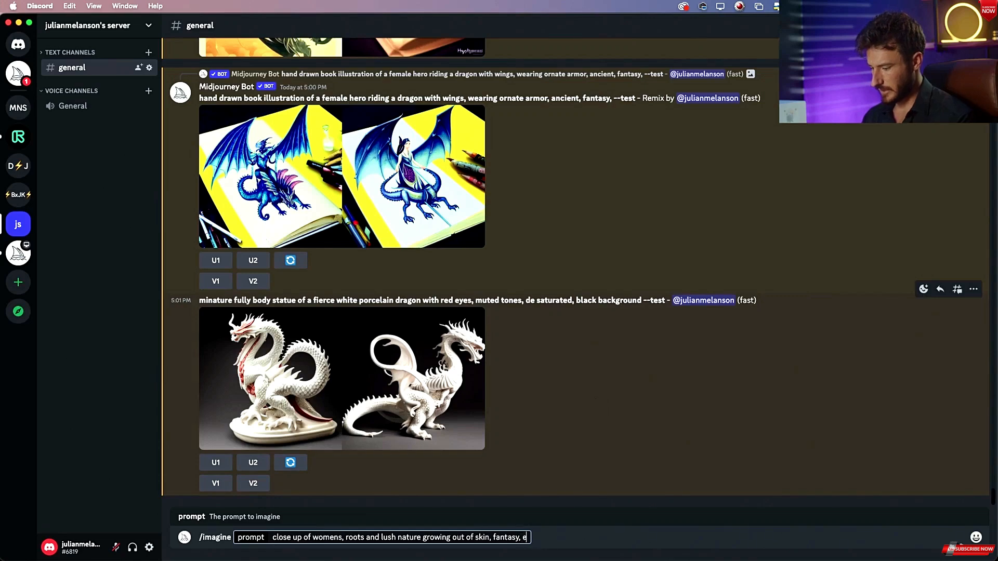
pyautogui.write('yes open,')
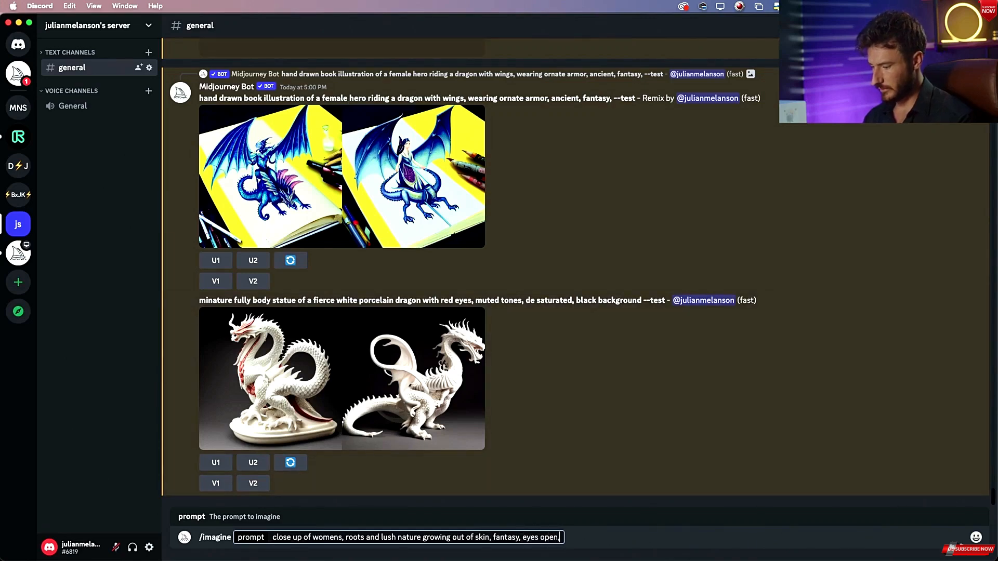
pyautogui.press('super+Tab')
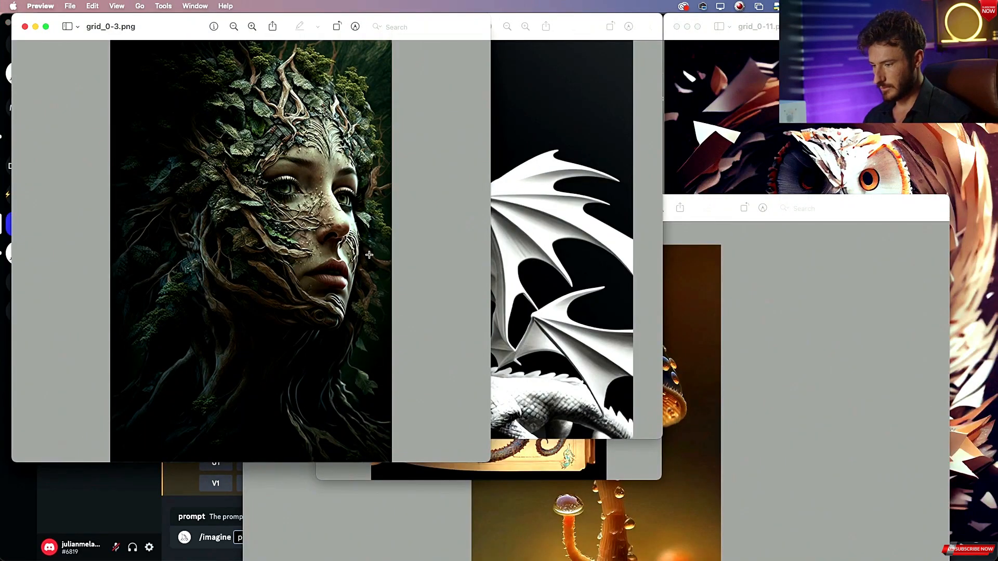
pyautogui.press('super+Tab')
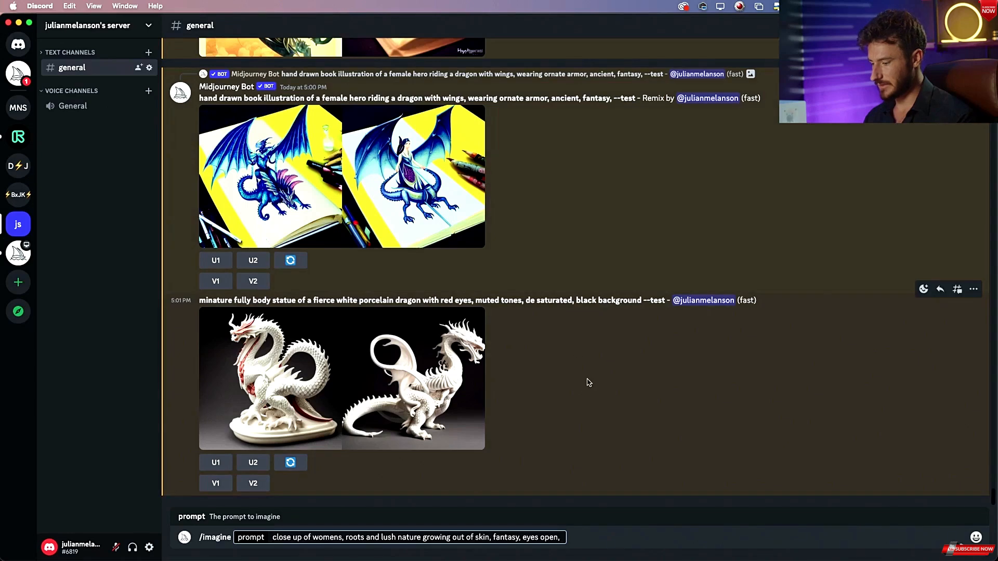
pyautogui.write(',')
pyautogui.press('BackSpace')
pyautogui.press('Return')
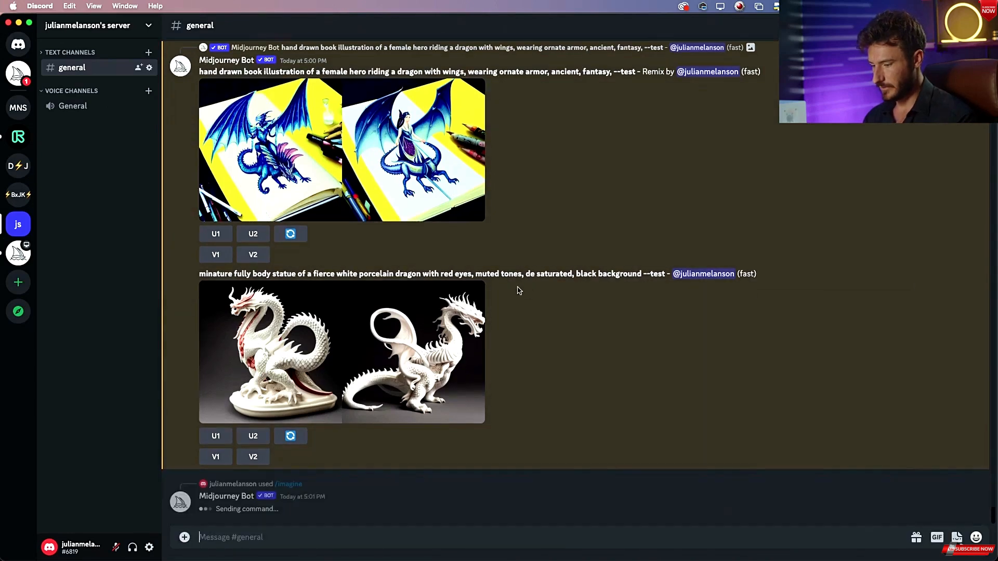
# Enlarge the porcelain dragon grid and compare it with the Preview reference windows, bringing grid_0-7.png forward.
pyautogui.click(481, 314)
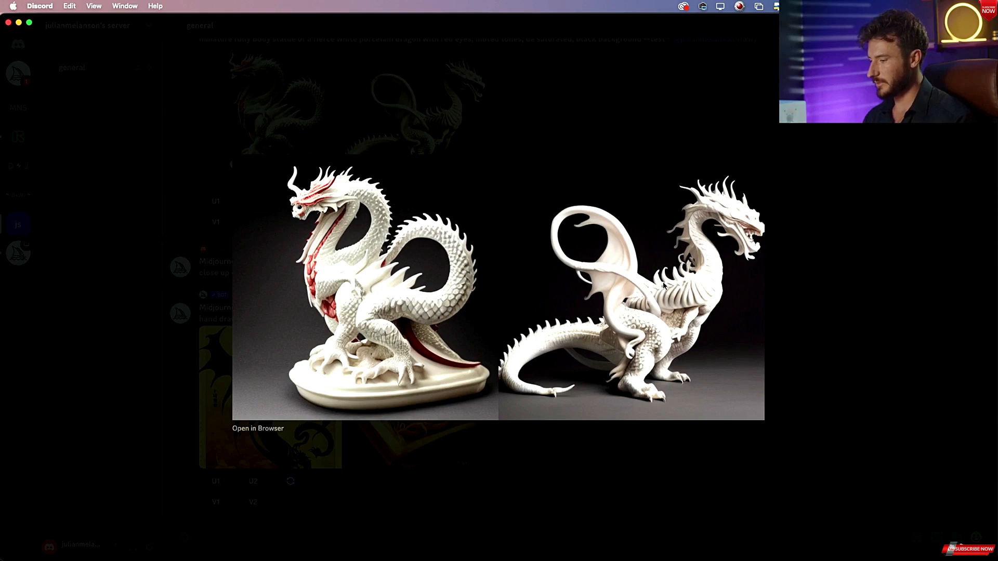
pyautogui.press('super+Tab')
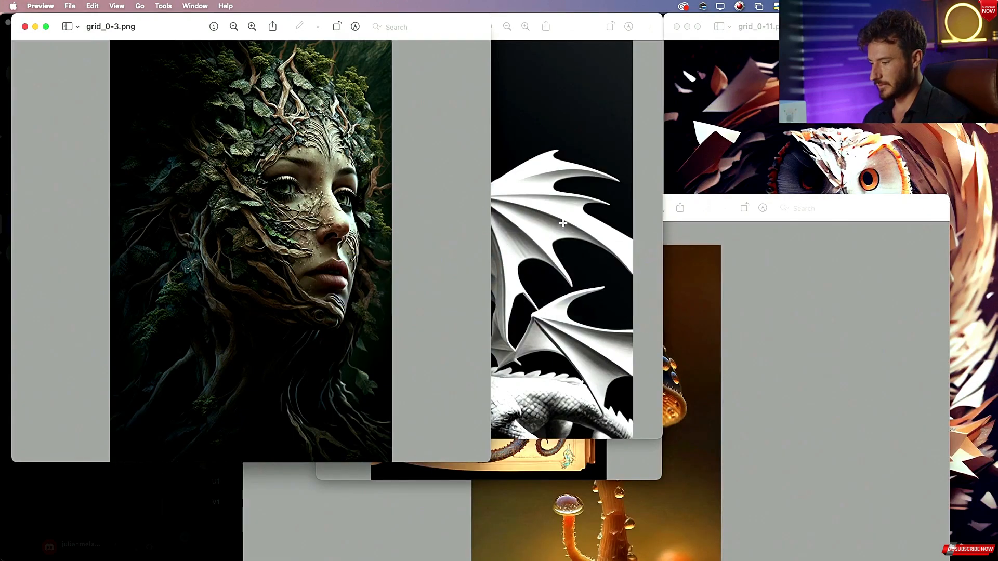
pyautogui.click(477, 36)
pyautogui.moveTo(477, 36); pyautogui.dragTo(522, 45)
pyautogui.press('super+Tab')
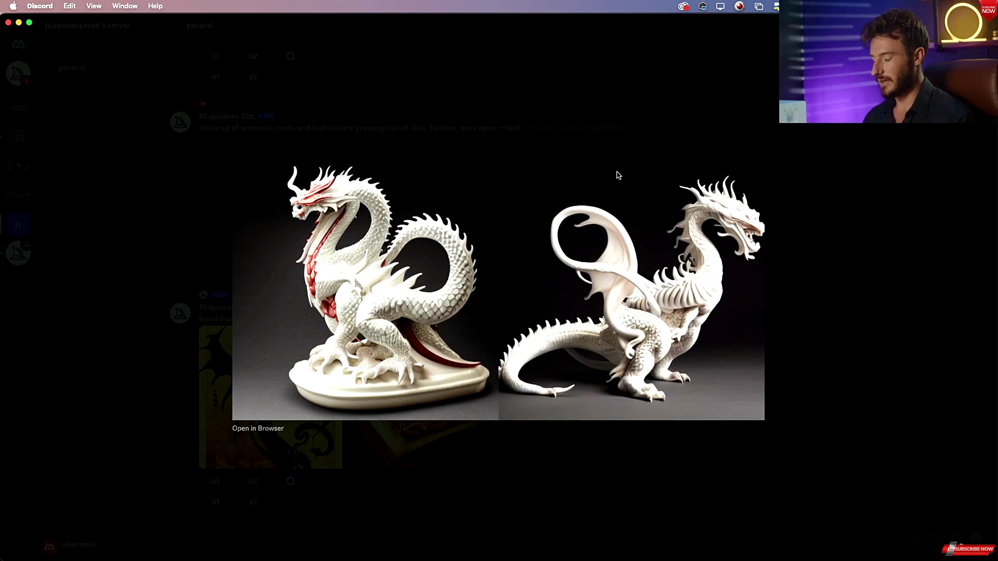
pyautogui.press('super+Tab')
pyautogui.press('super+Tab')
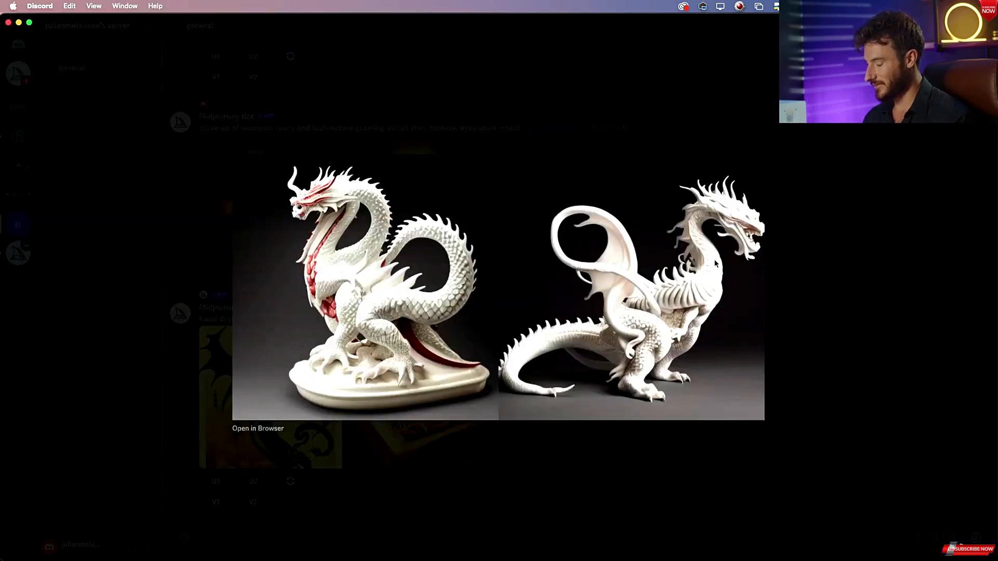
pyautogui.press('super+Tab')
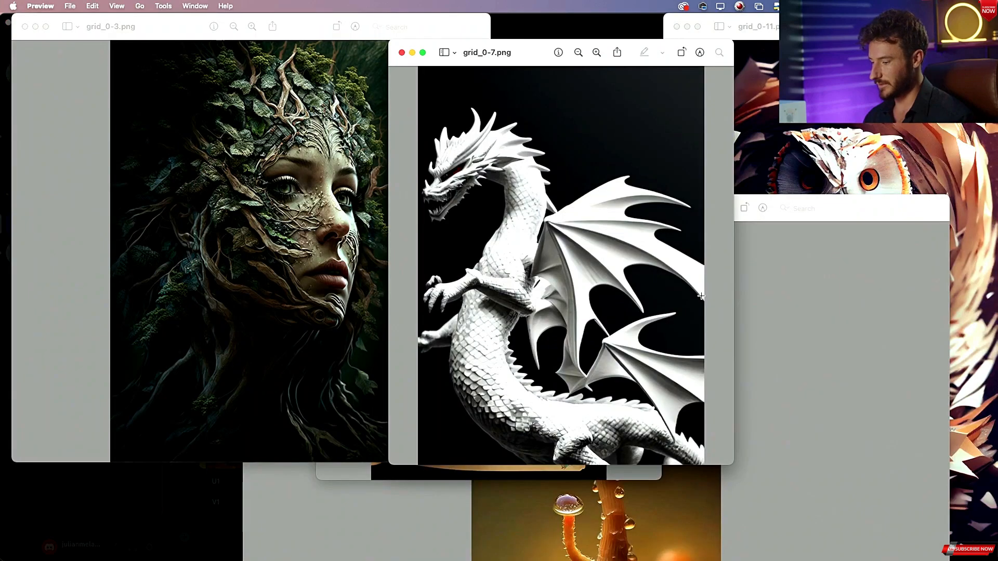
pyautogui.press('super+Tab')
pyautogui.press('Escape')
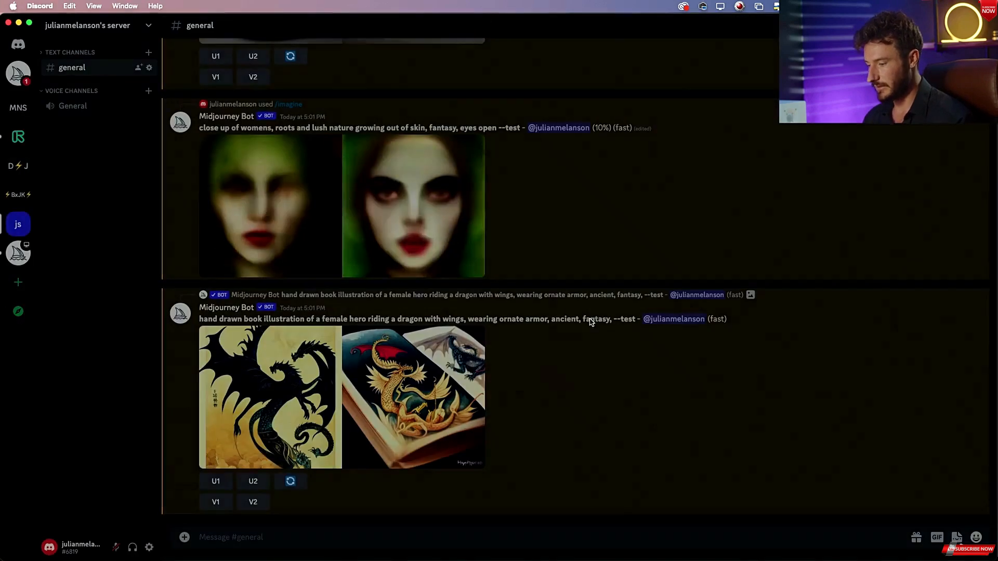
# Request a variation of the second porcelain dragon image, submitting the remix prompt unchanged.
pyautogui.scroll(6, 538, 328)
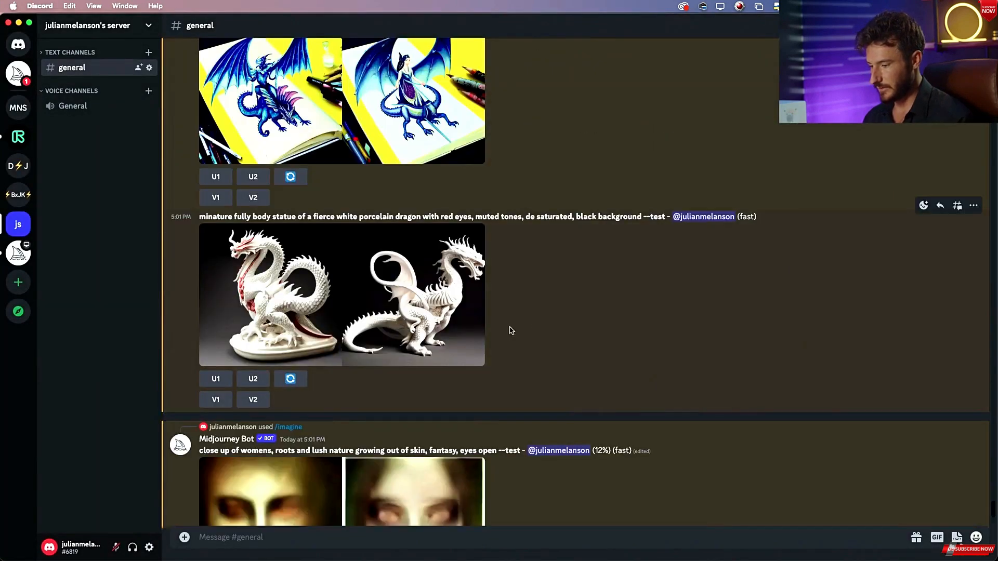
pyautogui.click(258, 401)
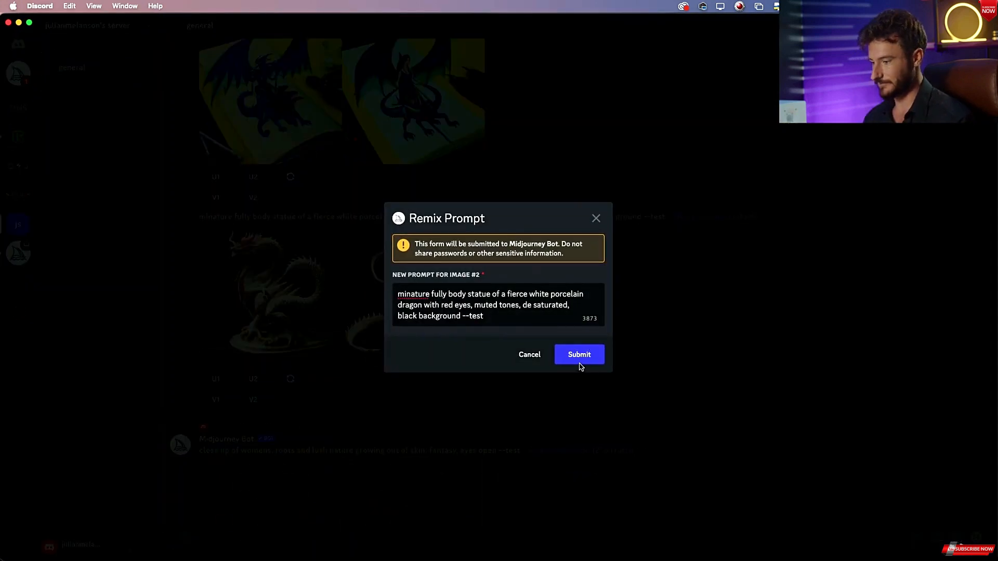
pyautogui.click(582, 355)
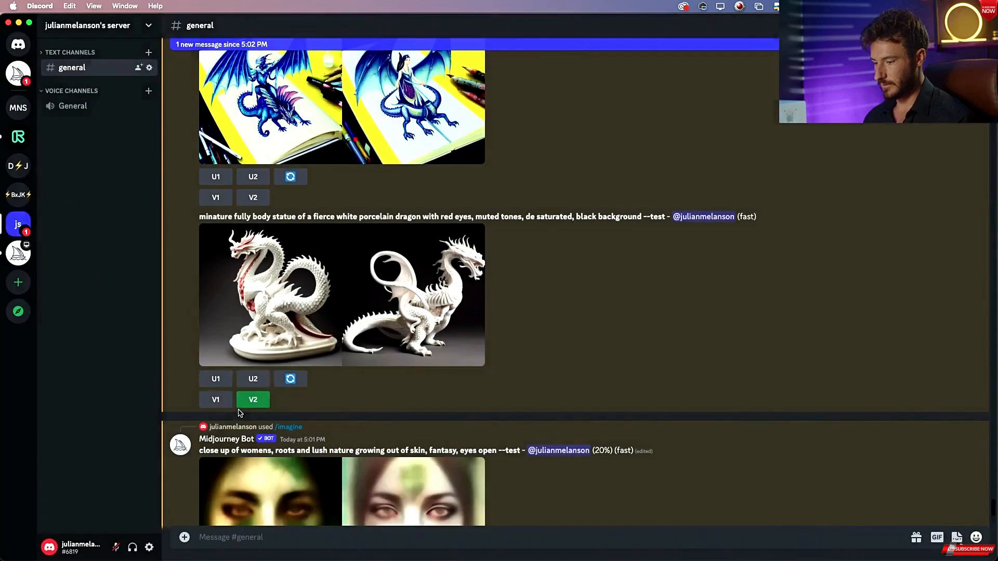
# Request a variation of the first porcelain dragon image, submitting the remix prompt unchanged.
pyautogui.click(216, 399)
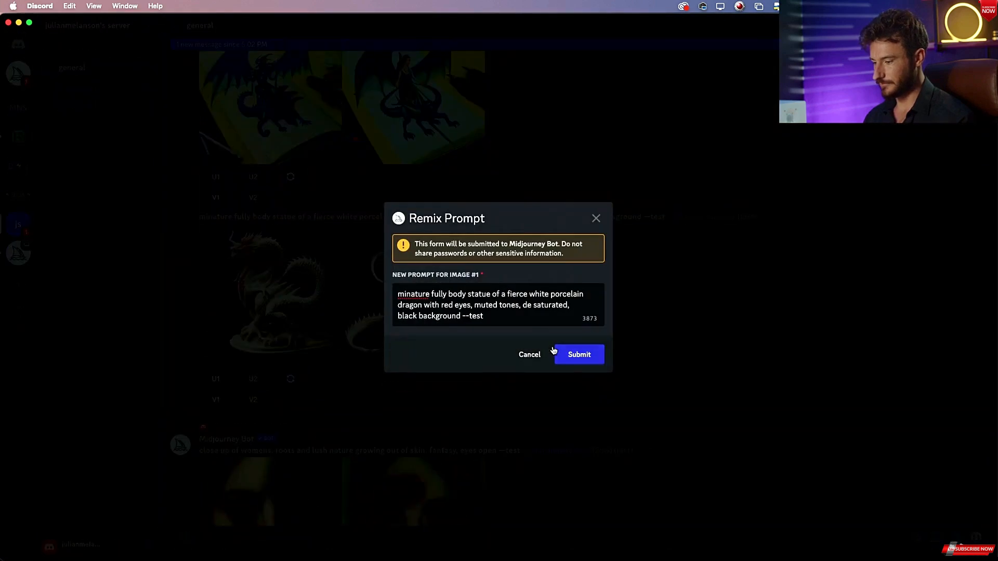
pyautogui.click(576, 353)
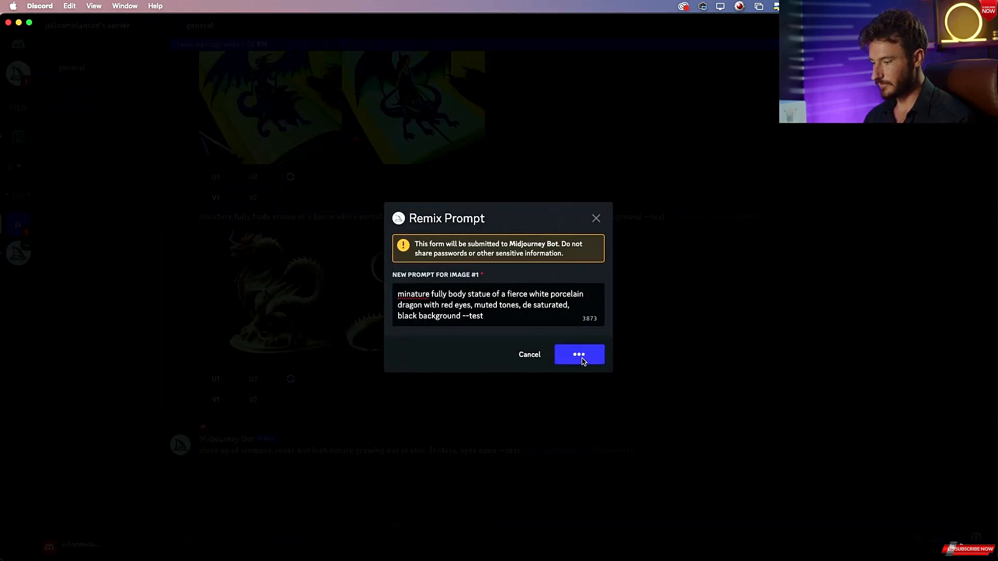
# Enlarge the blue dragon-rider remix grid and compare it with the grid_0-9.png reference in Preview.
pyautogui.scroll(10, 480, 353)
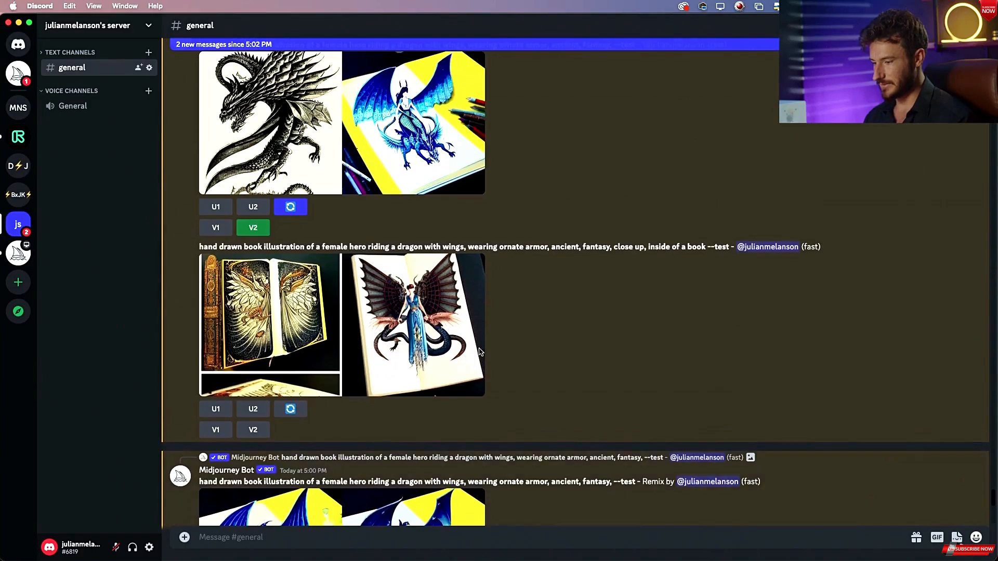
pyautogui.scroll(-5, 480, 353)
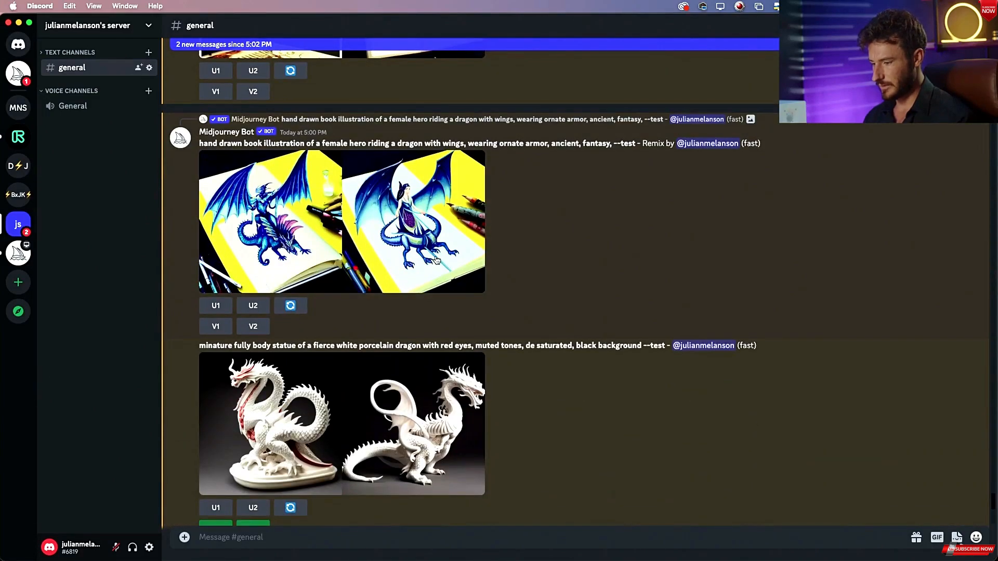
pyautogui.click(435, 260)
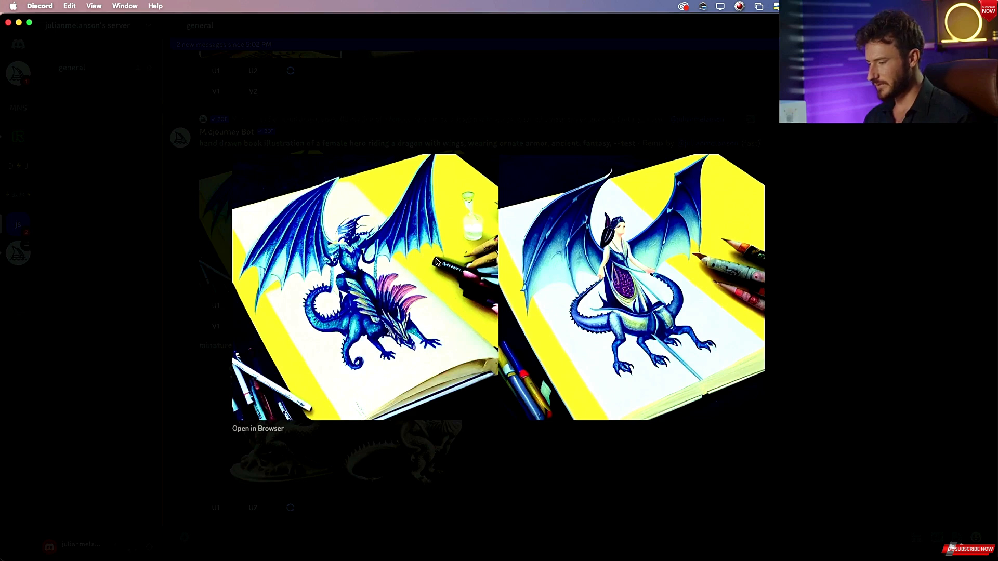
pyautogui.press('super+Tab')
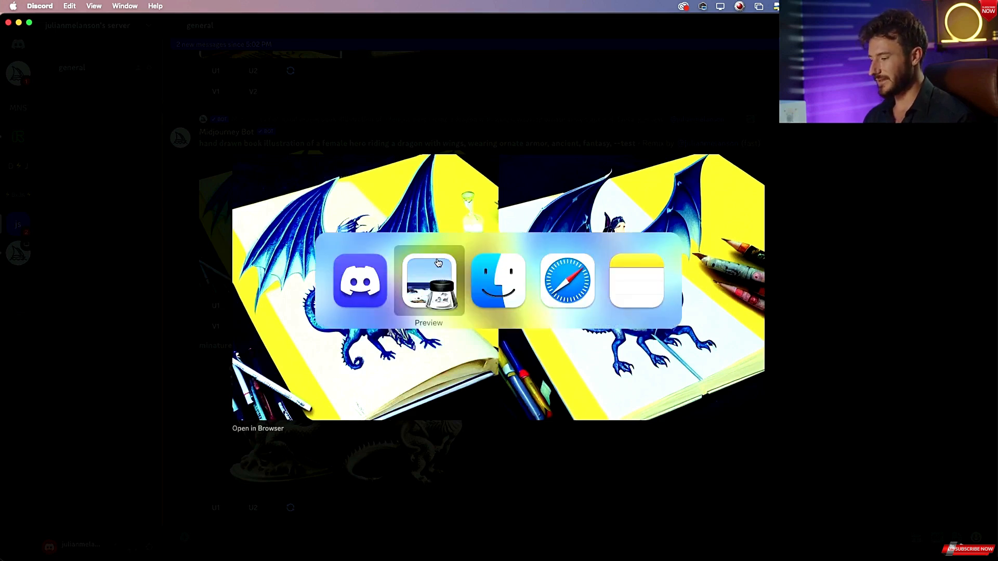
pyautogui.press('super+grave')
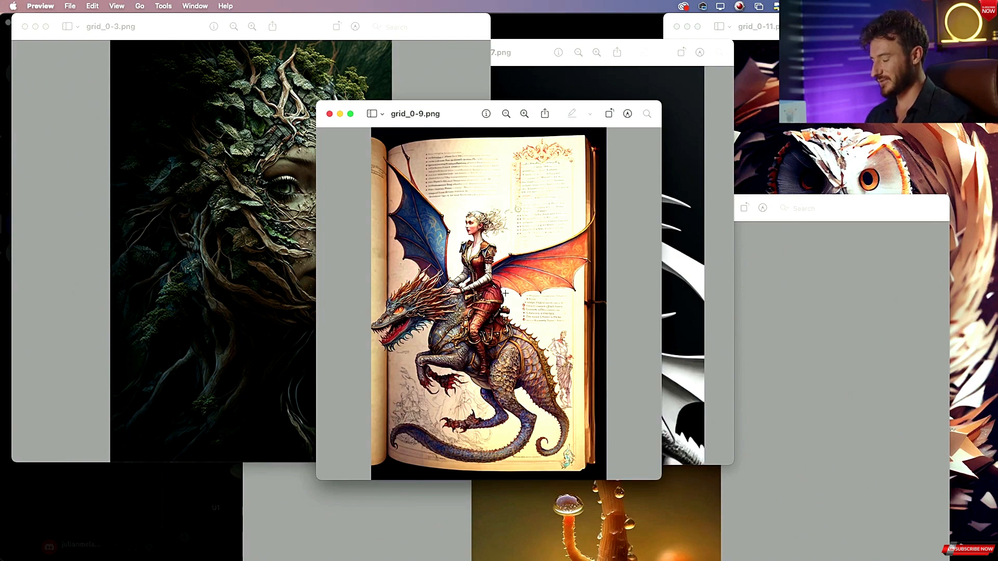
pyautogui.press('super+Tab')
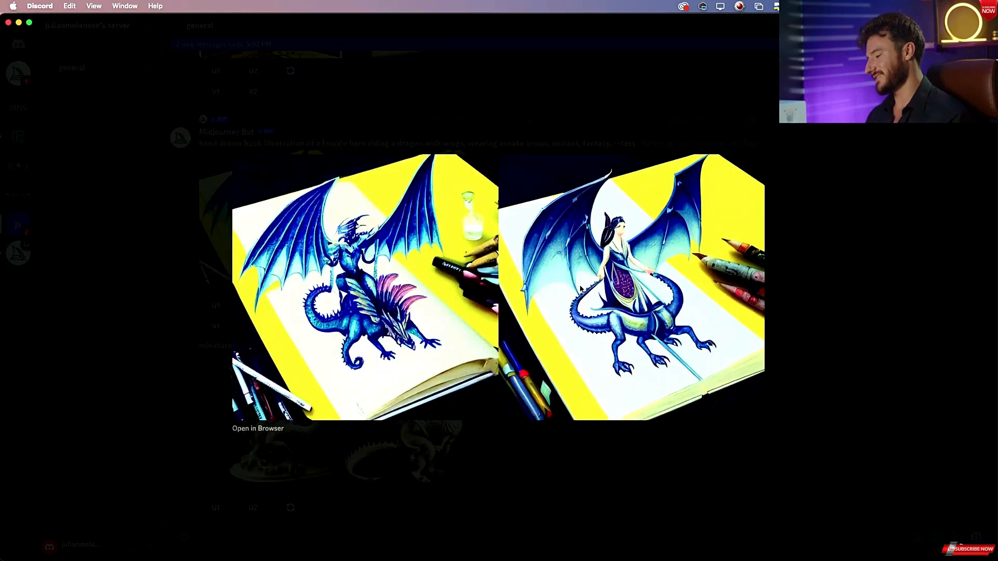
pyautogui.press('Escape')
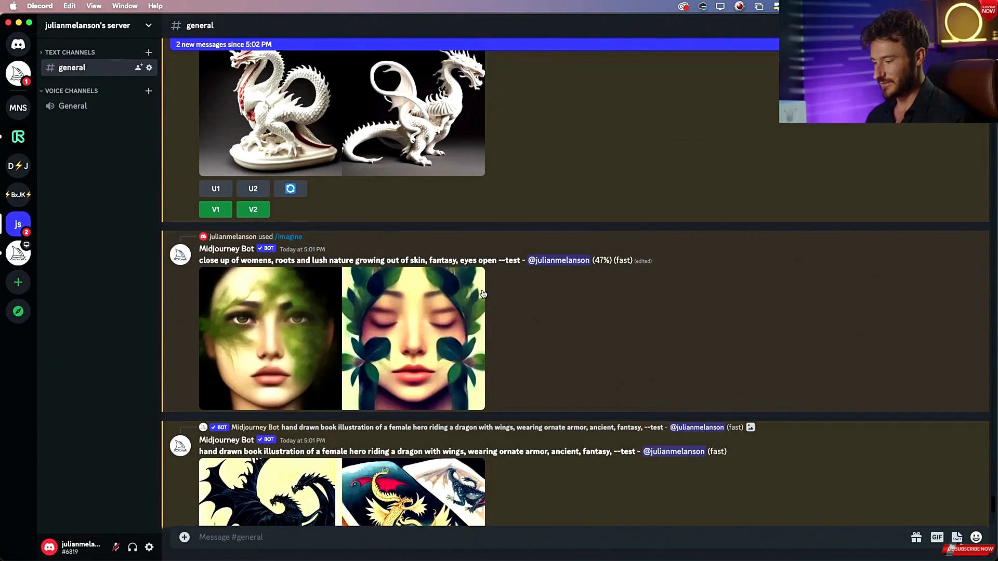
# Enlarge the newest dragon-rider book illustration grid to inspect it, then close the preview.
pyautogui.scroll(-5, 548, 287)
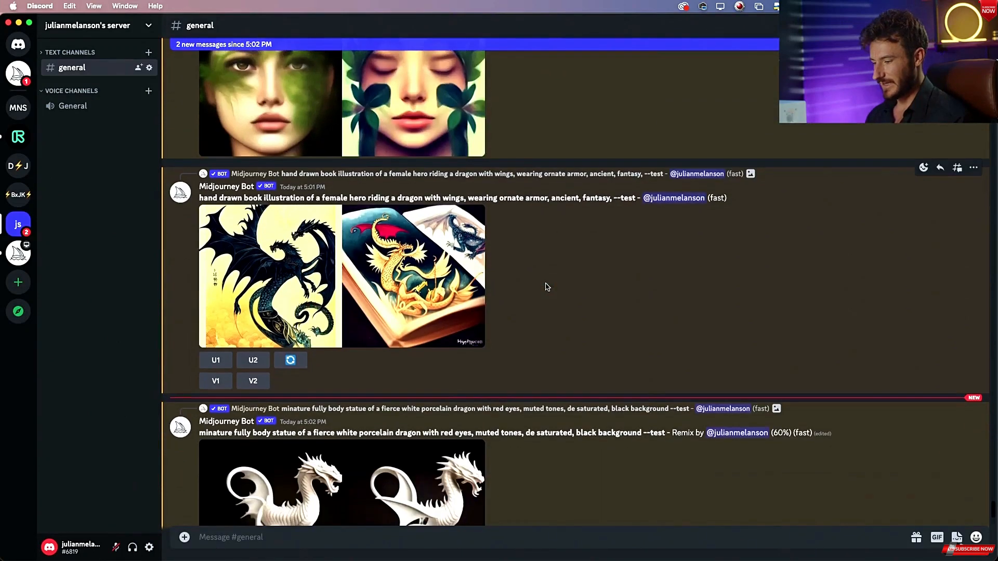
pyautogui.click(442, 281)
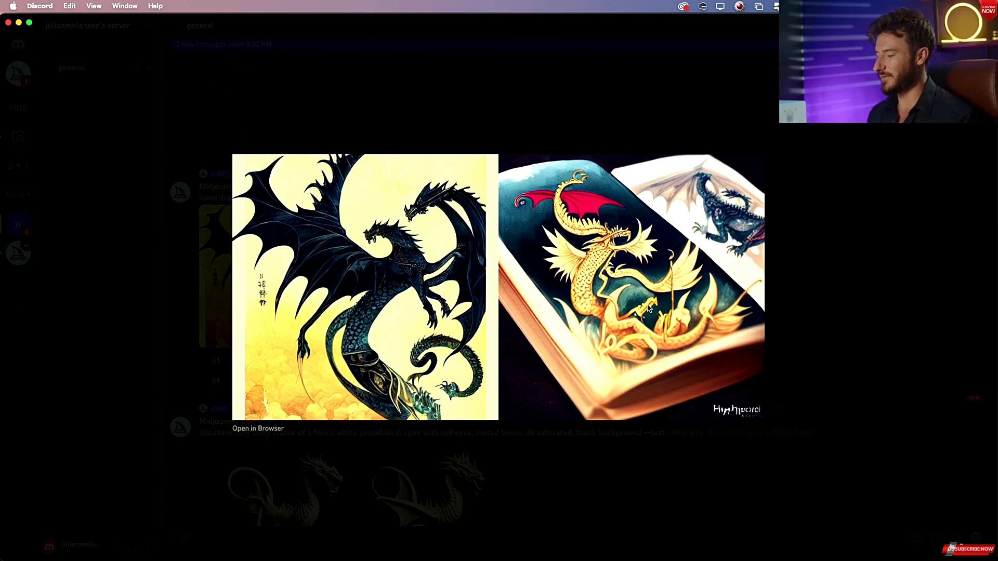
pyautogui.click(797, 259)
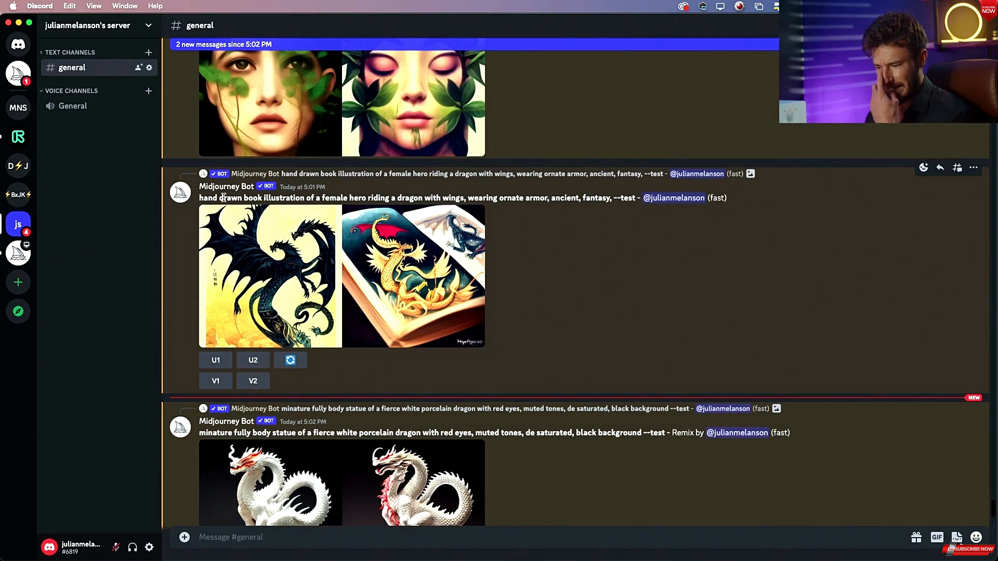
# Copy the dragon-rider prompt text and paste it into a new /imagine command.
pyautogui.moveTo(223, 197); pyautogui.dragTo(424, 192)
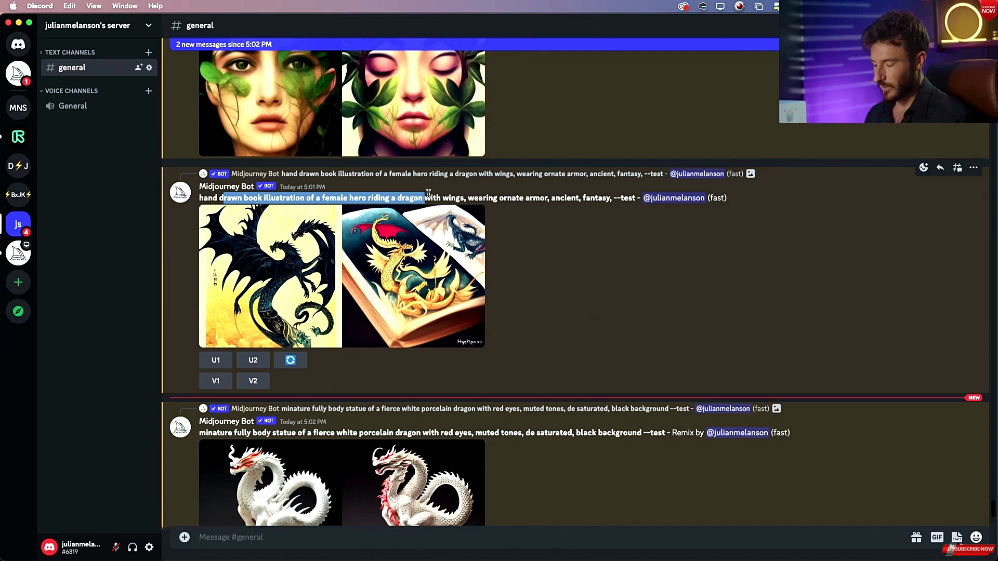
pyautogui.click(436, 193)
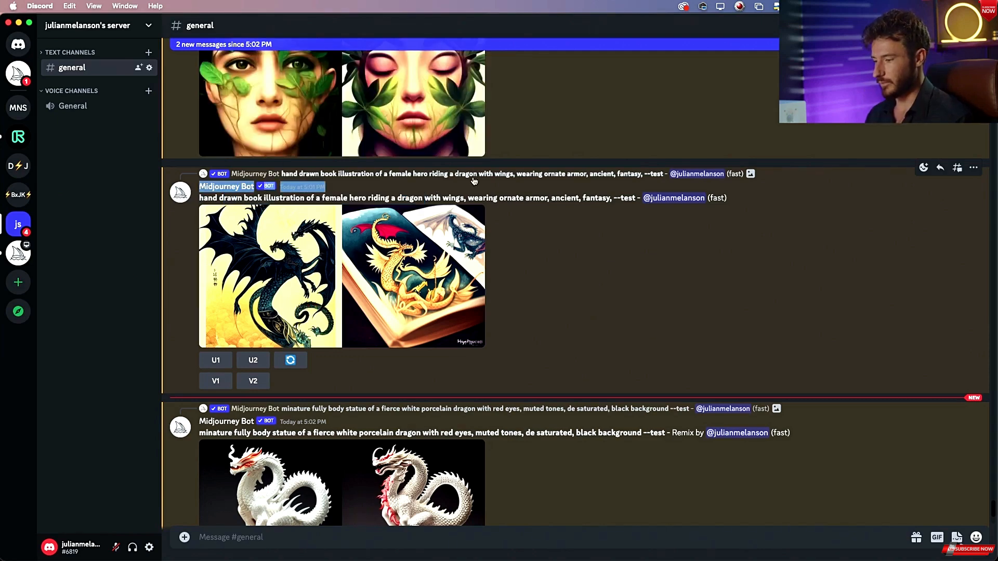
pyautogui.moveTo(200, 200); pyautogui.dragTo(615, 197)
pyautogui.press('super+c')
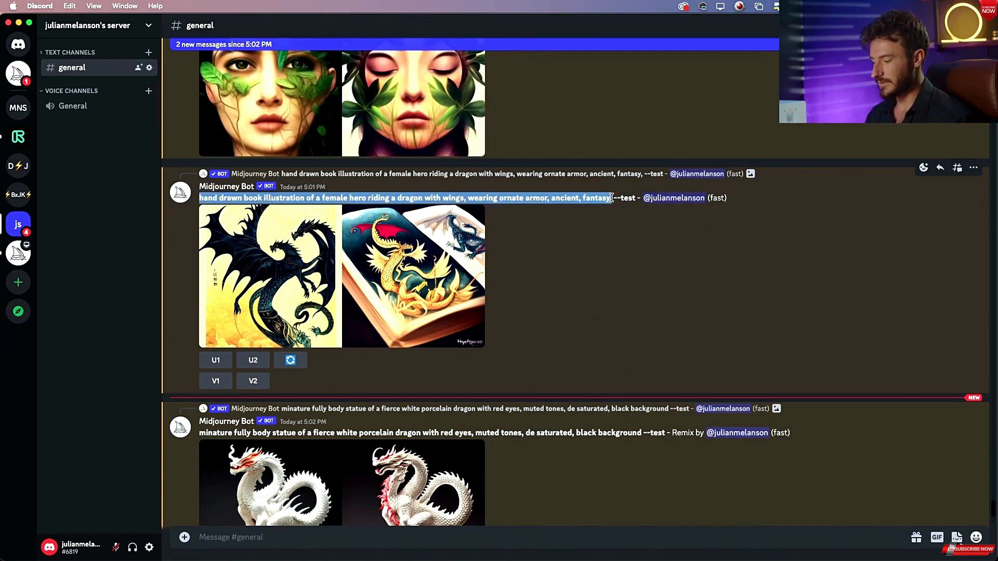
pyautogui.click(295, 541)
pyautogui.write('/')
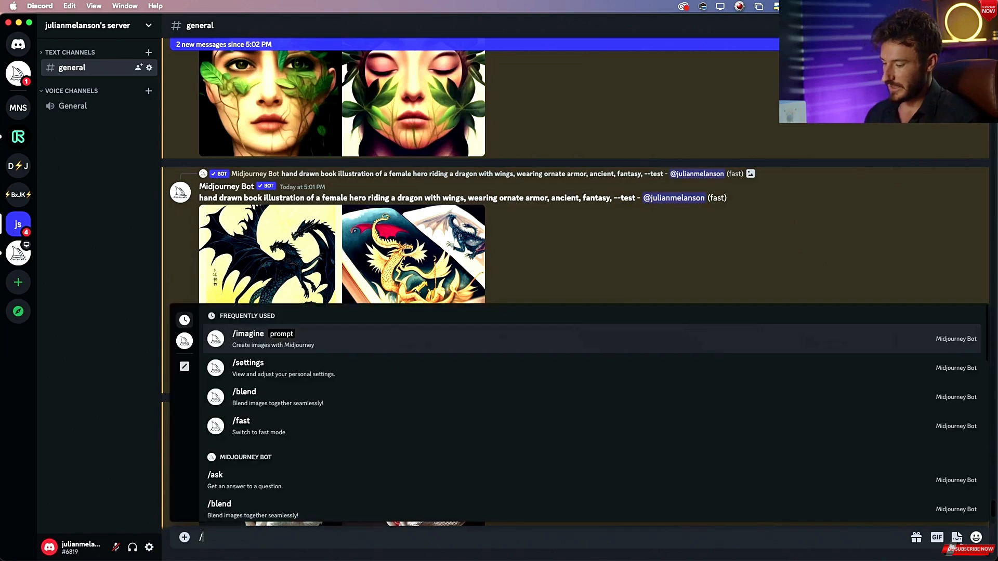
pyautogui.write('im')
pyautogui.click(291, 486)
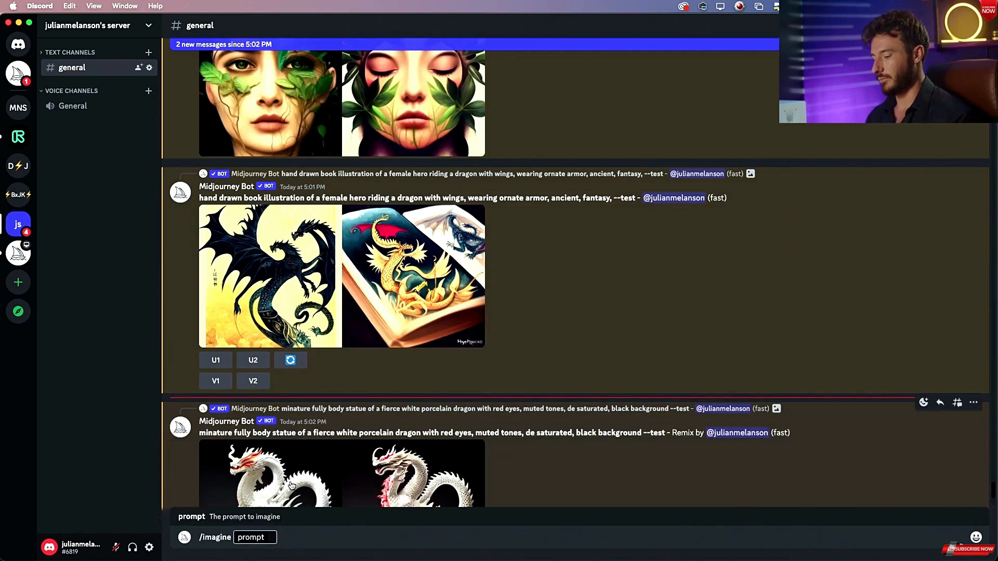
pyautogui.press('super+v')
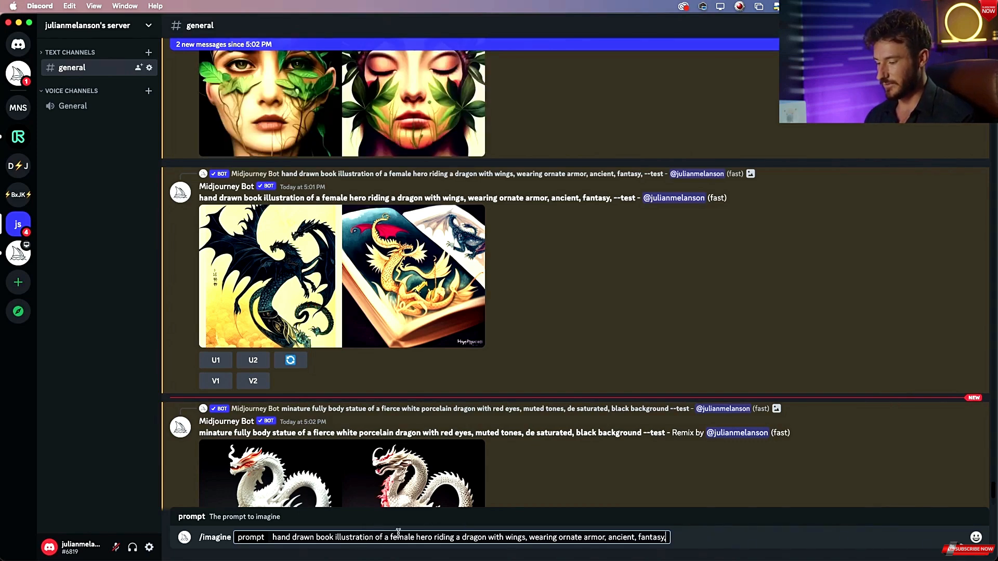
# Remove "wearing ornate armor," and "hero" from the prompt and submit the /imagine command.
pyautogui.moveTo(529, 537); pyautogui.dragTo(603, 537)
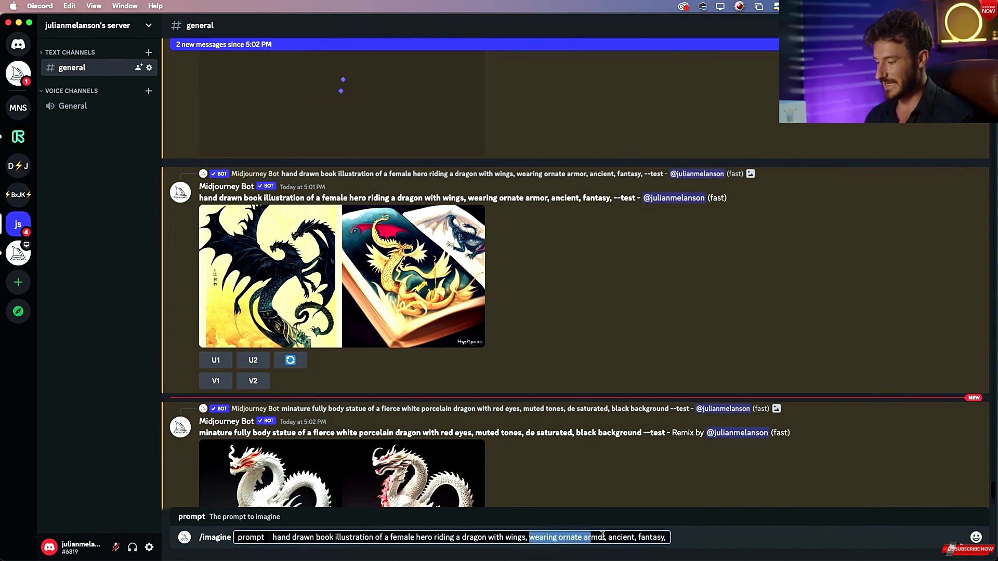
pyautogui.press('BackSpace')
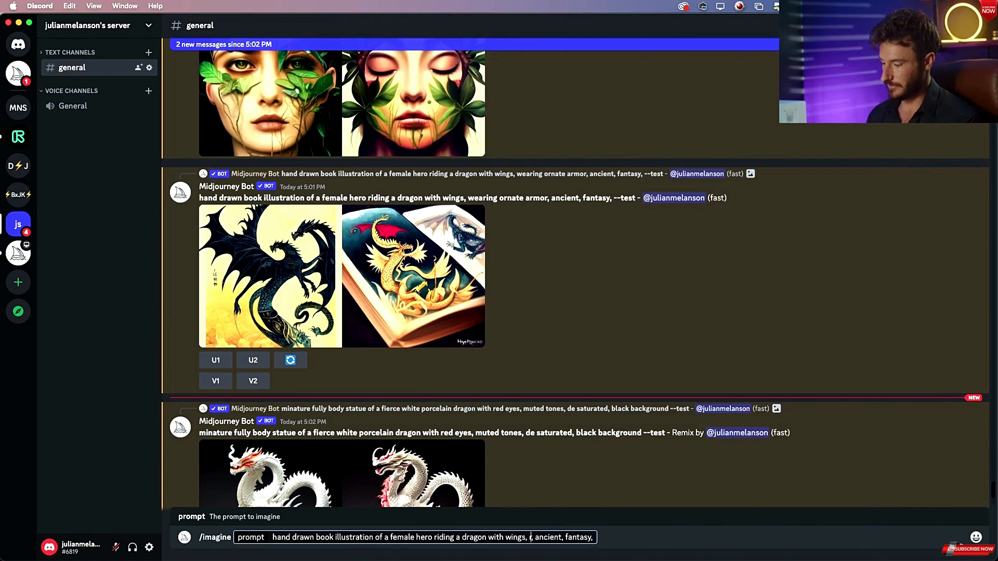
pyautogui.press('BackSpace')
pyautogui.press('BackSpace')
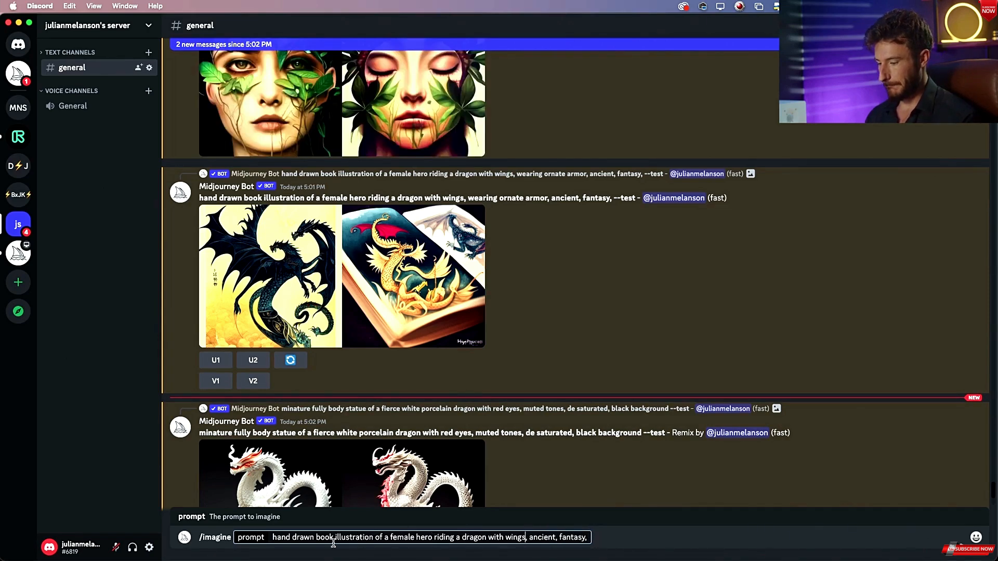
pyautogui.doubleClick(424, 538)
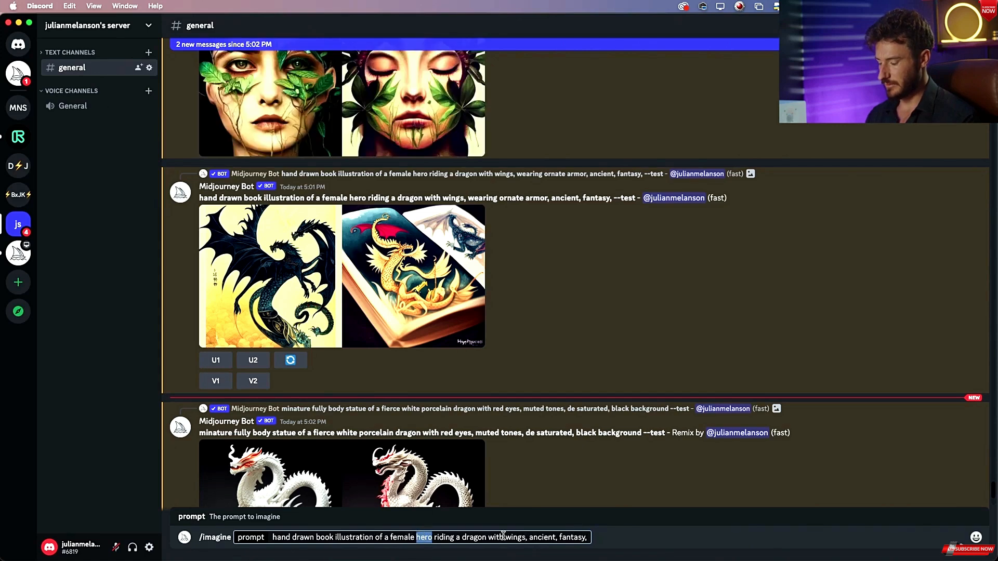
pyautogui.press('BackSpace')
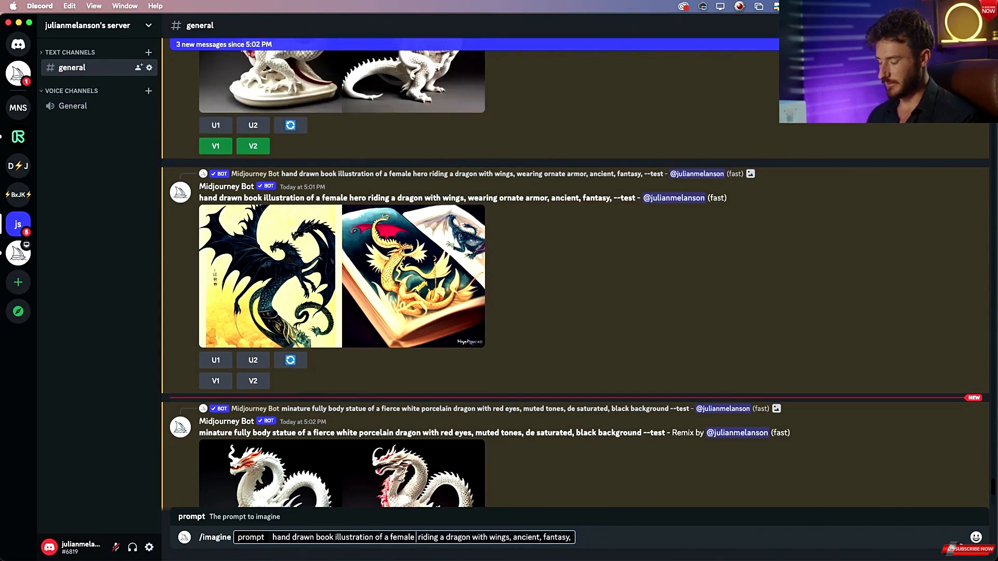
pyautogui.press('BackSpace')
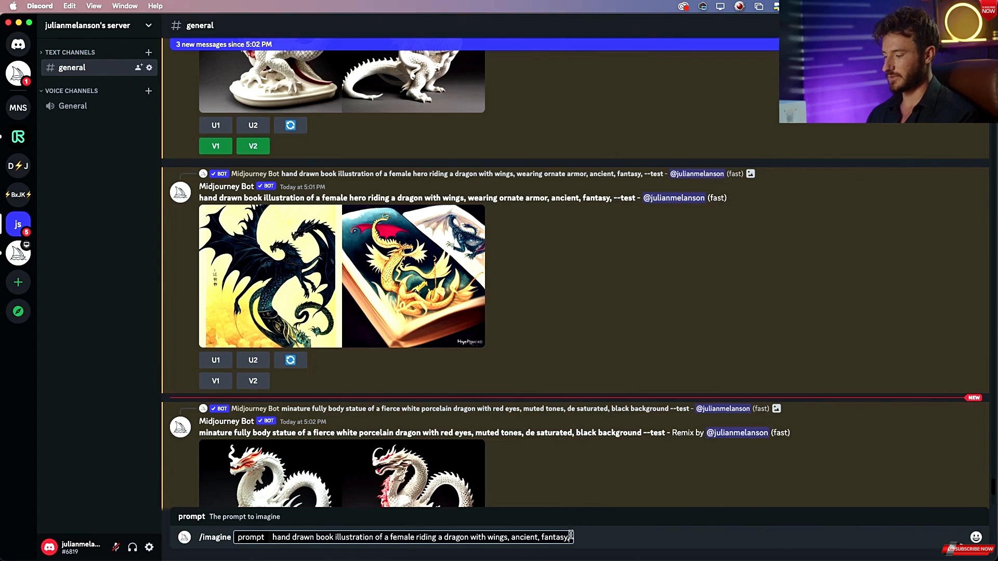
pyautogui.press('Return')
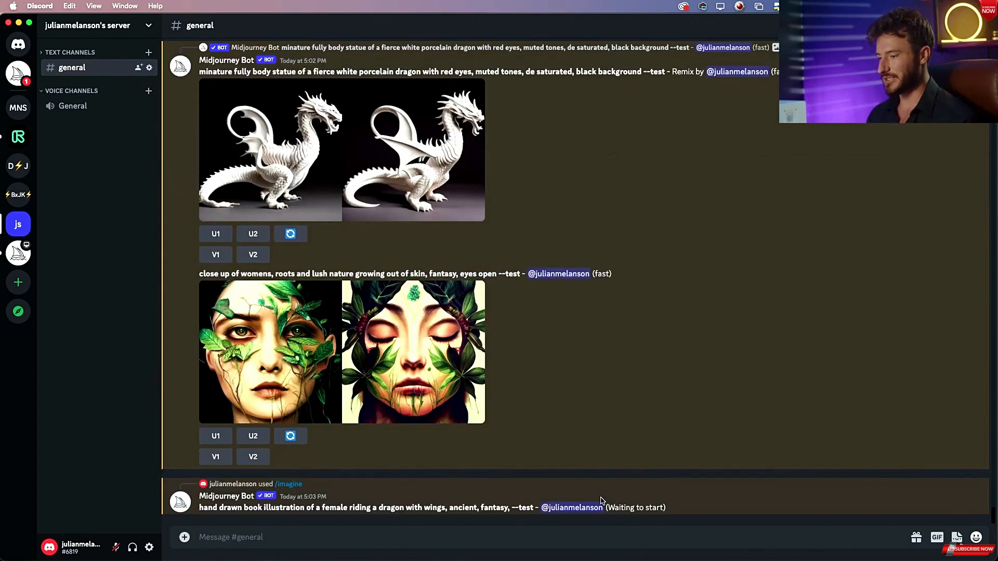
# Enlarge the porcelain dragon variation grid and compare it with the grid_0-7.png reference in Preview.
pyautogui.scroll(3, 497, 310)
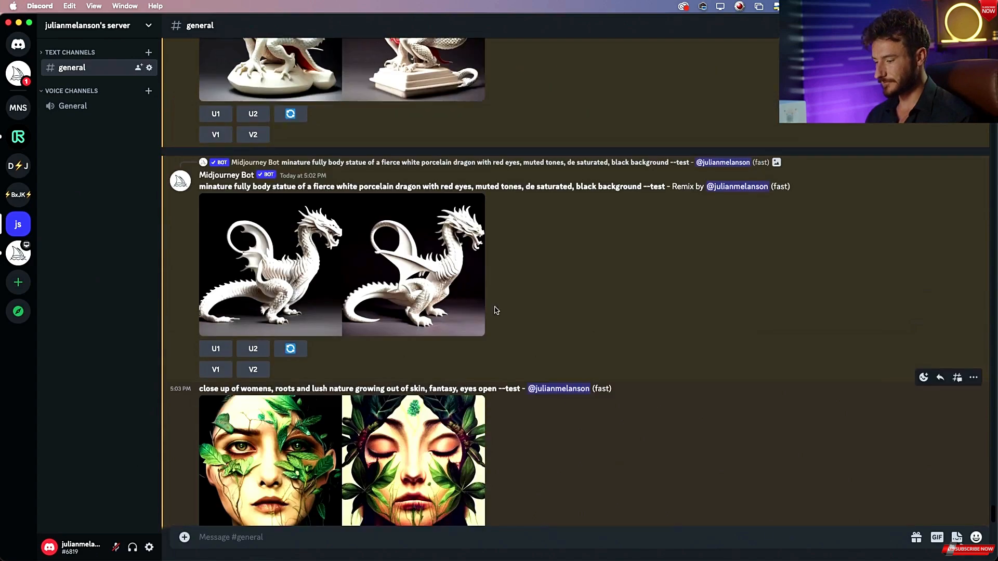
pyautogui.click(444, 296)
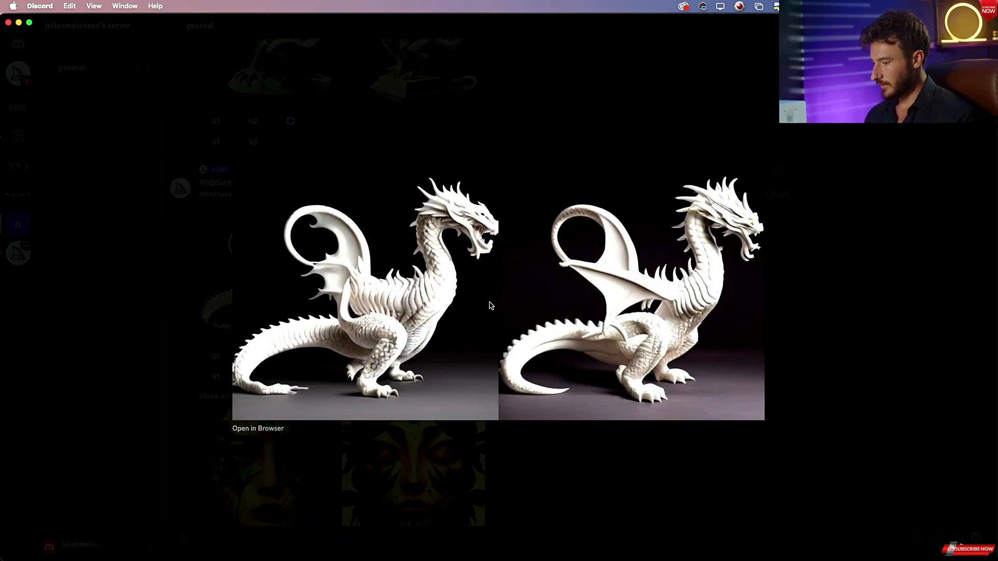
pyautogui.press('super+Tab')
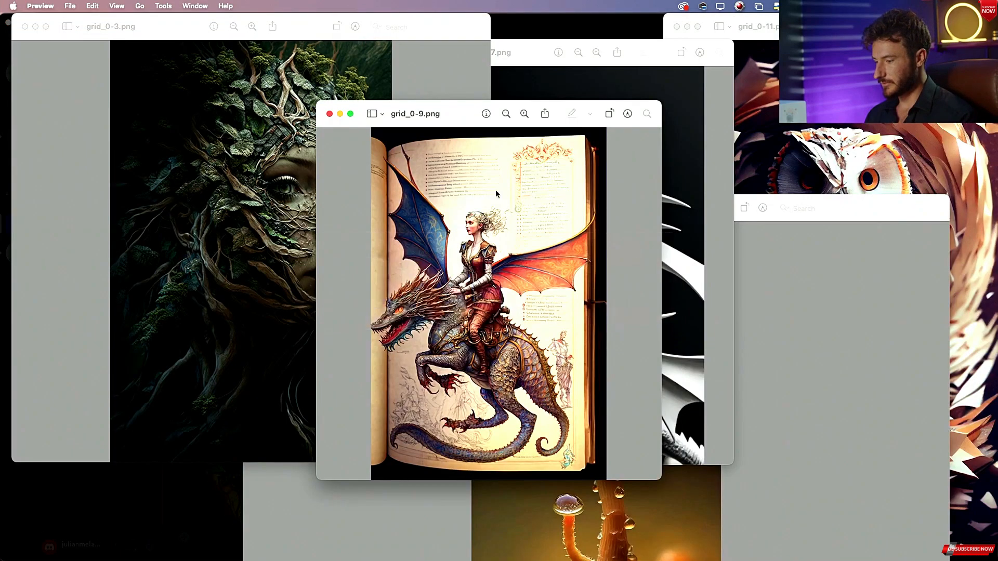
pyautogui.press('super+grave')
pyautogui.press('super+grave')
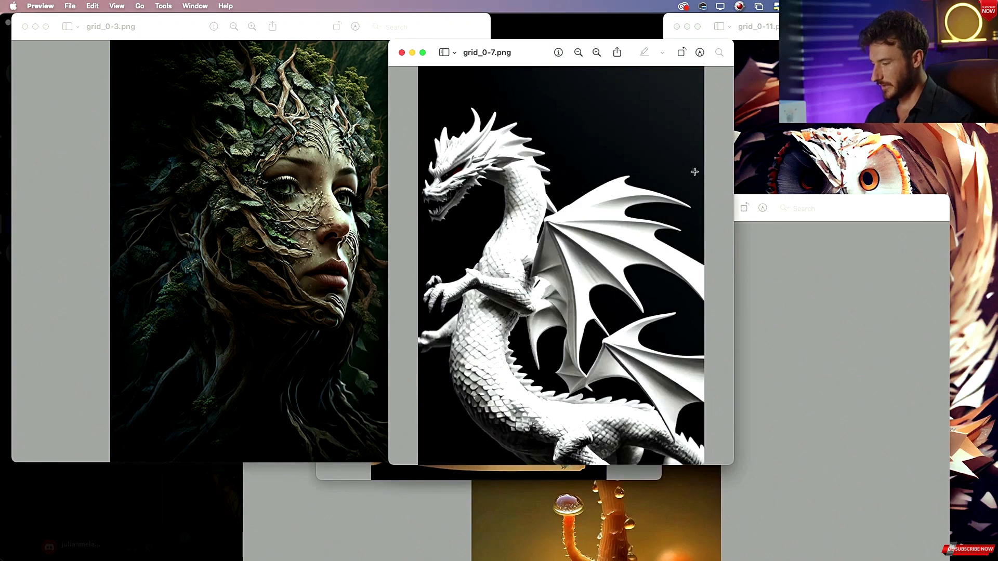
pyautogui.press('super+Tab')
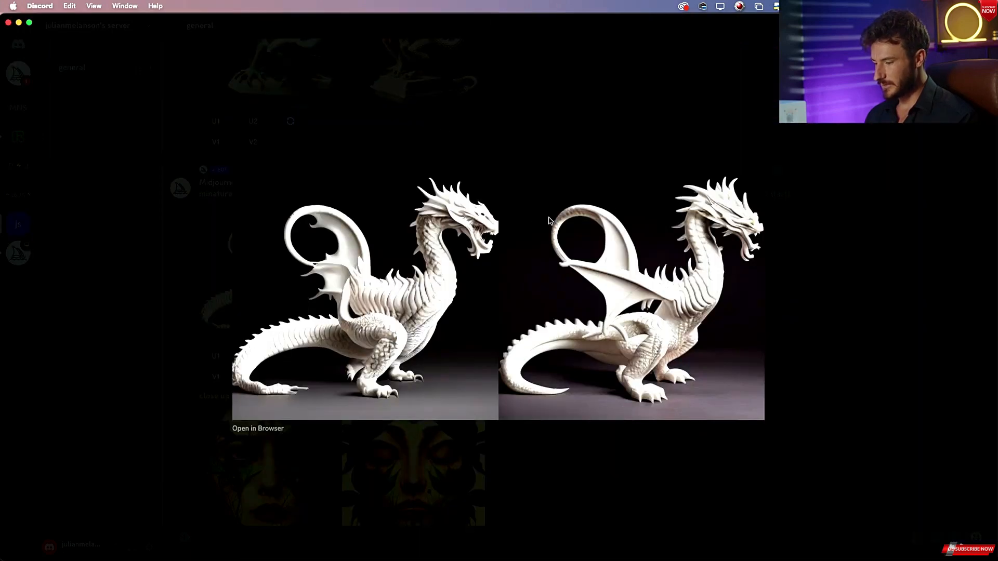
pyautogui.press('Escape')
# Enlarge the nature-skinned women grid and compare it with the grid_0-3.png reference in Preview.
pyautogui.scroll(-3, 454, 325)
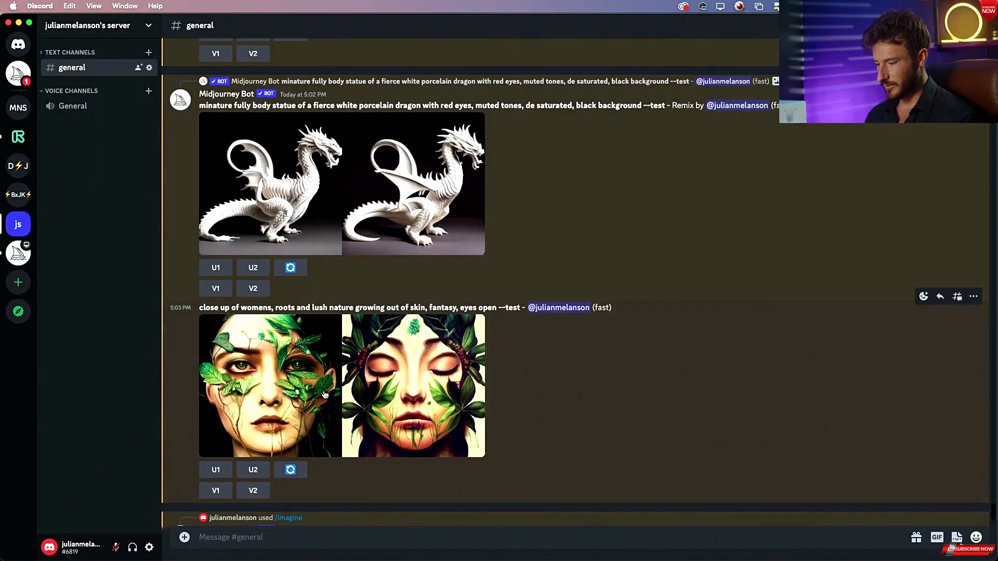
pyautogui.click(299, 392)
pyautogui.press('super+Tab')
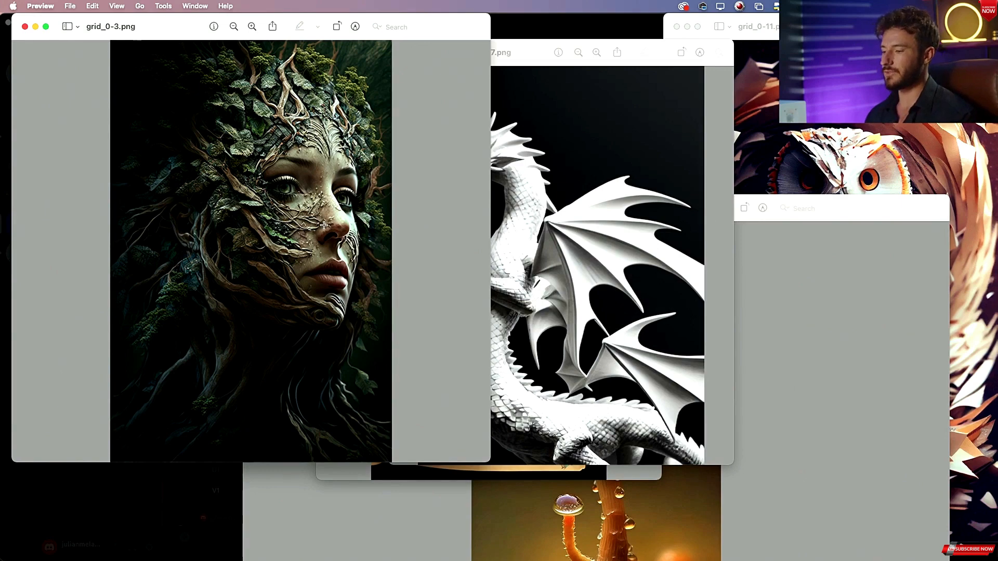
pyautogui.press('super+Tab')
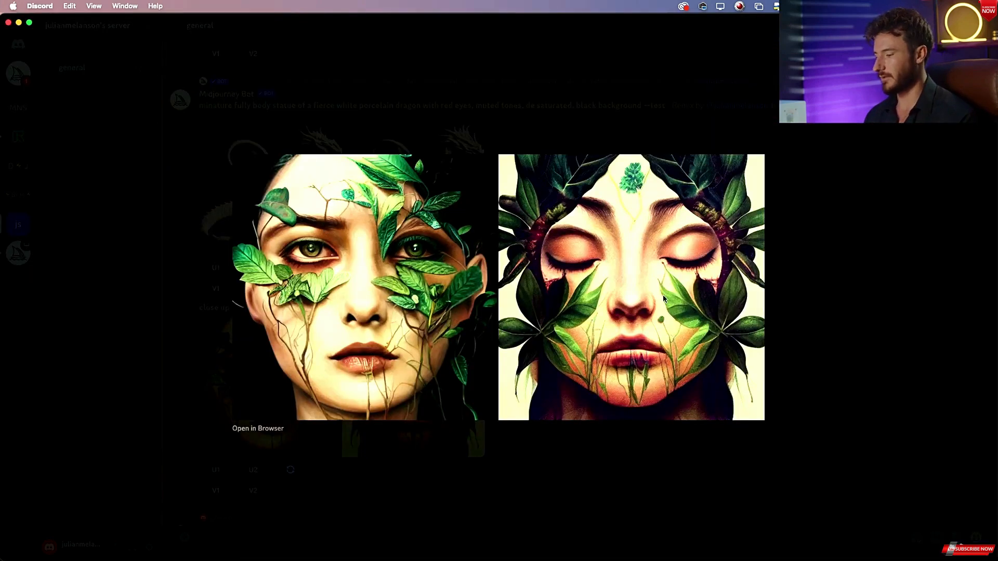
pyautogui.press('Escape')
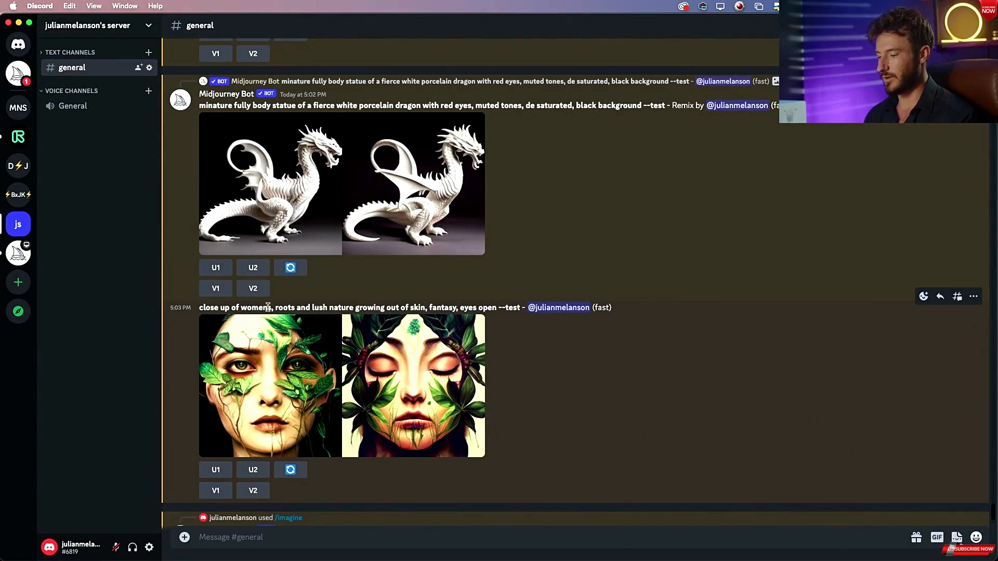
# Submit a new /imagine prompt "beautiful women face, entire forest growing out of skin".
pyautogui.moveTo(283, 307); pyautogui.dragTo(458, 303)
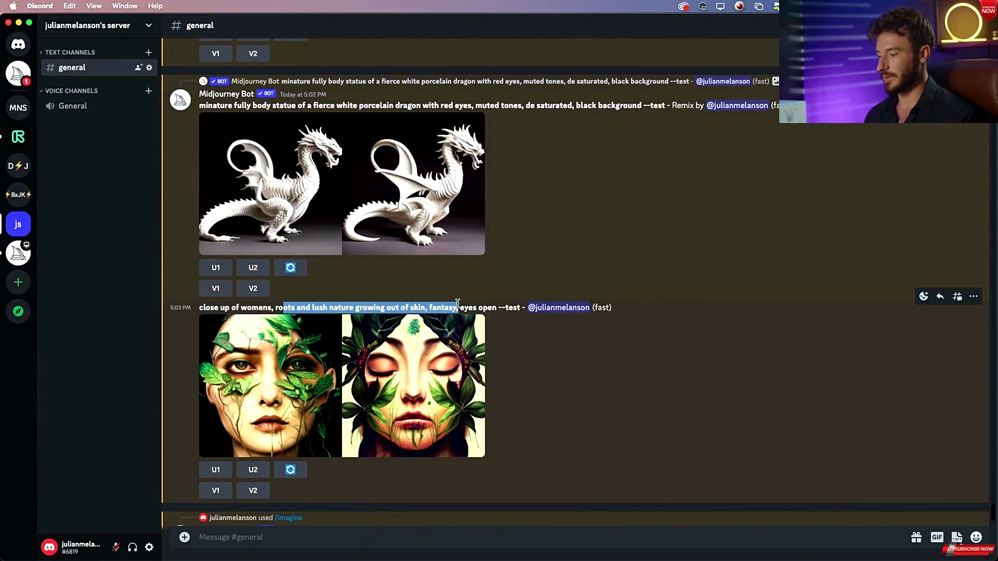
pyautogui.click(294, 544)
pyautogui.write('/imagine prompt')
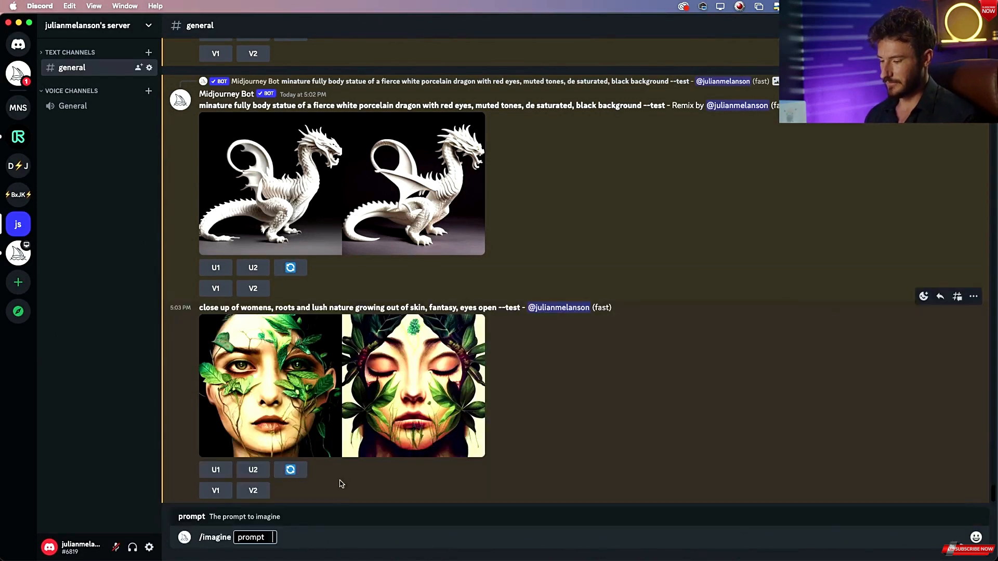
pyautogui.click(293, 479)
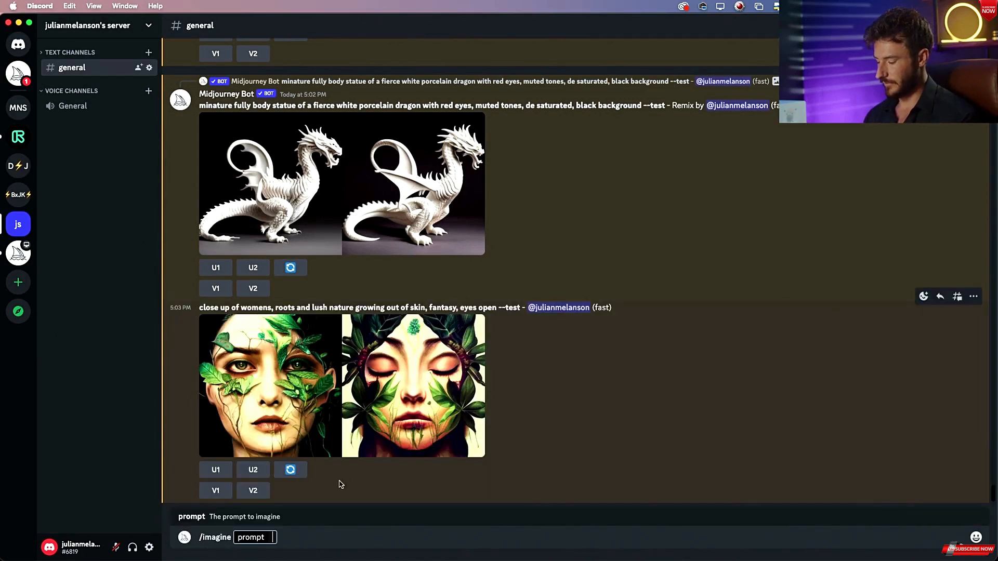
pyautogui.write('beautiful')
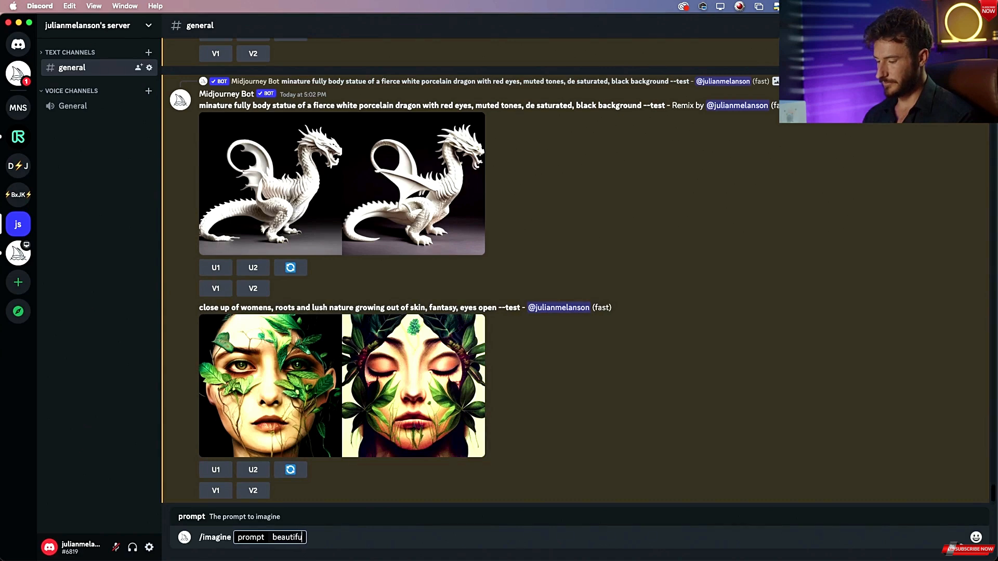
pyautogui.write(' women')
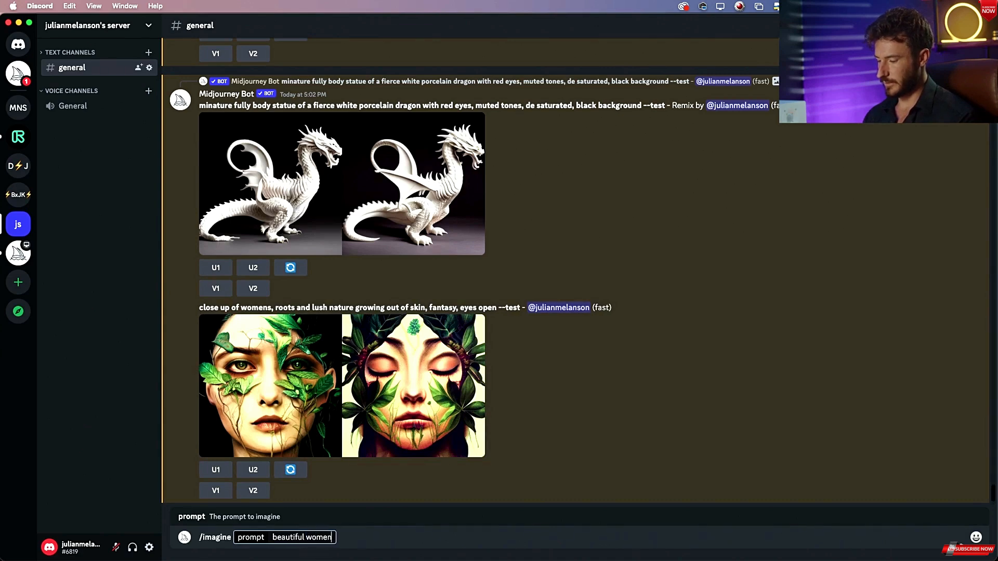
pyautogui.write(' face,')
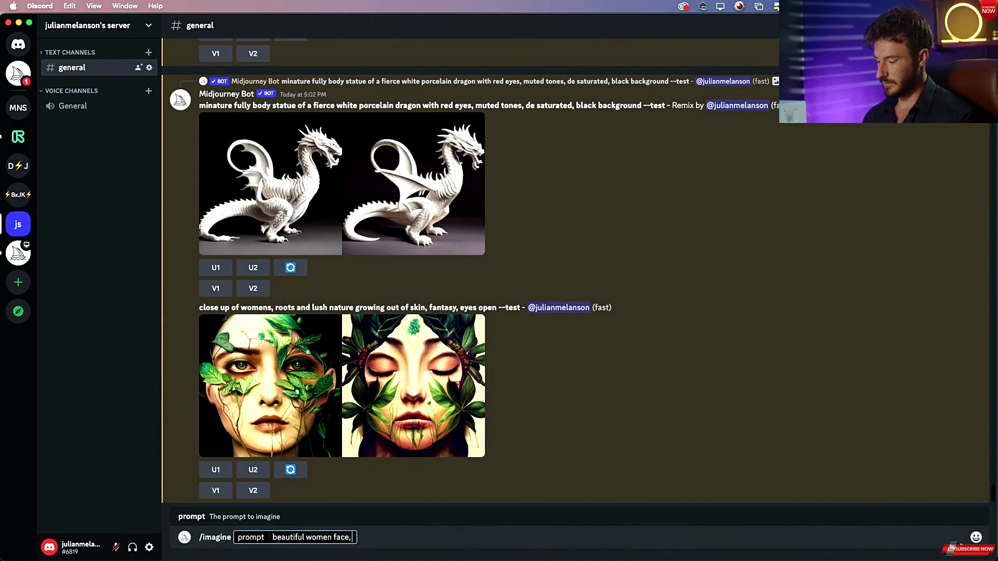
pyautogui.write(' en')
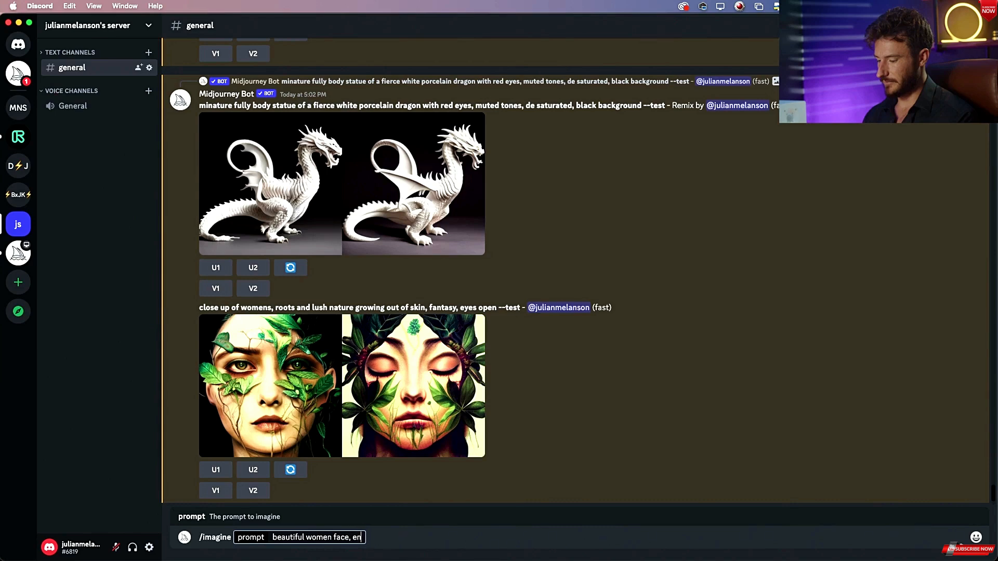
pyautogui.write('tire forest')
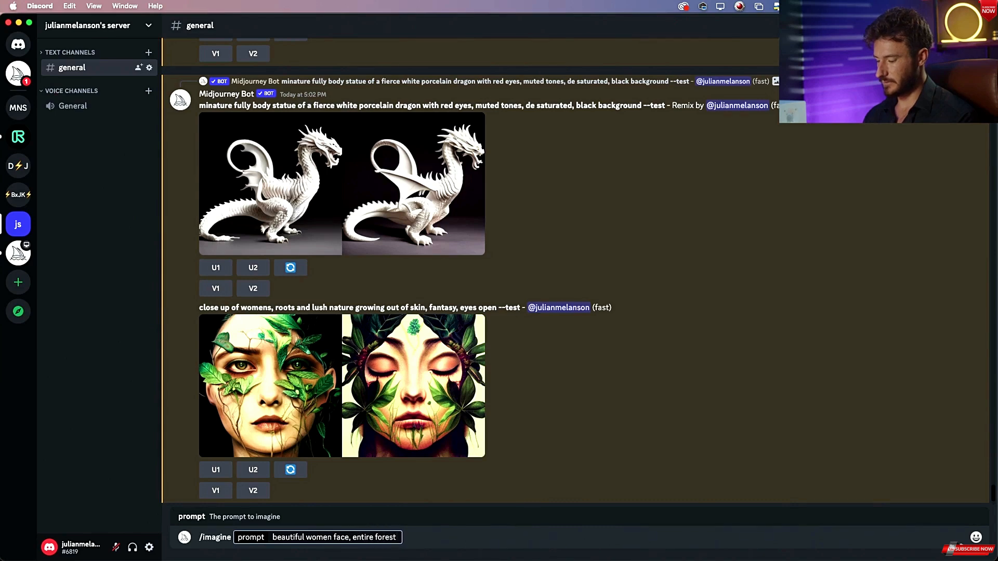
pyautogui.write(' gor')
pyautogui.press('BackSpace')
pyautogui.press('BackSpace')
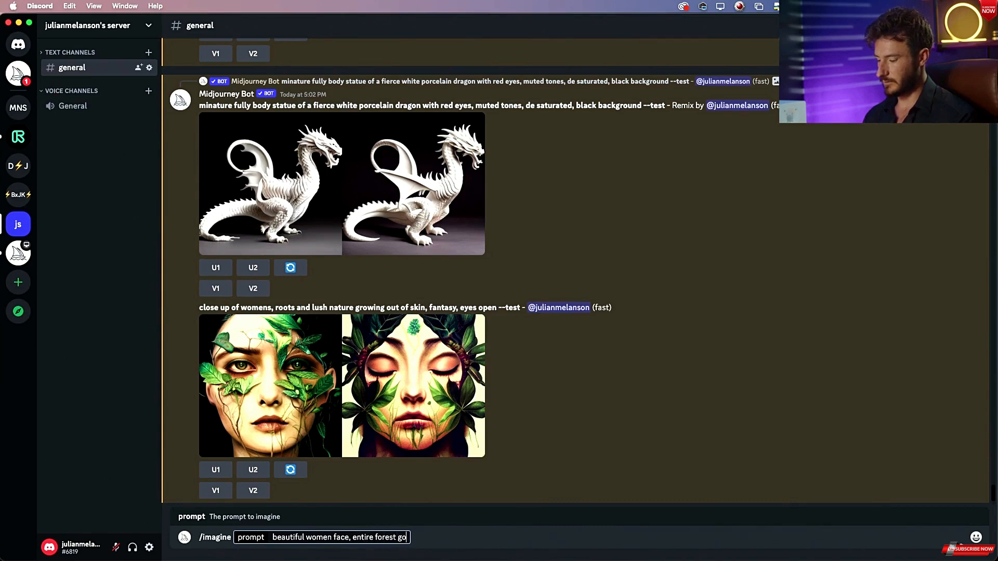
pyautogui.write('rowing out of skin,')
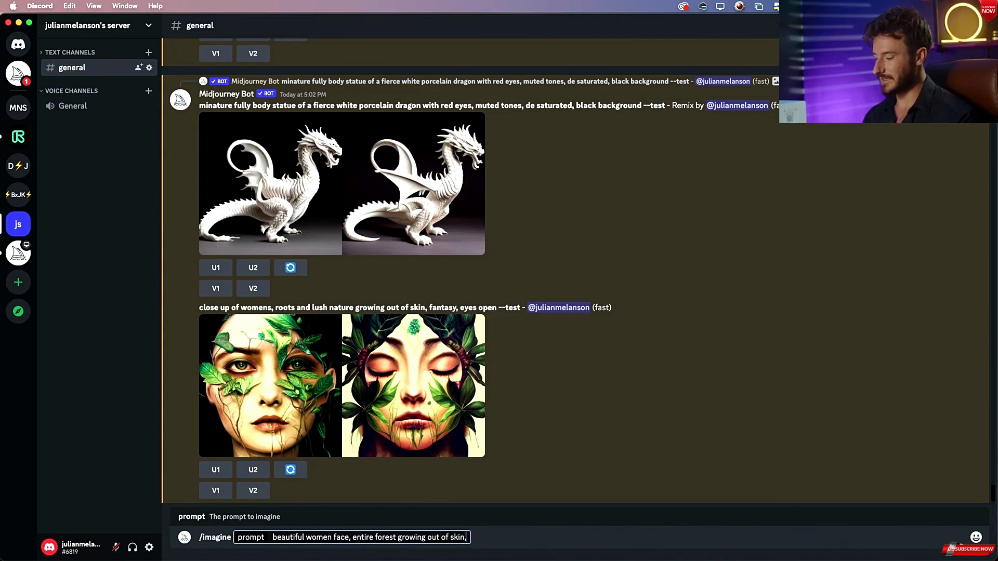
pyautogui.press('BackSpace')
pyautogui.press('Return')
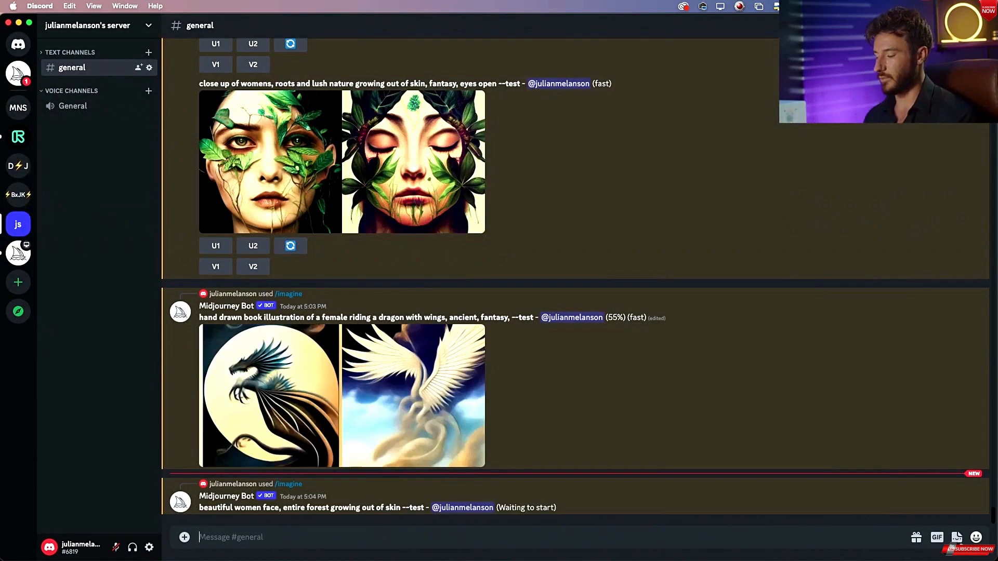
# Compare the new results with the reference images open in Preview, including the grid_0-11.png owl.
pyautogui.press('super+Tab')
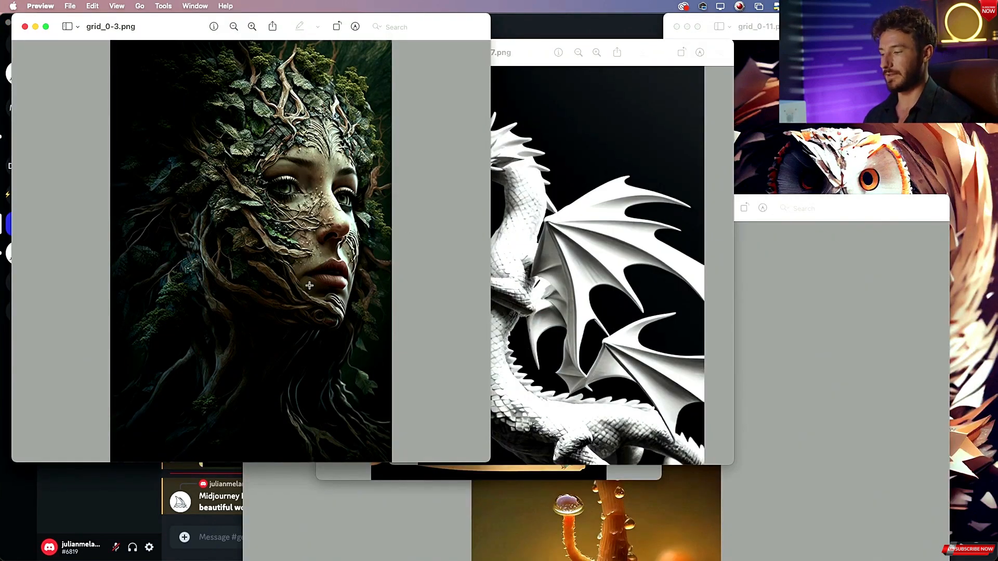
pyautogui.press('super+Tab')
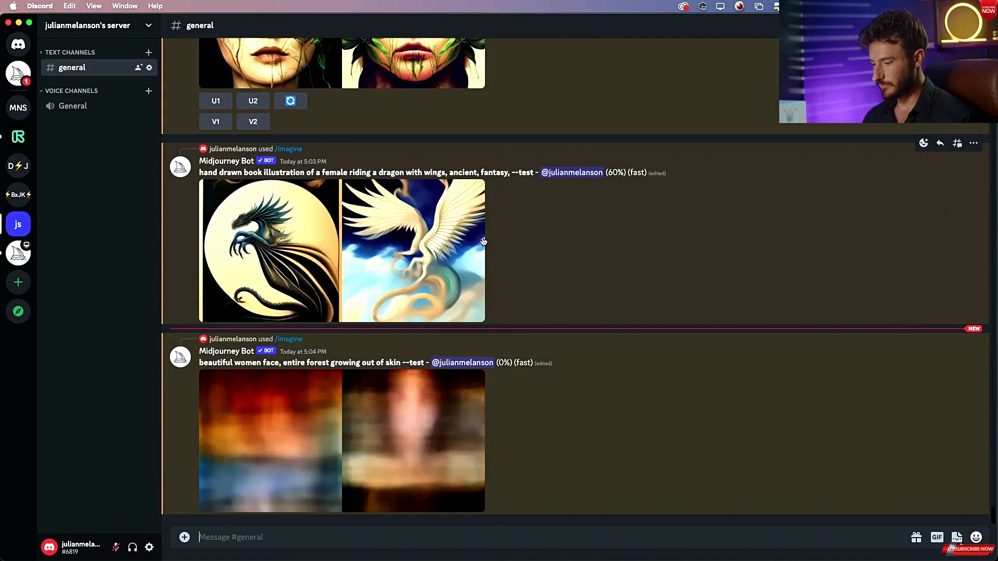
pyautogui.scroll(12, 483, 242)
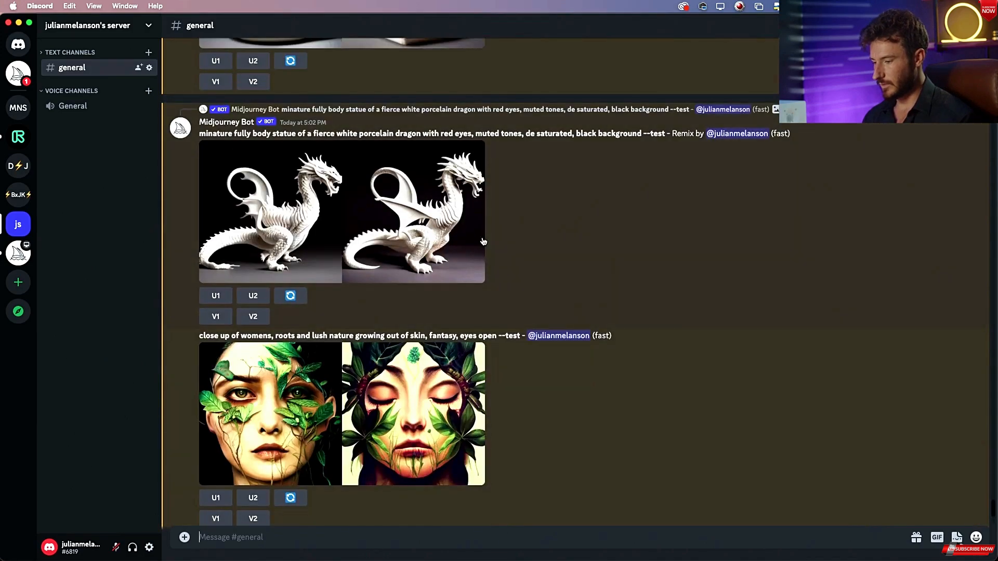
pyautogui.scroll(5, 484, 242)
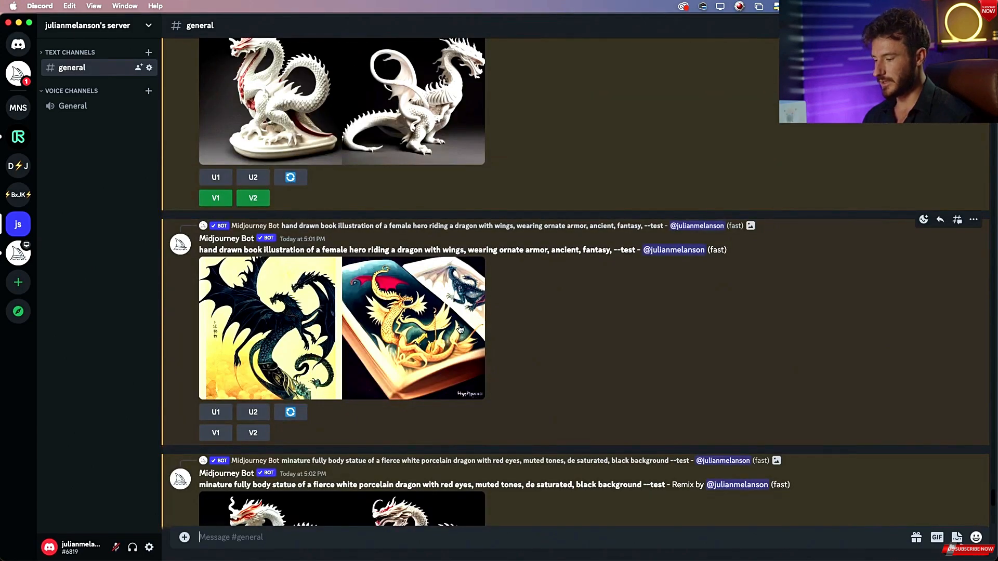
pyautogui.press('super+Tab')
pyautogui.press('super+grave')
pyautogui.press('super+grave')
pyautogui.press('super+grave')
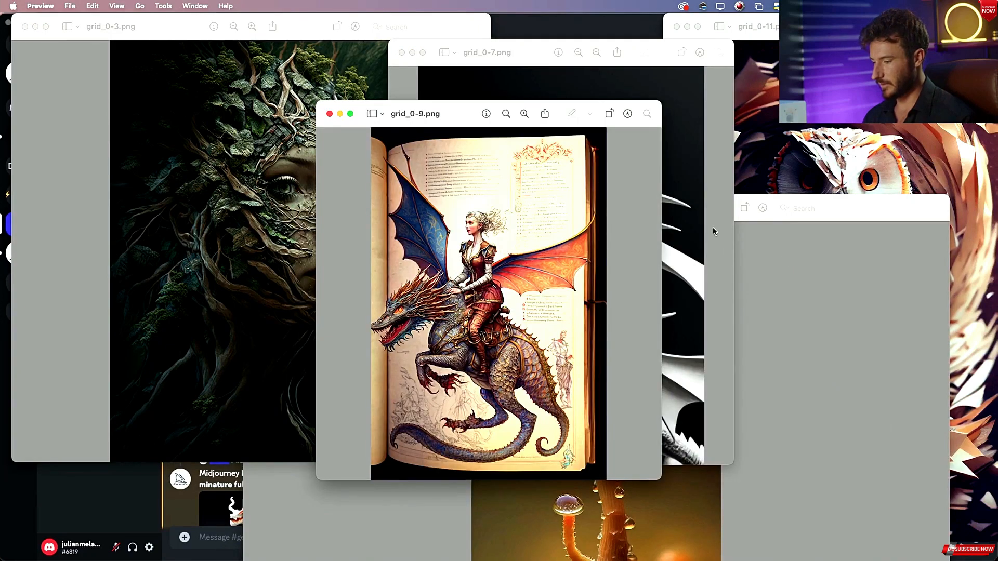
pyautogui.press('super+grave')
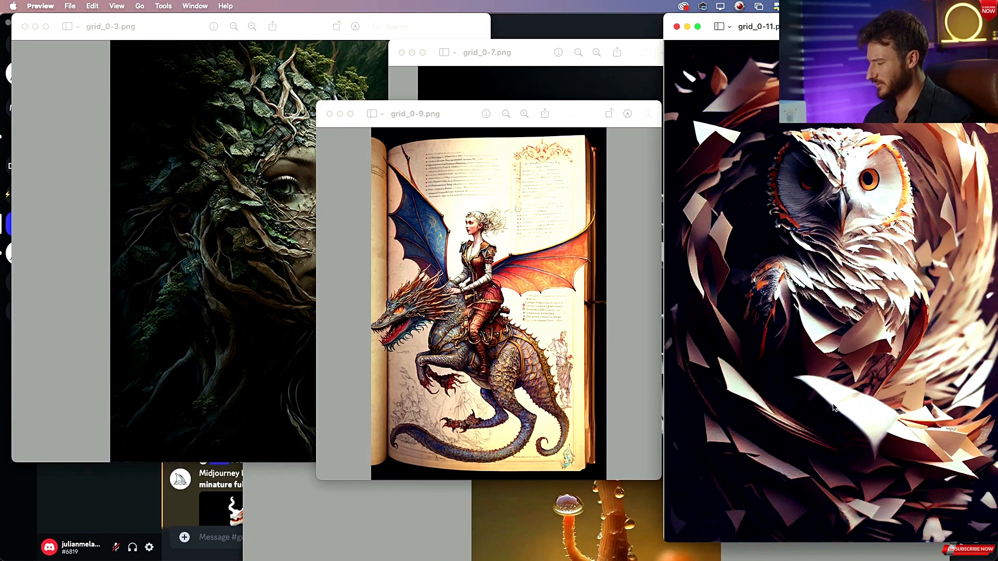
pyautogui.press('super+Tab')
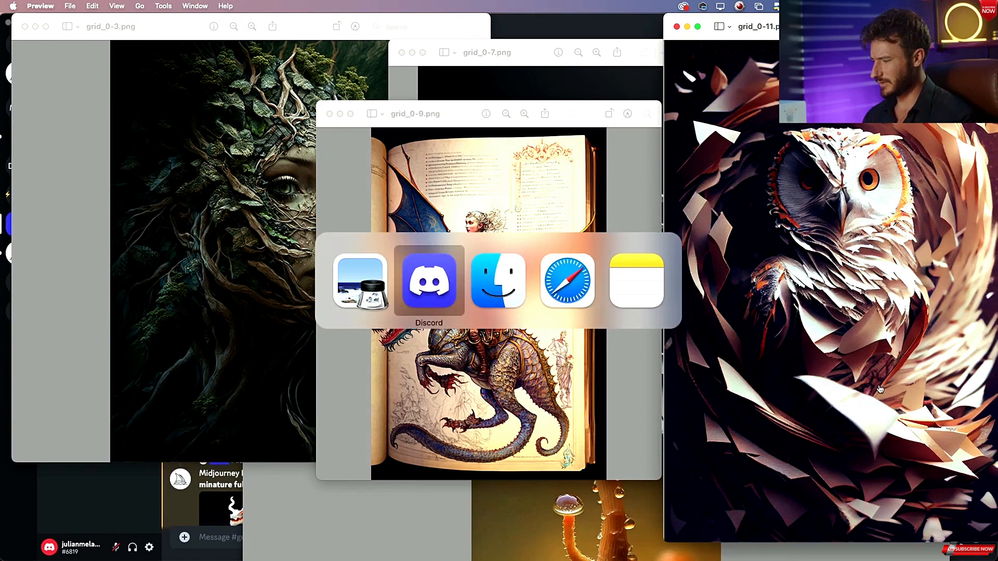
pyautogui.press('super+shift+Tab')
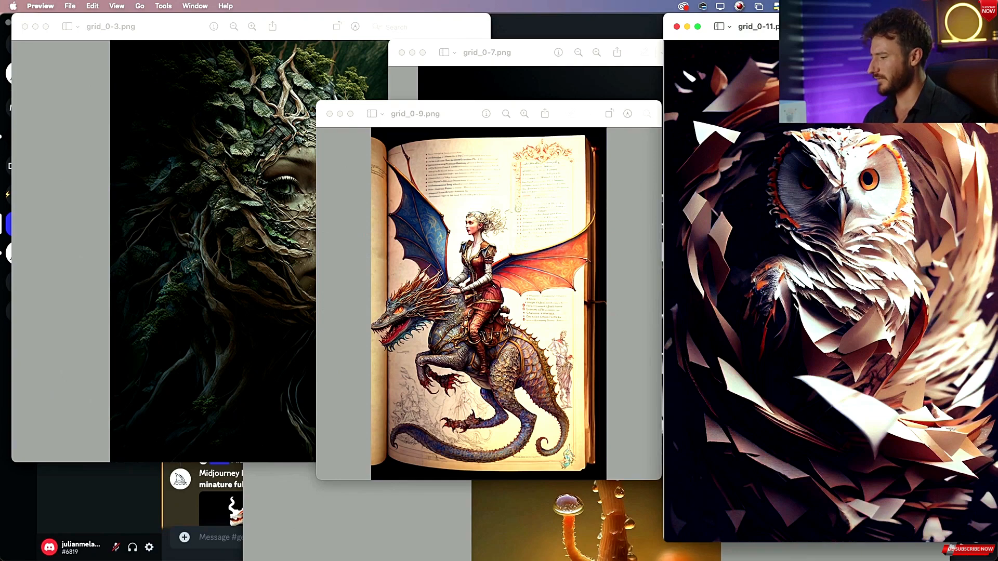
pyautogui.press('super+Tab')
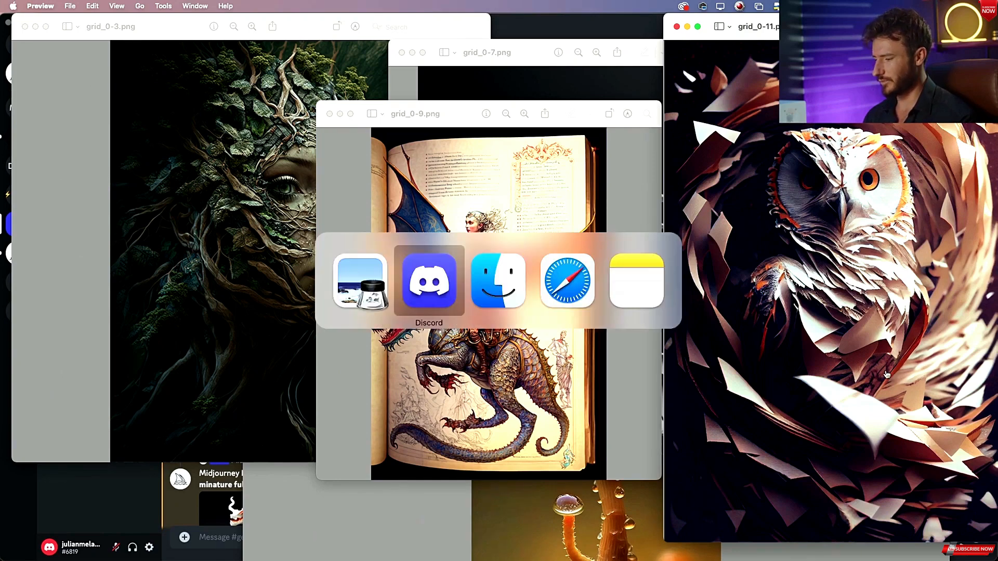
# Start another /imagine prompt reading "full body of owl looking into camera, made out of paper,".
pyautogui.write('/')
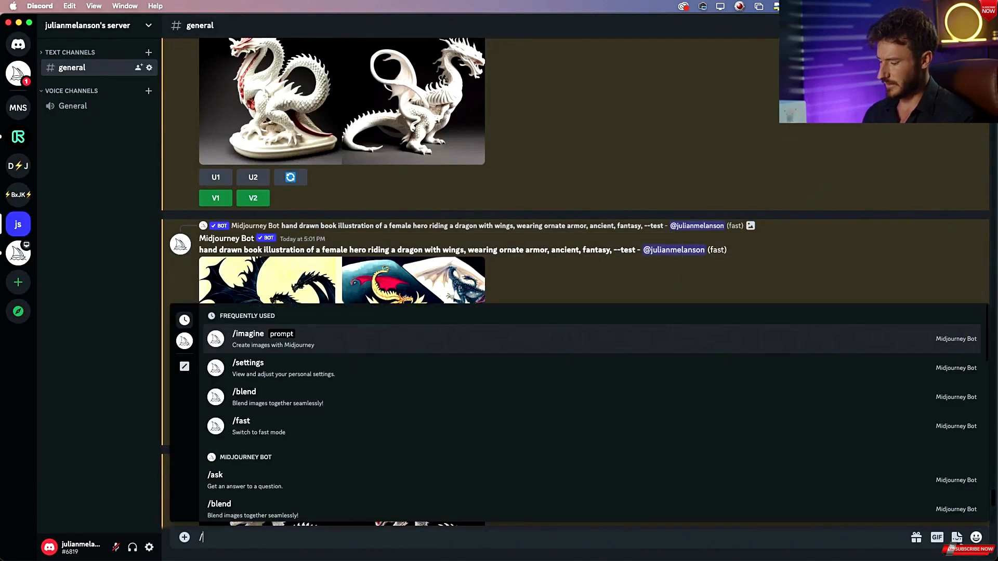
pyautogui.write('ima')
pyautogui.press('Return')
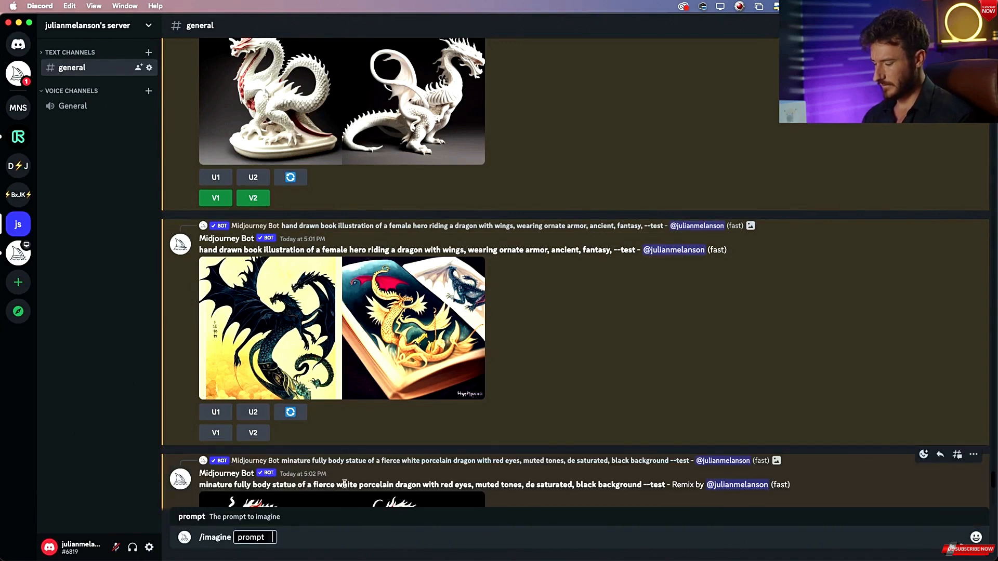
pyautogui.write('full body of owl')
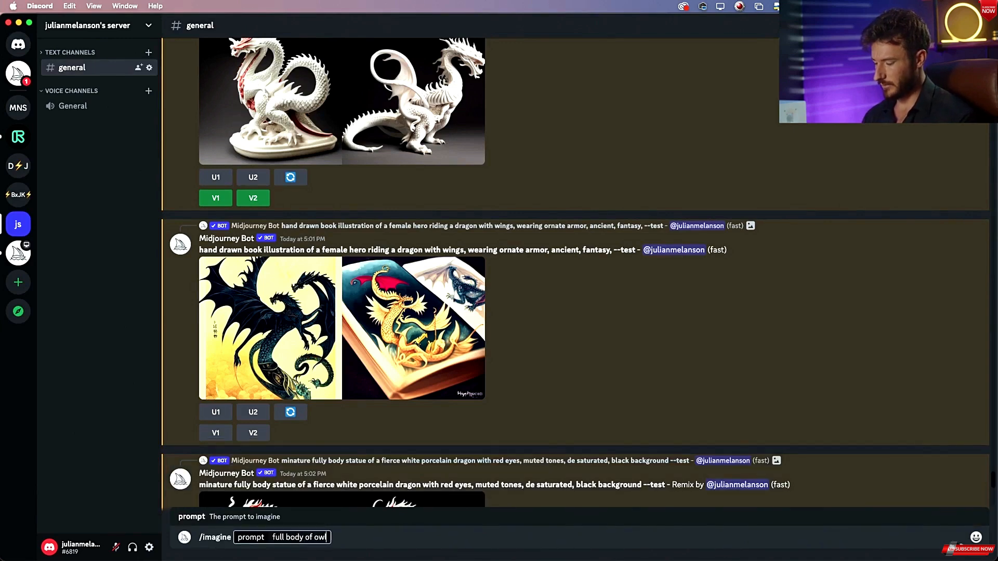
pyautogui.write(' looking into c')
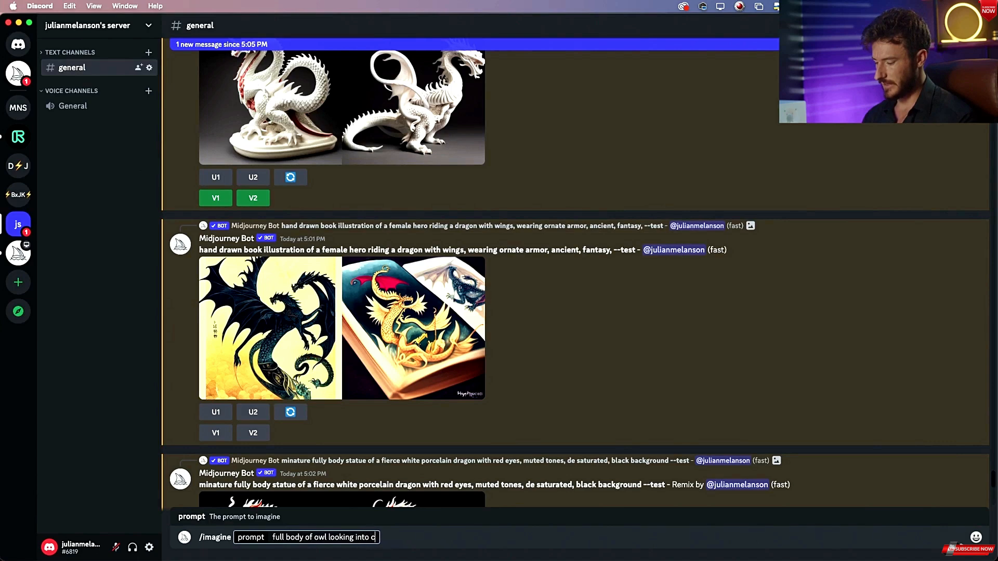
pyautogui.write('amera, mad')
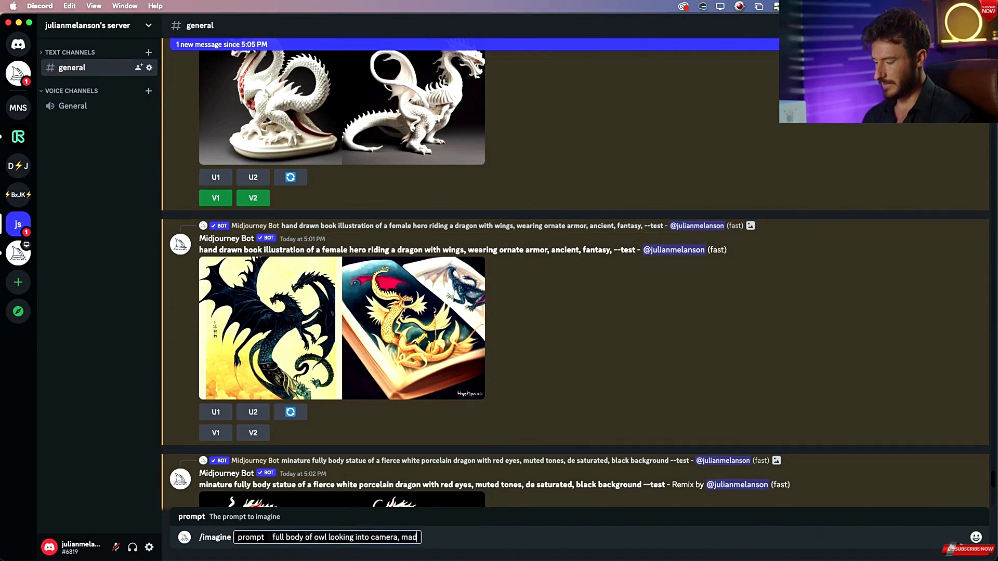
pyautogui.write('e out of paper mis')
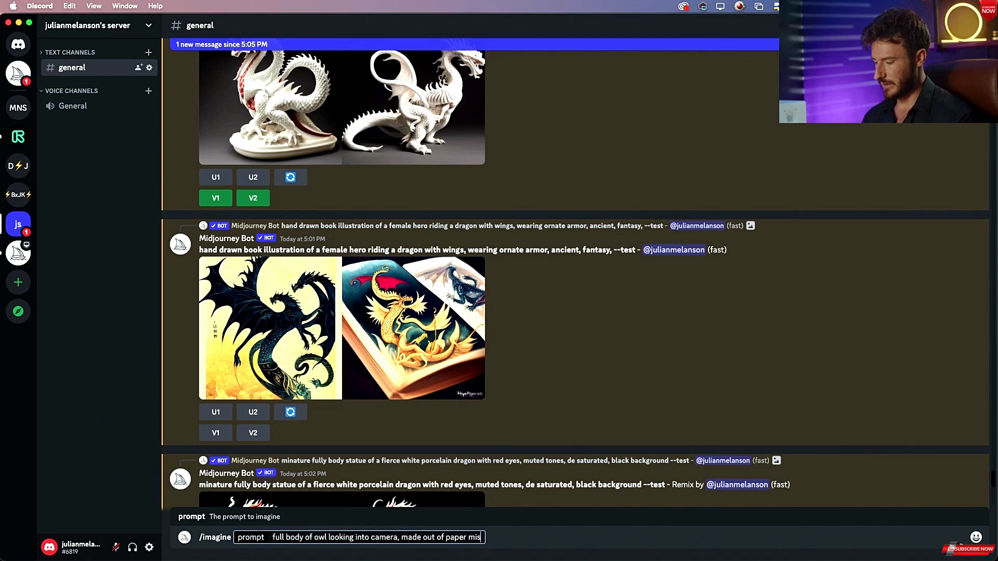
pyautogui.write('hay')
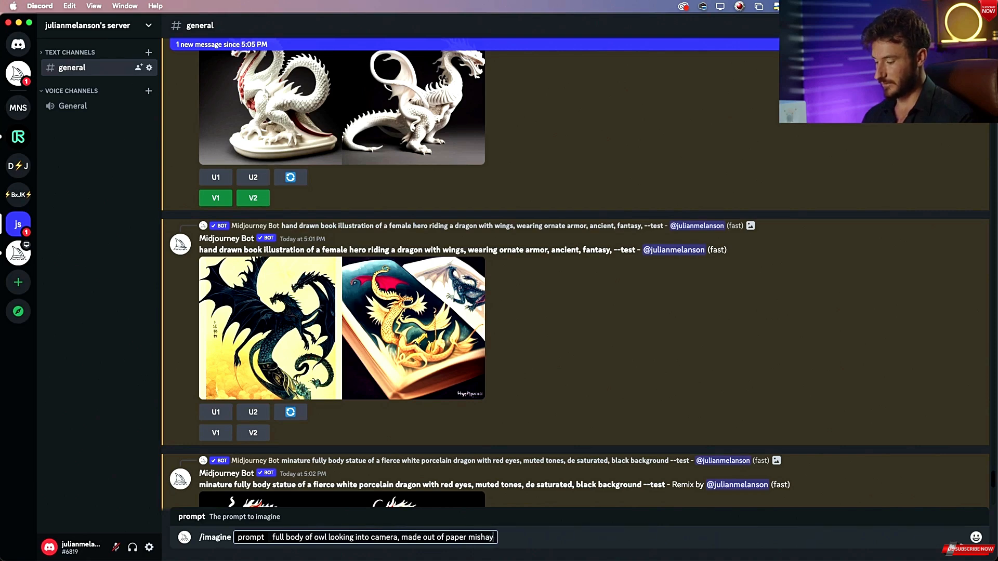
pyautogui.press('BackSpace')
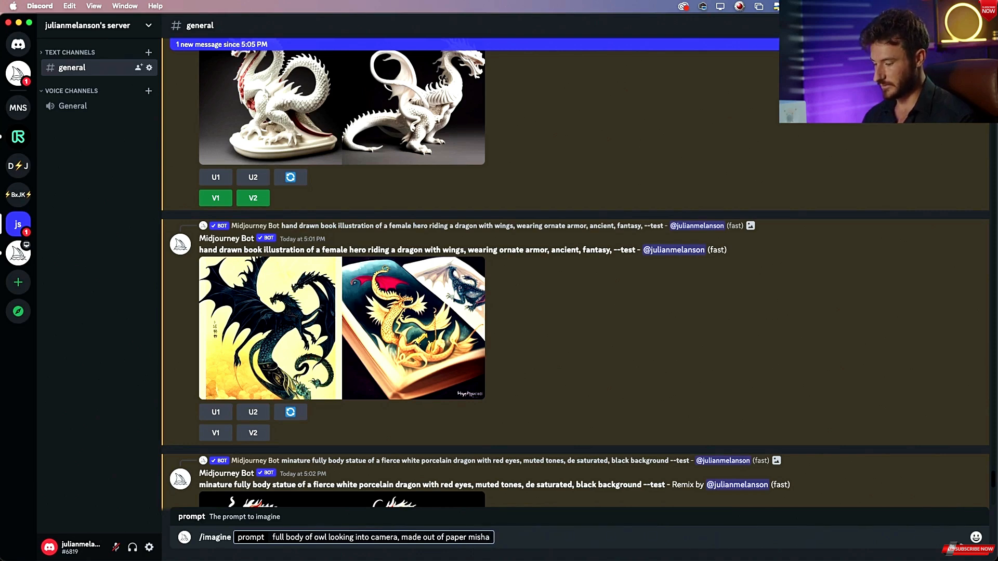
pyautogui.press('BackSpace')
pyautogui.press('BackSpace')
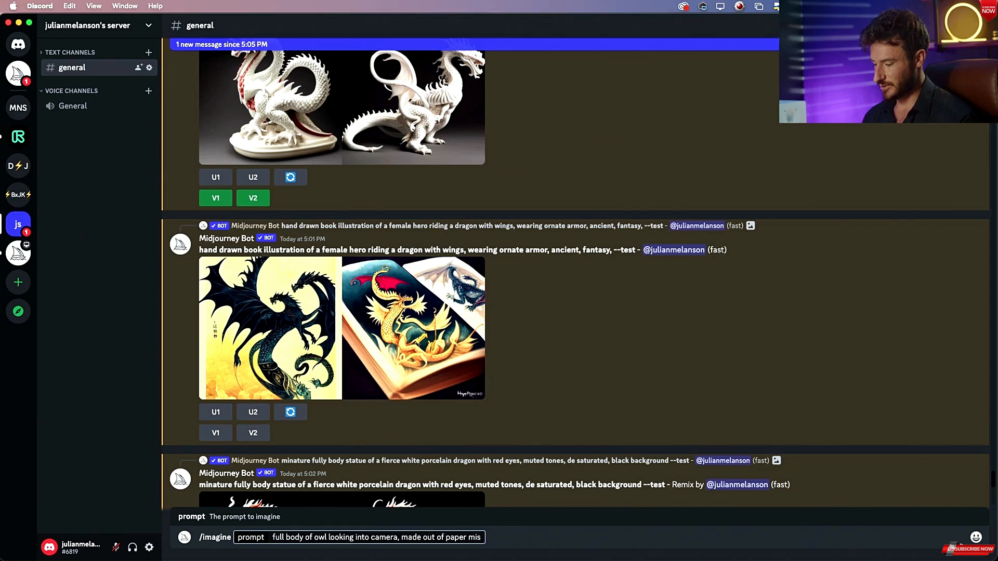
pyautogui.write('he')
pyautogui.write('a')
pyautogui.press('BackSpace')
pyautogui.press('BackSpace')
pyautogui.press('BackSpace')
pyautogui.press('BackSpace')
pyautogui.press('BackSpace')
pyautogui.press('BackSpace')
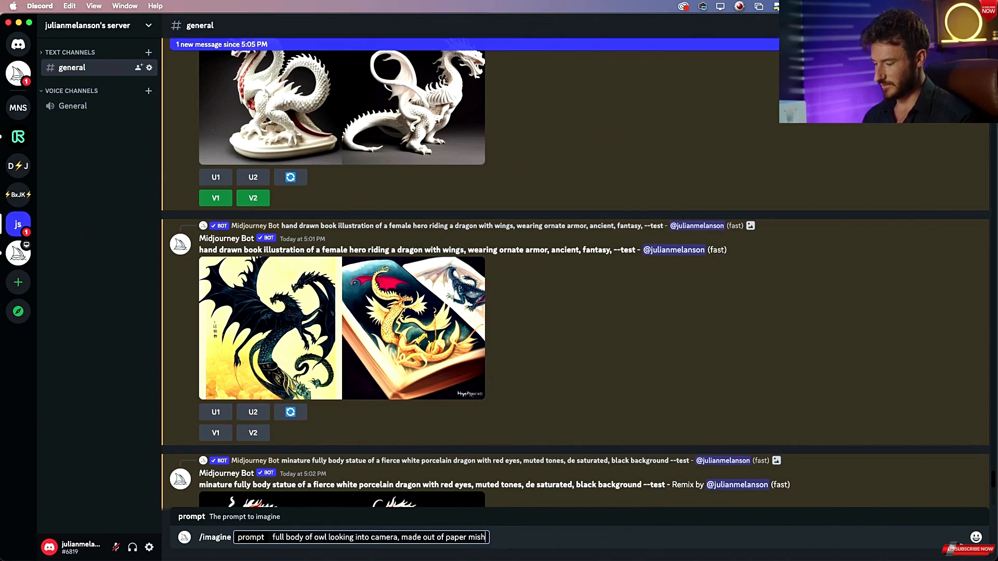
pyautogui.write(',')
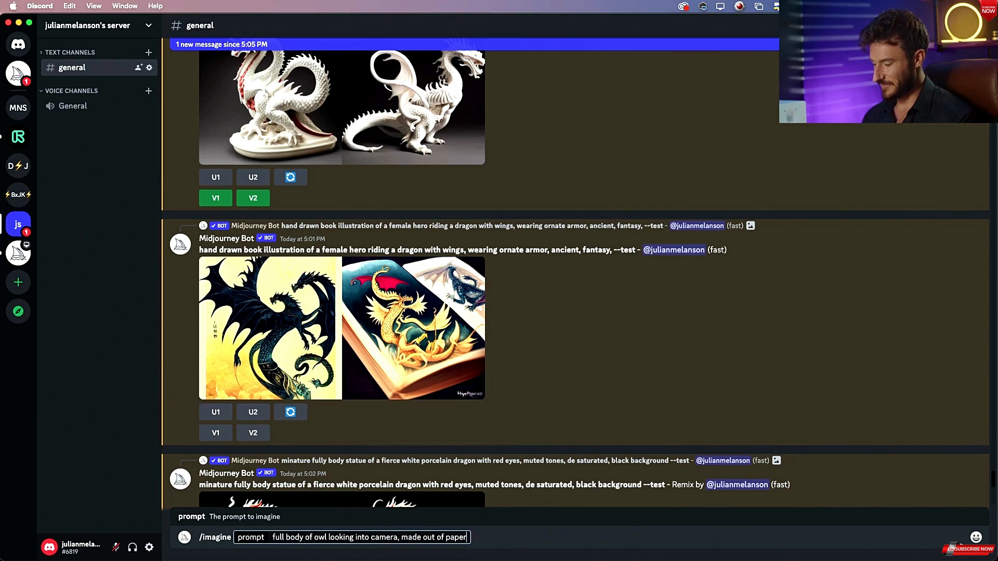
# Extend the owl prompt with "scraps of paper swirling around owl" while checking the grid_0-11.png owl reference.
pyautogui.press('super+Tab')
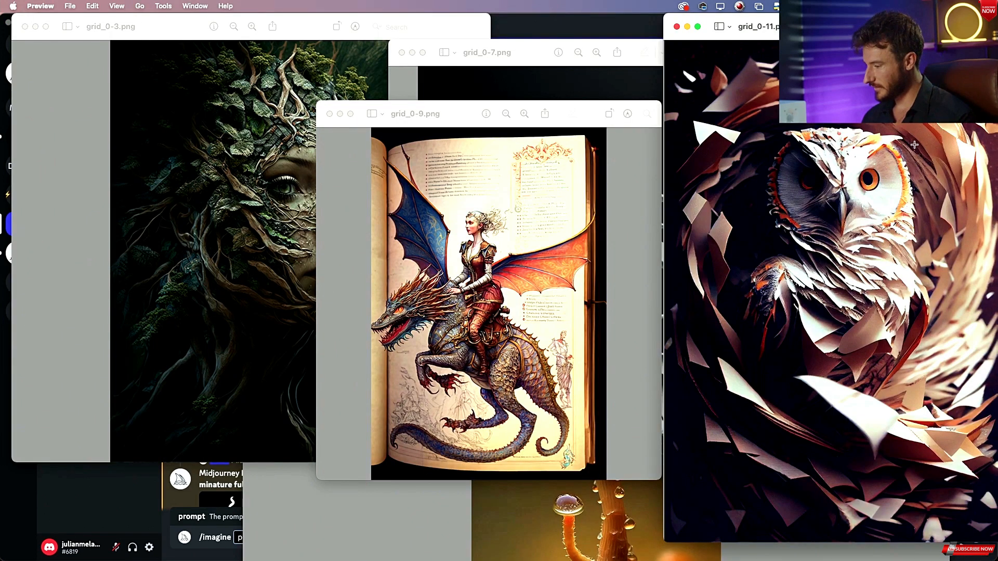
pyautogui.press('super+Tab')
pyautogui.write('scr')
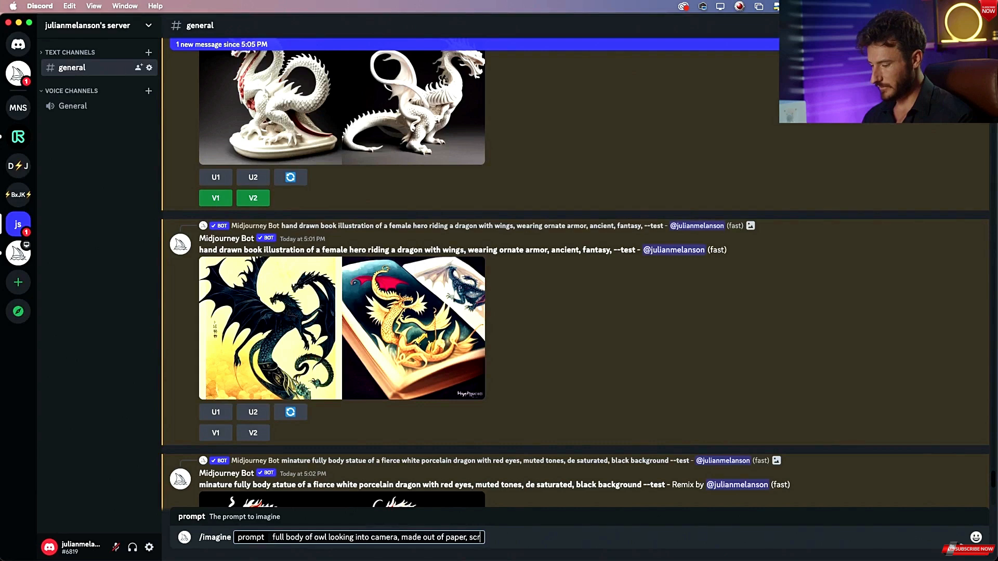
pyautogui.write('aps of paper ')
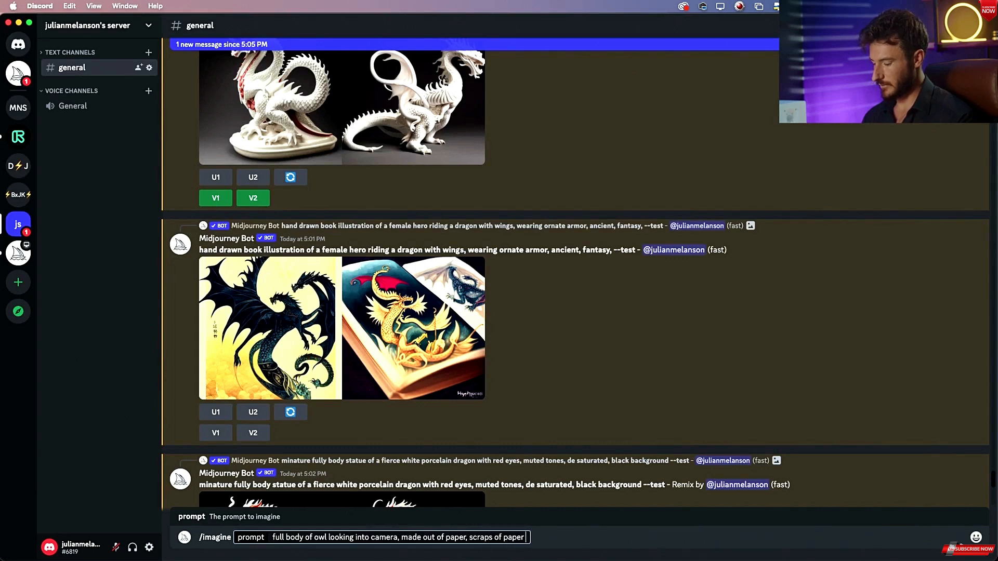
pyautogui.write('twil')
pyautogui.press('BackSpace')
pyautogui.press('BackSpace')
pyautogui.press('BackSpace')
pyautogui.write('wirling aro')
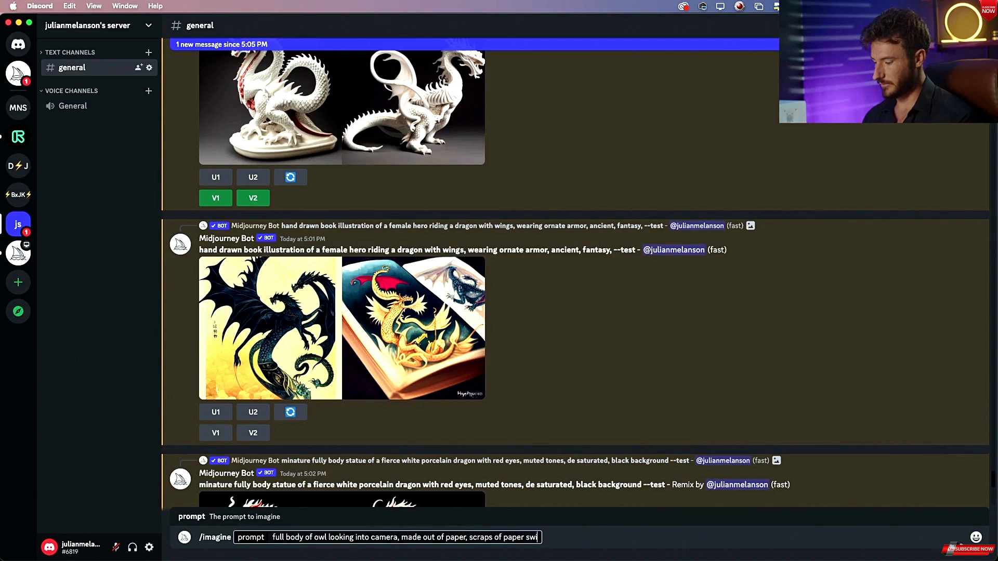
pyautogui.write('und owl')
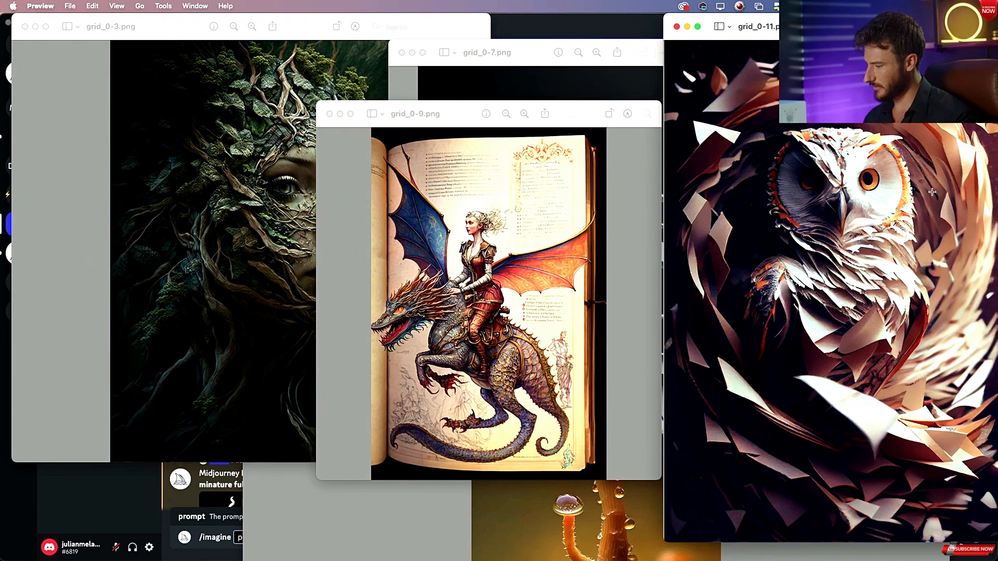
# Add "cinematic lighting," to the owl prompt after rechecking the reference, and submit it.
pyautogui.press('super+Tab')
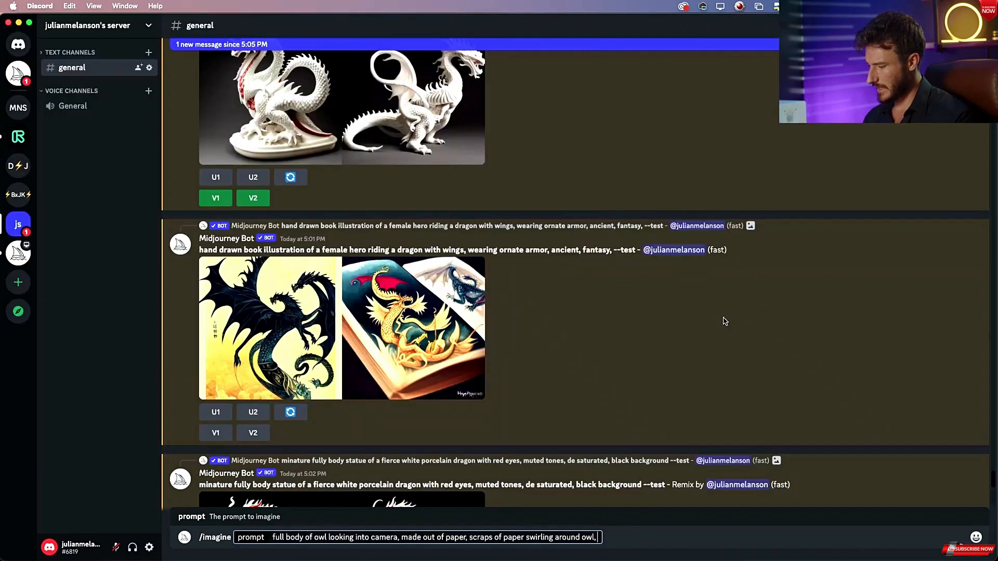
pyautogui.press('super+Tab')
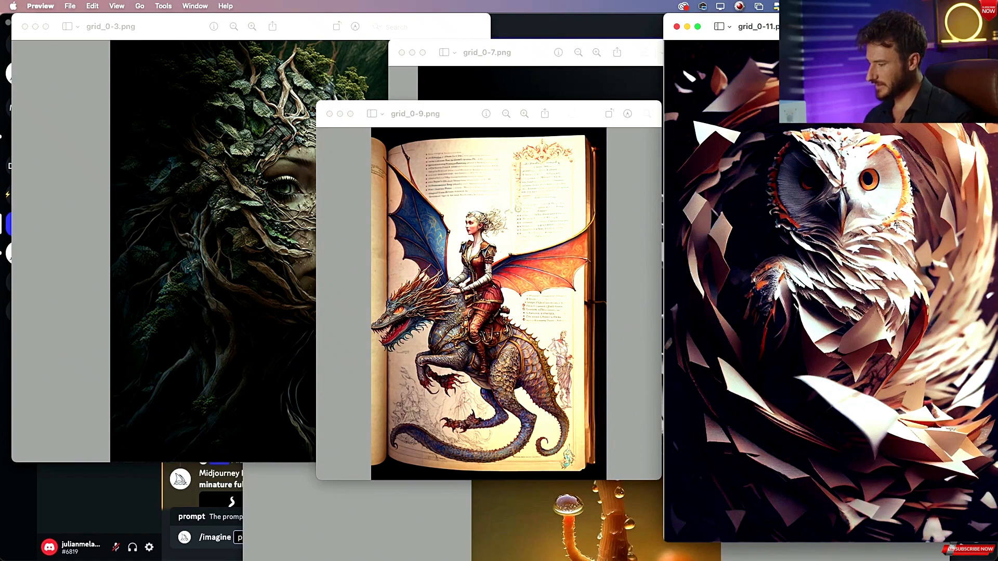
pyautogui.press('super+Tab')
pyautogui.write('cin')
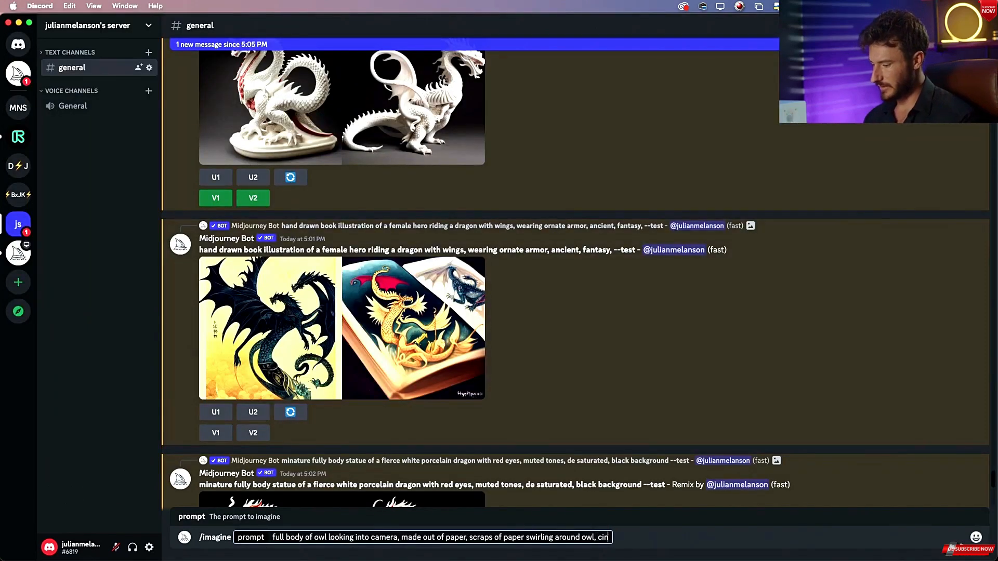
pyautogui.write('ematic lighting,')
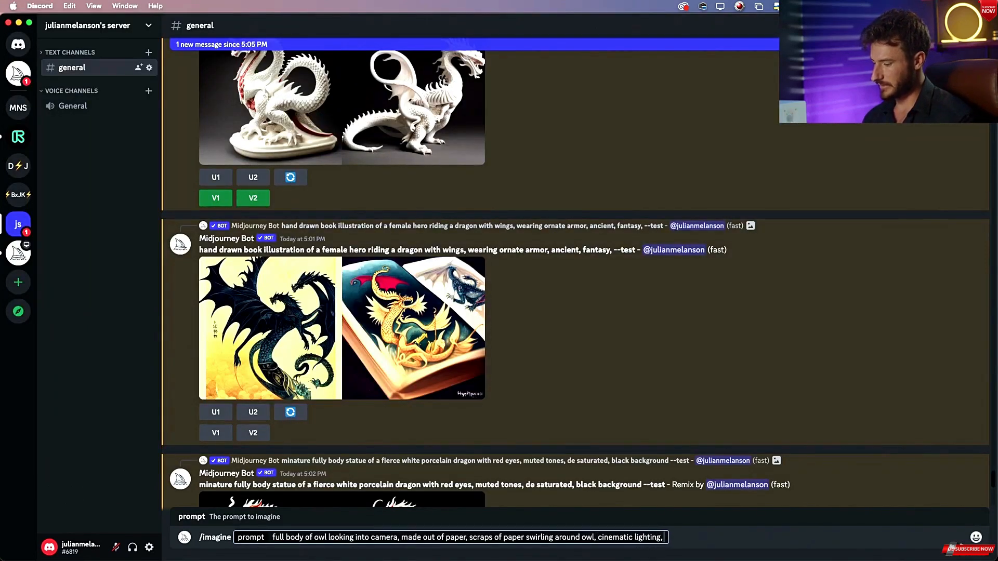
pyautogui.press('super+Tab')
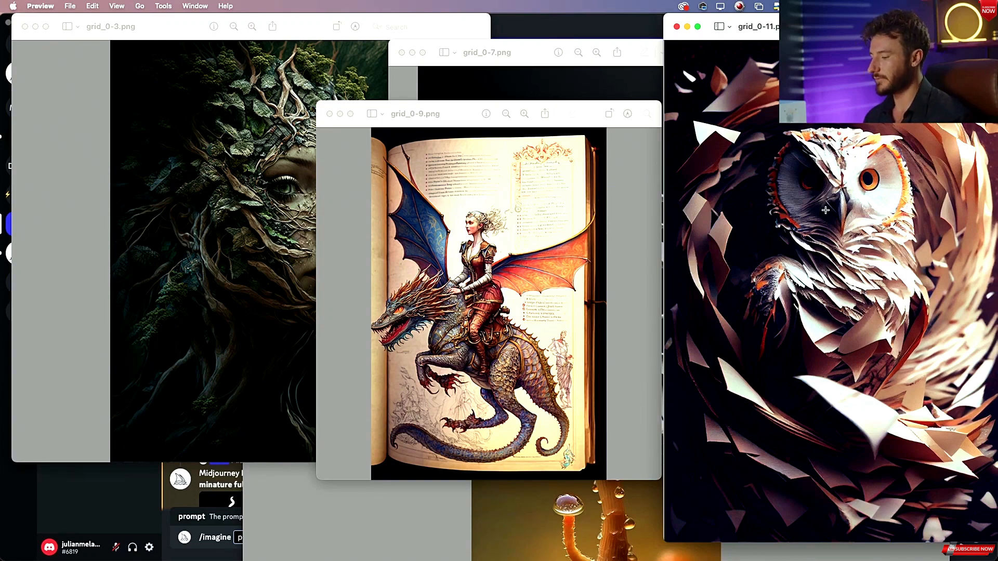
pyautogui.press('super+Tab')
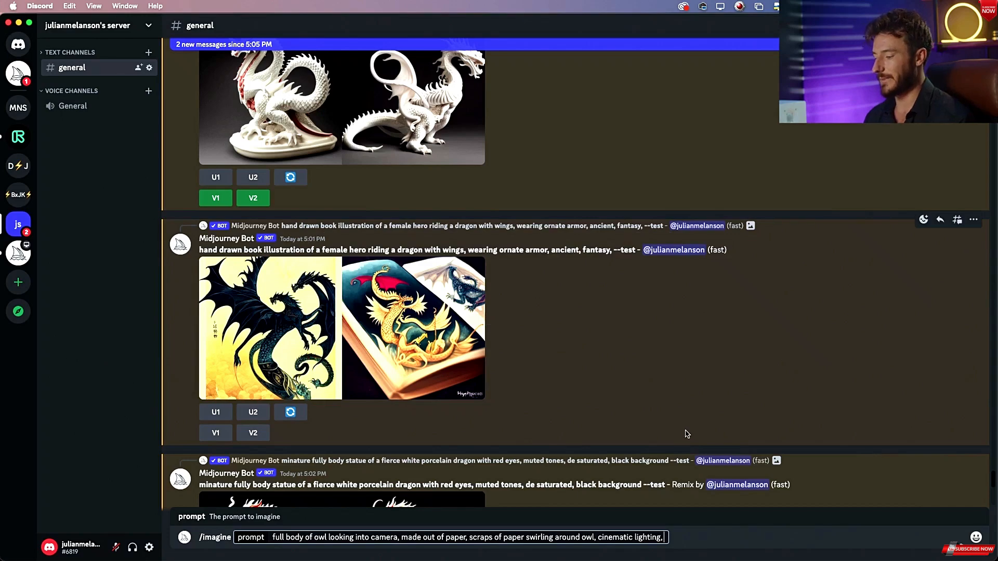
pyautogui.press('Return')
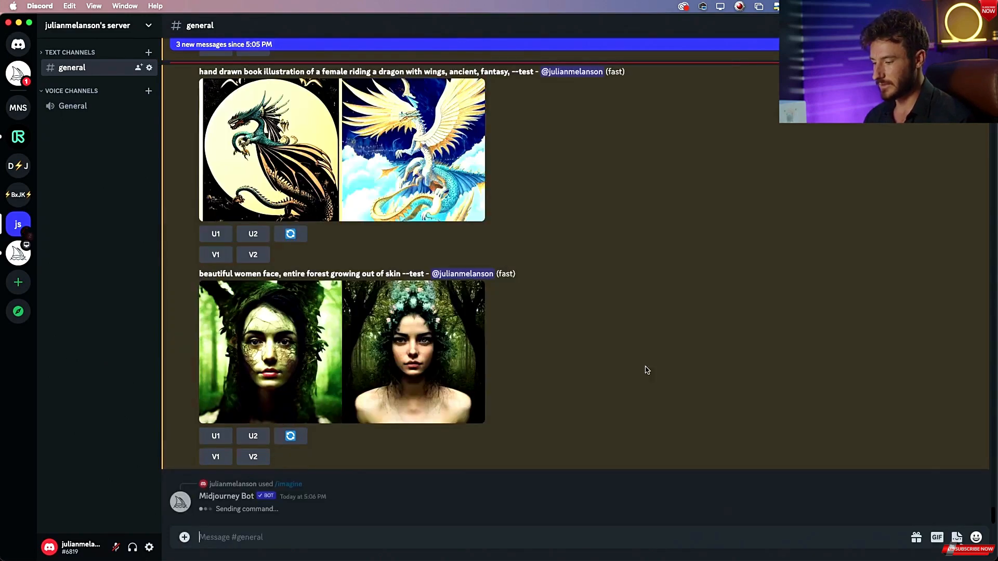
# Enlarge the nature-skinned women grid to inspect it, then close the preview.
pyautogui.click(435, 336)
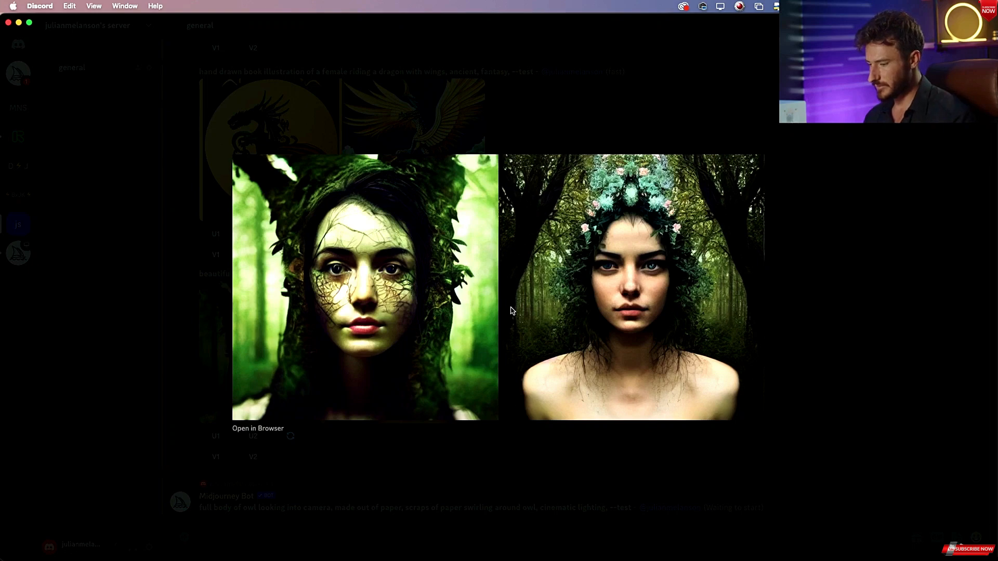
pyautogui.click(832, 243)
pyautogui.scroll(7, 515, 329)
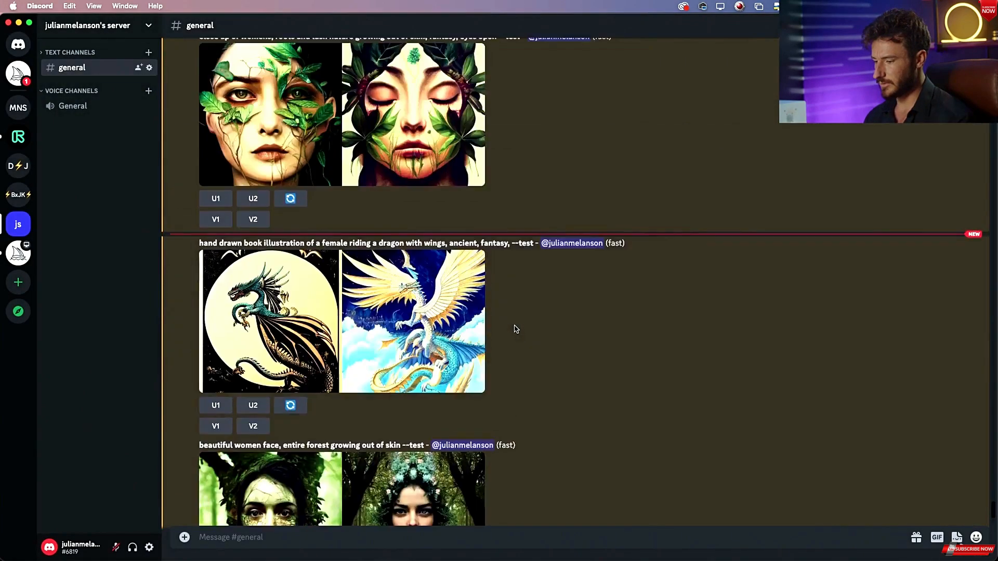
pyautogui.scroll(-5, 515, 329)
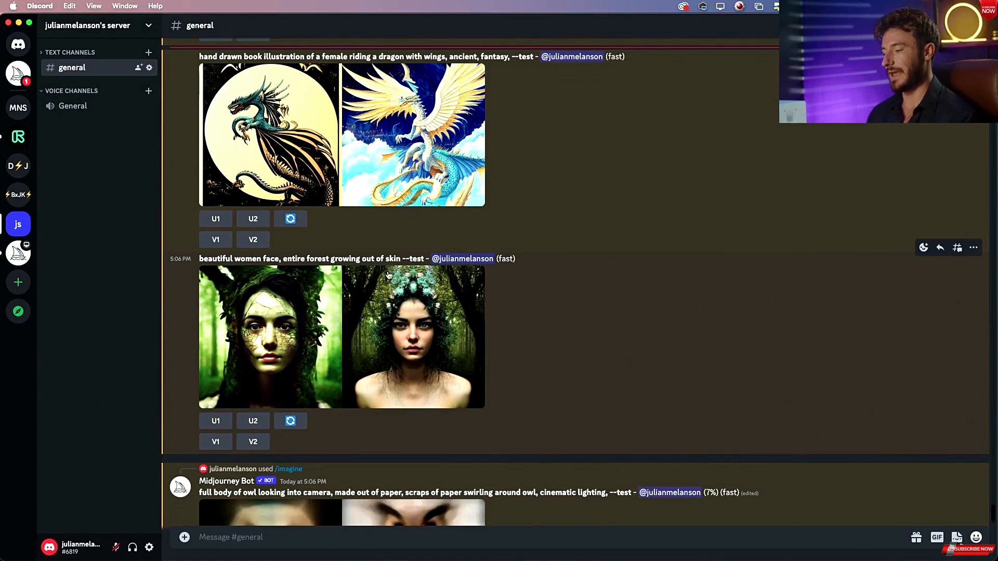
# Enlarge the female-riding-a-dragon grid, compare it with the grid_0-9.png reference, and reroll that prompt.
pyautogui.scroll(5, 347, 320)
pyautogui.click(347, 319)
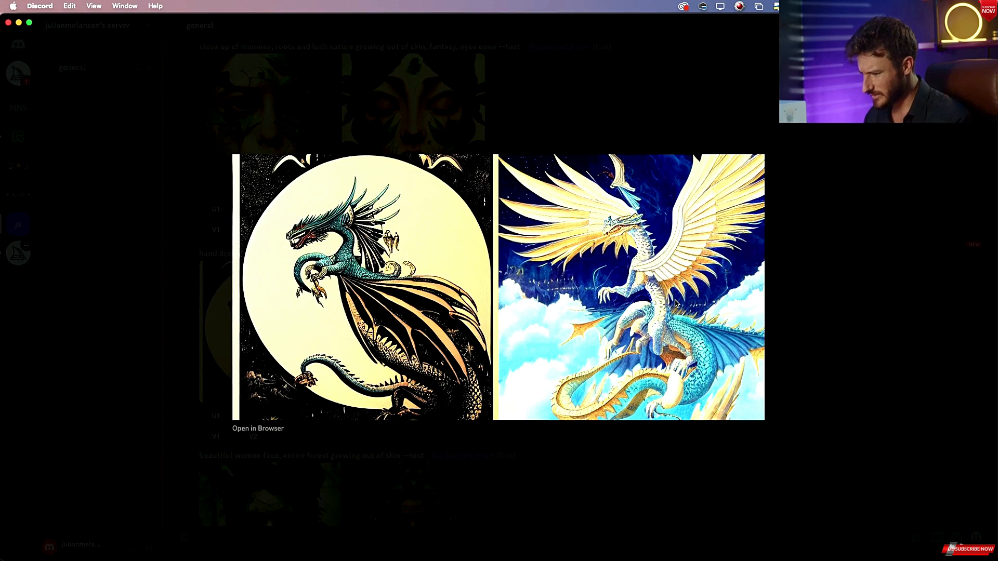
pyautogui.press('super+Tab')
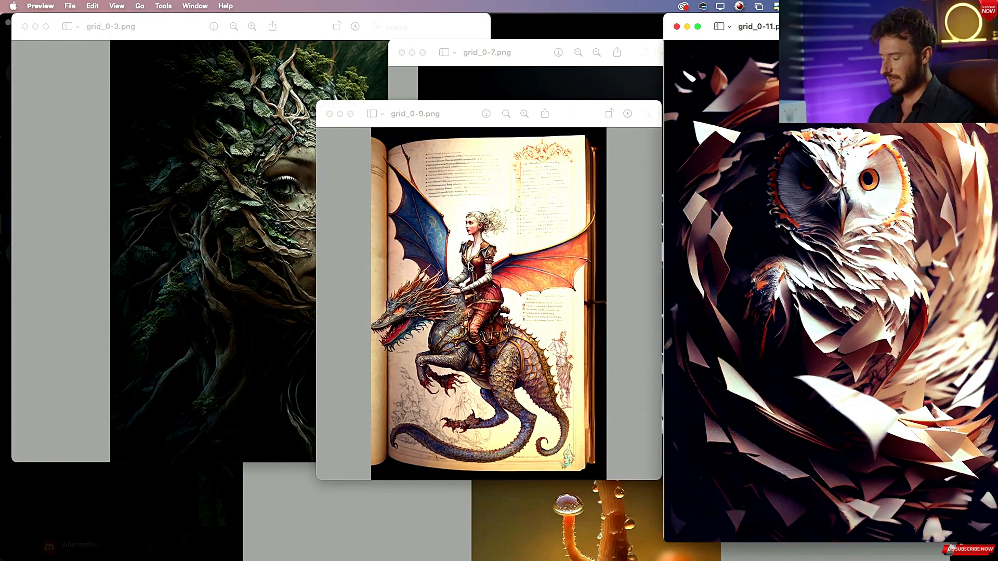
pyautogui.press('super+Tab')
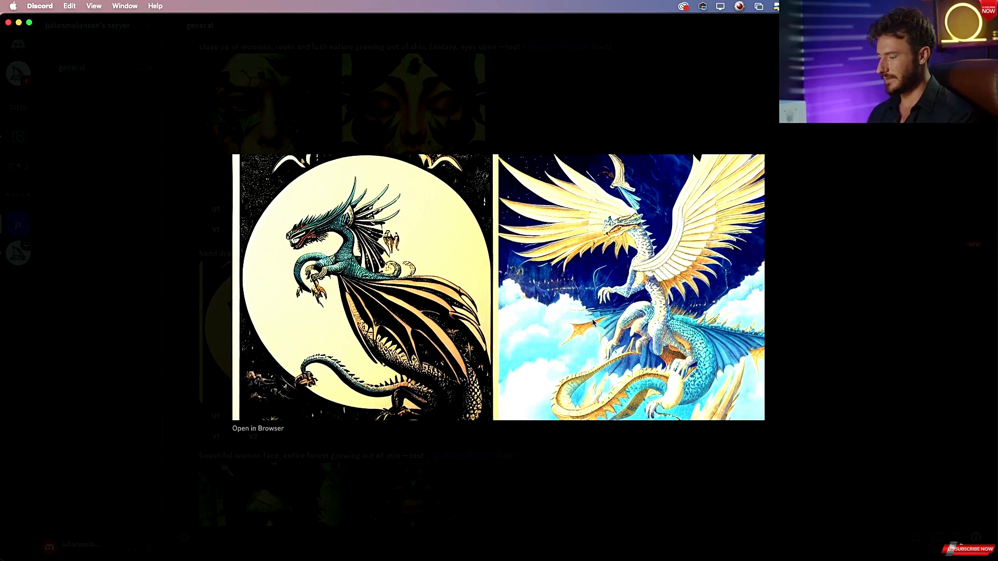
pyautogui.press('super+Tab')
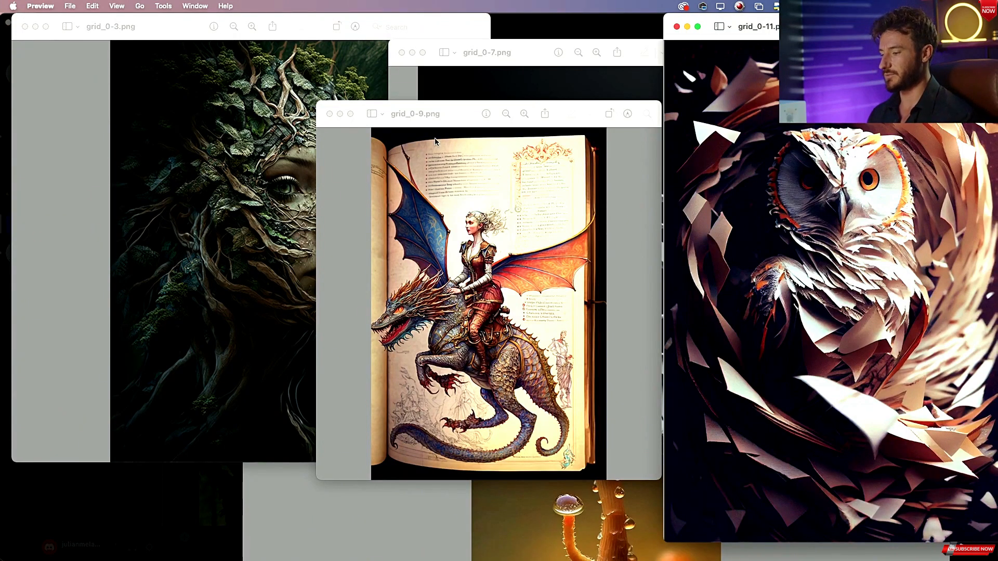
pyautogui.press('super+Tab')
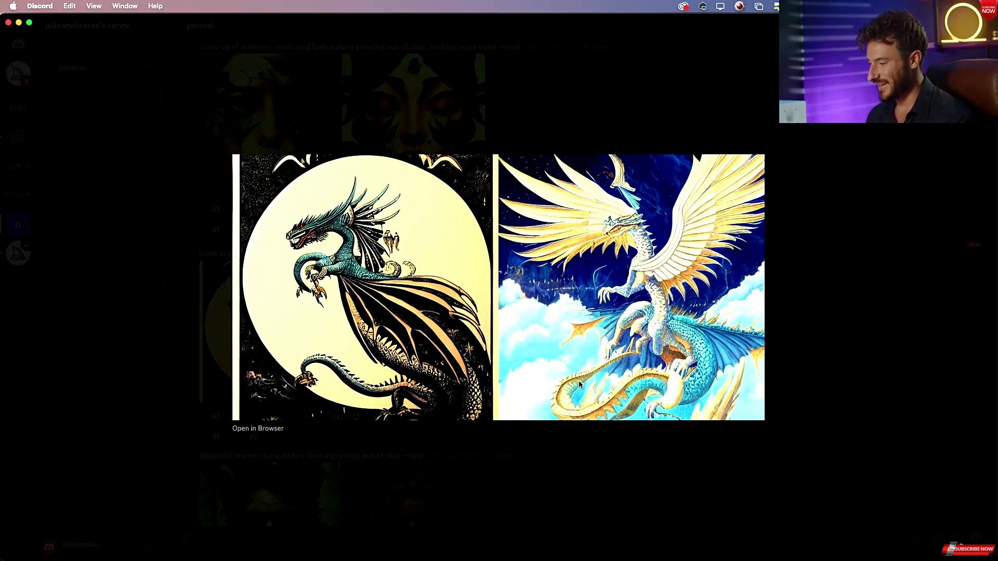
pyautogui.press('Escape')
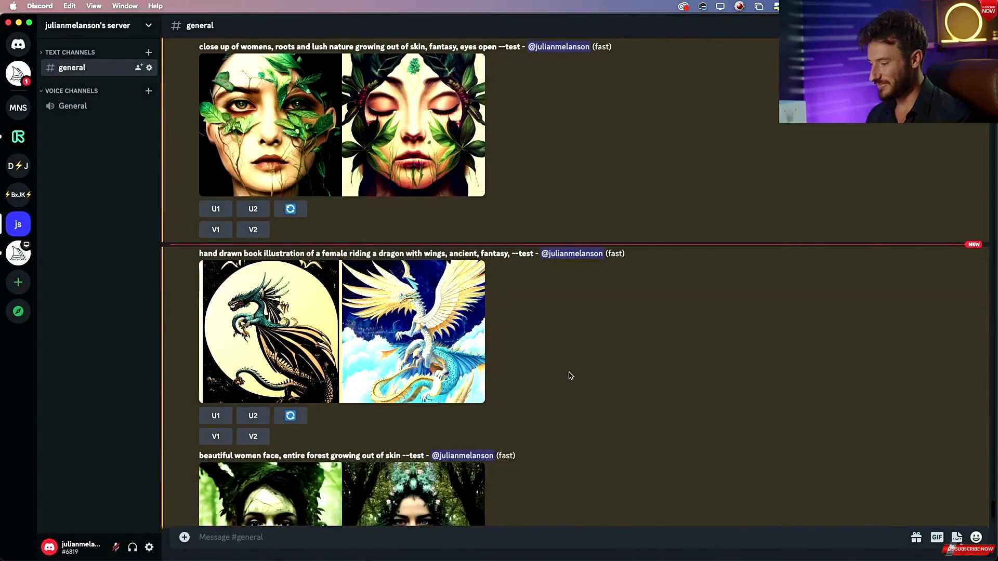
pyautogui.click(302, 419)
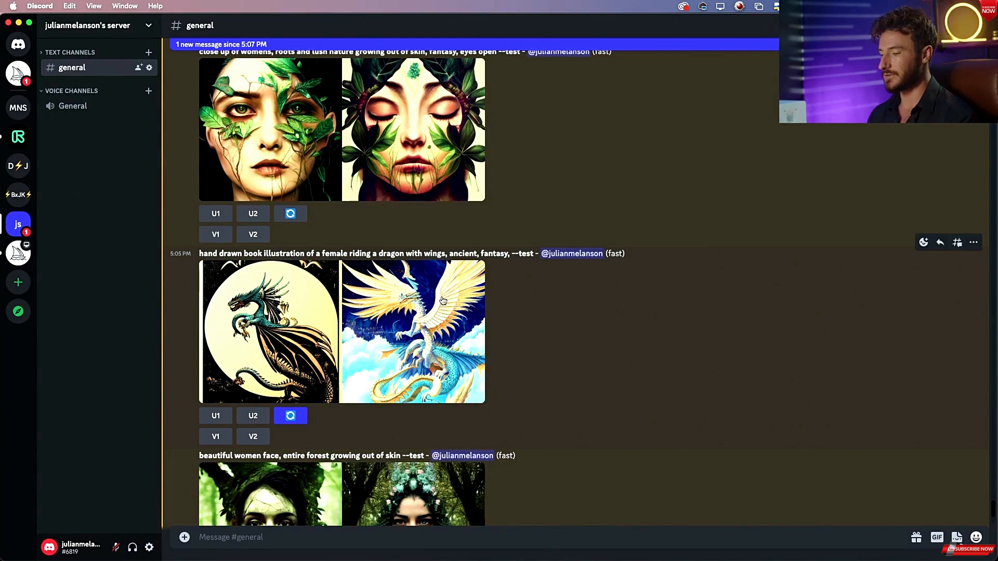
# Copy the "beautiful women face, entire forest growing out of skin" prompt text from its message.
pyautogui.scroll(-3, 486, 300)
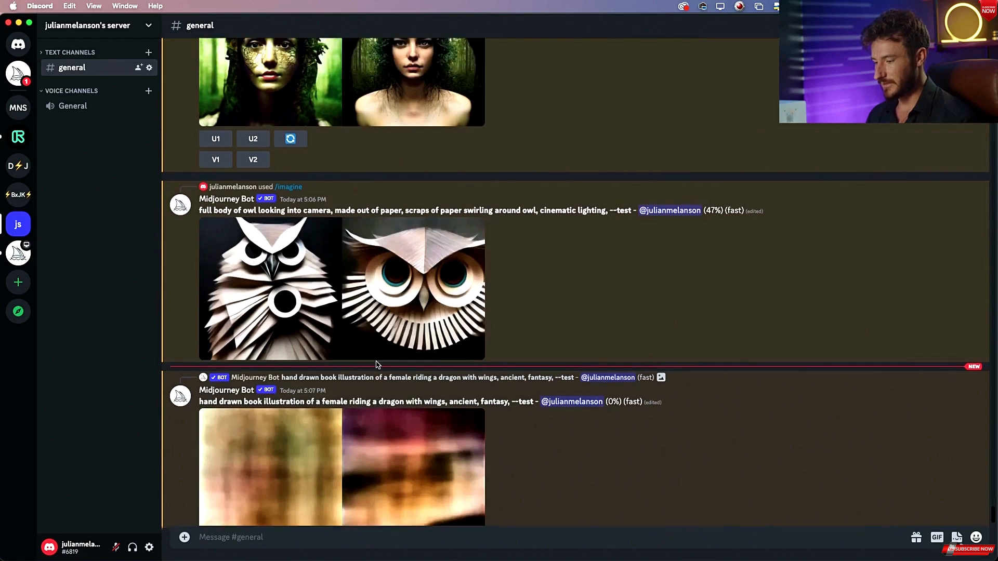
pyautogui.scroll(5, 378, 364)
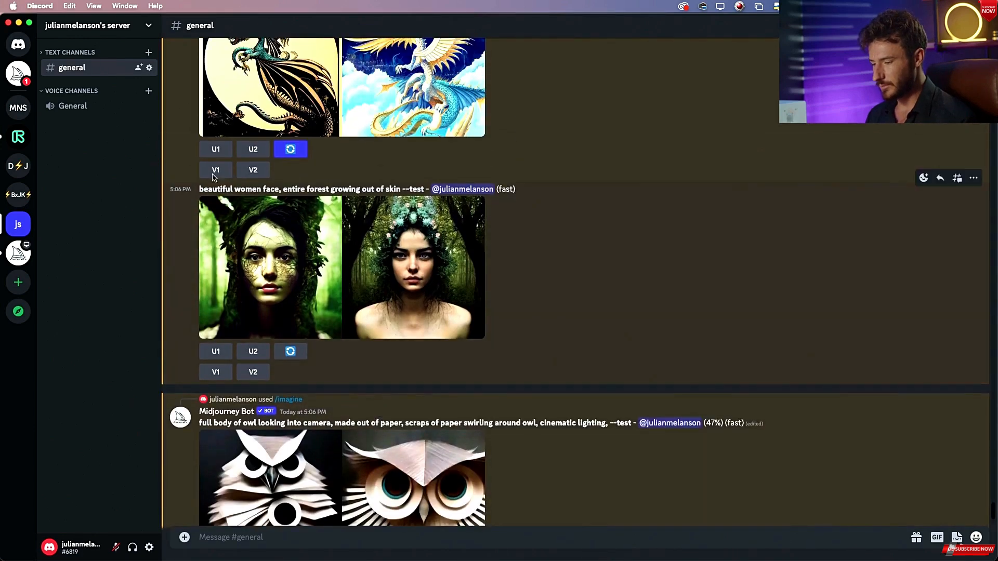
pyautogui.moveTo(200, 188); pyautogui.dragTo(398, 187)
pyautogui.press('super+c')
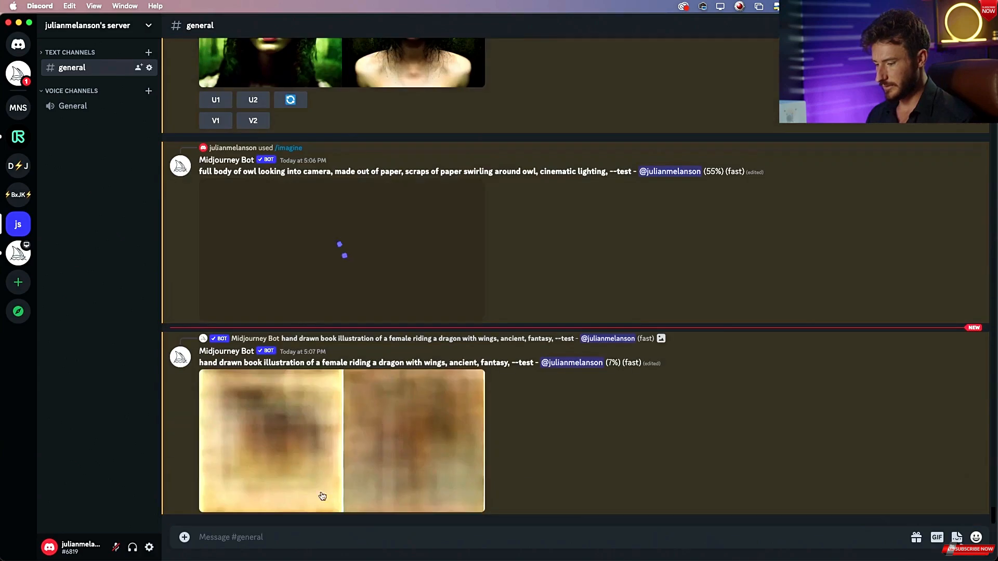
pyautogui.click(299, 536)
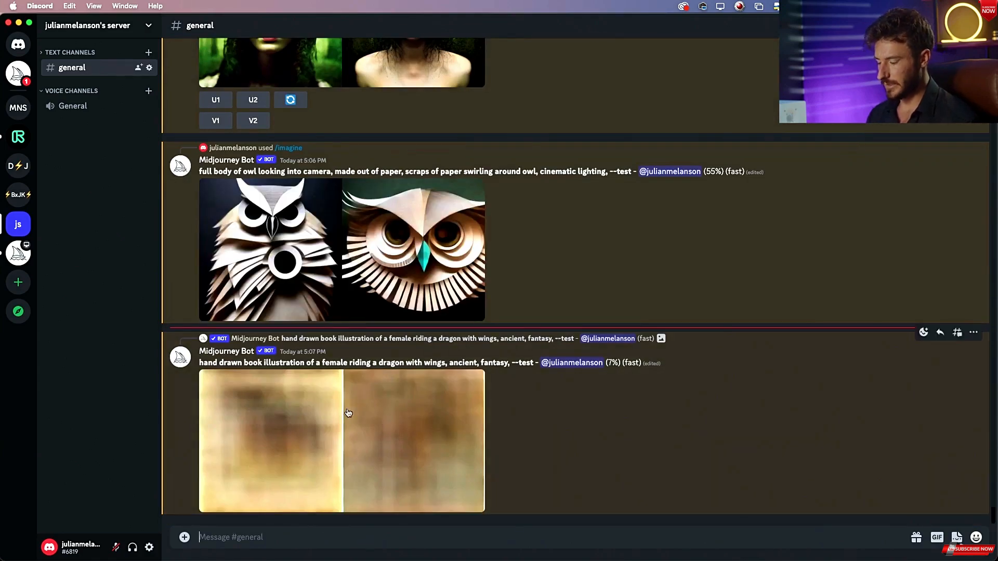
# Switch the Midjourney settings to MJ Test Photo mode.
pyautogui.scroll(10, 347, 411)
pyautogui.scroll(10, 347, 412)
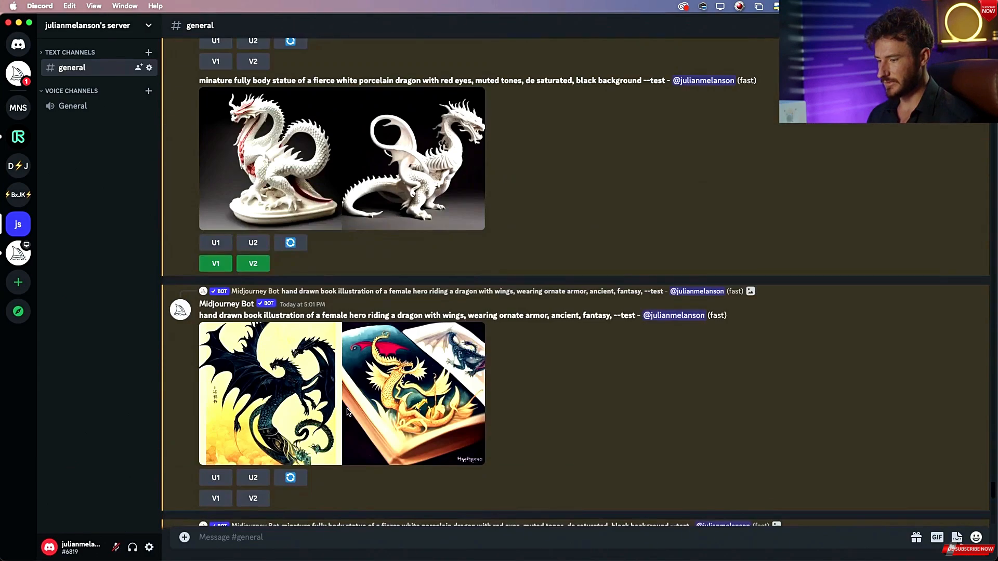
pyautogui.scroll(15, 348, 413)
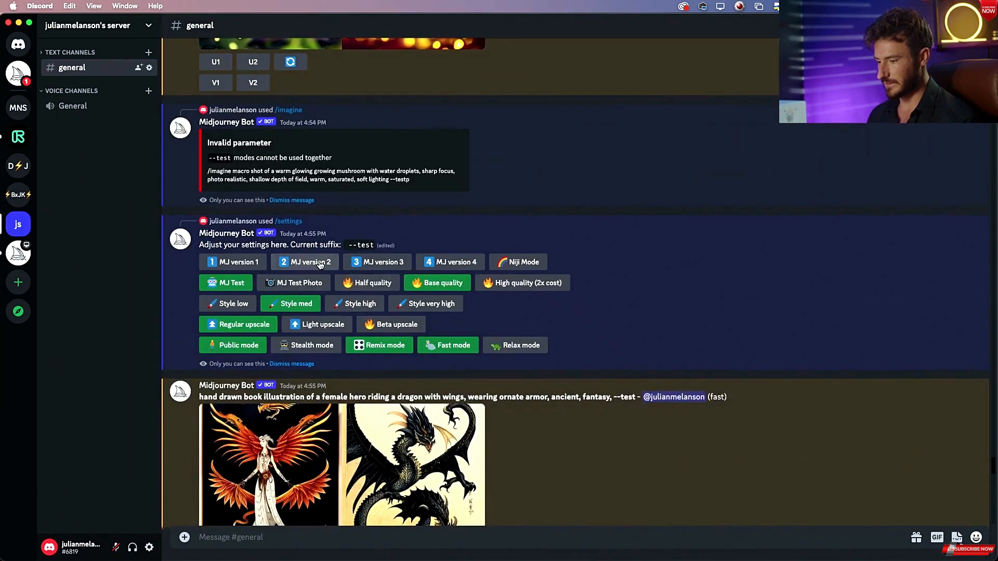
pyautogui.click(301, 284)
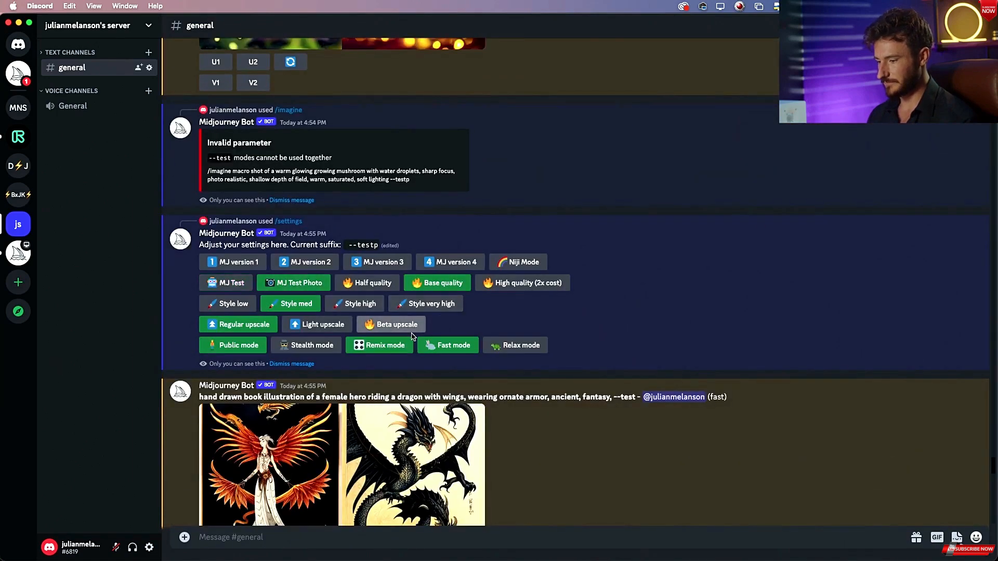
pyautogui.scroll(-15, 407, 367)
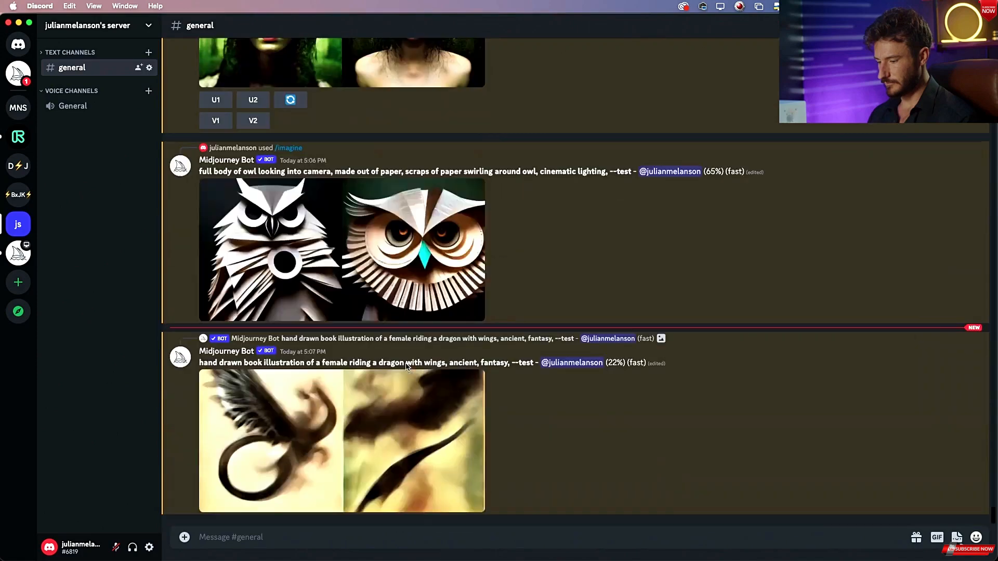
# Start a new /imagine command and paste the copied women prompt into it.
pyautogui.click(290, 541)
pyautogui.write('/im')
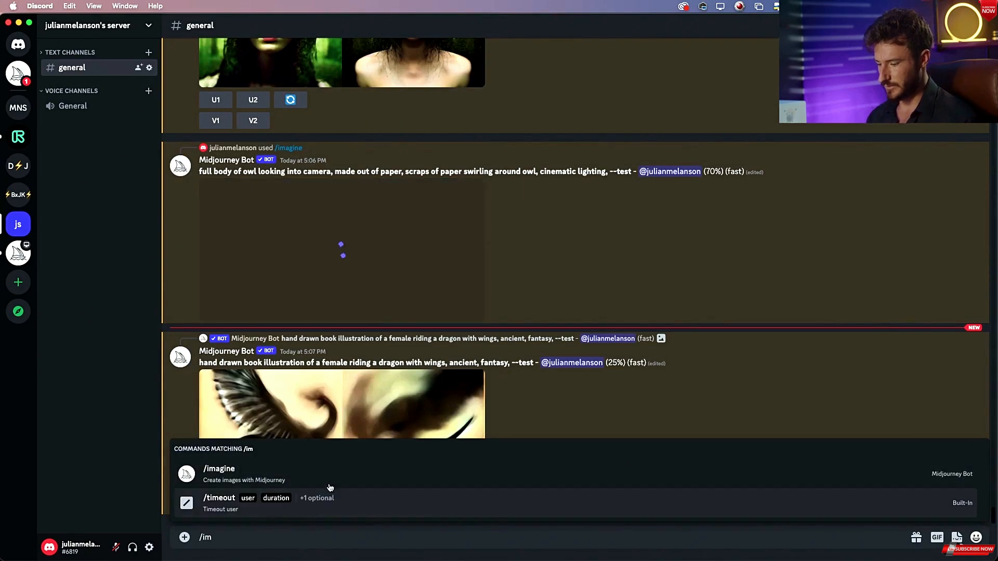
pyautogui.click(328, 469)
pyautogui.press('super+v')
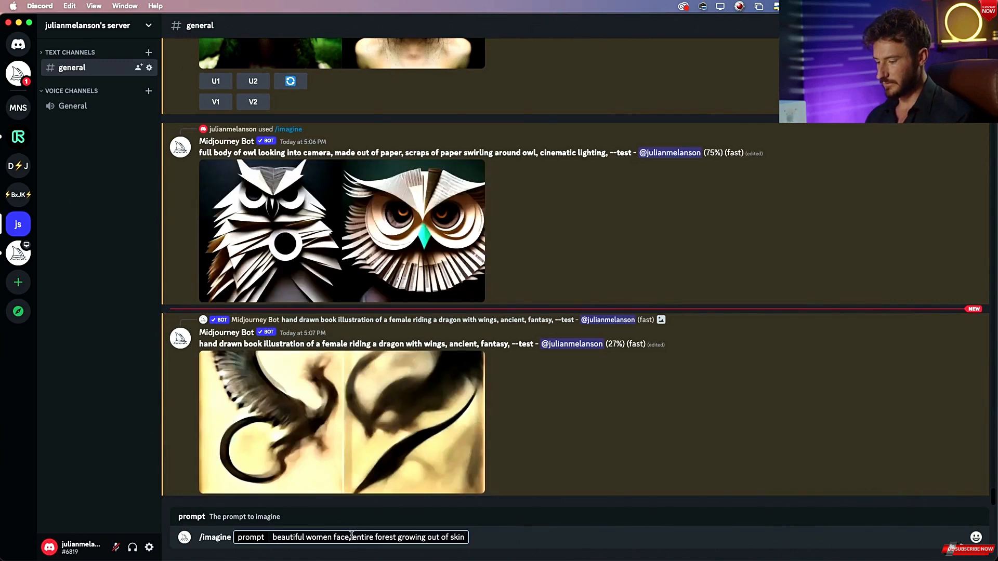
# Reword the prompt to "beautiful women face with entire forest growing out of skin,".
pyautogui.click(352, 537)
pyautogui.press('BackSpace')
pyautogui.write('with')
pyautogui.click(505, 538)
pyautogui.write(', roots')
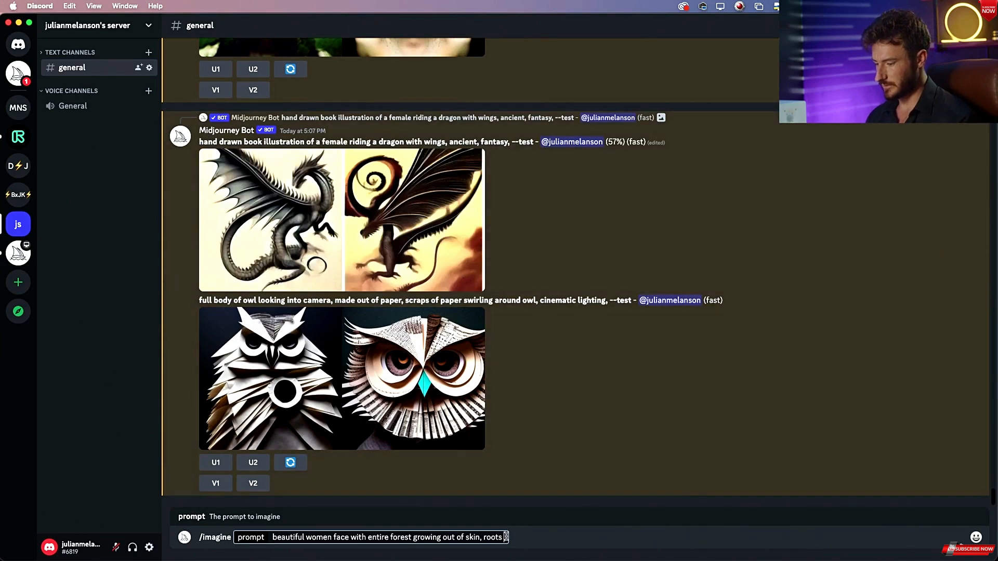
pyautogui.doubleClick(493, 537)
pyautogui.press('BackSpace')
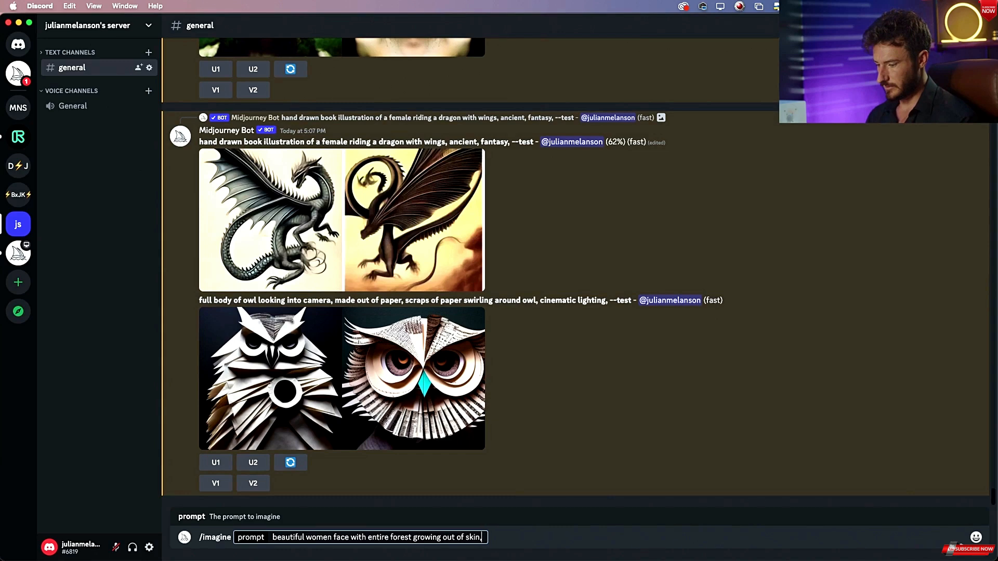
# Reword the prompt to "beautiful women face made out of an entire forest" and submit it.
pyautogui.doubleClick(359, 538)
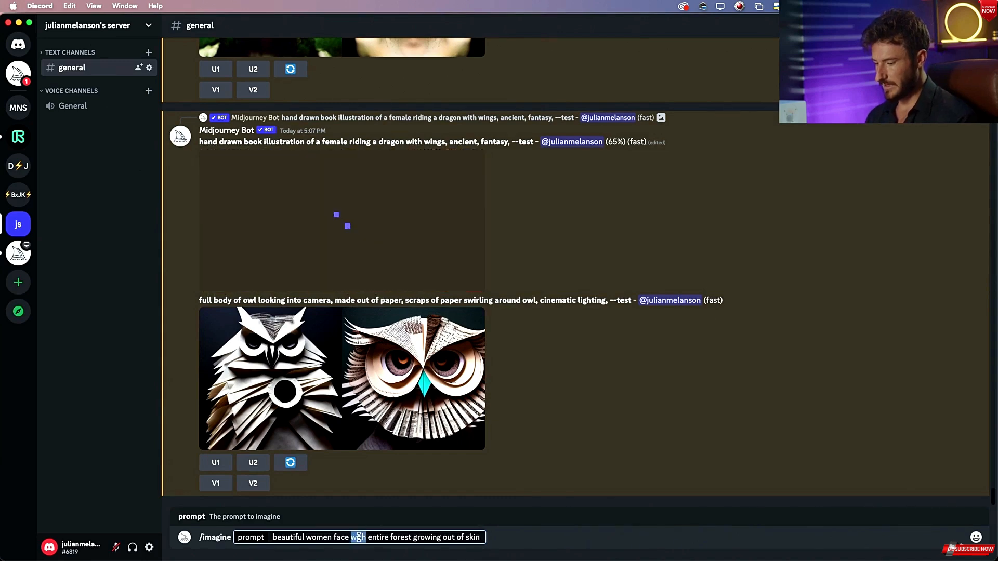
pyautogui.write('made o')
pyautogui.write('ut of')
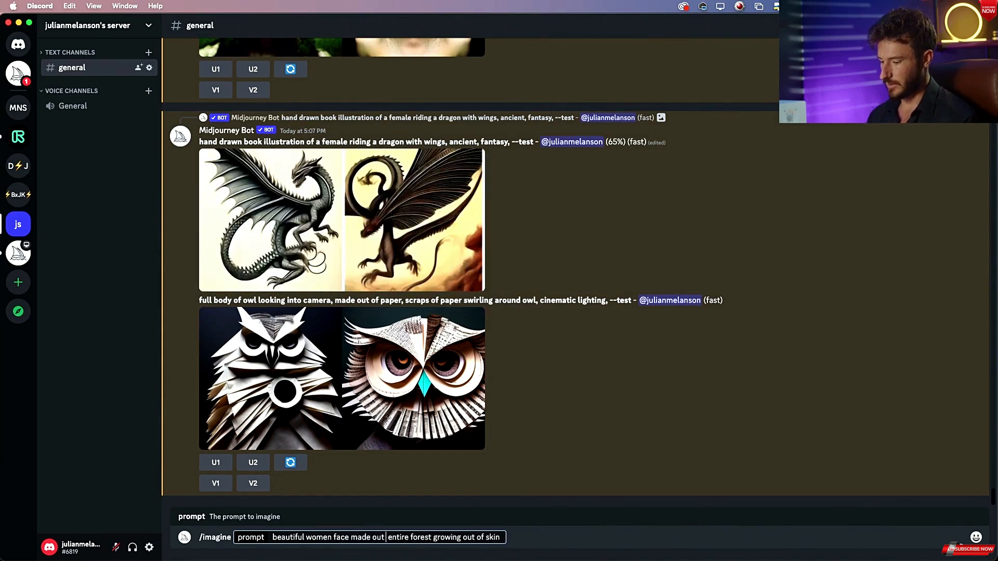
pyautogui.scroll(3, 390, 394)
pyautogui.scroll(3, 390, 394)
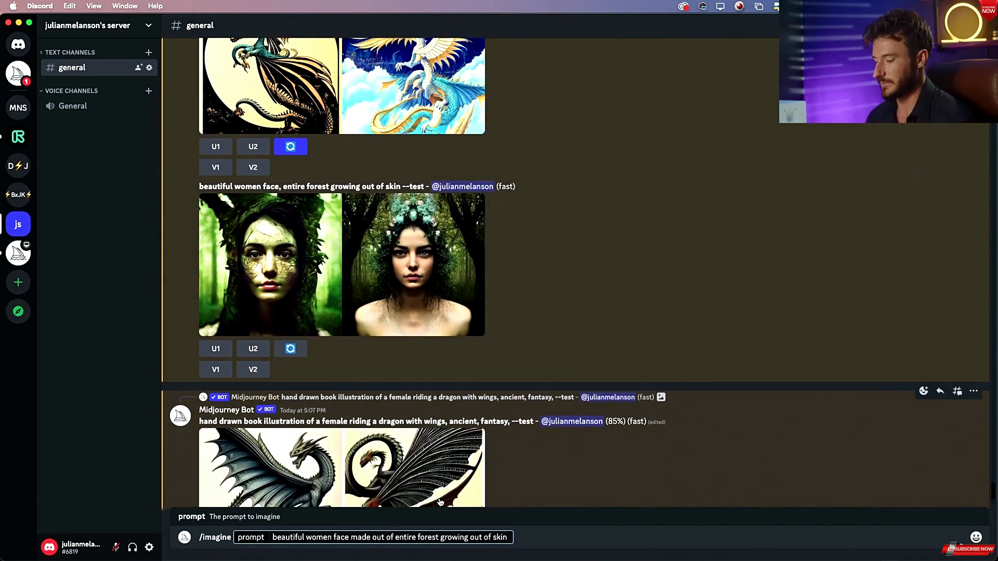
pyautogui.moveTo(295, 541); pyautogui.dragTo(376, 539)
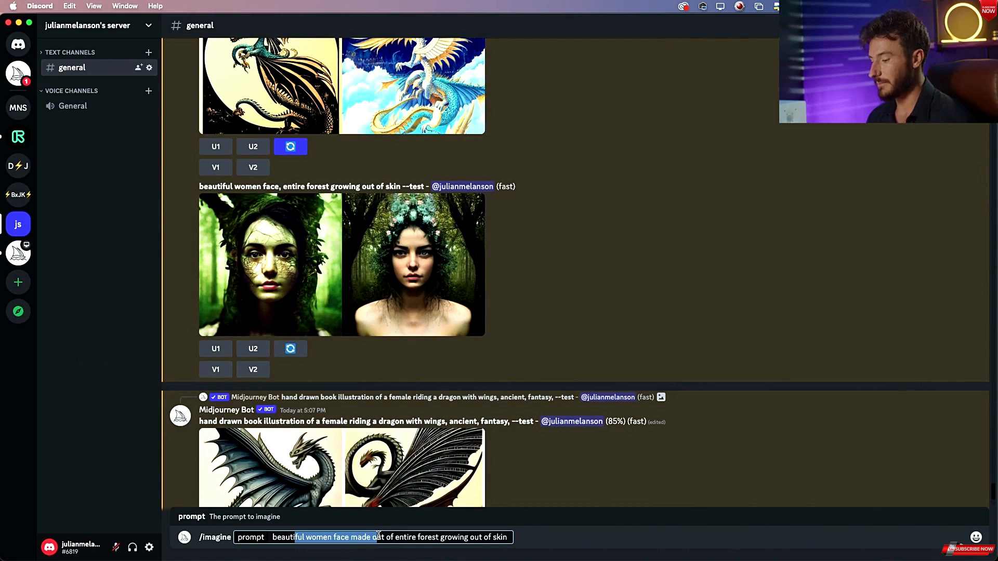
pyautogui.click(396, 538)
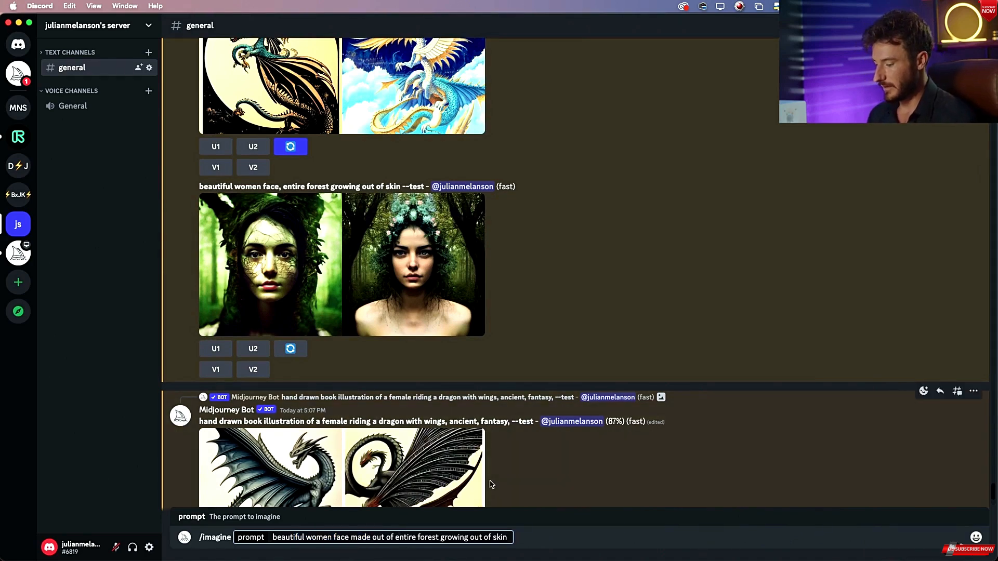
pyautogui.write('an')
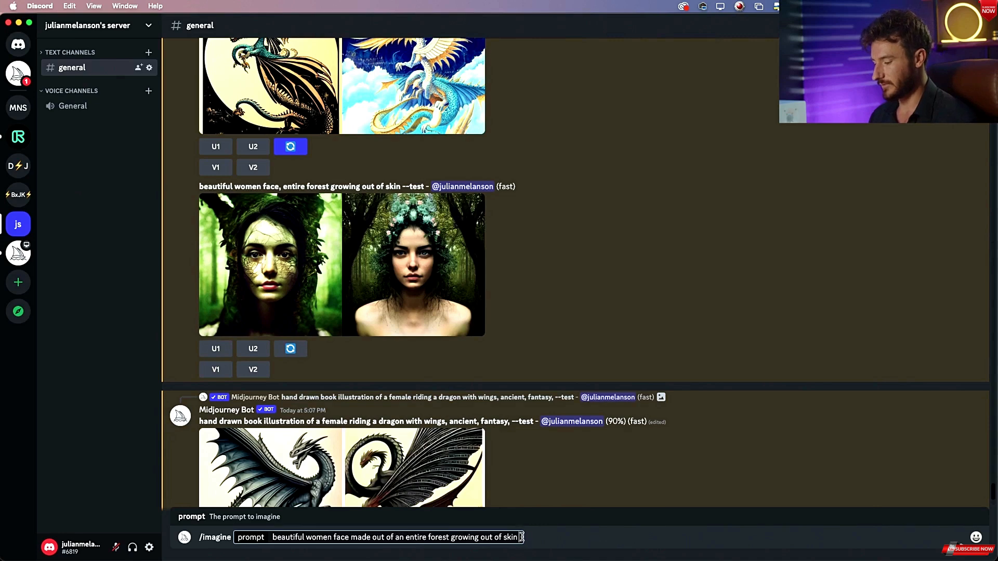
pyautogui.moveTo(521, 537); pyautogui.dragTo(451, 535)
pyautogui.press('BackSpace')
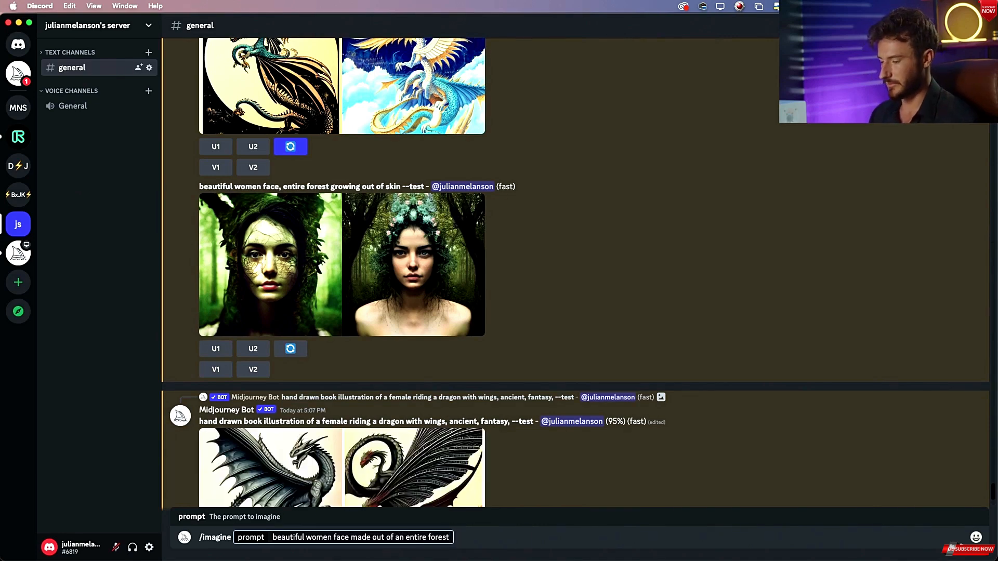
pyautogui.press('Return')
# Compare the paper owl results against the reference owl image in Preview.
pyautogui.scroll(3, 468, 343)
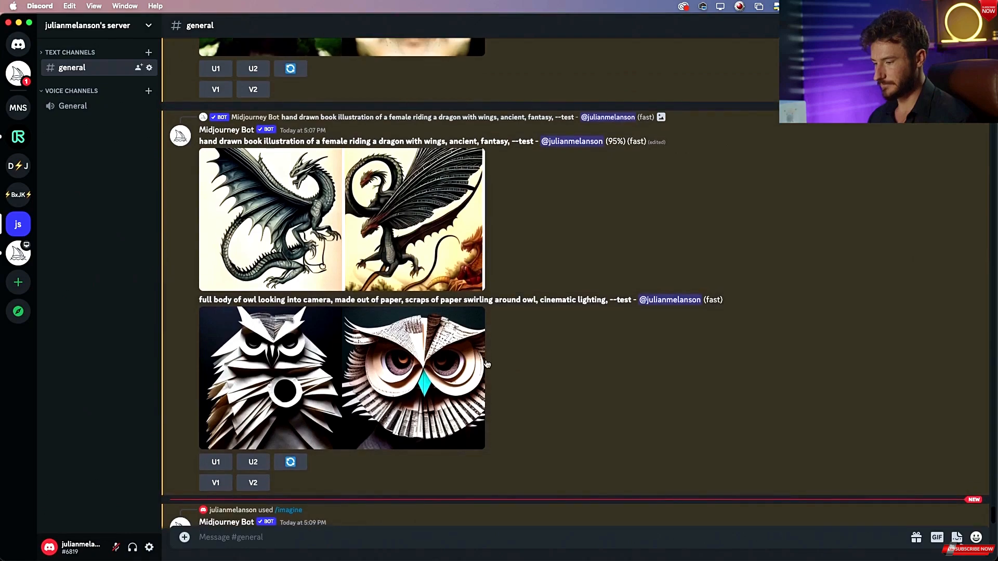
pyautogui.scroll(-2, 468, 372)
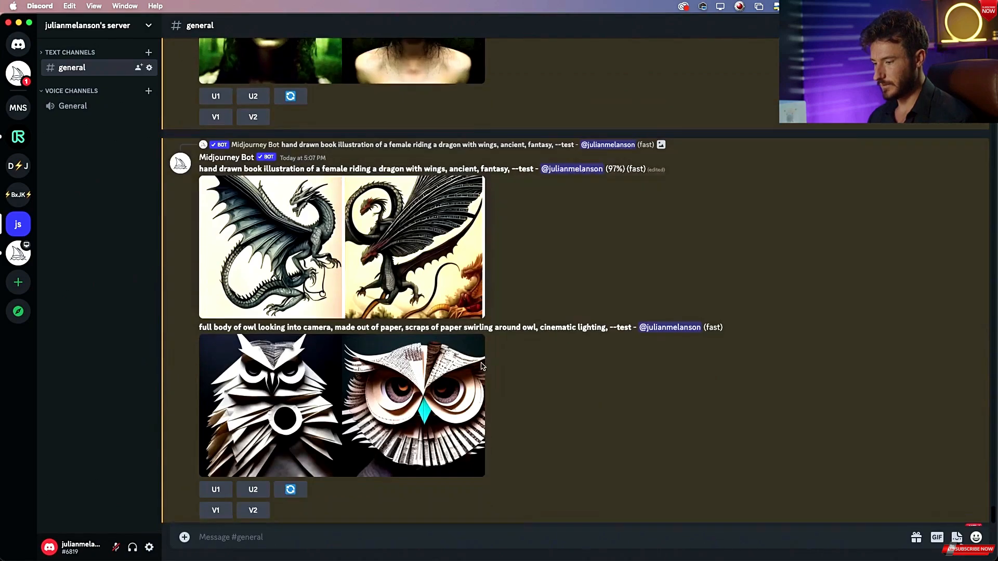
pyautogui.click(452, 381)
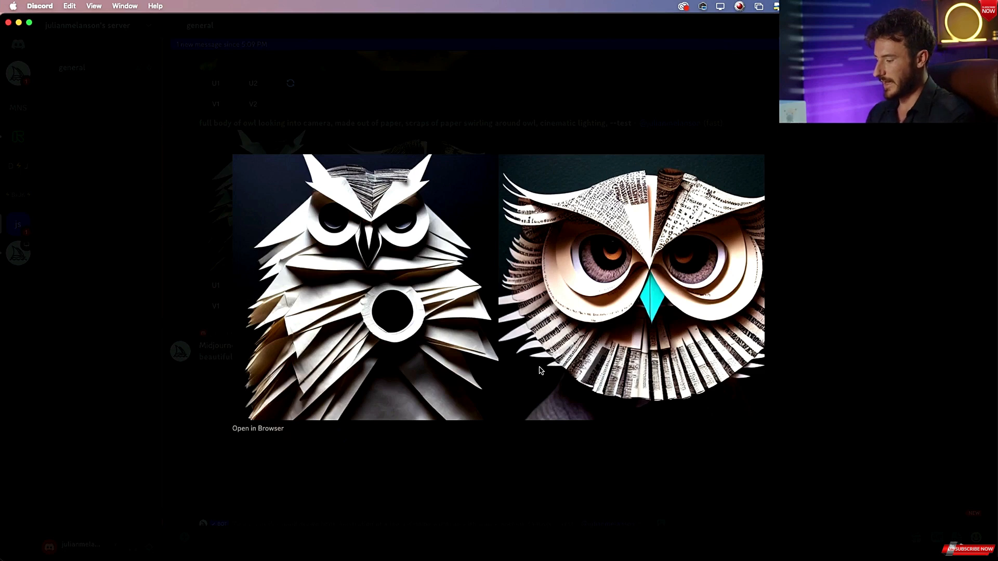
pyautogui.press('super+Tab')
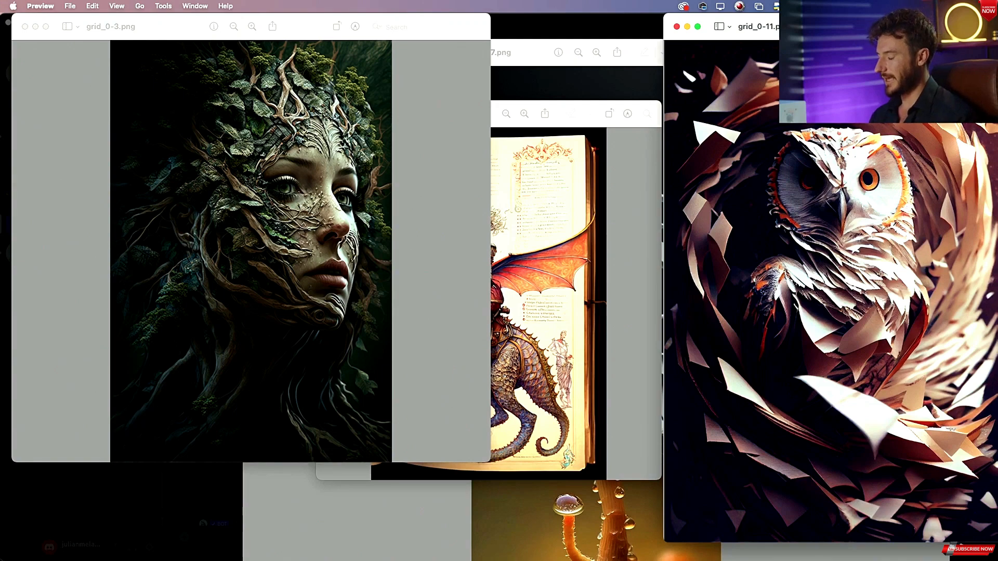
pyautogui.press('super+Tab')
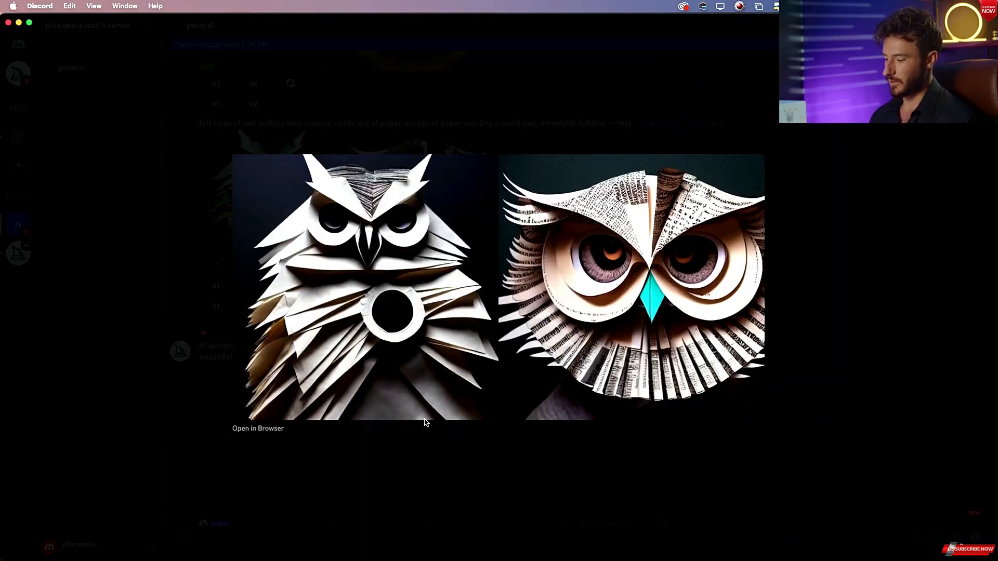
pyautogui.click(324, 550)
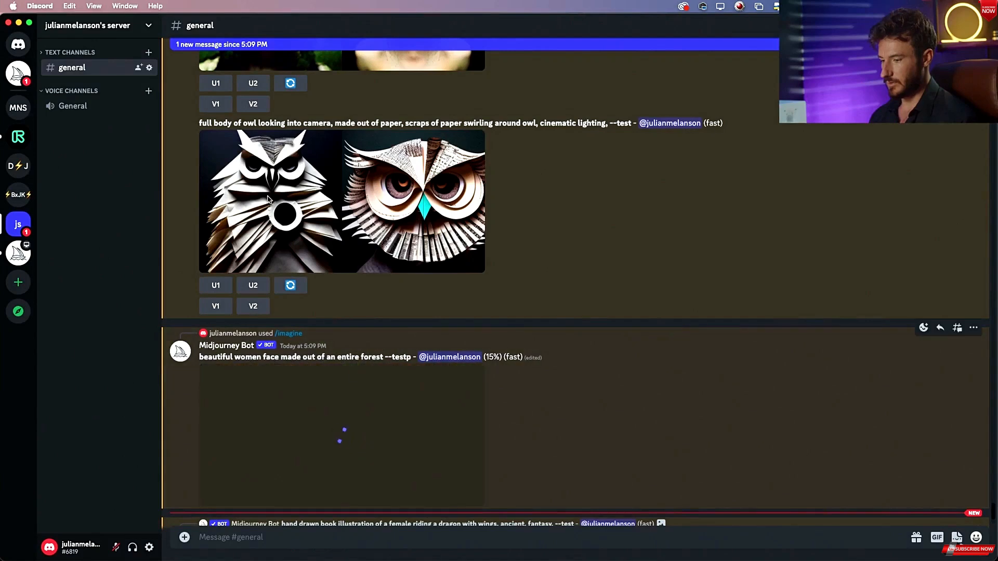
# Copy the owl prompt text "full body of owl looking into camera, made out of paper, scraps of paper swirling around owl, cinematic lighting,".
pyautogui.moveTo(201, 124); pyautogui.dragTo(371, 121)
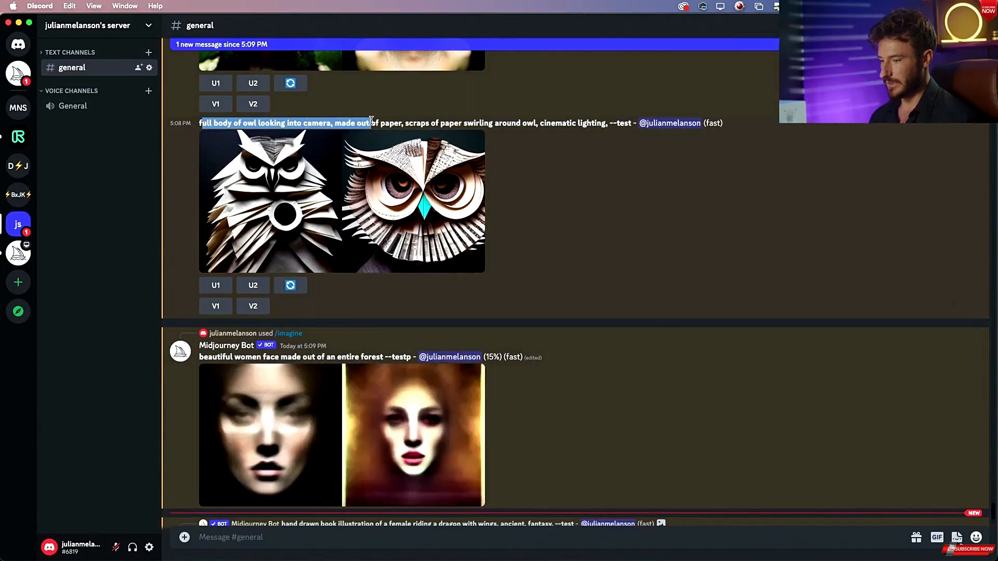
pyautogui.click(369, 124)
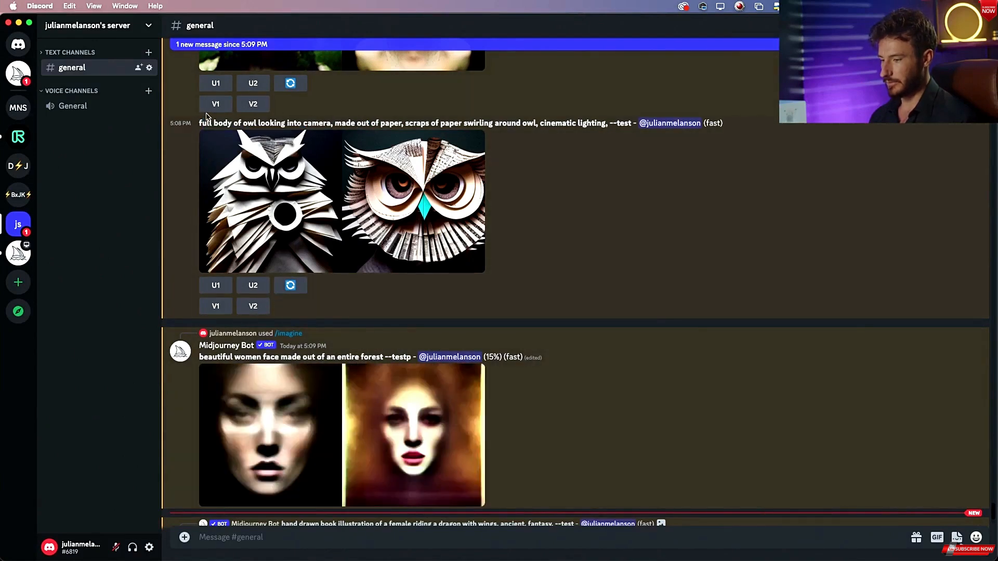
pyautogui.moveTo(200, 124); pyautogui.dragTo(613, 127)
pyautogui.press('super+c')
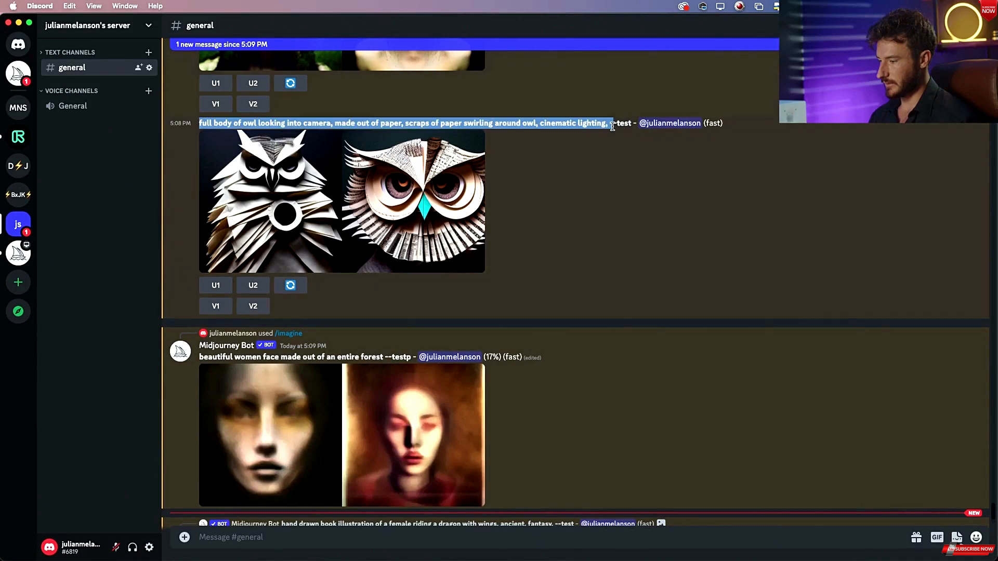
# Start a new /imagine command and paste the copied owl prompt into it.
pyautogui.click(313, 541)
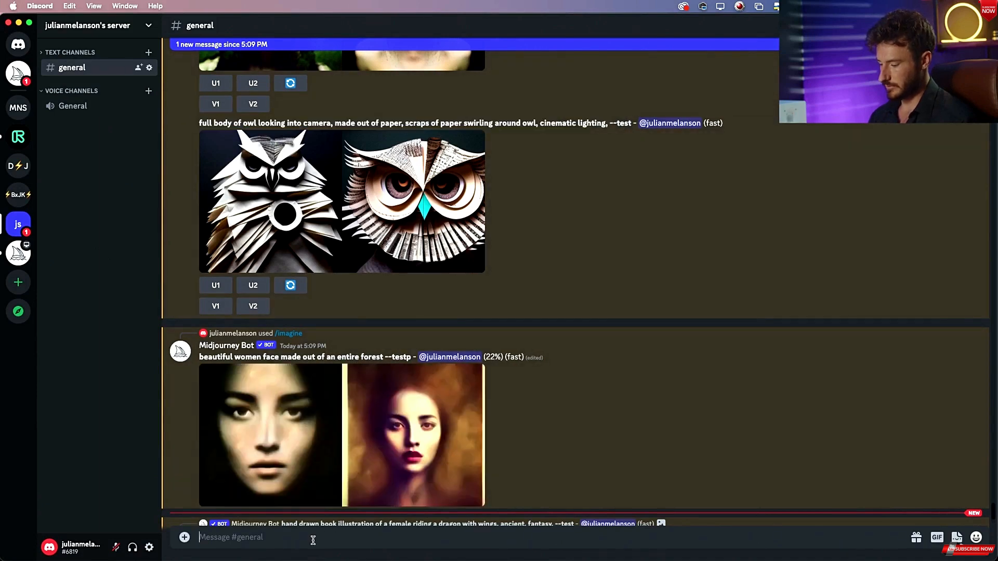
pyautogui.write('/im')
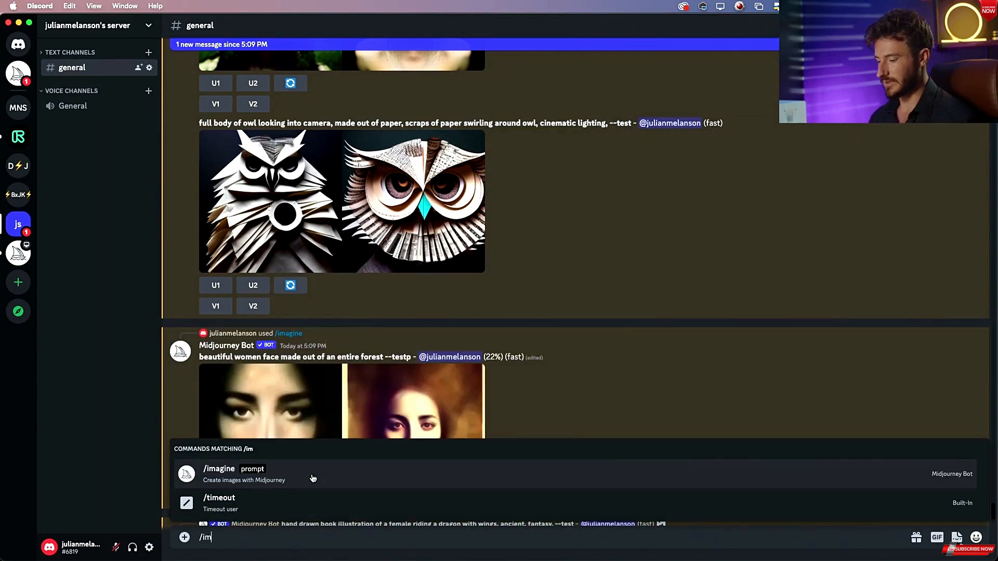
pyautogui.click(313, 479)
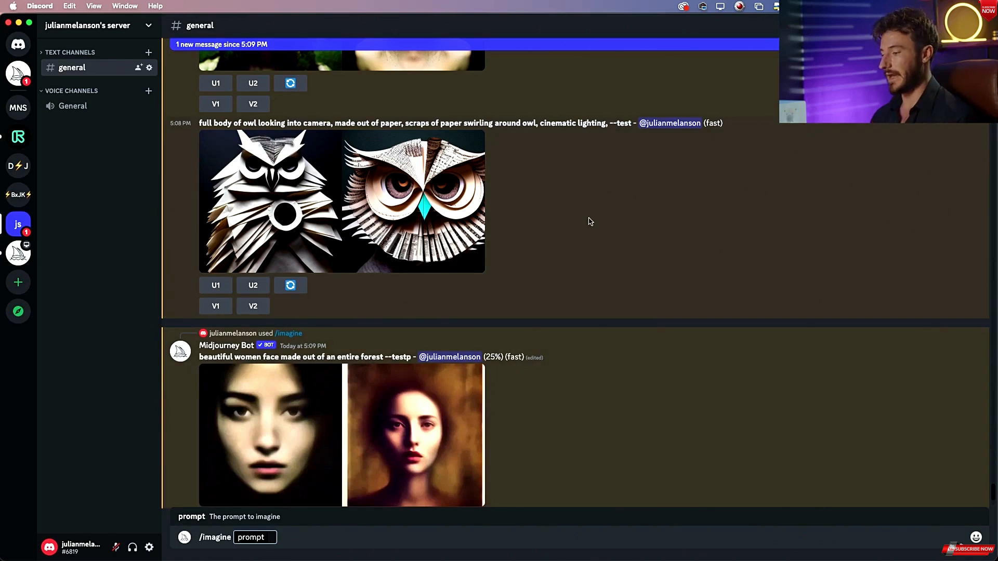
pyautogui.moveTo(618, 125); pyautogui.dragTo(632, 119)
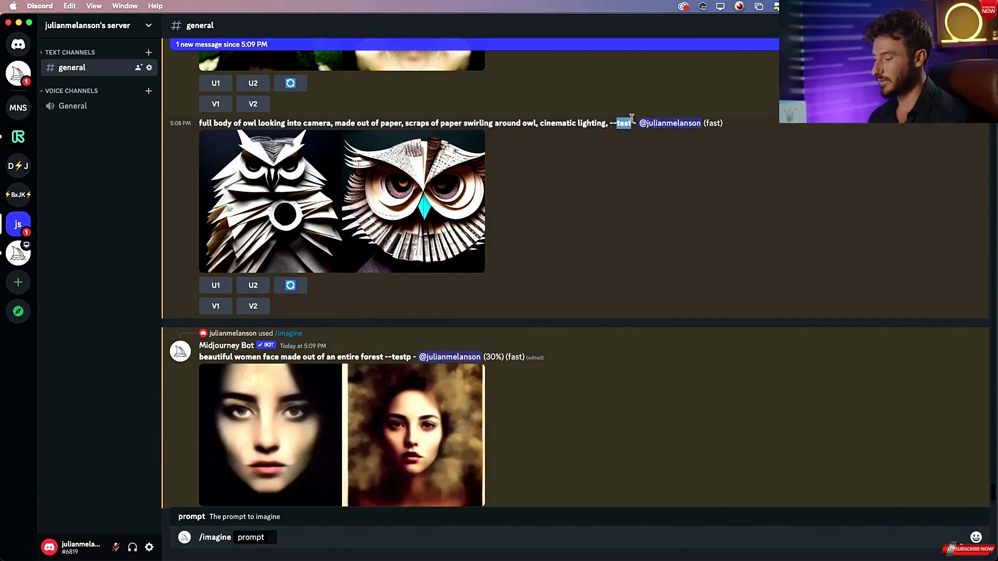
pyautogui.click(424, 189)
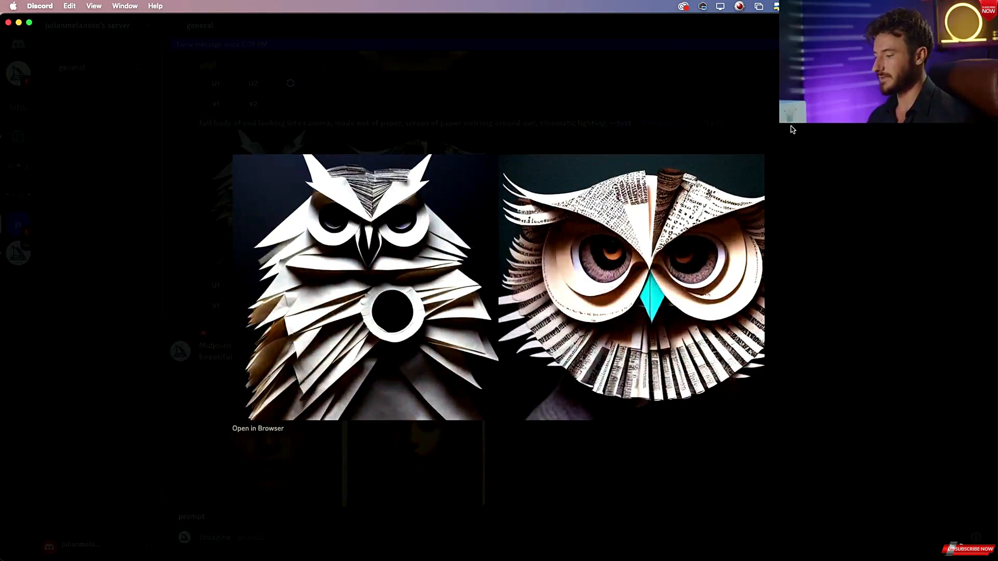
pyautogui.click(808, 130)
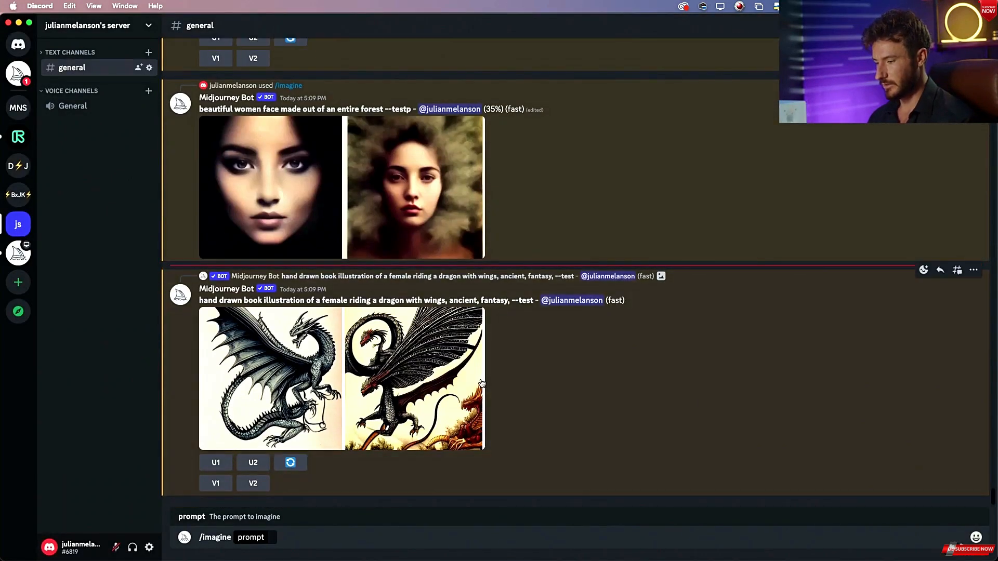
pyautogui.scroll(3, 481, 383)
pyautogui.doubleClick(410, 178)
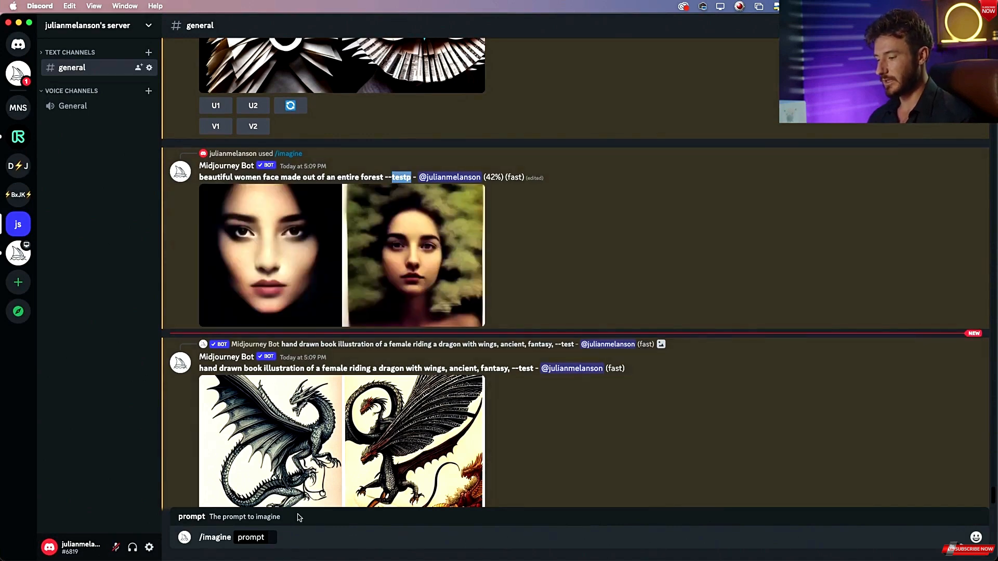
pyautogui.scroll(-2, 342, 410)
pyautogui.click(277, 536)
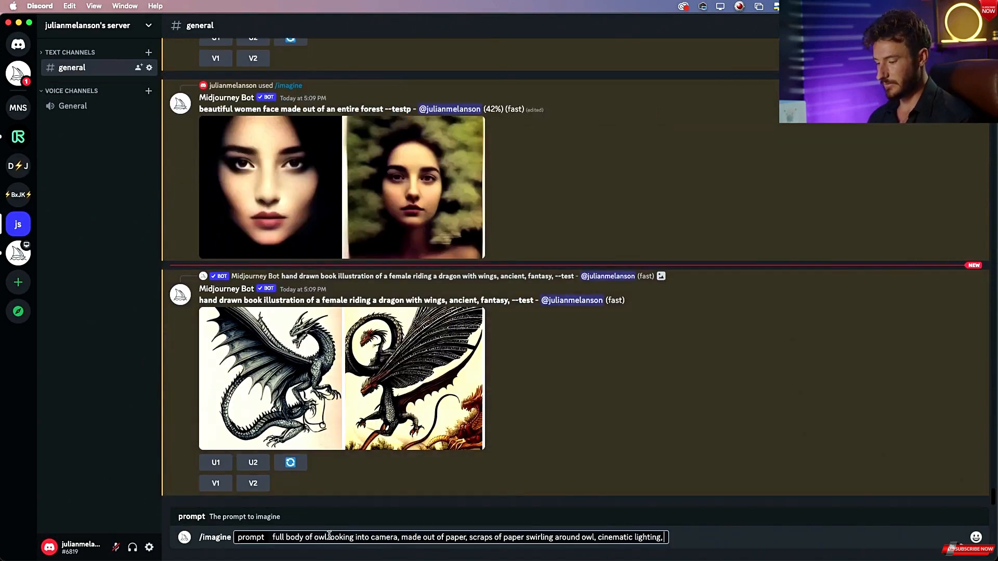
pyautogui.press('super+v')
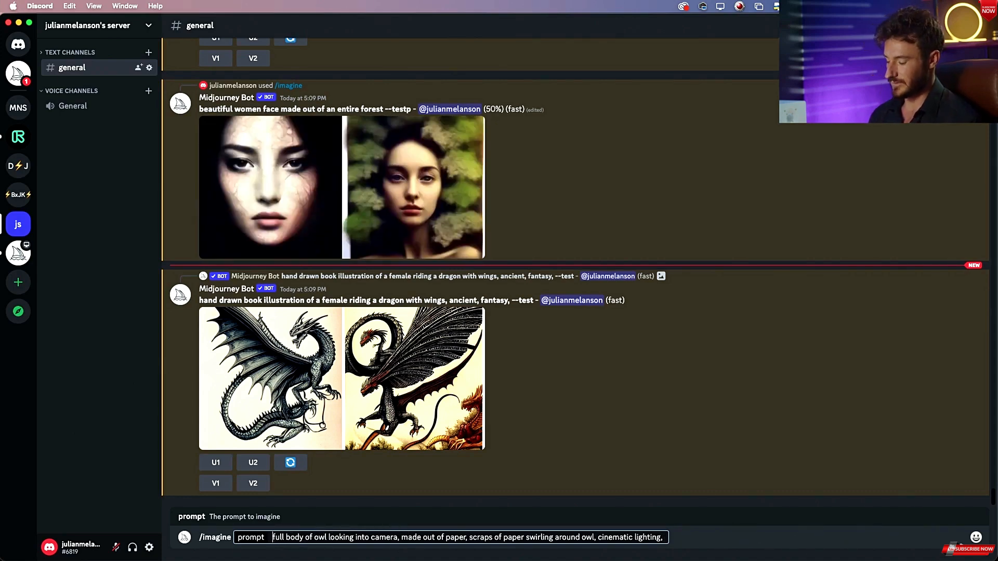
# Reword the prompt's start to "award winning photography of full body owl looking into camera,".
pyautogui.write('awar')
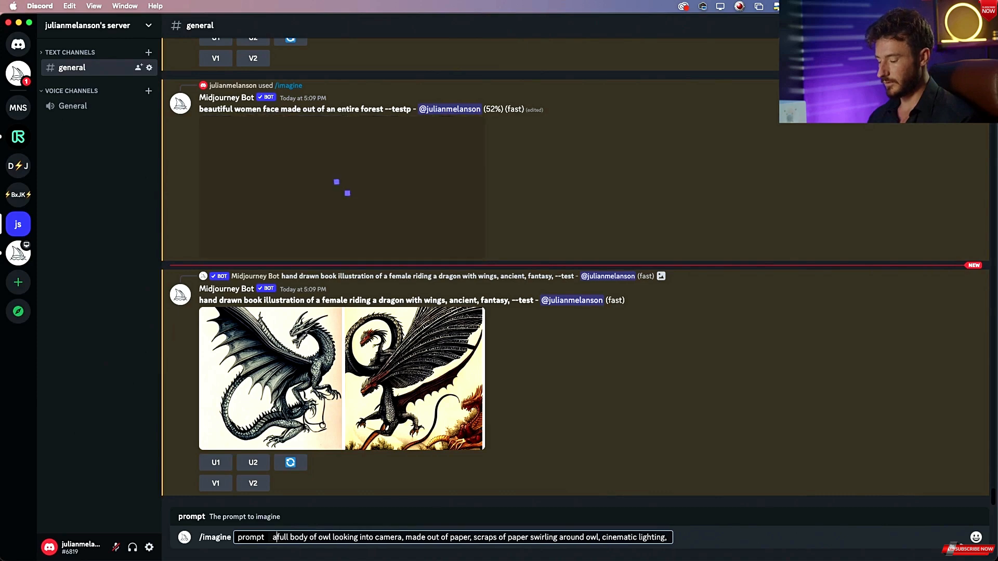
pyautogui.write('d winning p')
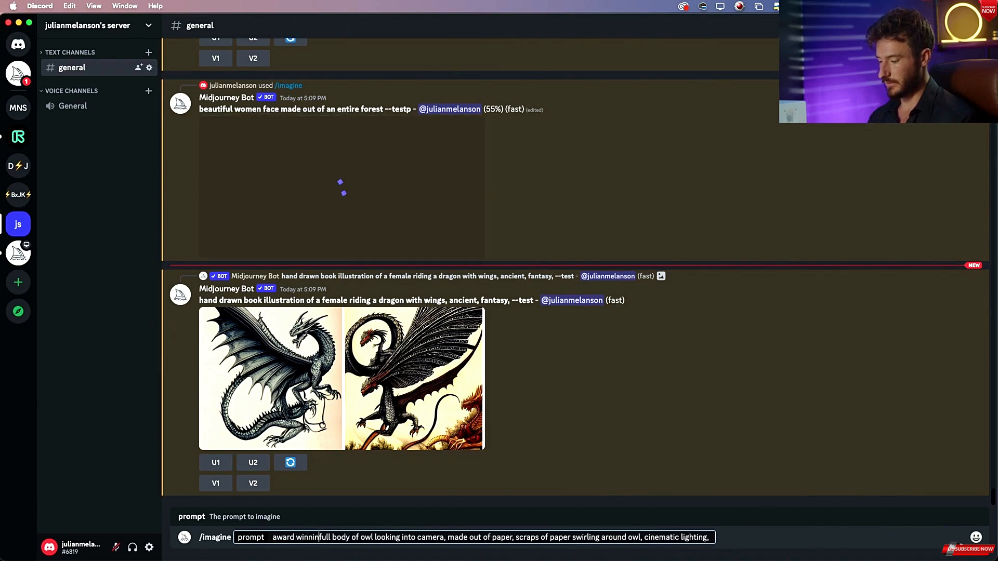
pyautogui.write('hotography of')
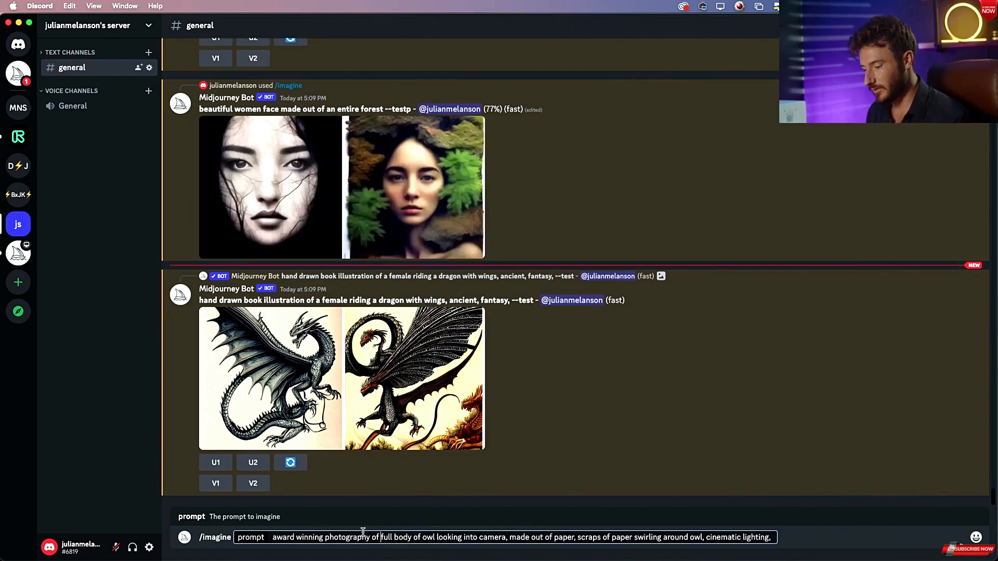
pyautogui.moveTo(284, 538); pyautogui.dragTo(385, 536)
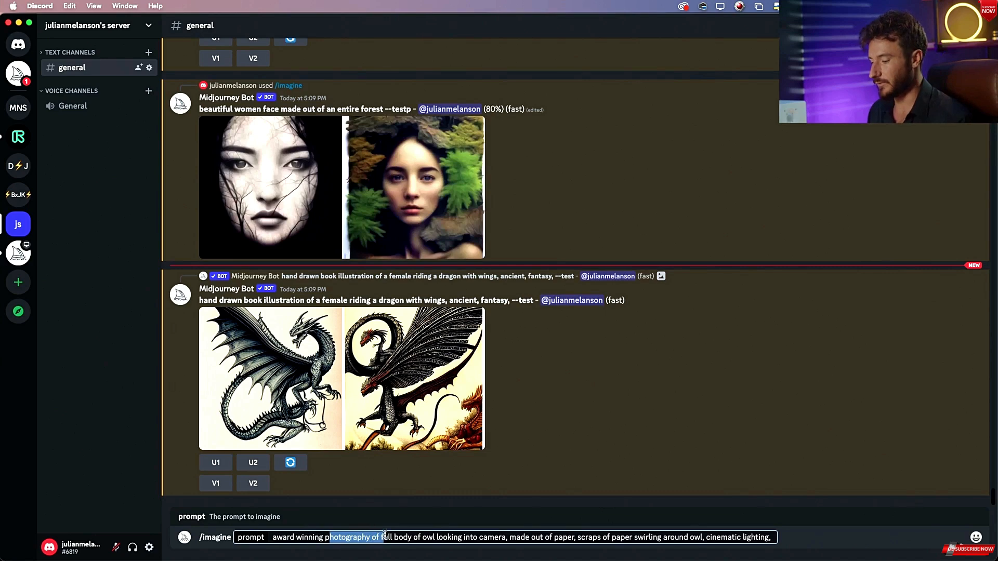
pyautogui.click(388, 537)
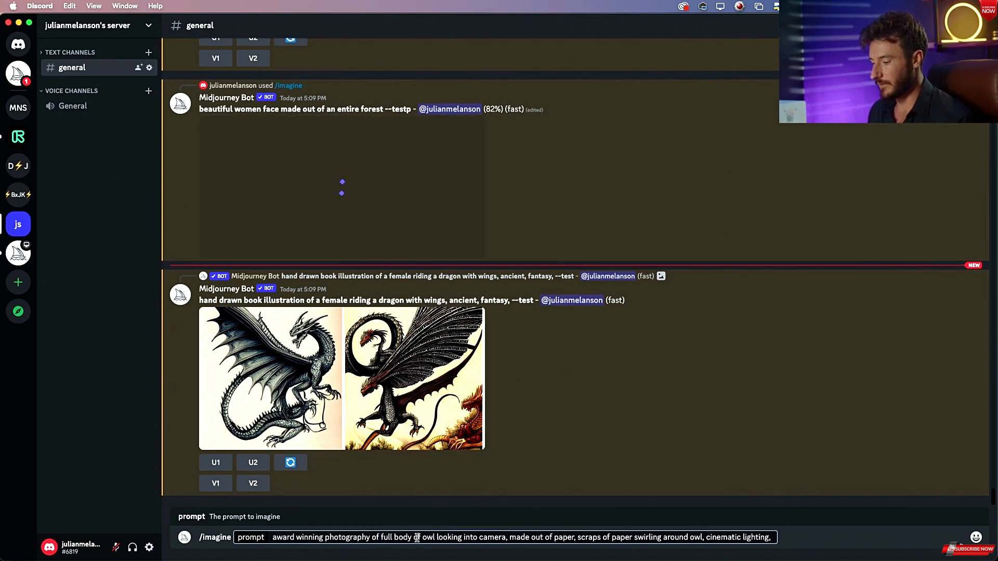
pyautogui.doubleClick(416, 538)
pyautogui.press('BackSpace')
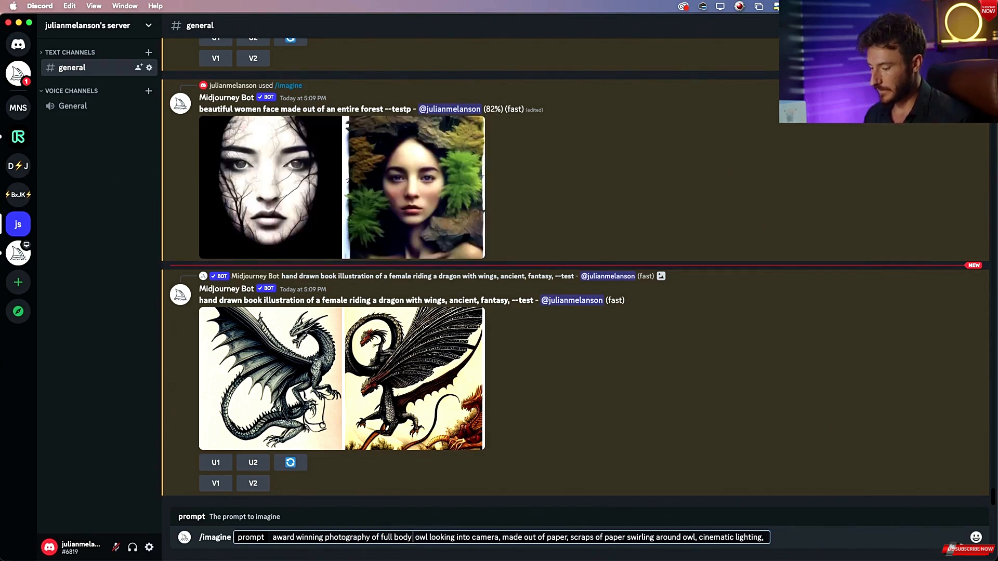
pyautogui.press('BackSpace')
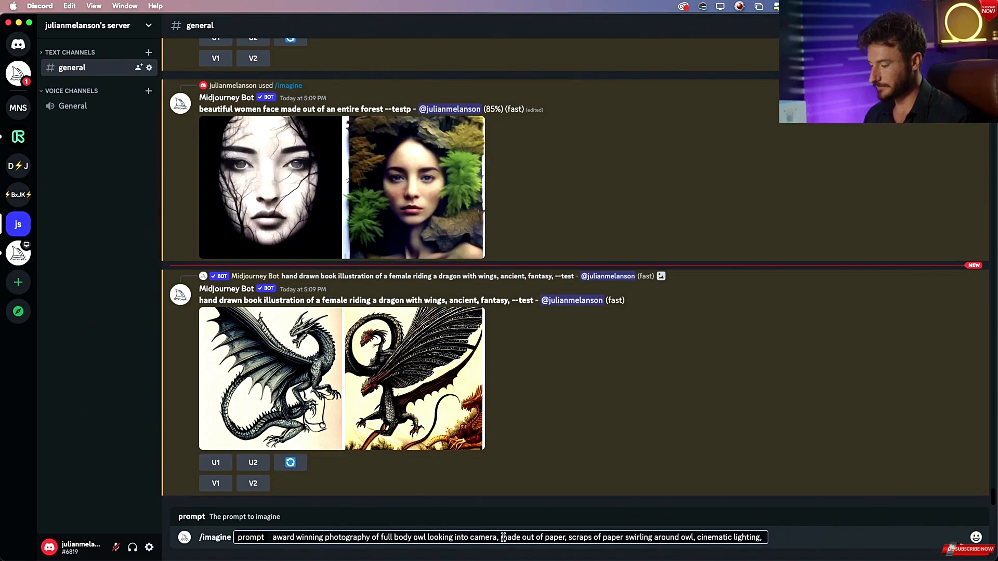
# Change "scraps of paper swirling around owl" to "scraps of paper swirling in background" and select the whole command.
pyautogui.moveTo(502, 537); pyautogui.dragTo(527, 538)
pyautogui.moveTo(532, 537); pyautogui.dragTo(657, 538)
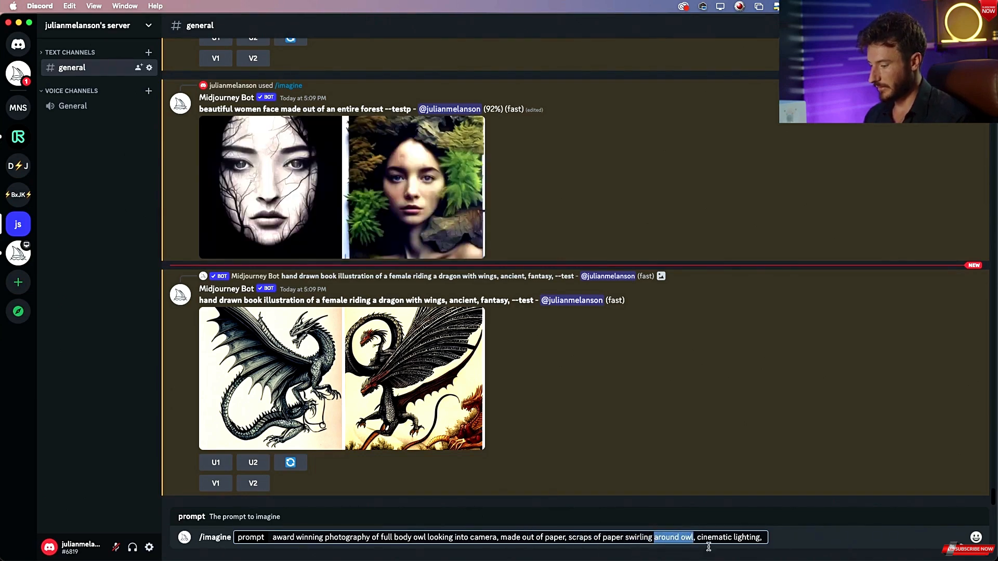
pyautogui.write('in')
pyautogui.write(' background')
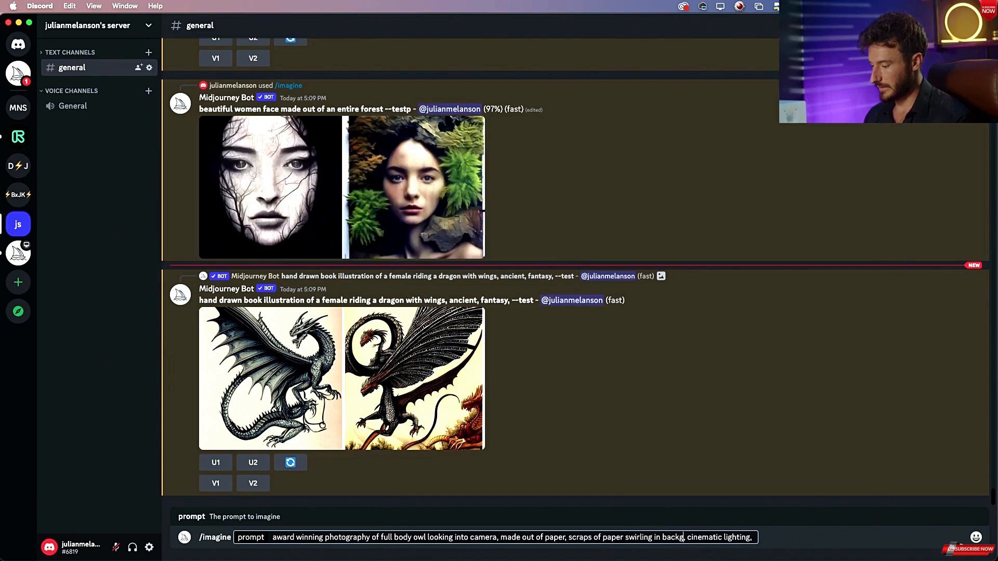
pyautogui.press('super+a')
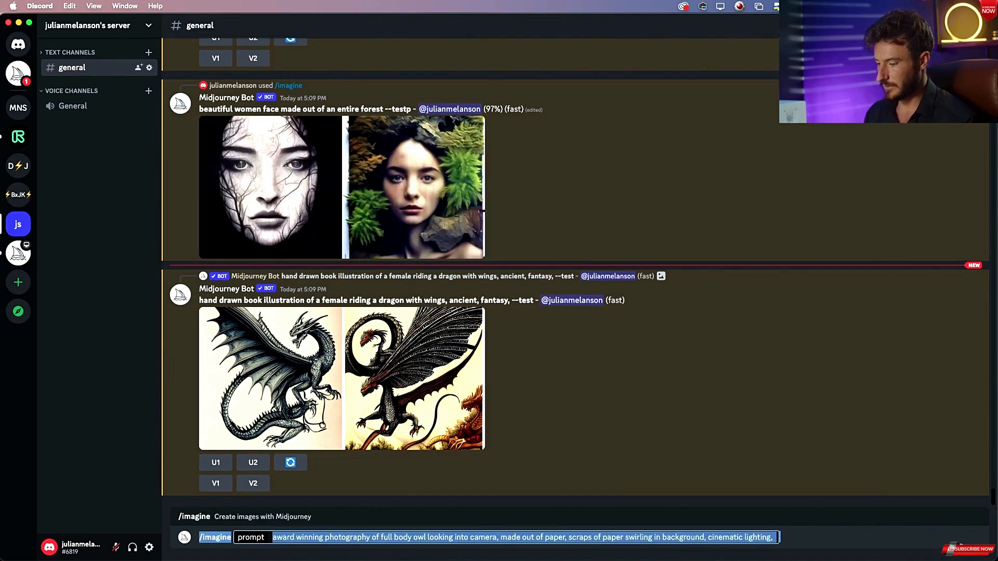
# Submit the reworded owl /imagine prompt.
pyautogui.press('Return')
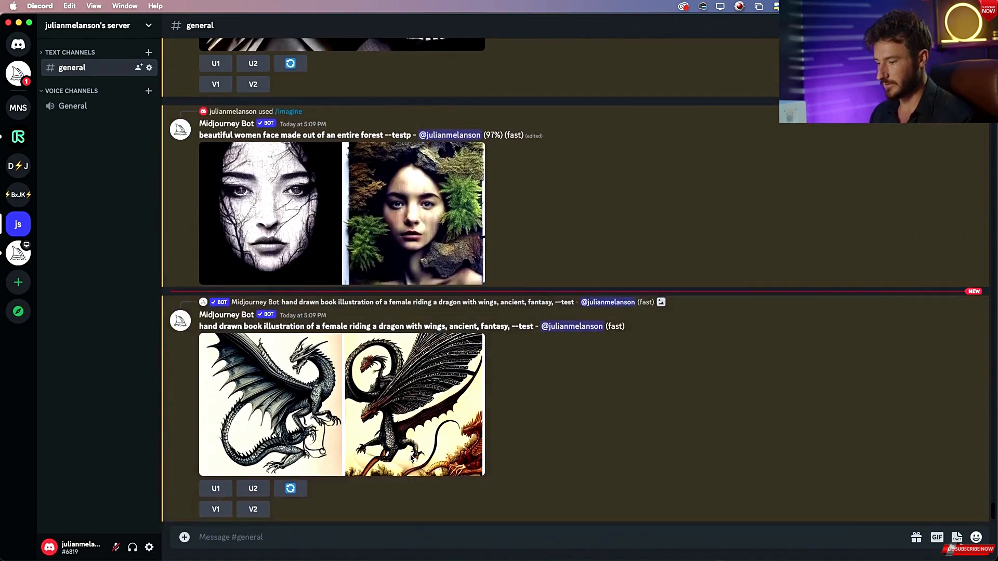
pyautogui.scroll(1, 389, 338)
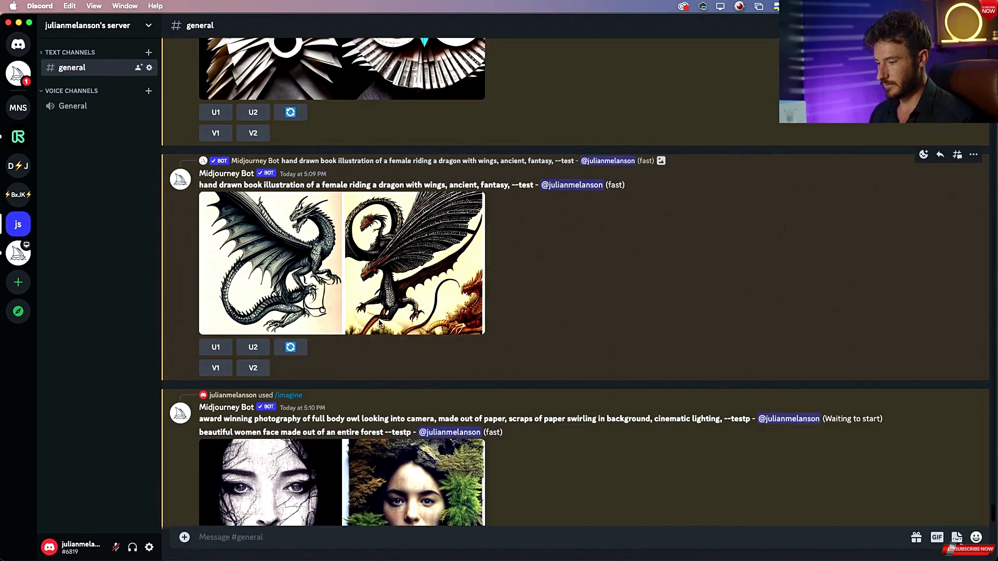
# Compare the generated dragon, forest face and owl grids against the reference images open in Preview.
pyautogui.click(379, 324)
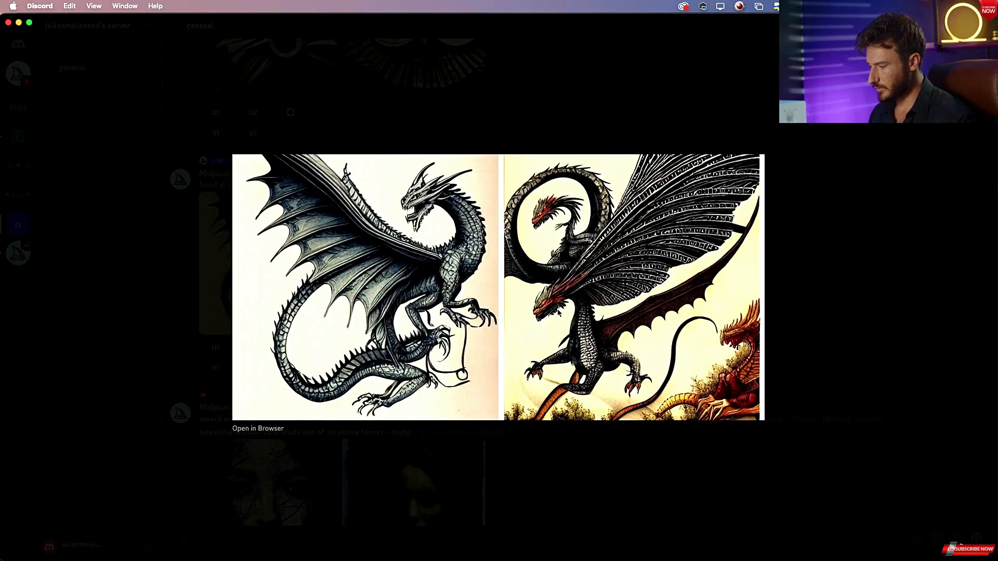
pyautogui.press('Escape')
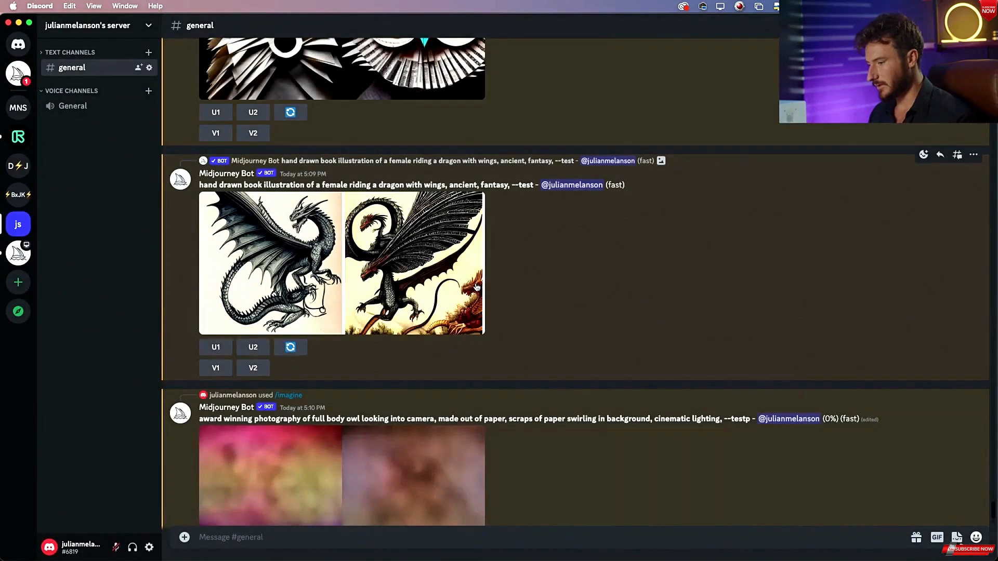
pyautogui.scroll(1, 499, 312)
pyautogui.scroll(10, 468, 291)
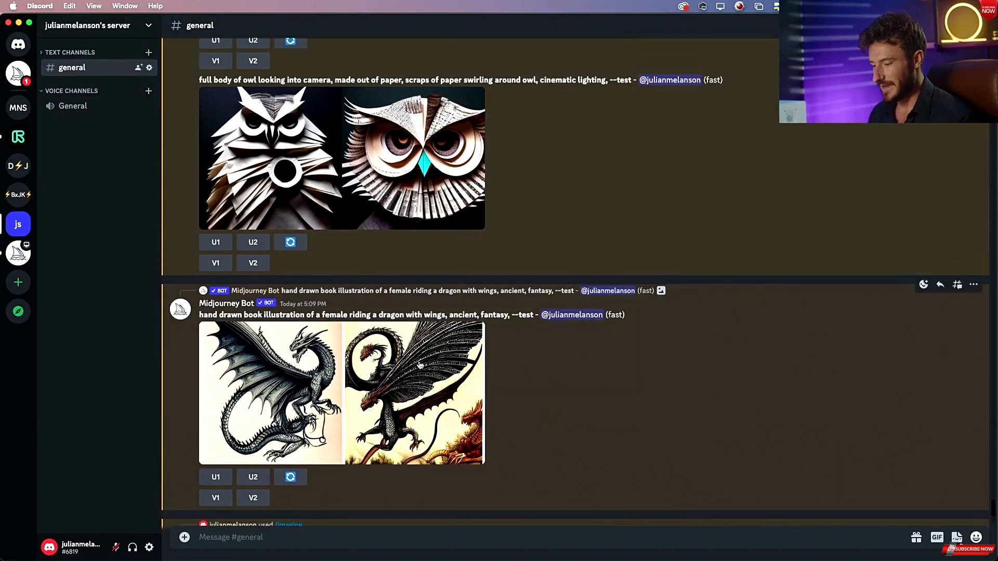
pyautogui.scroll(1, 419, 364)
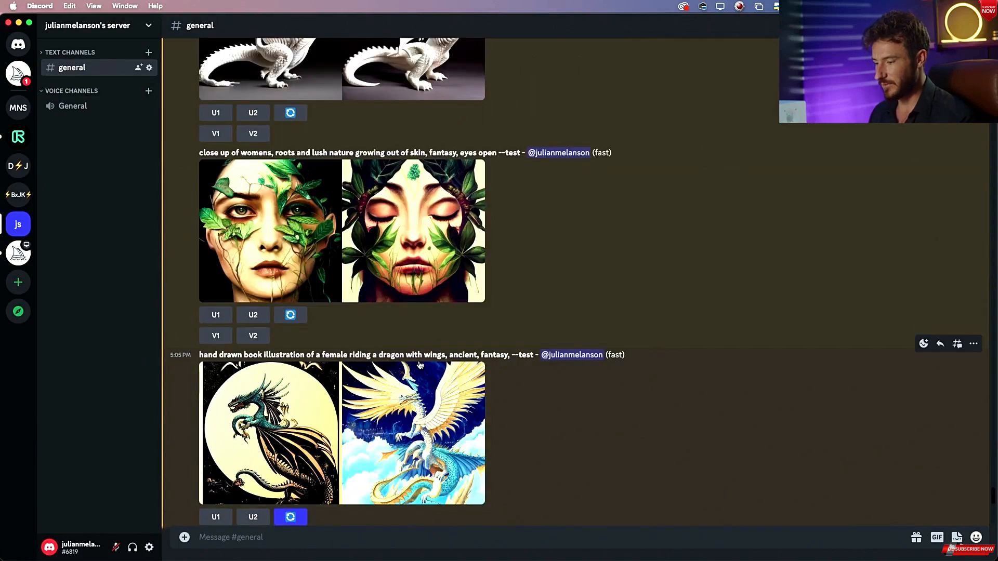
pyautogui.click(422, 424)
pyautogui.press('super+Tab')
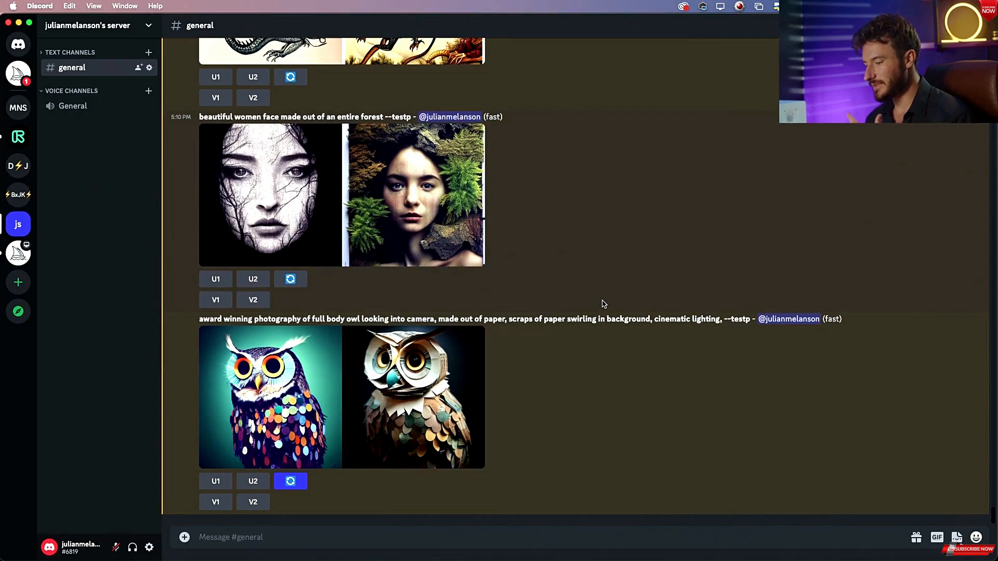
pyautogui.scroll(1, 603, 304)
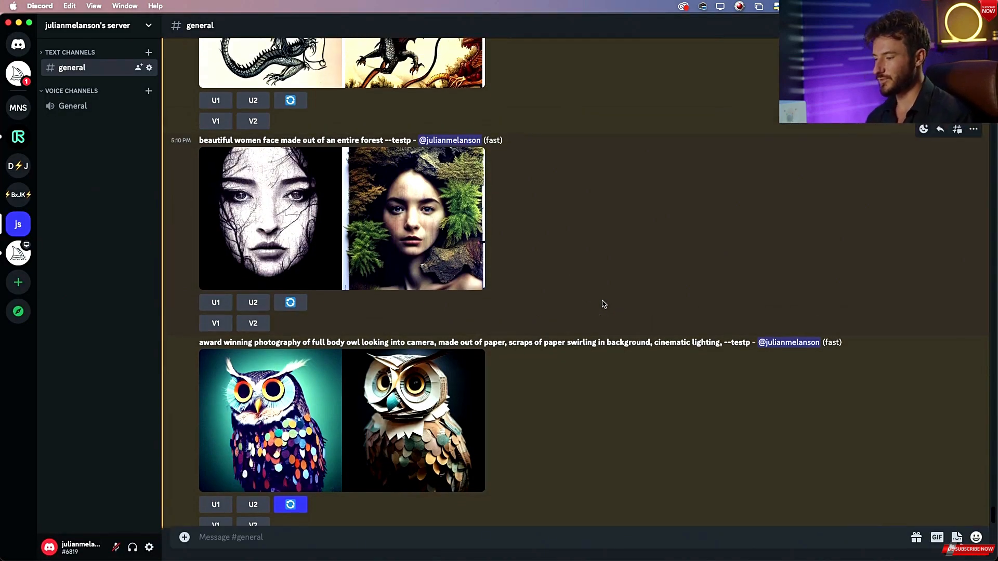
pyautogui.scroll(-1, 603, 304)
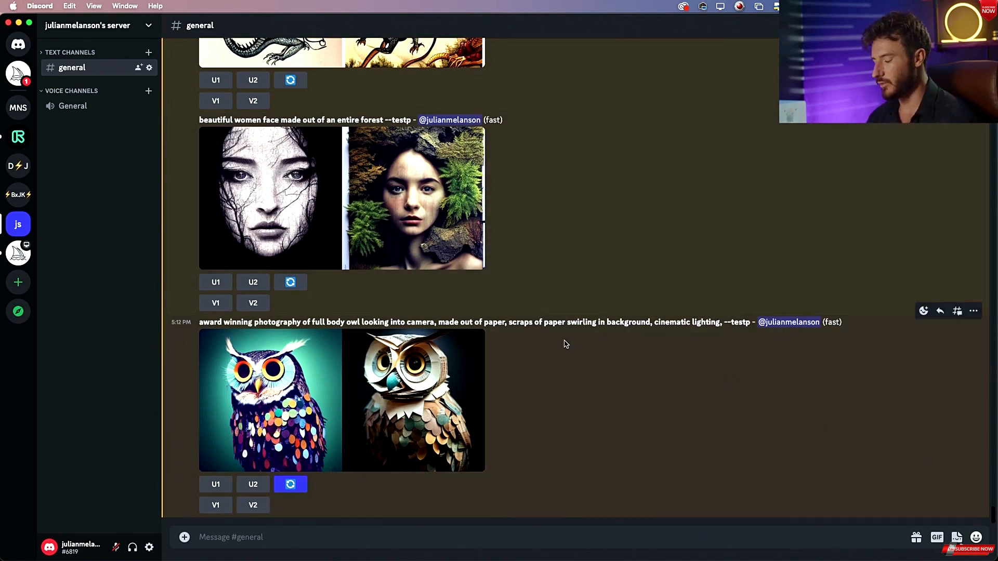
pyautogui.click(465, 372)
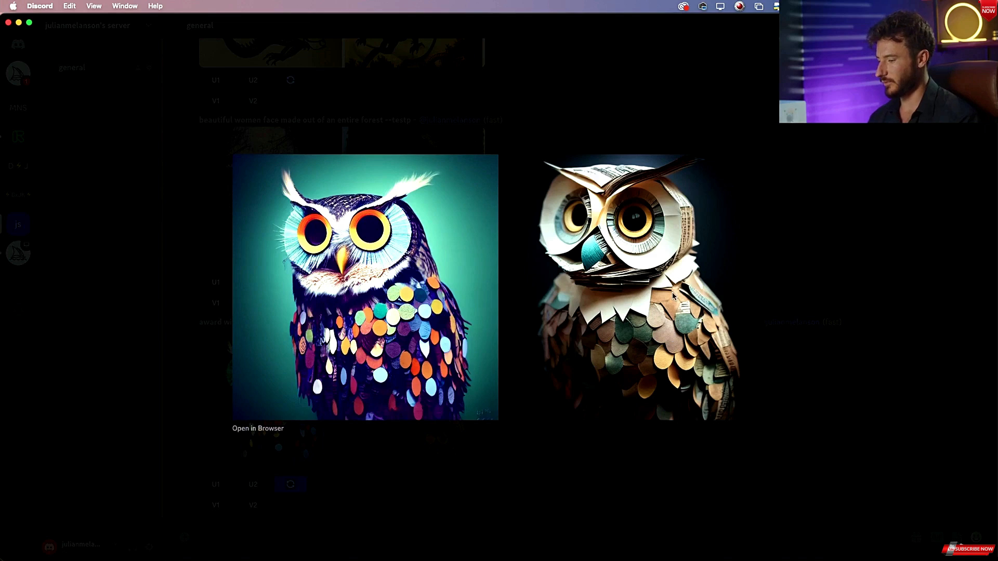
pyautogui.press('super+Tab')
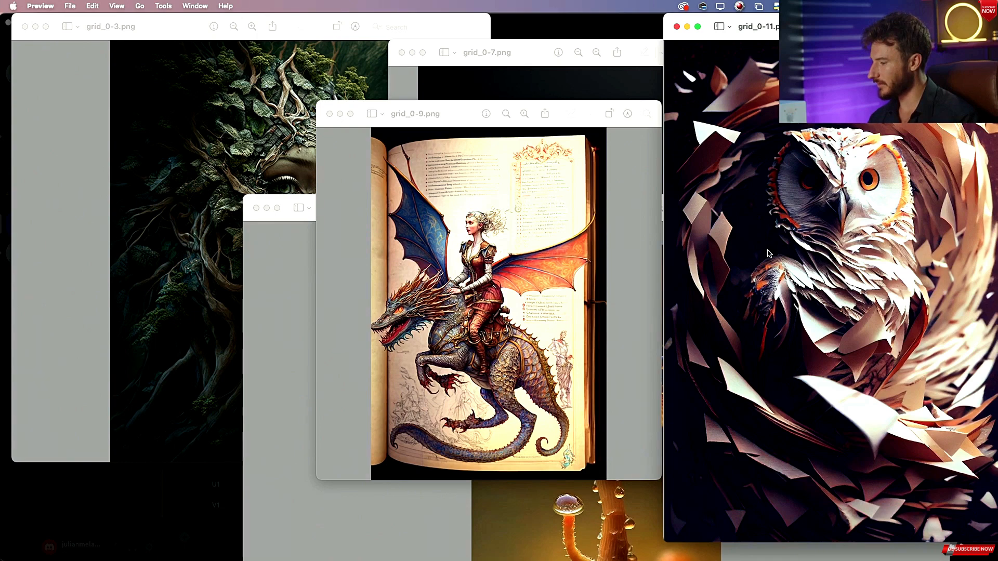
pyautogui.press('super+Tab')
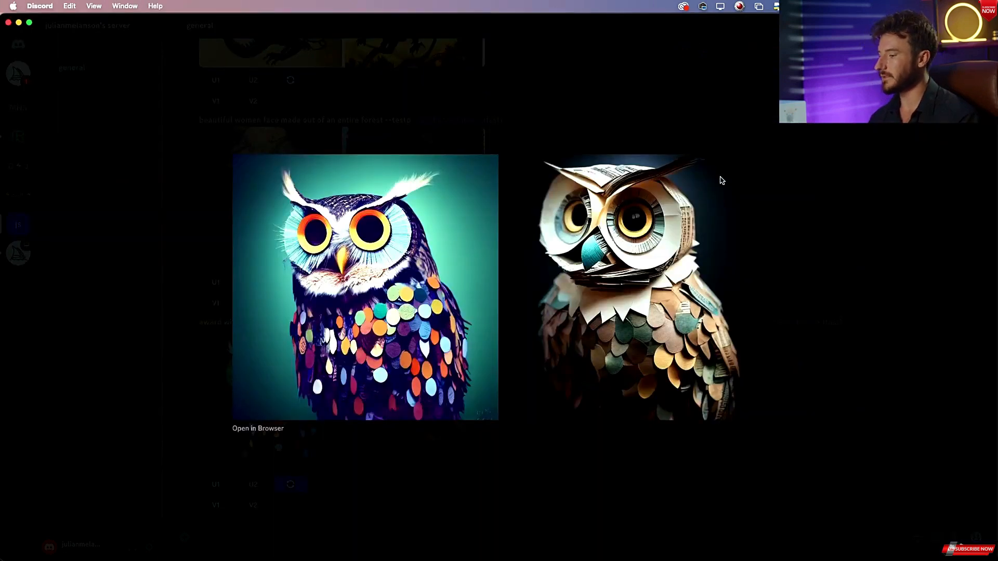
pyautogui.press('super+Tab')
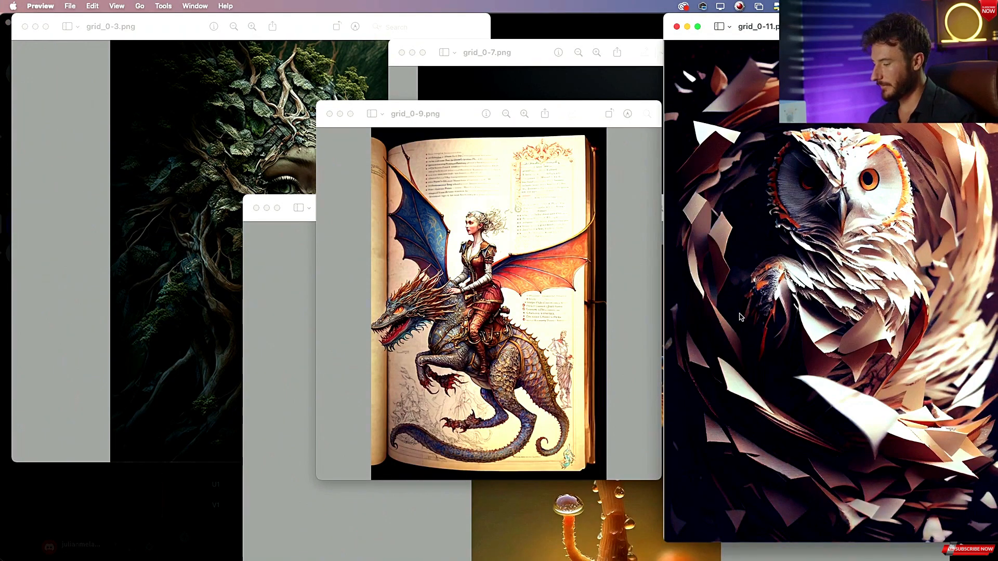
pyautogui.press('super+Tab')
# Request a remix variation of the second owl image, submitting the prompt unchanged.
pyautogui.click(822, 382)
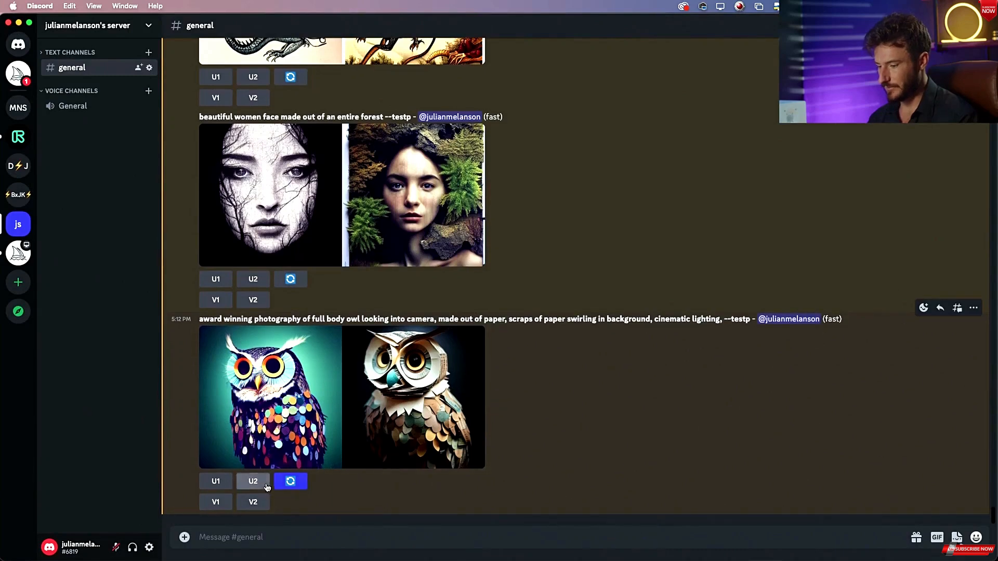
pyautogui.click(253, 502)
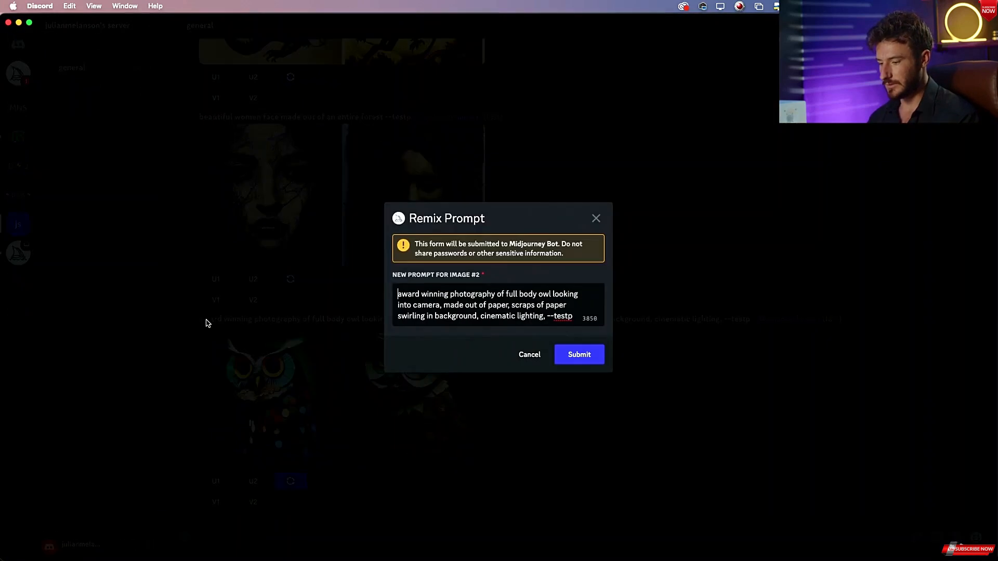
pyautogui.click(583, 358)
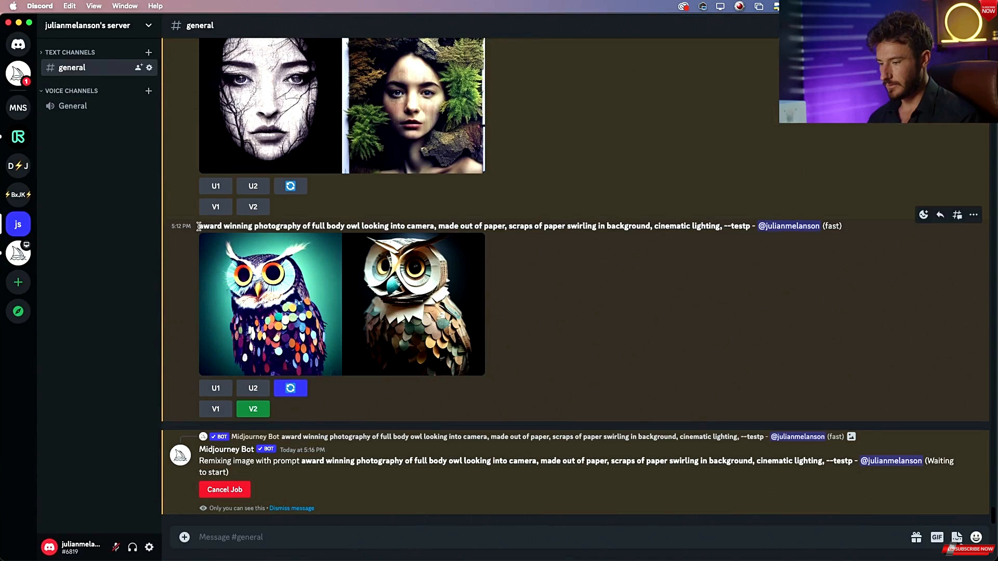
# Copy the owl prompt text and paste it into a new /imagine command.
pyautogui.moveTo(199, 227); pyautogui.dragTo(723, 223)
pyautogui.press('super+c')
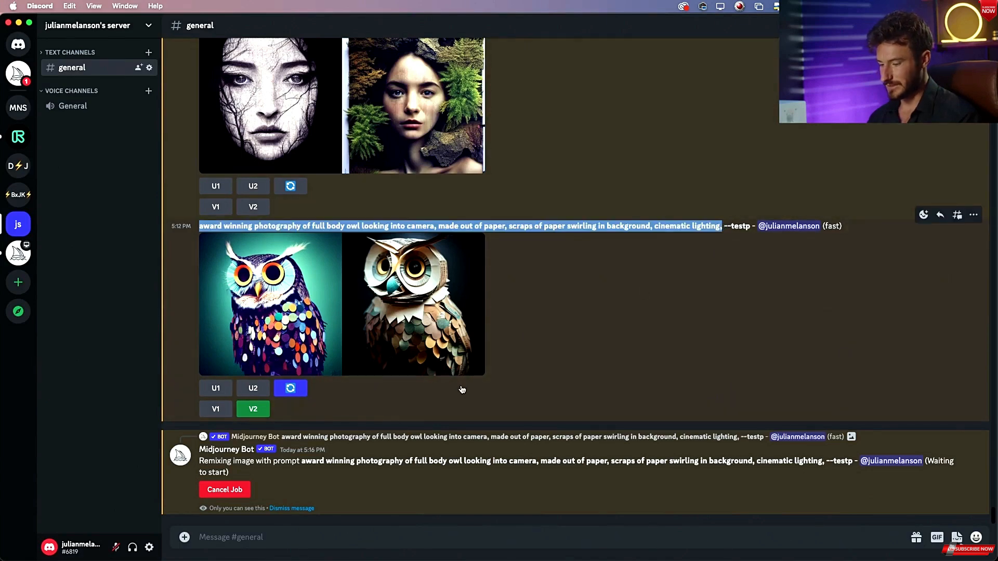
pyautogui.click(302, 537)
pyautogui.write('/im')
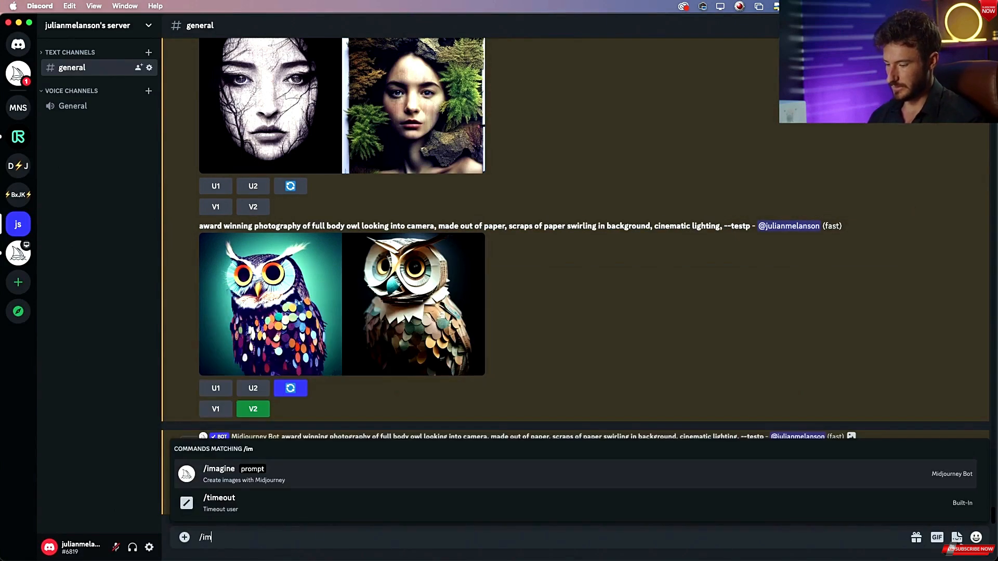
pyautogui.press('Tab')
pyautogui.press('super+v')
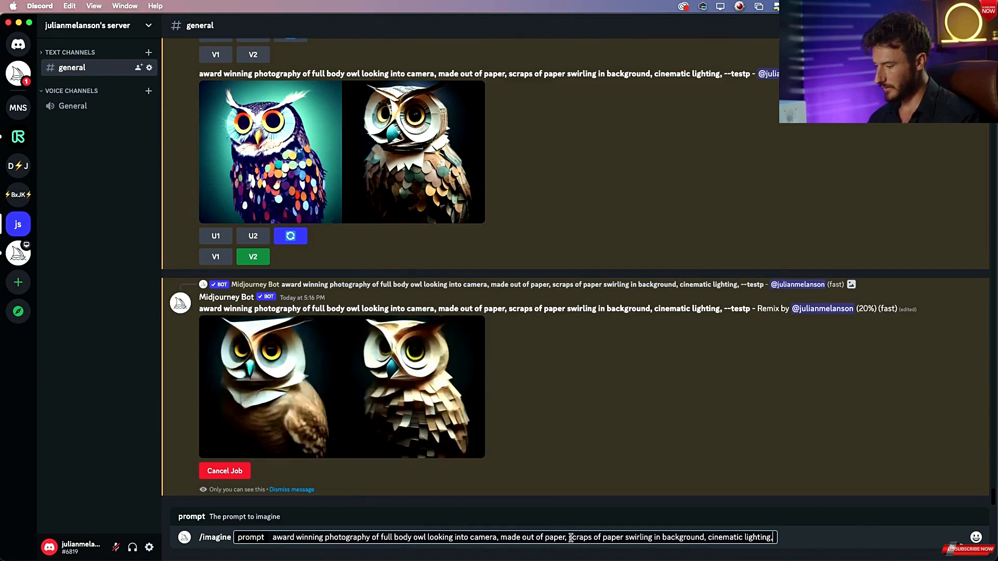
# Replace "swirling" with "flying" in the owl prompt and submit it.
pyautogui.moveTo(571, 538); pyautogui.dragTo(636, 538)
pyautogui.doubleClick(635, 536)
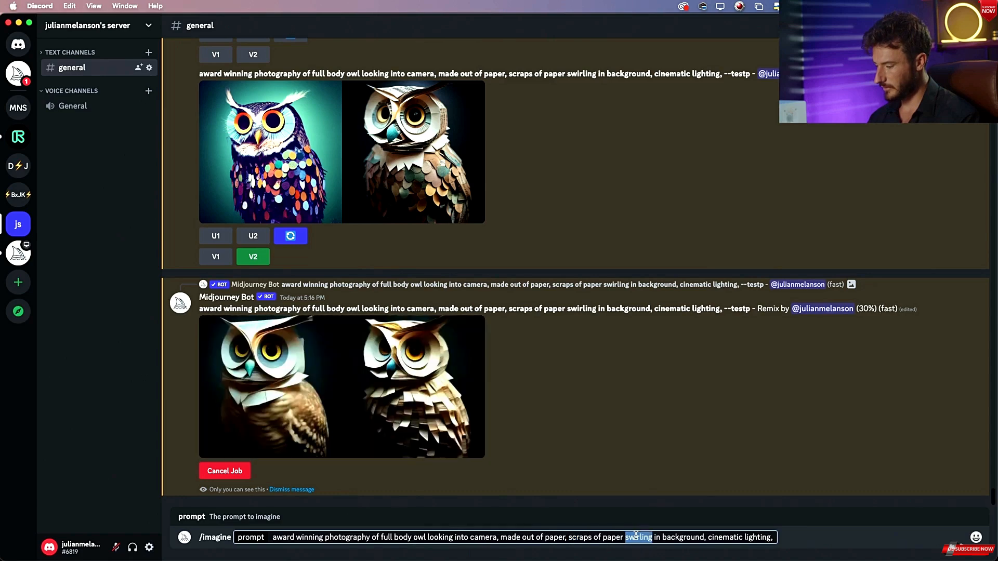
pyautogui.write('flying')
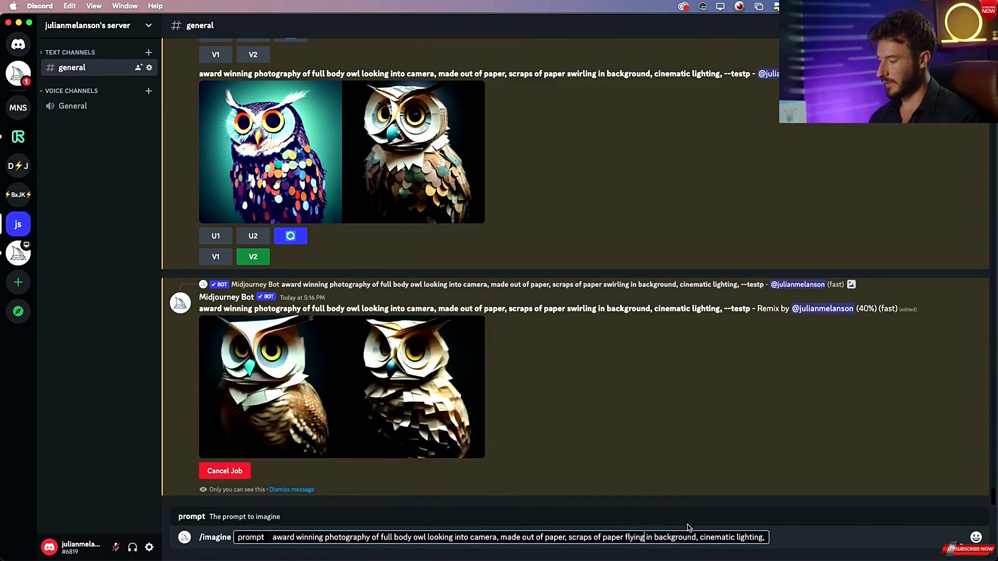
pyautogui.press('Return')
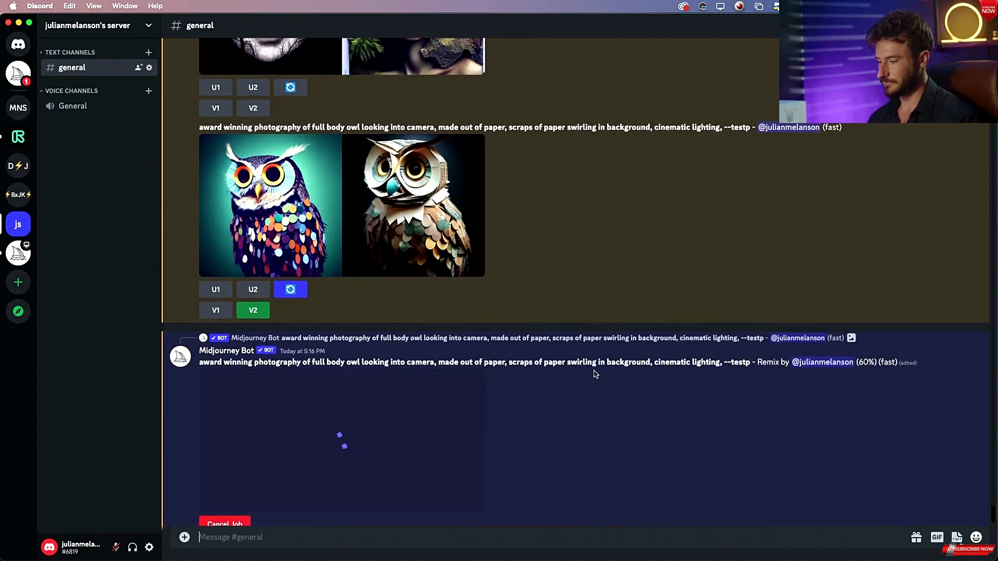
# Enlarge the forest woman face results to examine them, then select that prompt's text.
pyautogui.scroll(10, 596, 374)
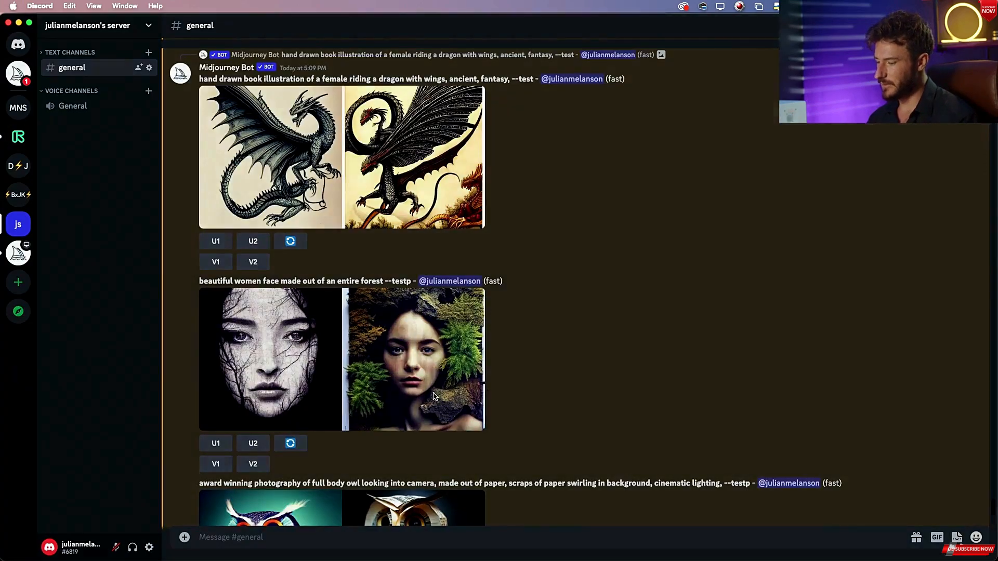
pyautogui.click(435, 397)
pyautogui.press('super+Tab')
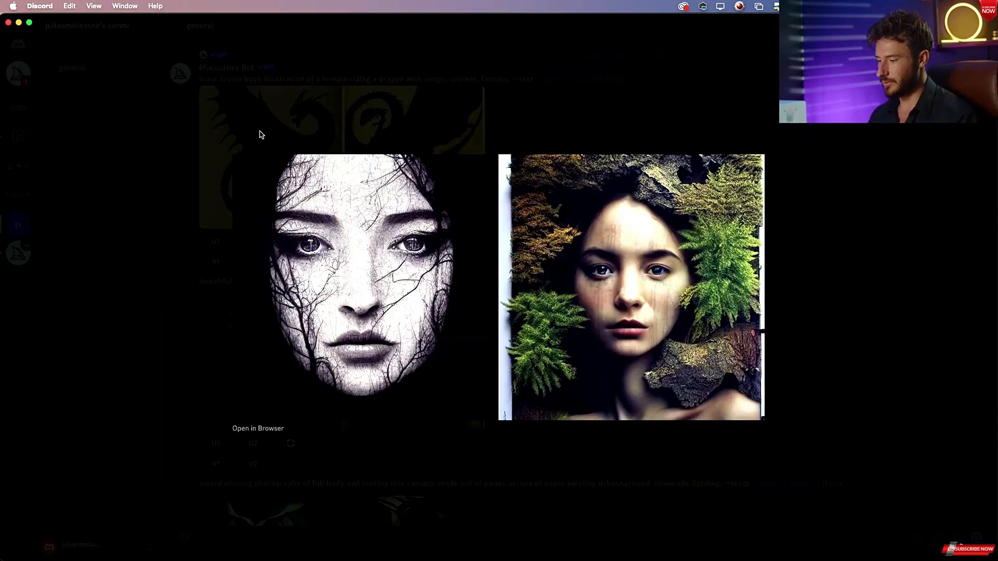
pyautogui.click(526, 125)
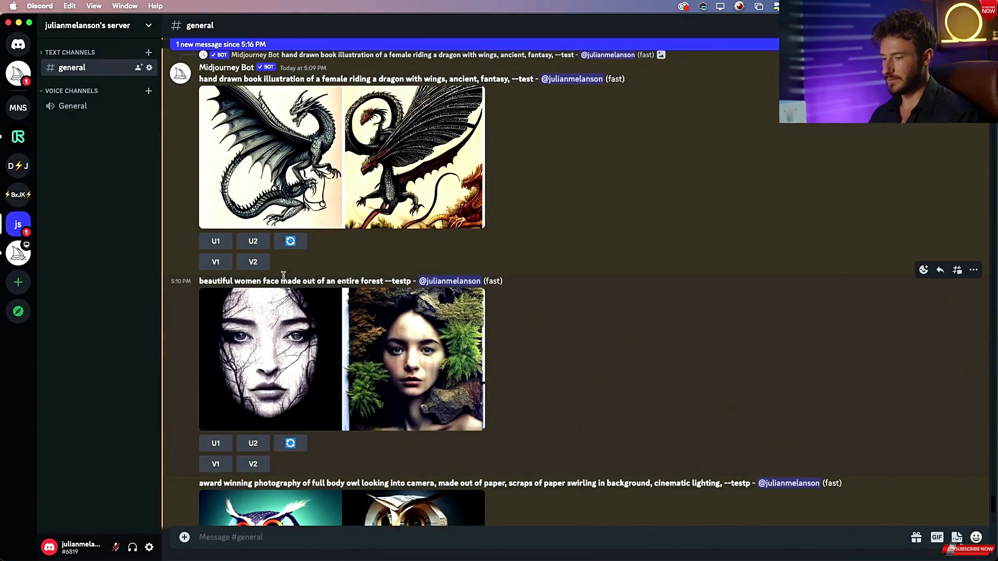
pyautogui.moveTo(200, 282); pyautogui.dragTo(385, 283)
# Submit a new /imagine prompt reading "lush forest growing out of beautiful womens face".
pyautogui.click(269, 545)
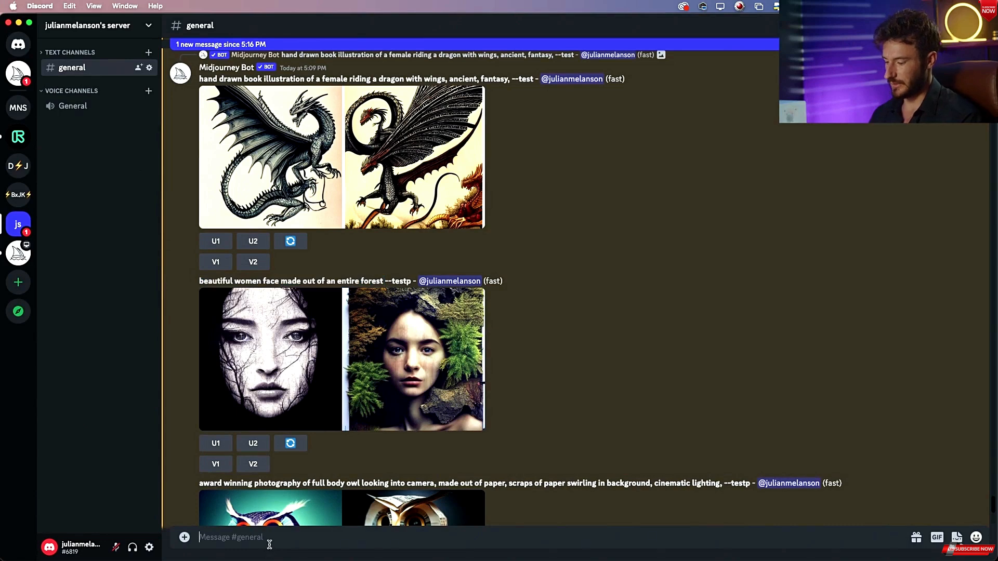
pyautogui.write('/im')
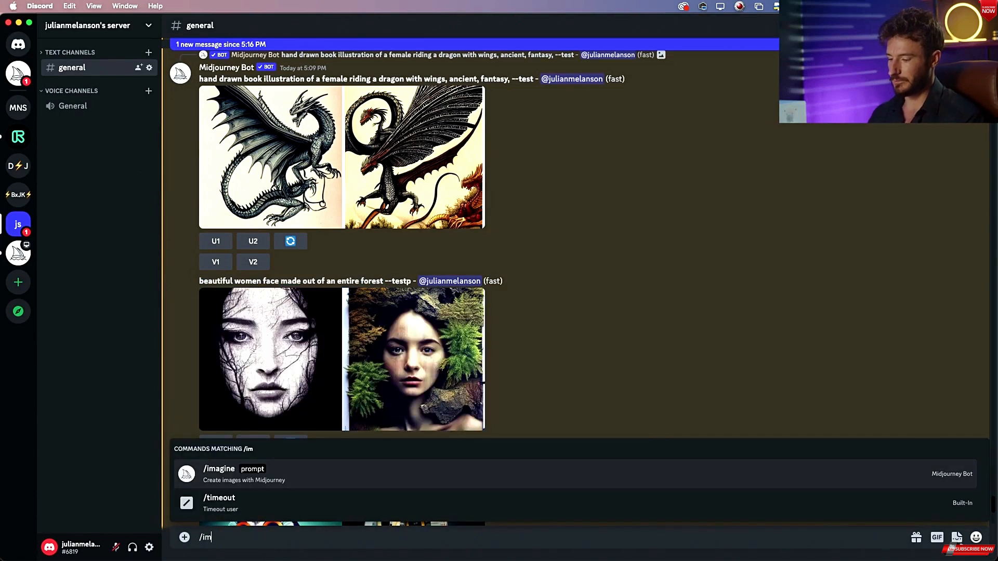
pyautogui.click(312, 481)
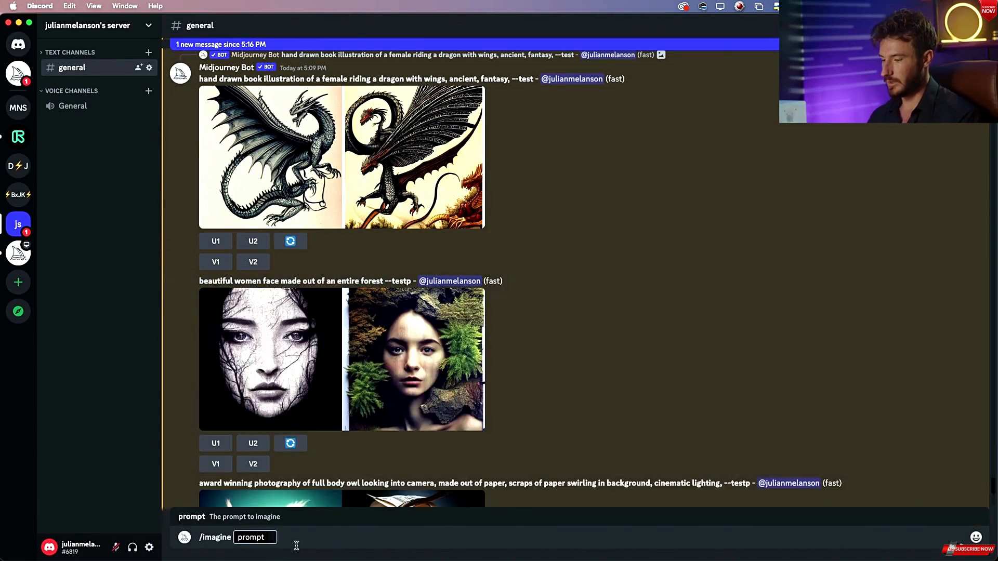
pyautogui.write('lush gorest')
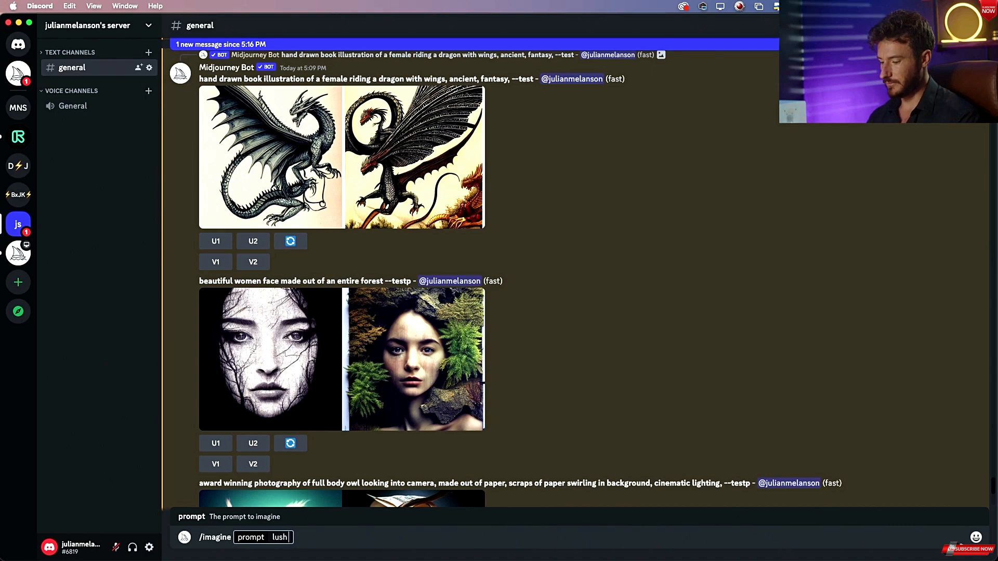
pyautogui.press('BackSpace')
pyautogui.press('BackSpace')
pyautogui.press('BackSpace')
pyautogui.press('BackSpace')
pyautogui.press('BackSpace')
pyautogui.press('BackSpace')
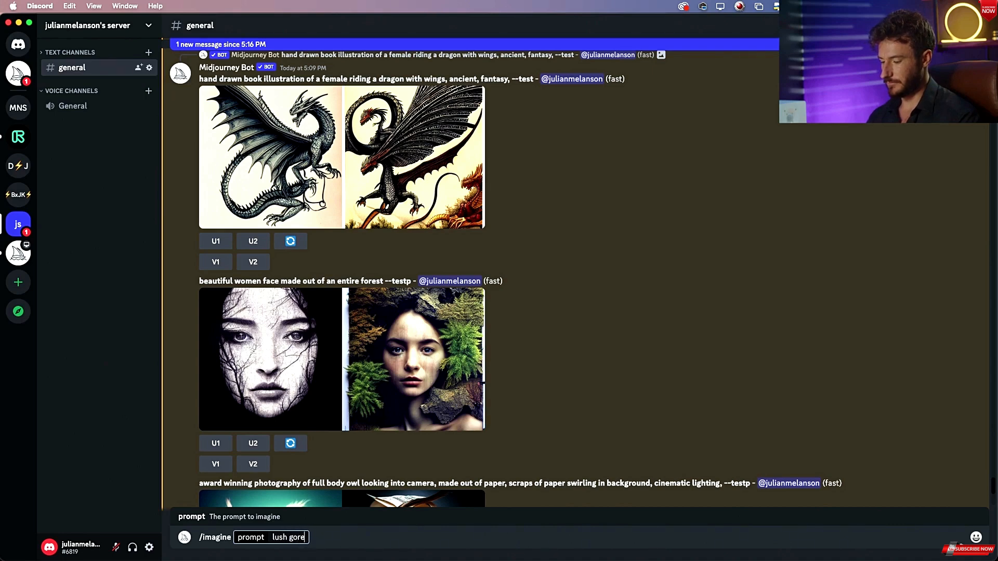
pyautogui.write('for')
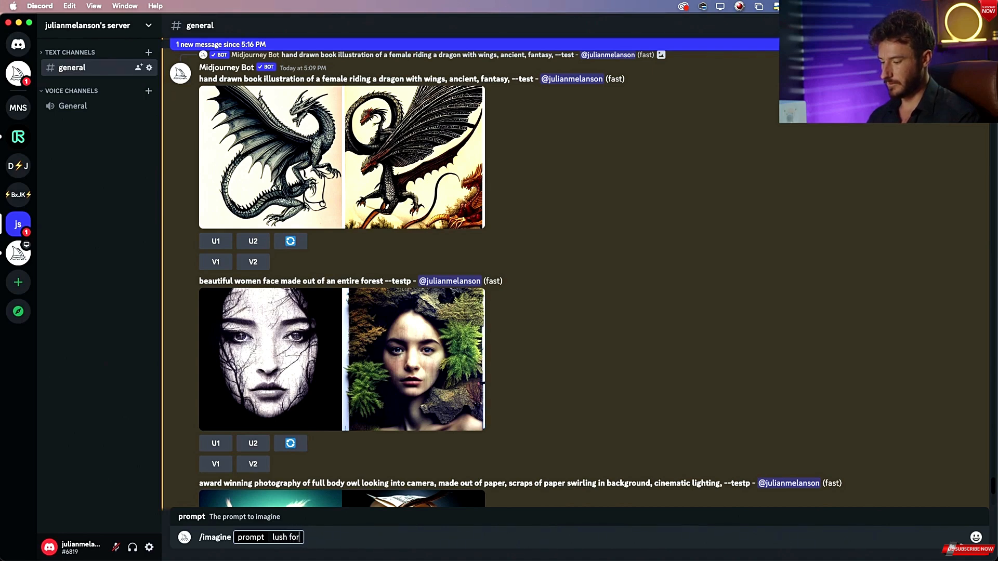
pyautogui.write('est gr')
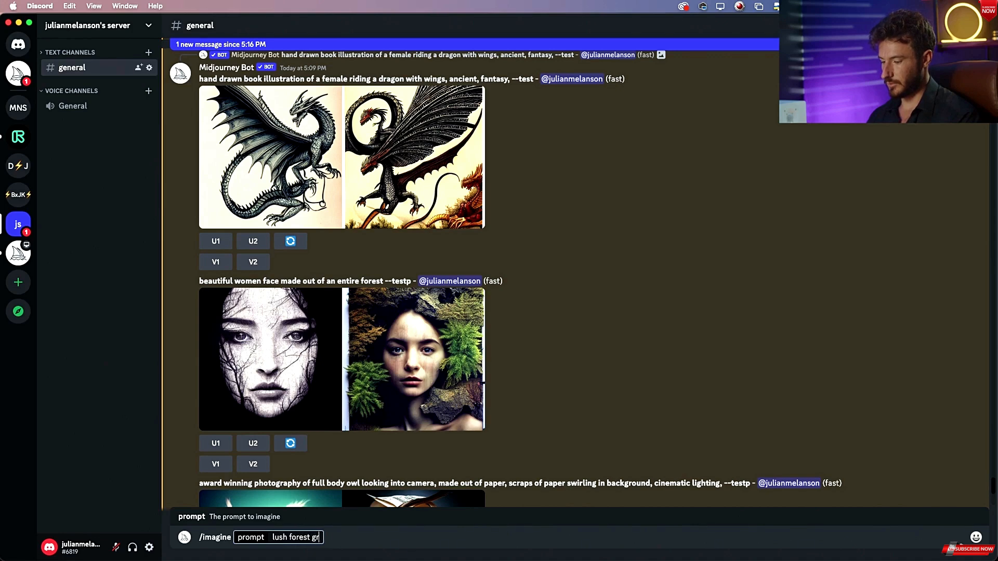
pyautogui.write('owing out of')
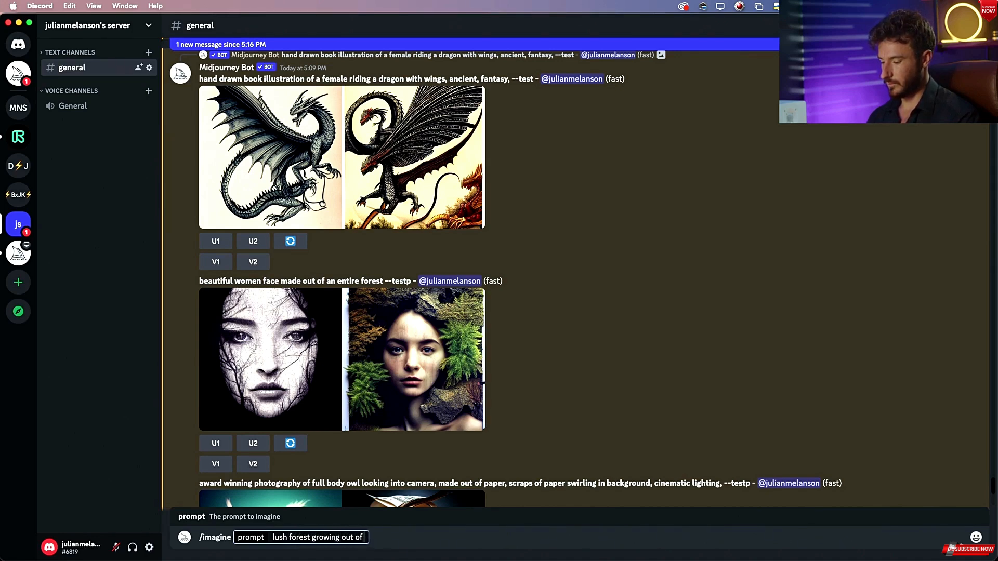
pyautogui.write(' beautiful wom')
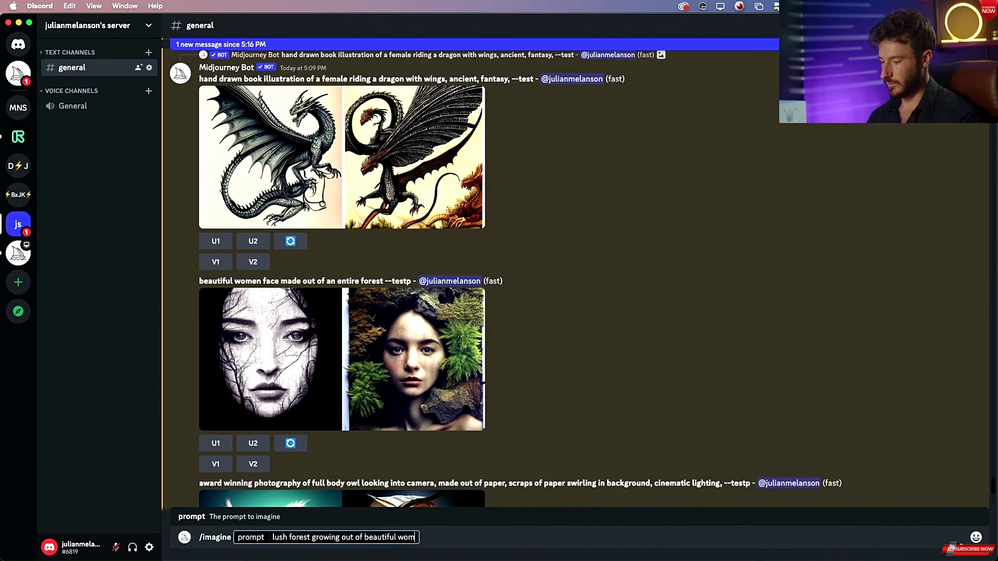
pyautogui.write('ens')
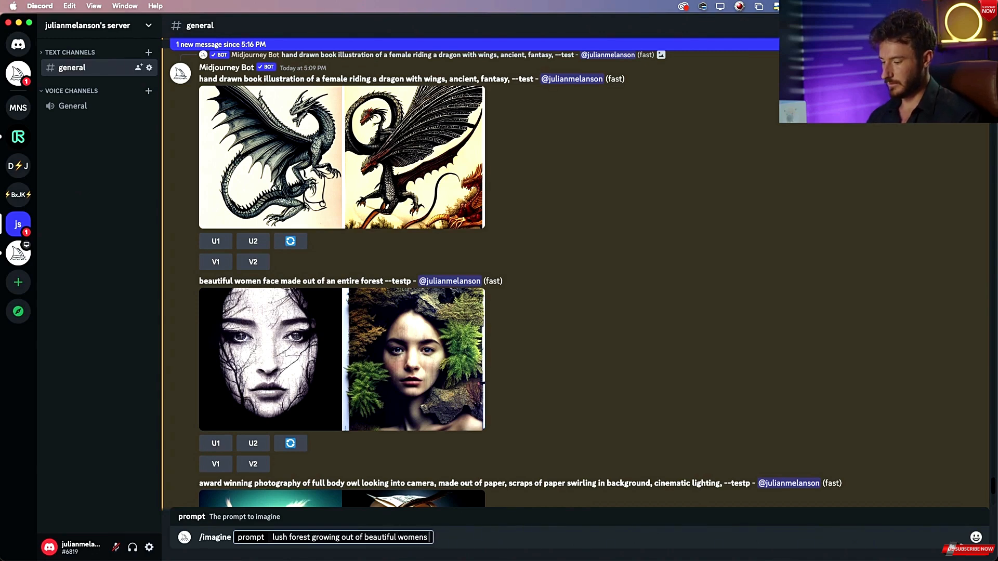
pyautogui.write(' face')
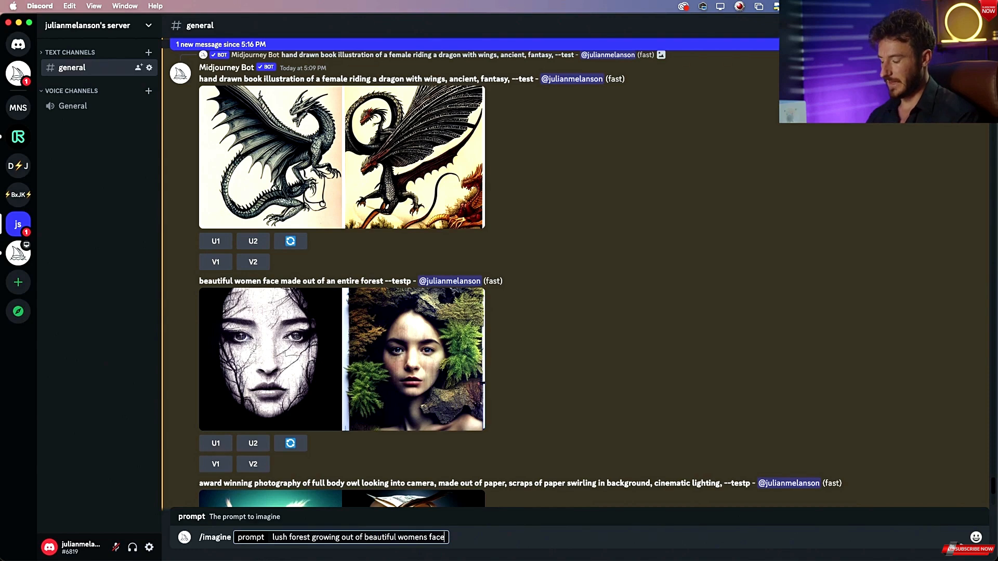
pyautogui.press('Return')
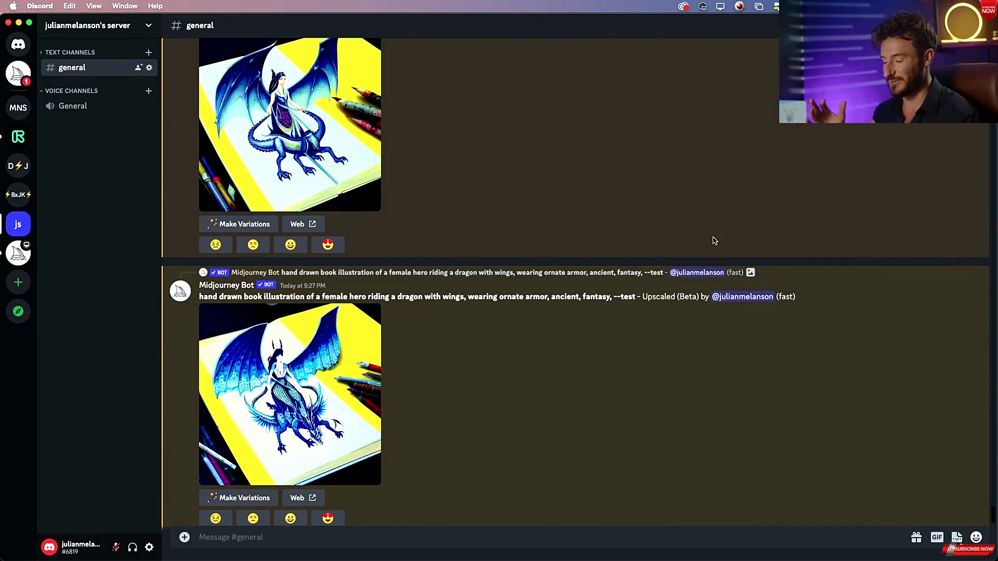
# Switch to Preview and arrange the two white dragon images side by side to compare them.
pyautogui.scroll(15, 714, 241)
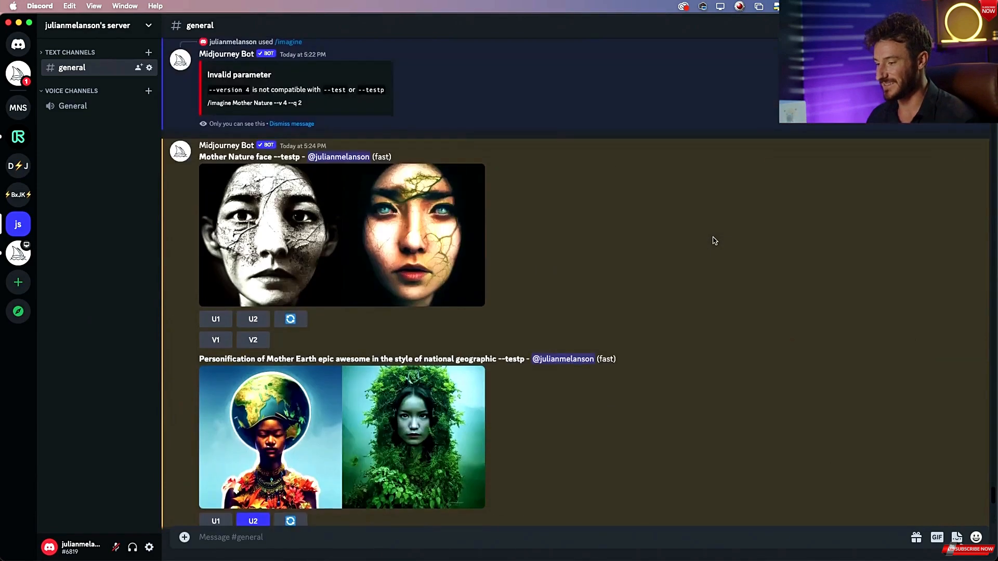
pyautogui.scroll(-15, 714, 240)
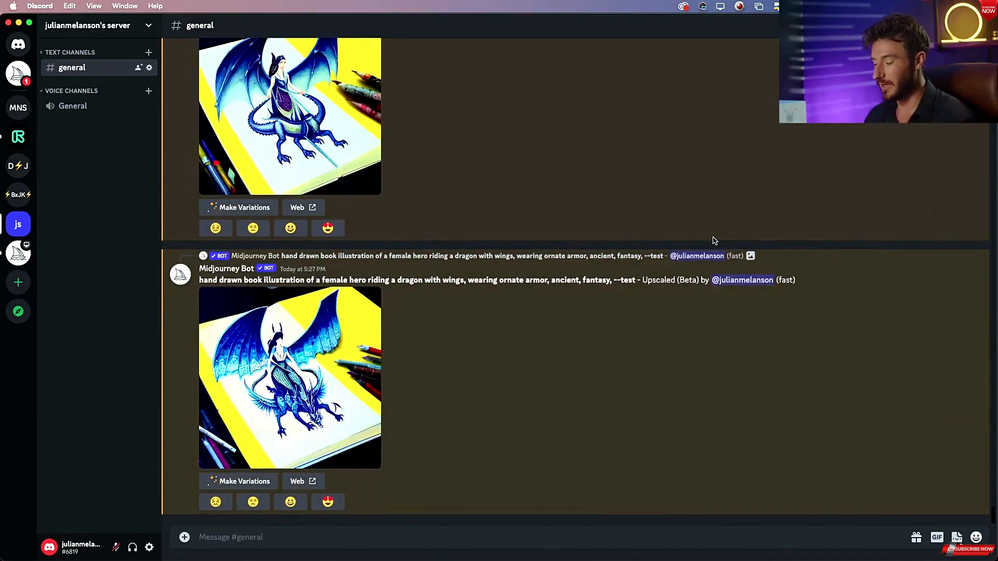
pyautogui.press('super+Tab')
pyautogui.press('super+Tab')
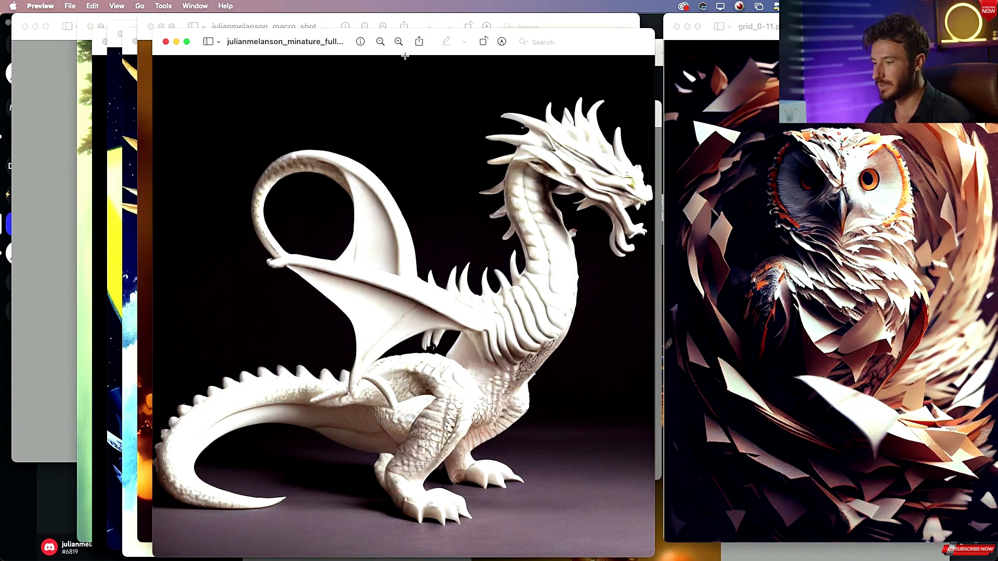
pyautogui.moveTo(340, 52); pyautogui.dragTo(554, 71)
pyautogui.hotkey('ctrl', 'Up')
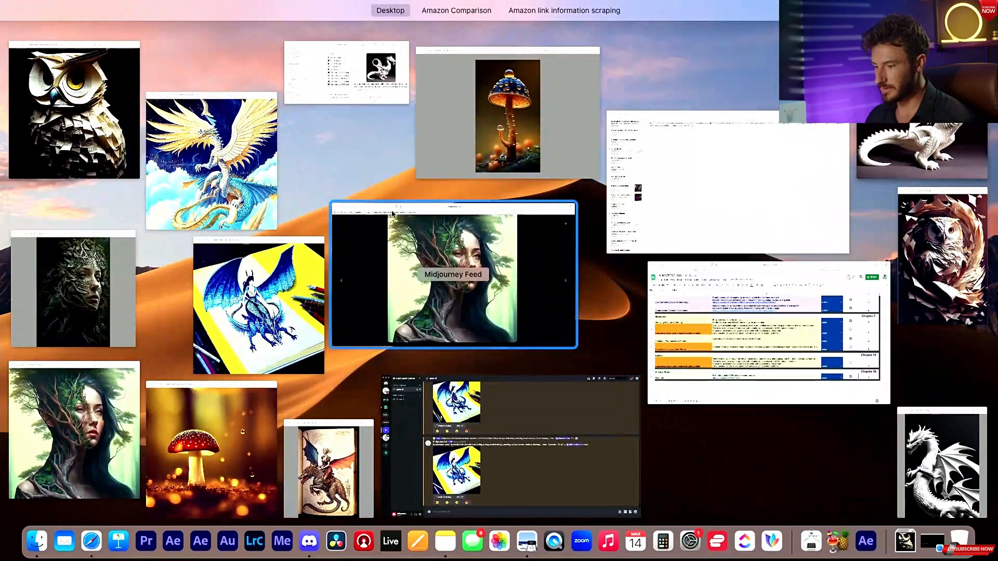
pyautogui.click(940, 455)
pyautogui.moveTo(538, 57); pyautogui.dragTo(159, 7)
pyautogui.moveTo(322, 414); pyautogui.dragTo(535, 543)
pyautogui.press('super+plus')
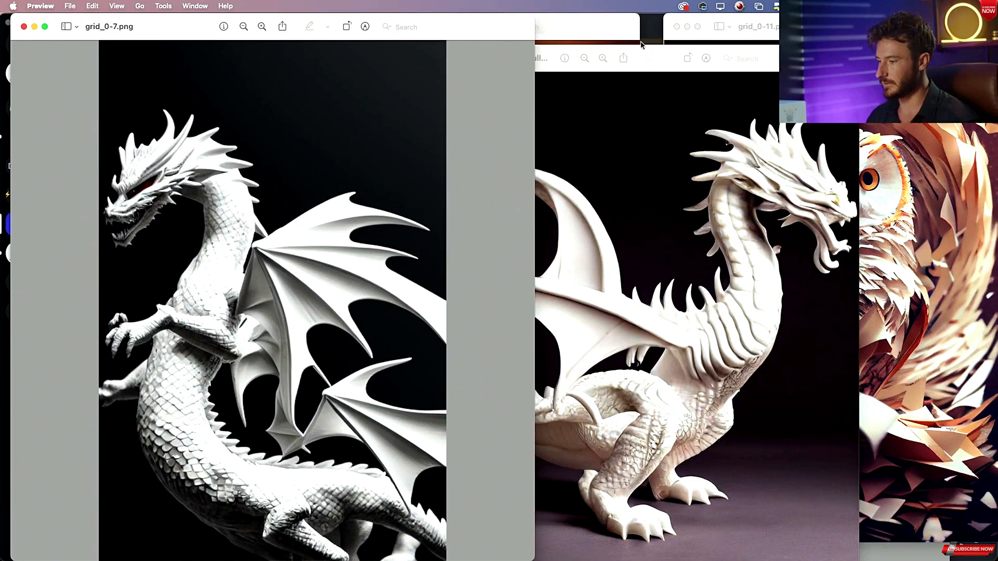
pyautogui.moveTo(636, 61); pyautogui.dragTo(747, 30)
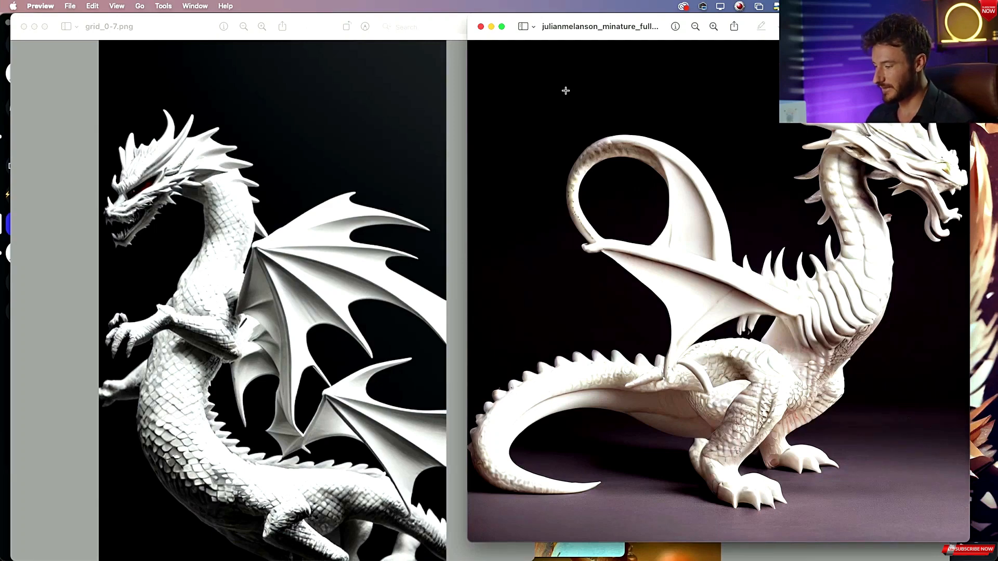
# Minimize the dragon windows and place the two paper owl images side by side for comparison.
pyautogui.press('cmd+m')
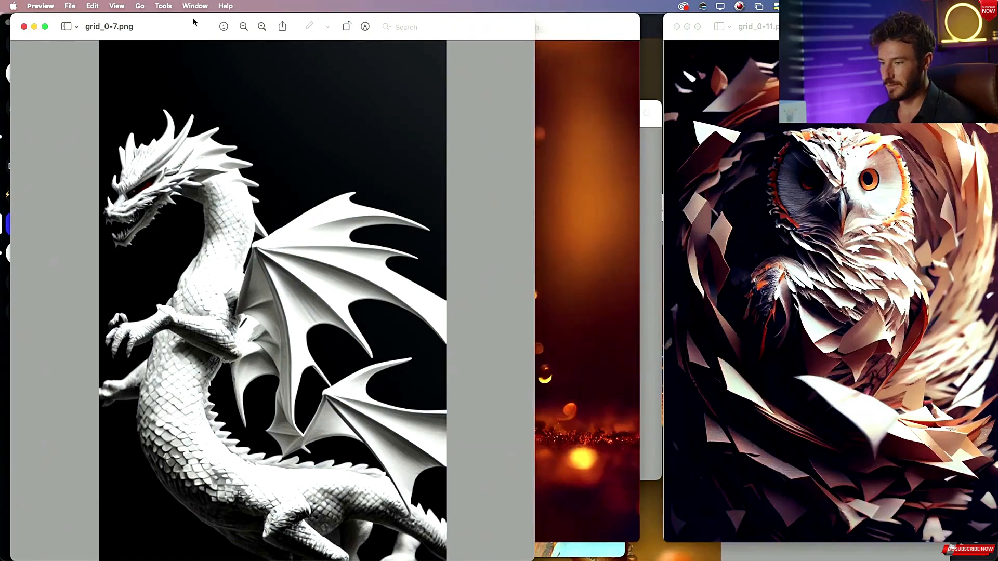
pyautogui.press('cmd+m')
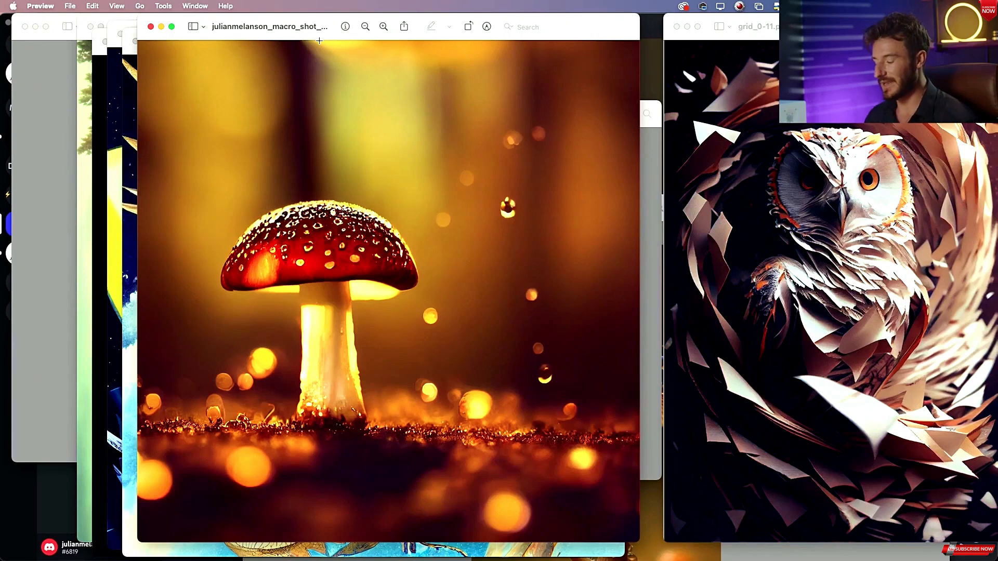
pyautogui.moveTo(334, 22); pyautogui.dragTo(236, 8)
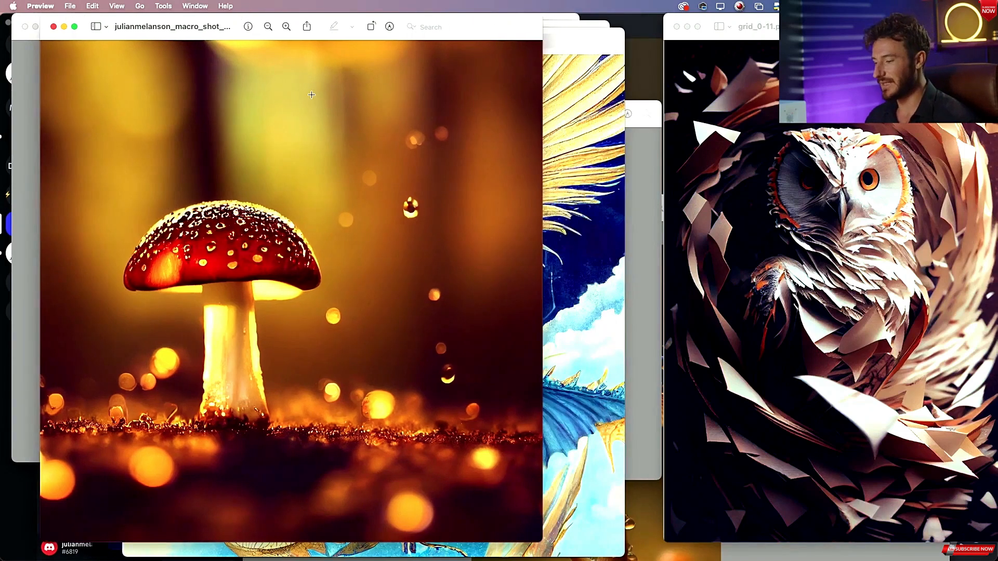
pyautogui.hotkey('ctrl', 'Up')
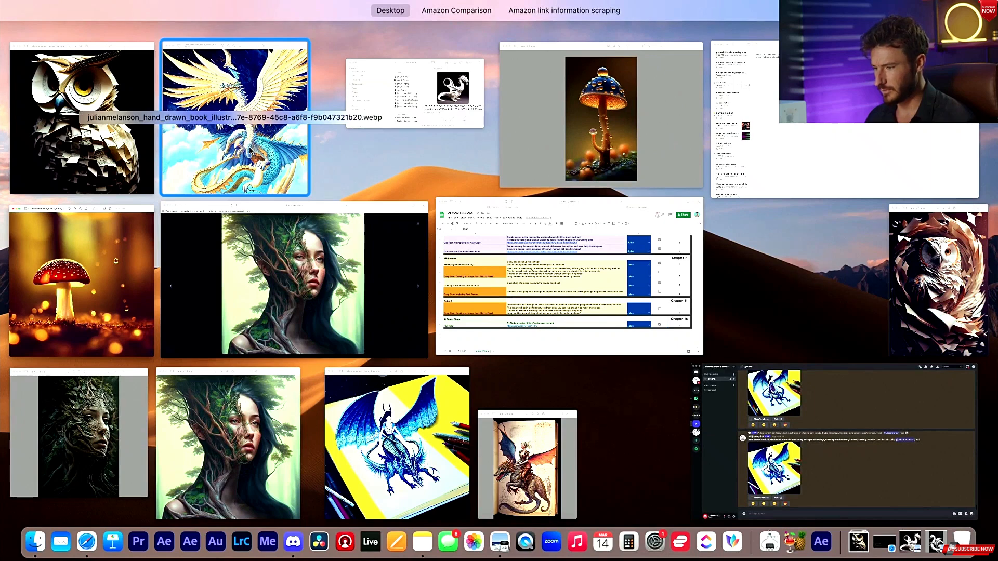
pyautogui.click(952, 297)
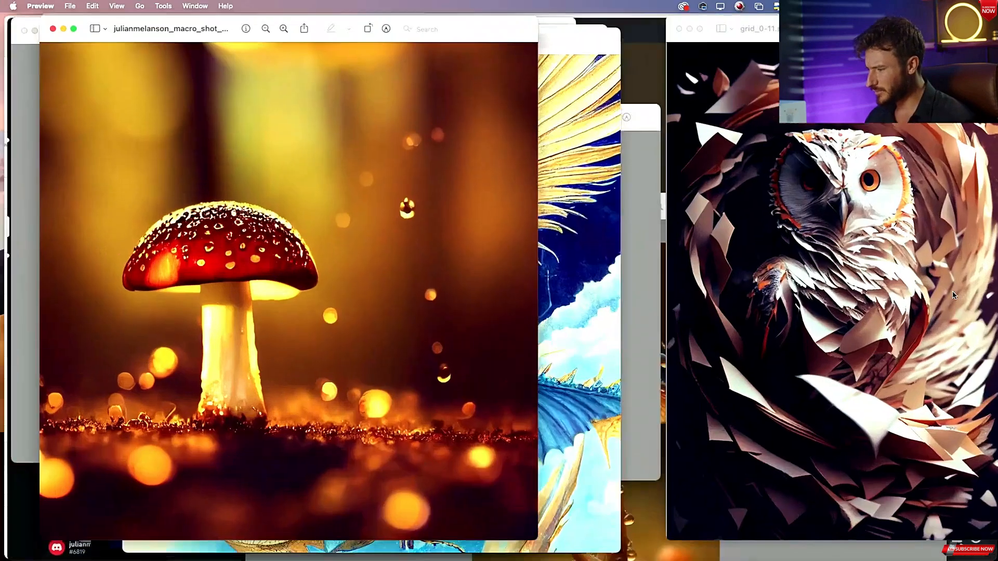
pyautogui.moveTo(805, 27); pyautogui.dragTo(163, 1)
pyautogui.click(784, 26)
pyautogui.click(797, 26)
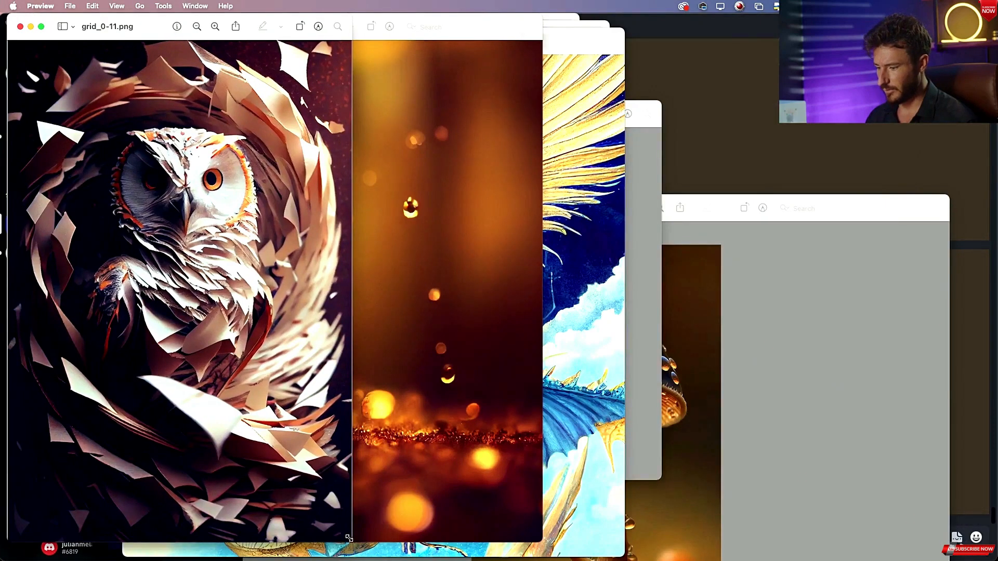
pyautogui.moveTo(349, 538); pyautogui.dragTo(463, 560)
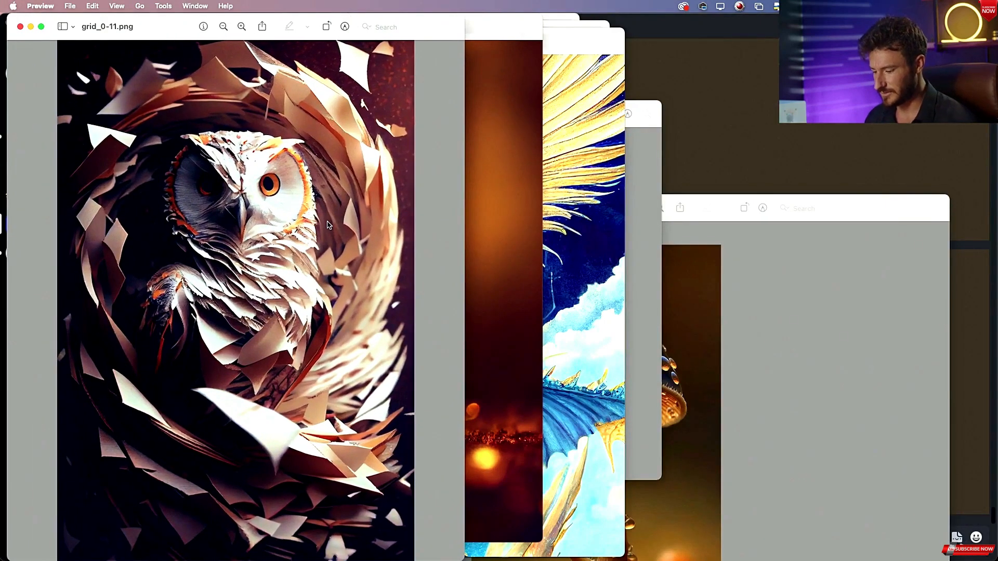
pyautogui.hotkey('ctrl', 'Up')
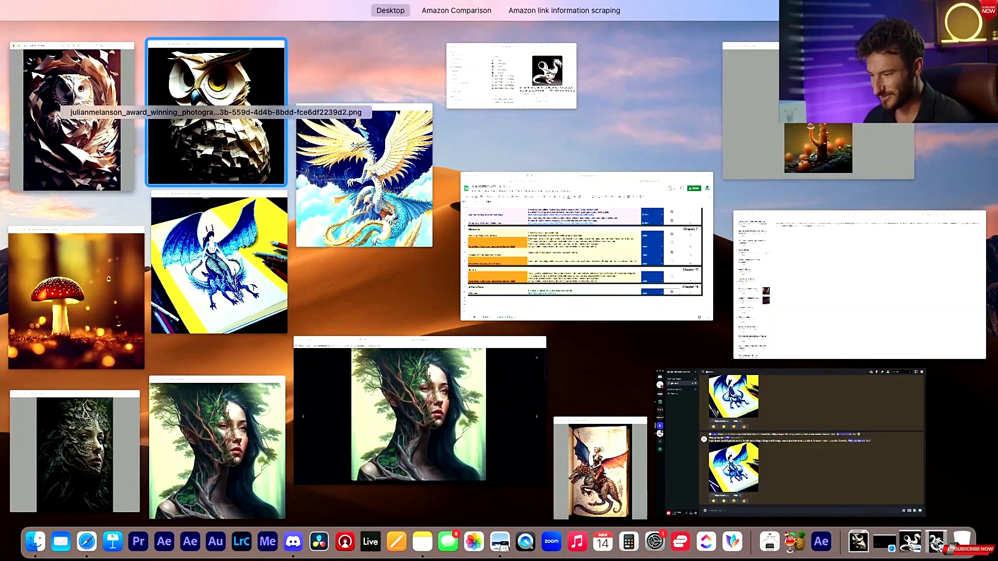
pyautogui.click(257, 130)
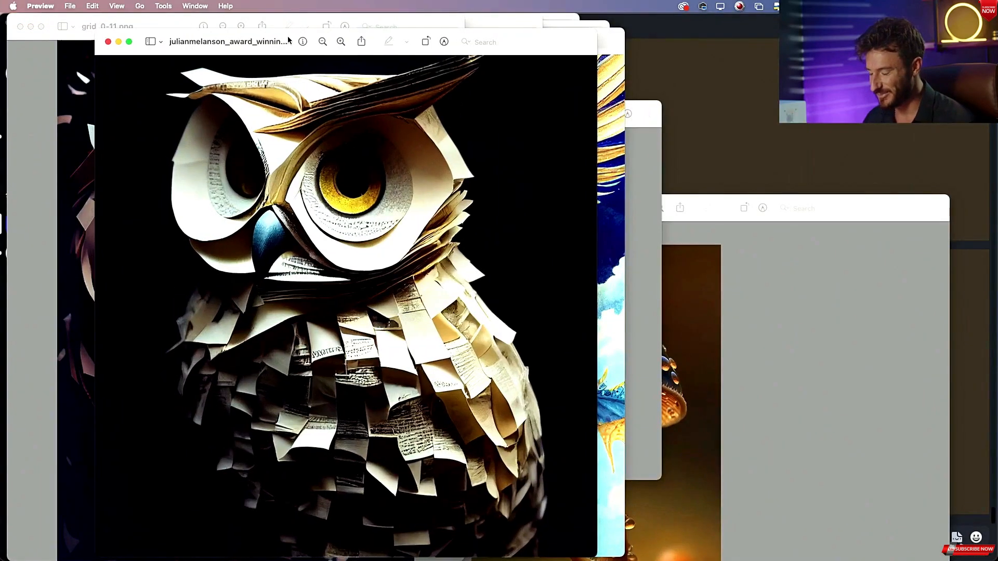
pyautogui.moveTo(287, 34); pyautogui.dragTo(619, 3)
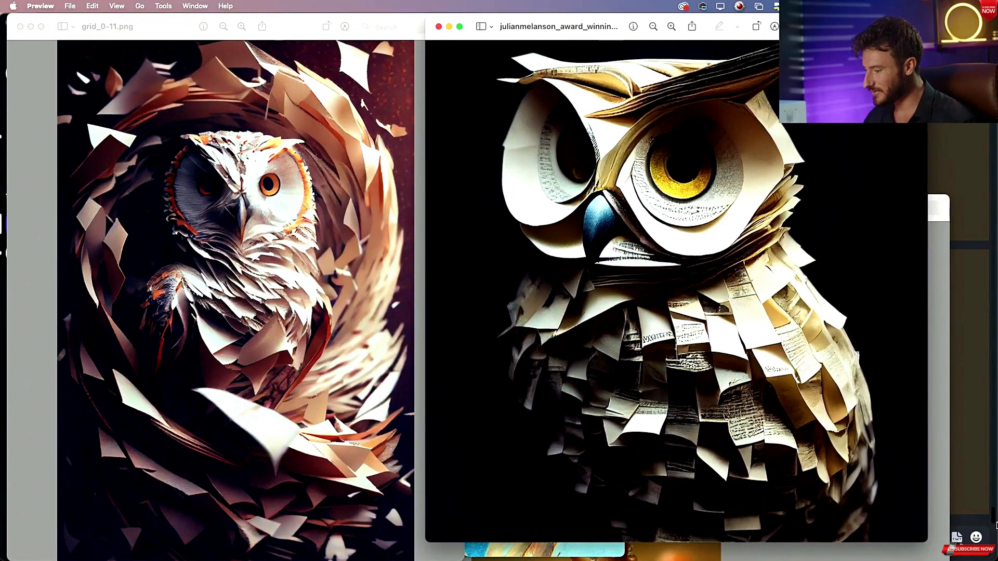
pyautogui.moveTo(927, 540); pyautogui.dragTo(966, 560)
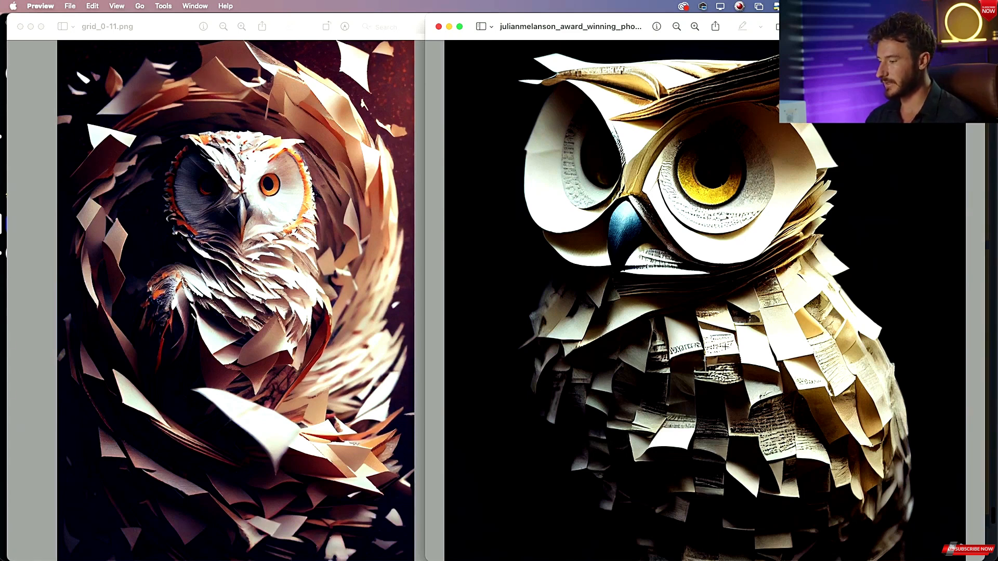
# Minimize the owl windows and arrange the forest woman face images side by side for comparison.
pyautogui.click(450, 27)
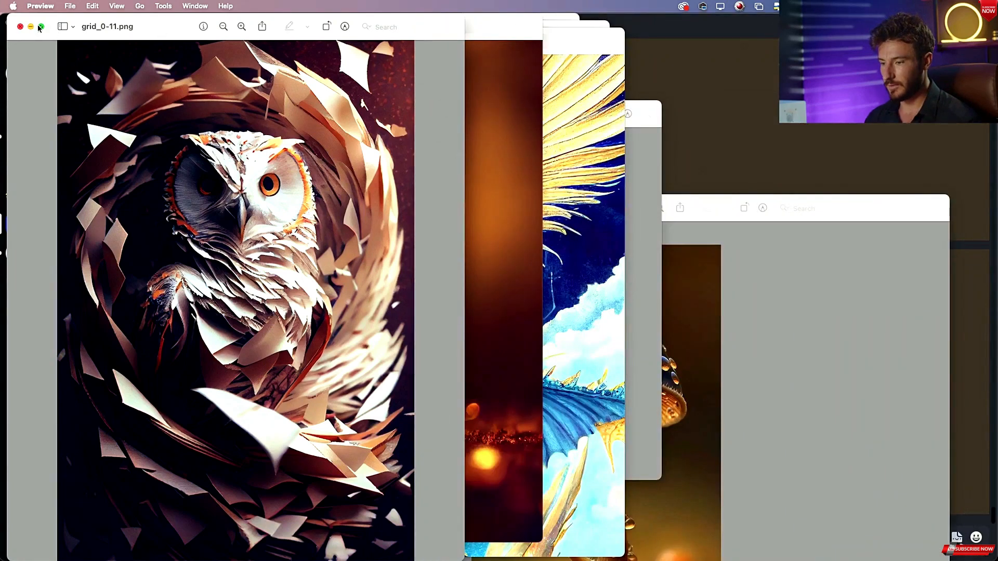
pyautogui.click(31, 27)
pyautogui.hotkey('ctrl', 'Up')
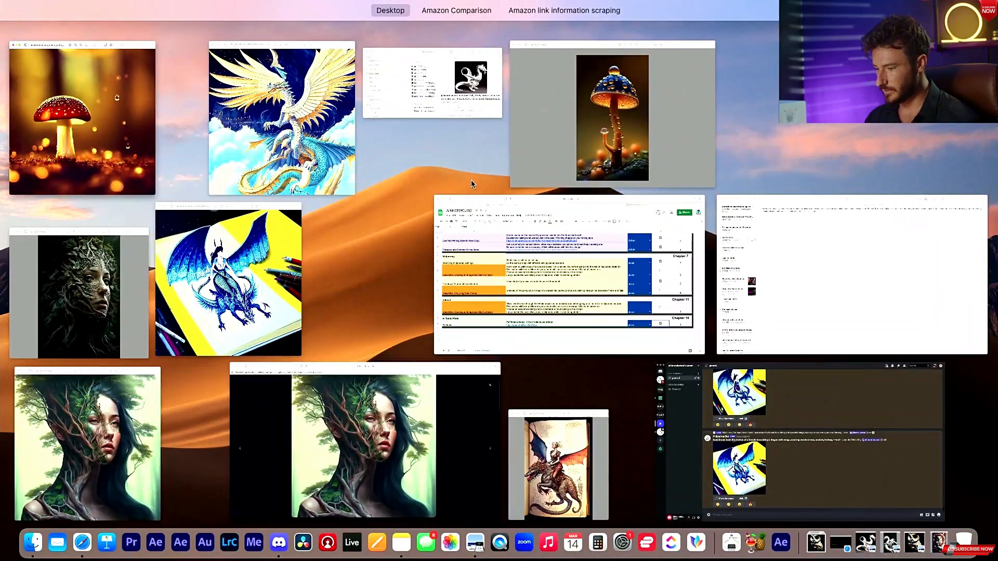
pyautogui.click(78, 434)
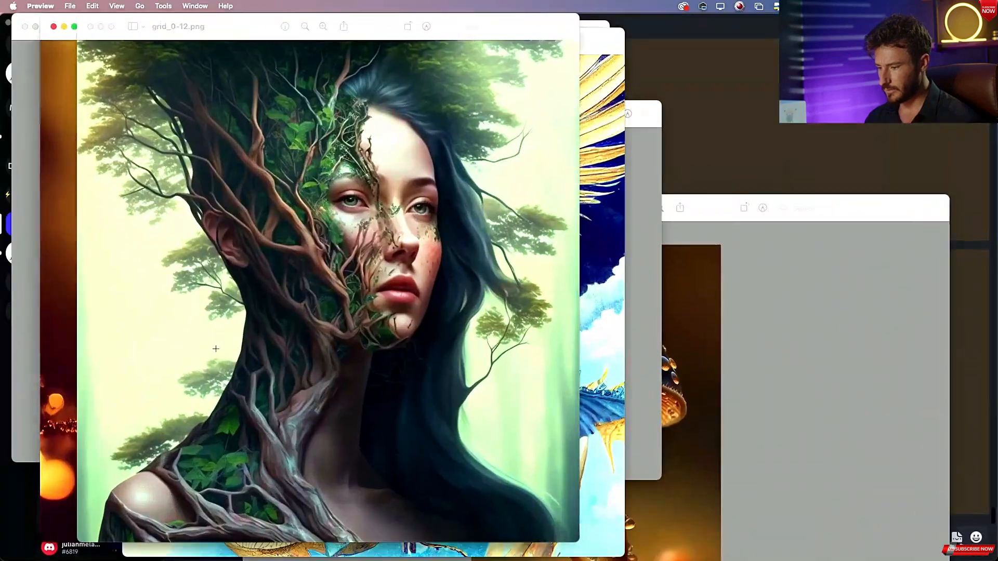
pyautogui.moveTo(239, 27); pyautogui.dragTo(649, 26)
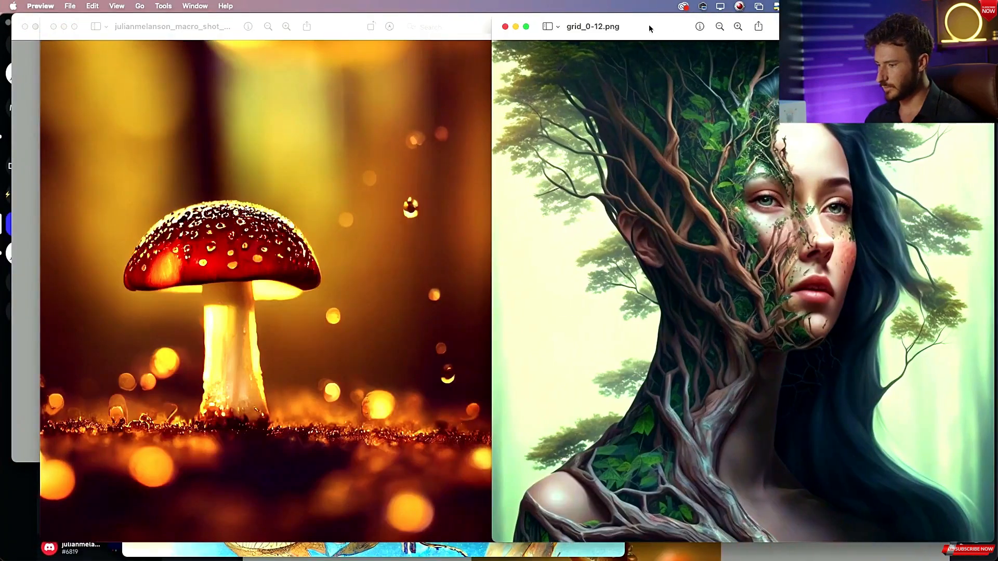
pyautogui.press('super+grave')
pyautogui.press('super+grave')
pyautogui.press('super+grave')
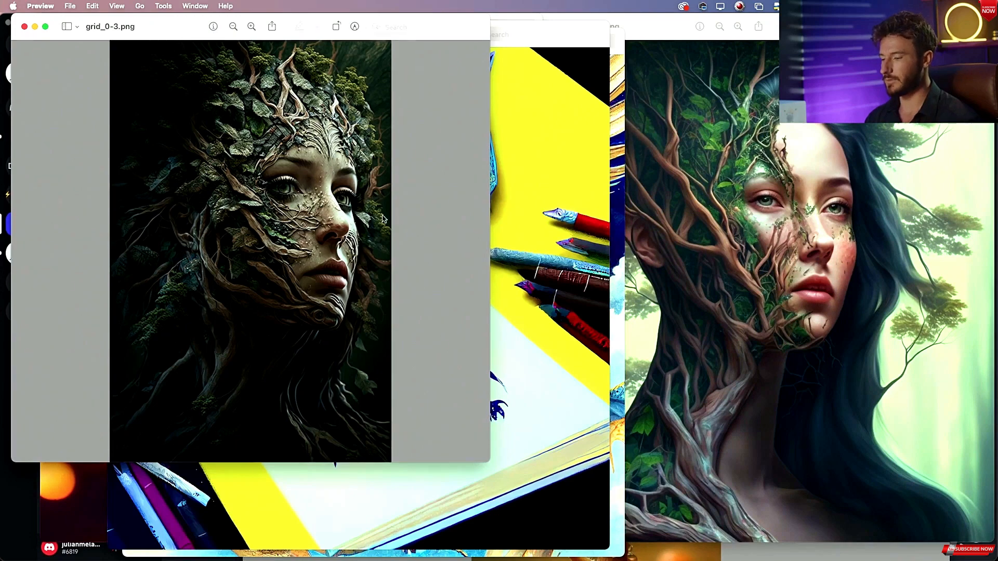
pyautogui.moveTo(487, 461); pyautogui.dragTo(661, 559)
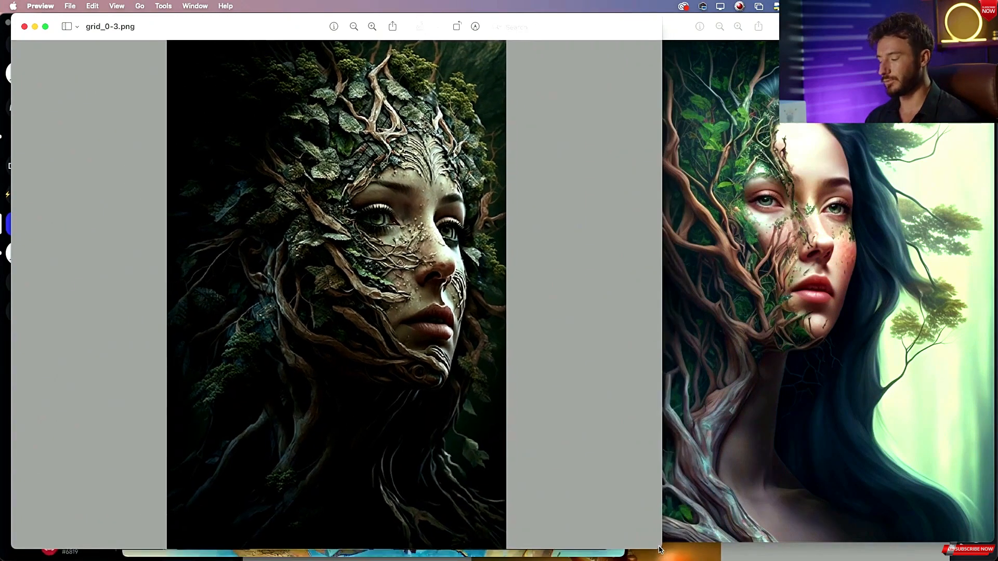
# Adjust the two forest woman face windows so they sit side by side, then minimize both.
pyautogui.click(678, 34)
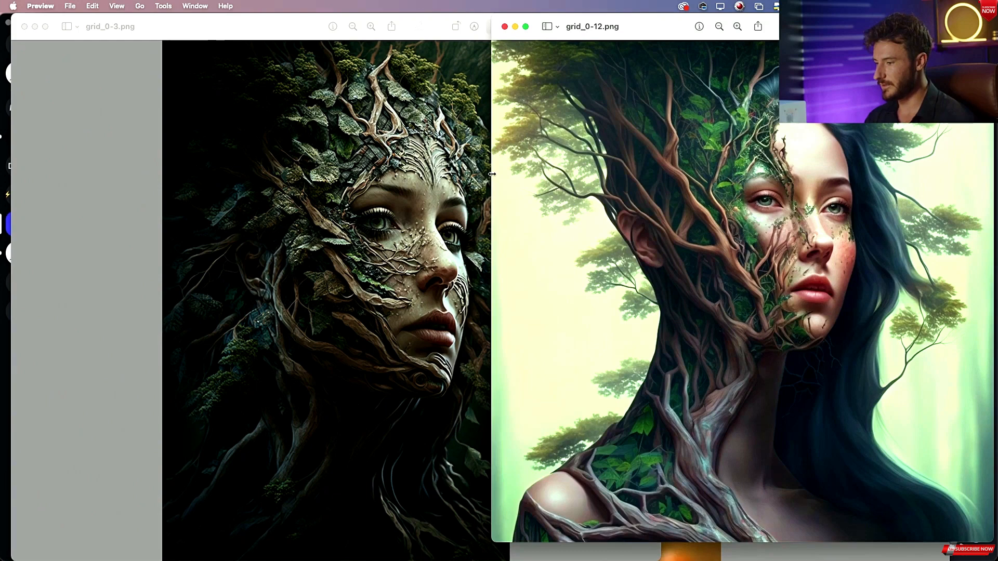
pyautogui.moveTo(492, 176); pyautogui.dragTo(531, 206)
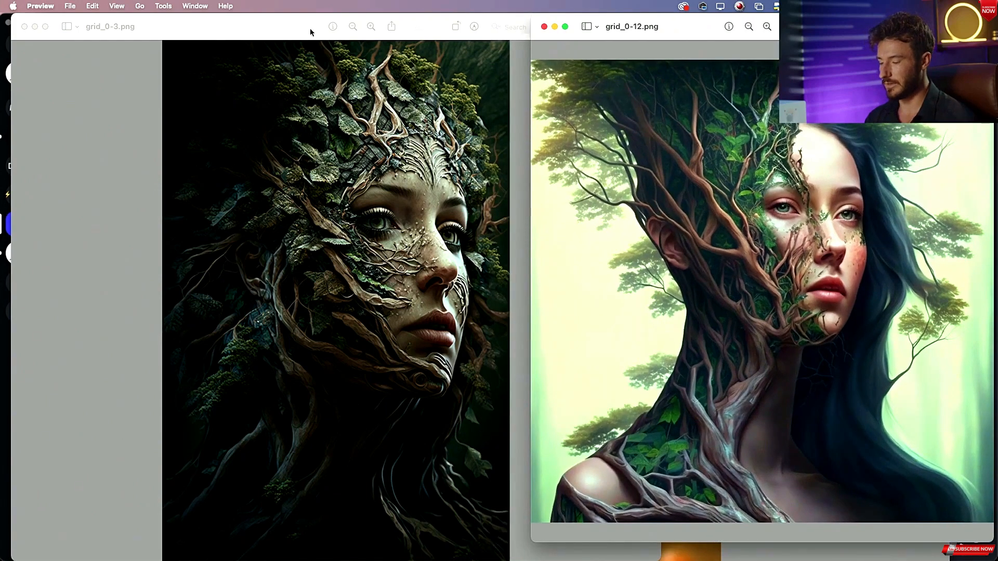
pyautogui.moveTo(270, 27); pyautogui.dragTo(238, 27)
pyautogui.moveTo(700, 22); pyautogui.dragTo(669, 54)
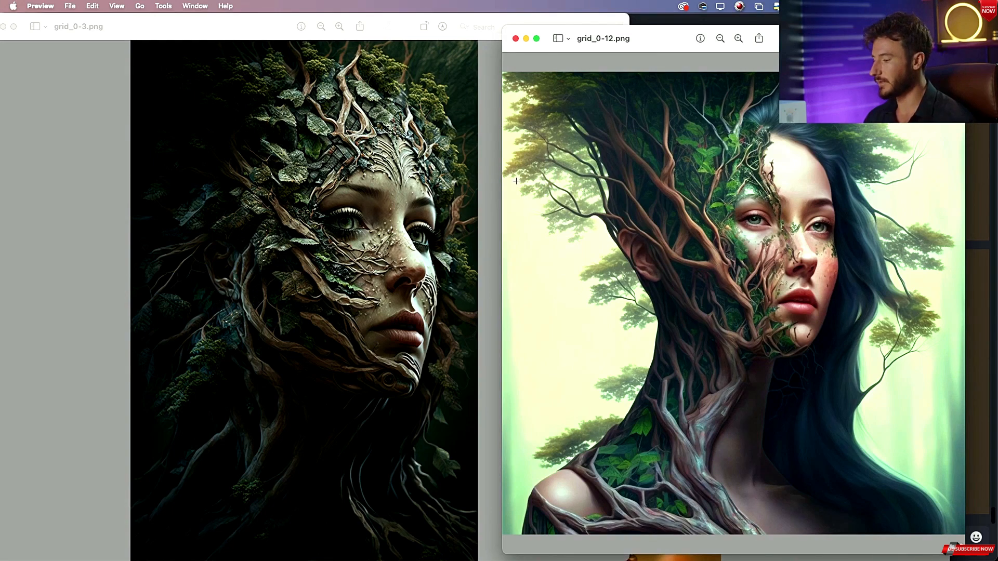
pyautogui.click(526, 38)
pyautogui.click(14, 27)
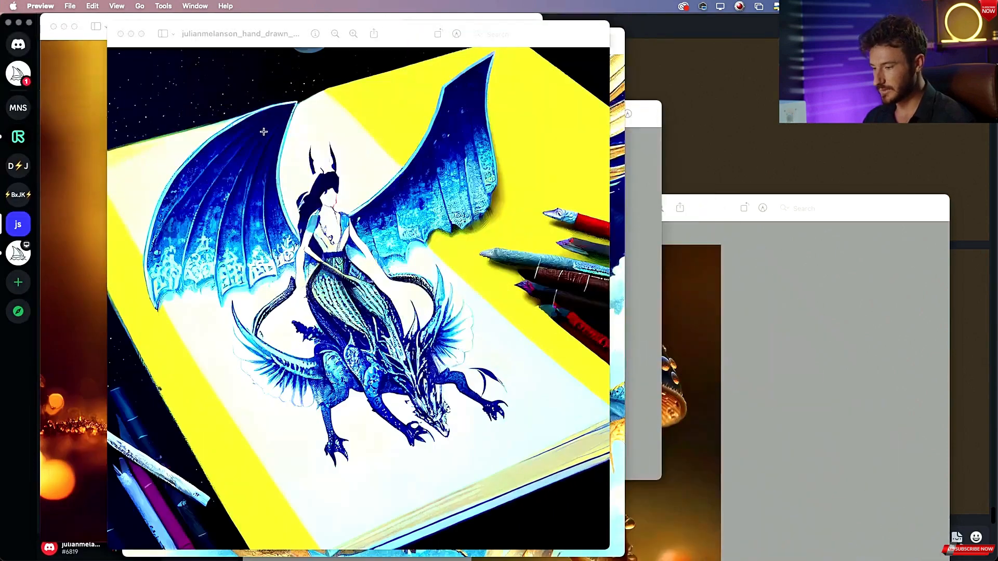
# Arrange the book-page dragon rider image beside the hand-drawn blue dragon rider image for comparison.
pyautogui.moveTo(291, 34); pyautogui.dragTo(645, 8)
pyautogui.moveTo(333, 35); pyautogui.dragTo(436, 30)
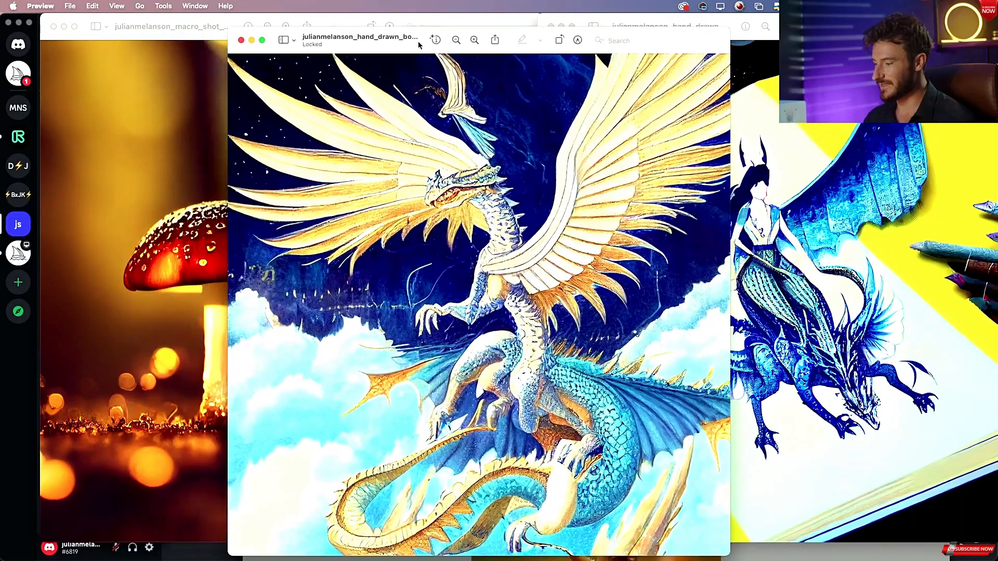
pyautogui.press('super+grave')
pyautogui.press('super+grave')
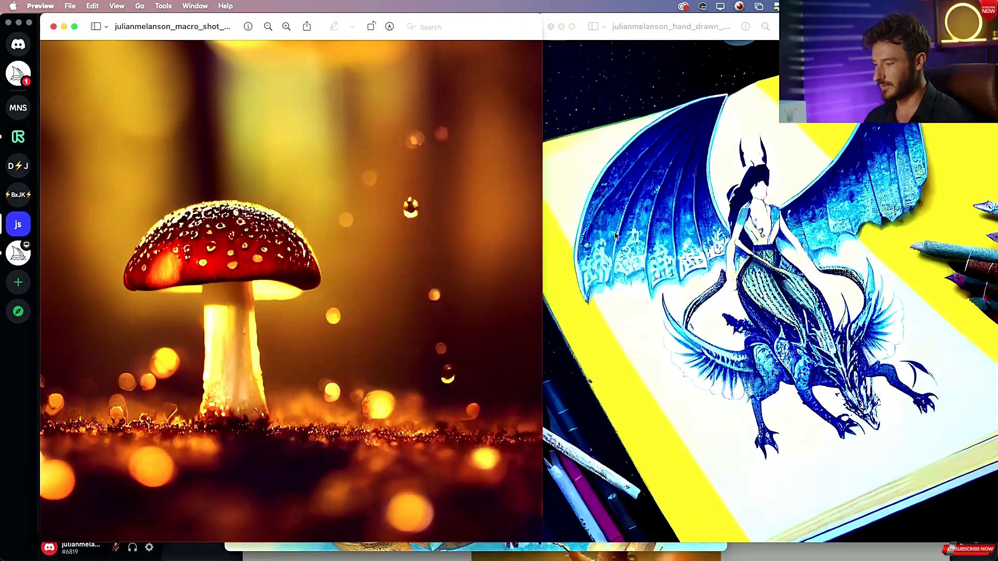
pyautogui.press('super+grave')
pyautogui.moveTo(461, 124); pyautogui.dragTo(157, 35)
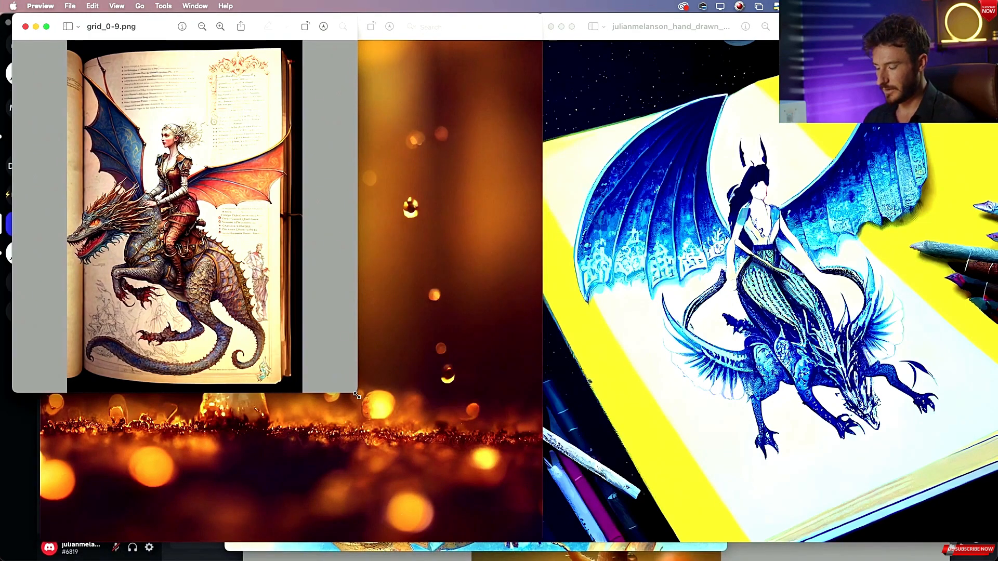
pyautogui.moveTo(357, 396); pyautogui.dragTo(402, 544)
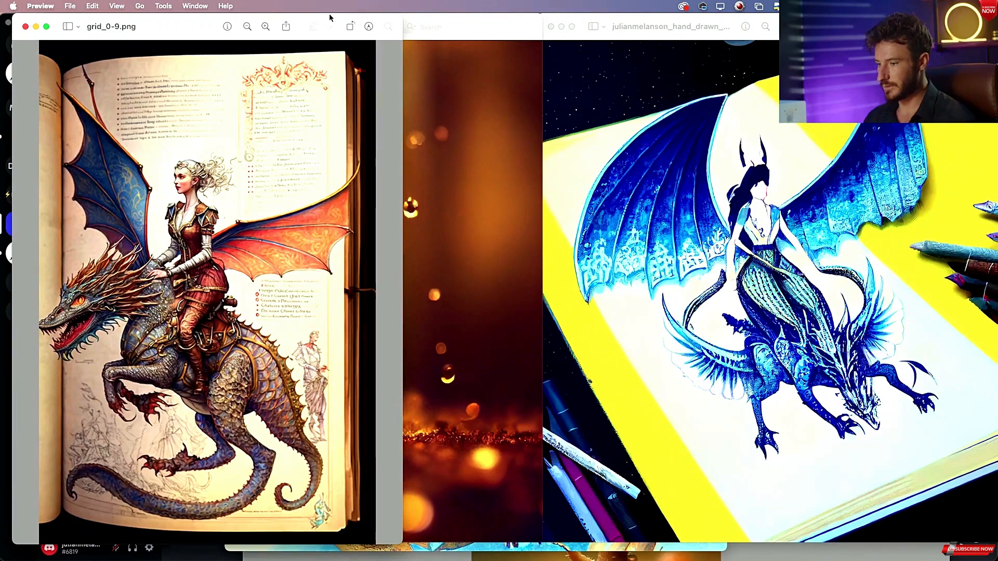
pyautogui.moveTo(329, 18); pyautogui.dragTo(463, 18)
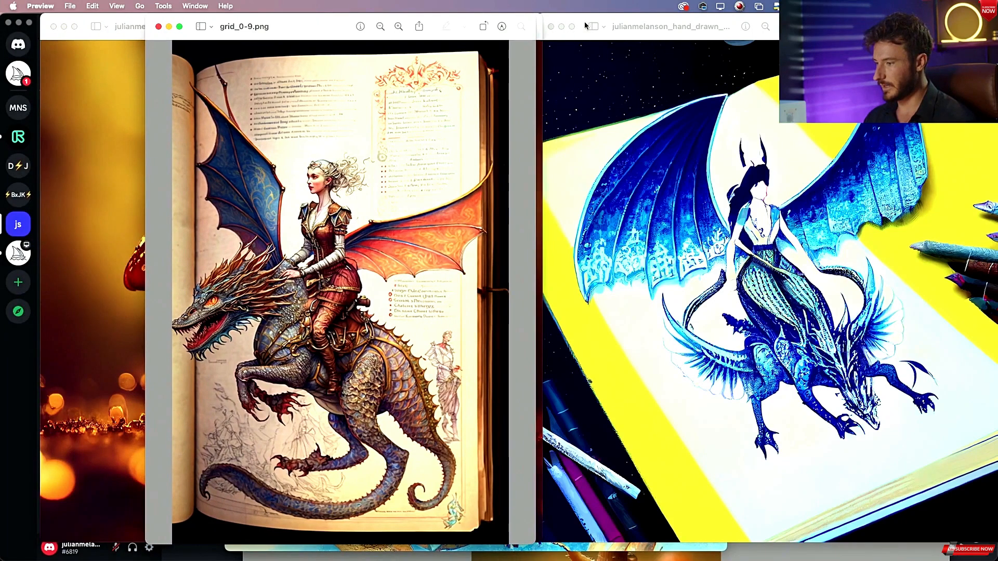
pyautogui.click(585, 26)
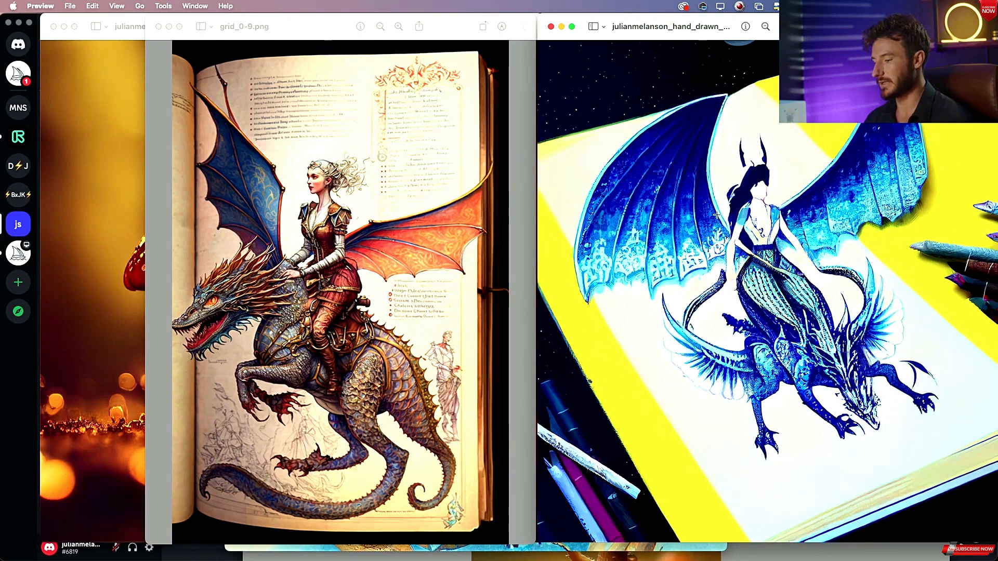
# Bring forward the white dragon image and position it beside the book-page dragon rider image.
pyautogui.press('super+grave')
pyautogui.press('super+grave')
pyautogui.press('super+grave')
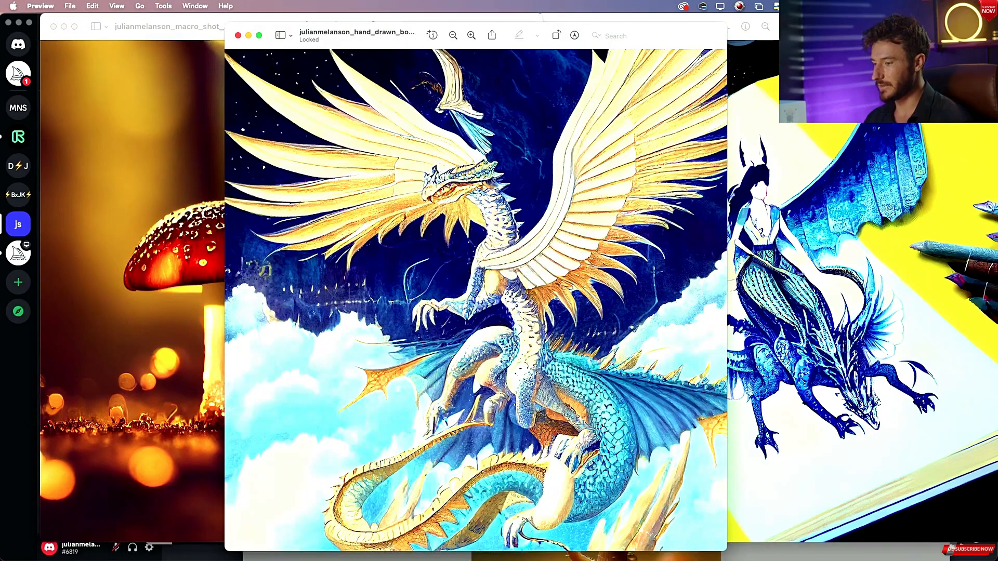
pyautogui.moveTo(397, 47); pyautogui.dragTo(633, 51)
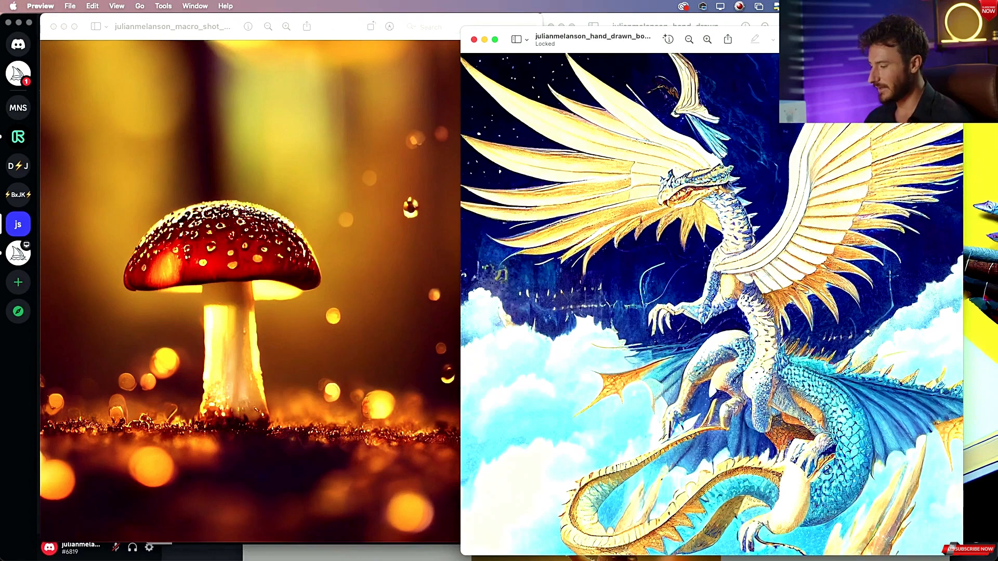
pyautogui.press('super+grave')
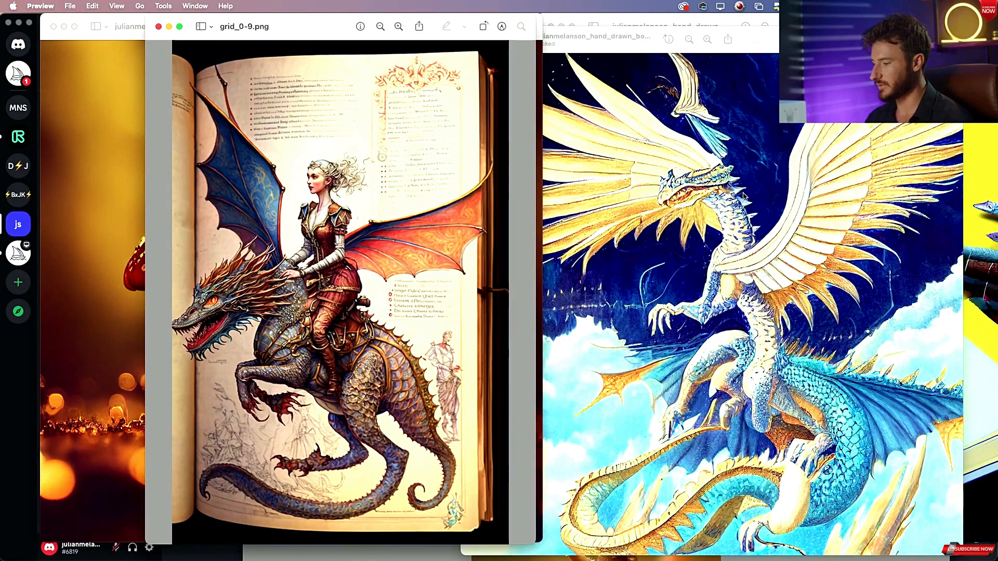
pyautogui.moveTo(650, 47); pyautogui.dragTo(347, 96)
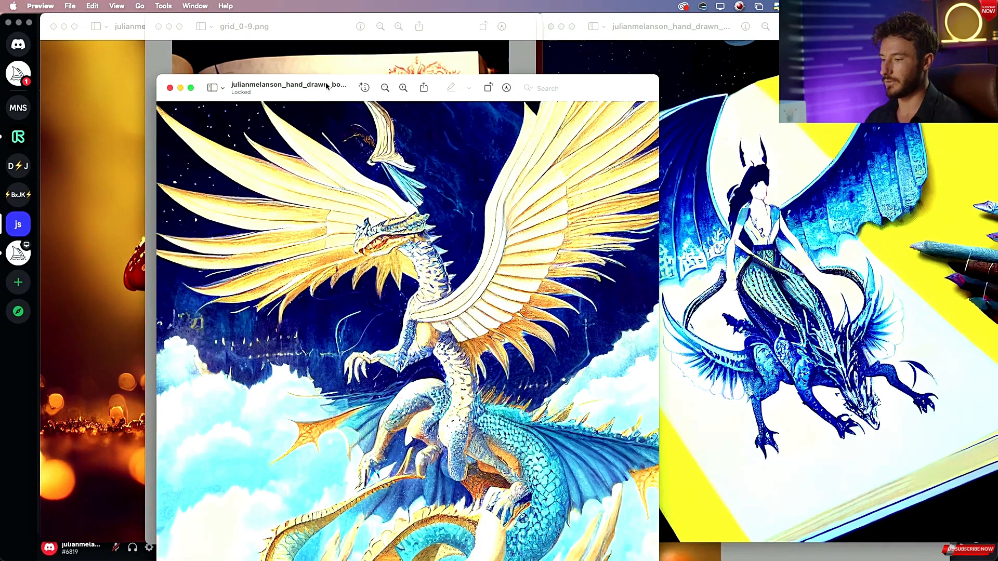
pyautogui.moveTo(332, 91); pyautogui.dragTo(611, 33)
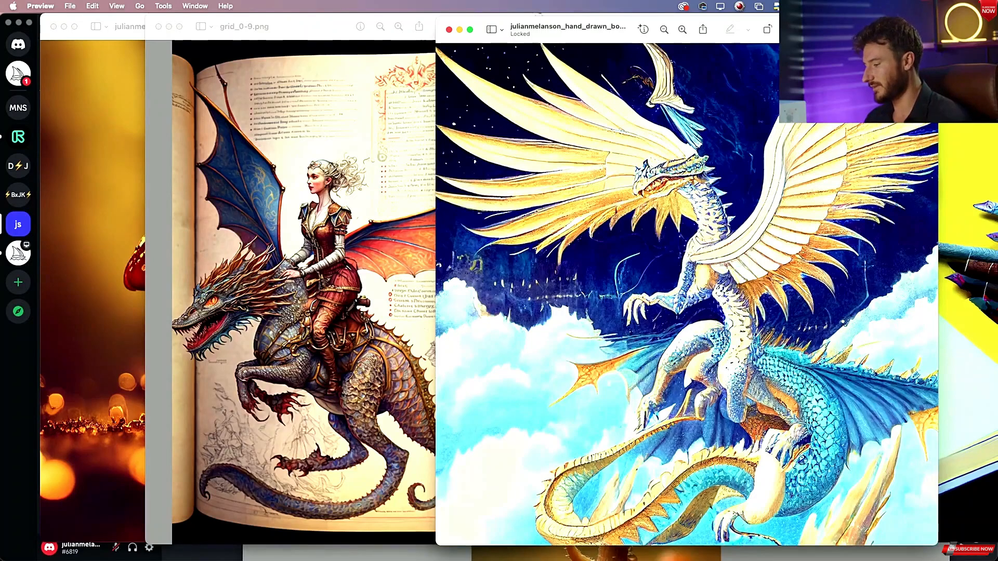
# Minimize the white dragon, blue dragon rider and book-page dragon rider windows.
pyautogui.click(460, 30)
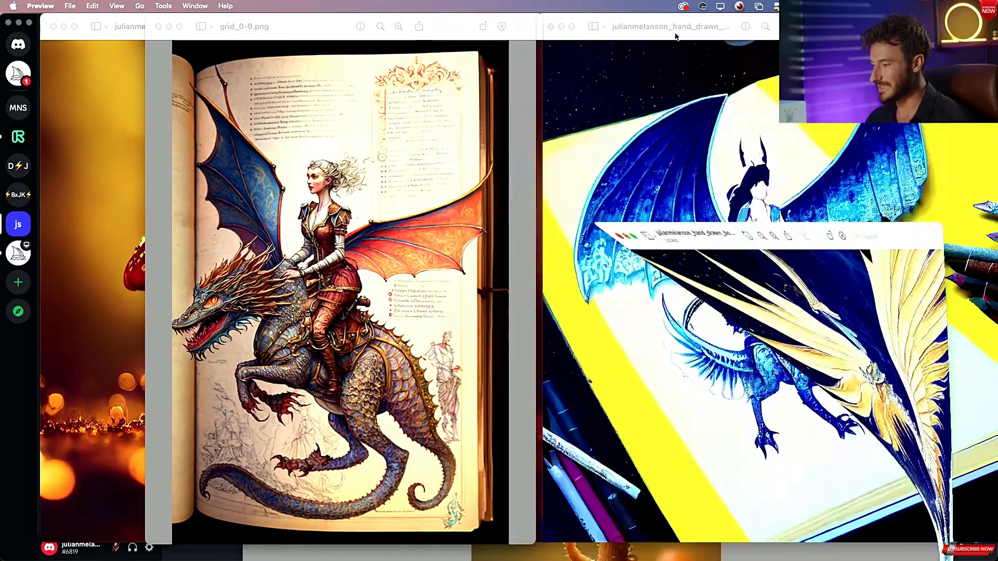
pyautogui.click(561, 27)
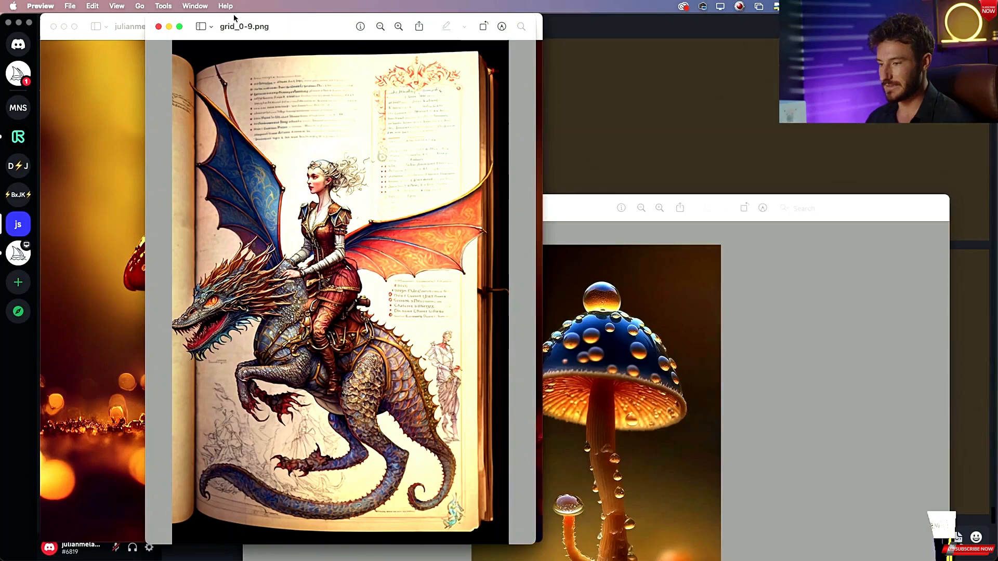
pyautogui.click(169, 27)
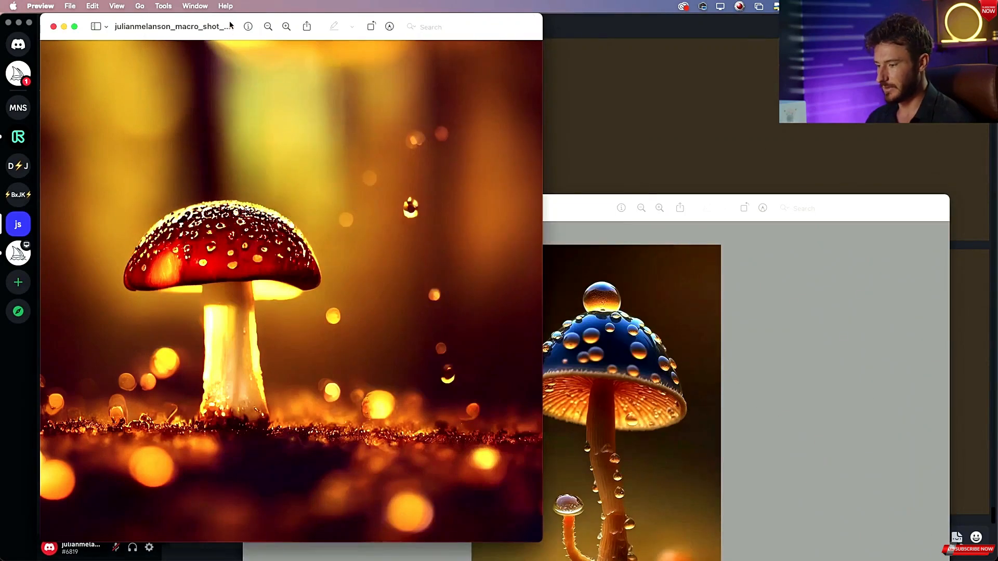
# Arrange the red macro mushroom image and the blue droplet mushroom image side by side for comparison.
pyautogui.moveTo(230, 25); pyautogui.dragTo(658, 25)
pyautogui.click(411, 210)
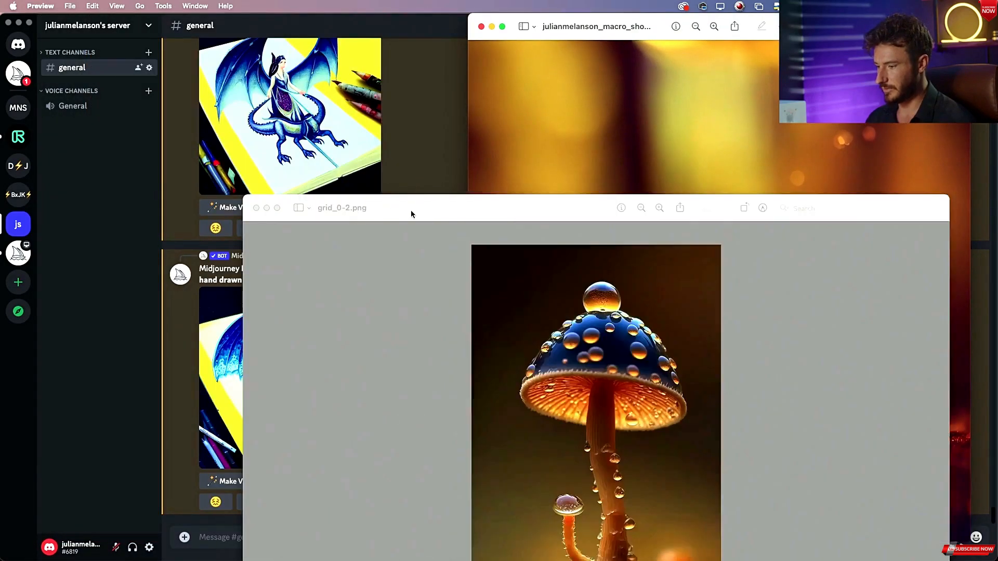
pyautogui.moveTo(411, 210); pyautogui.dragTo(67, 18)
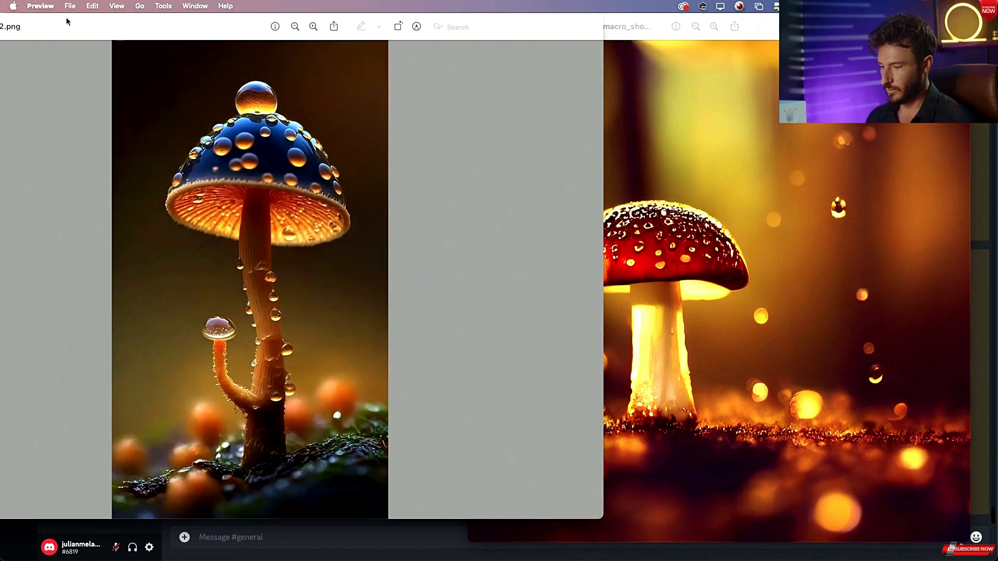
pyautogui.moveTo(686, 24); pyautogui.dragTo(606, 4)
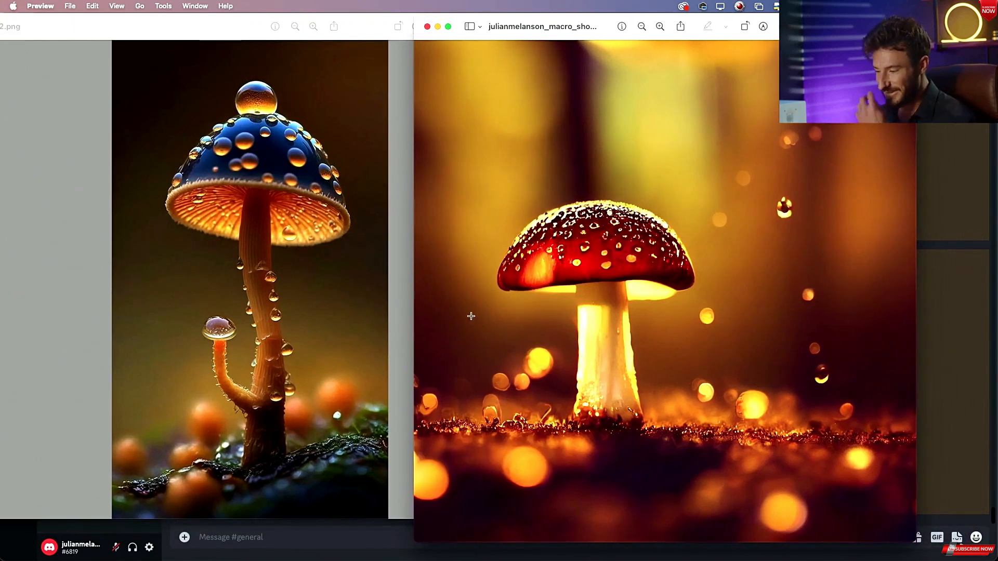